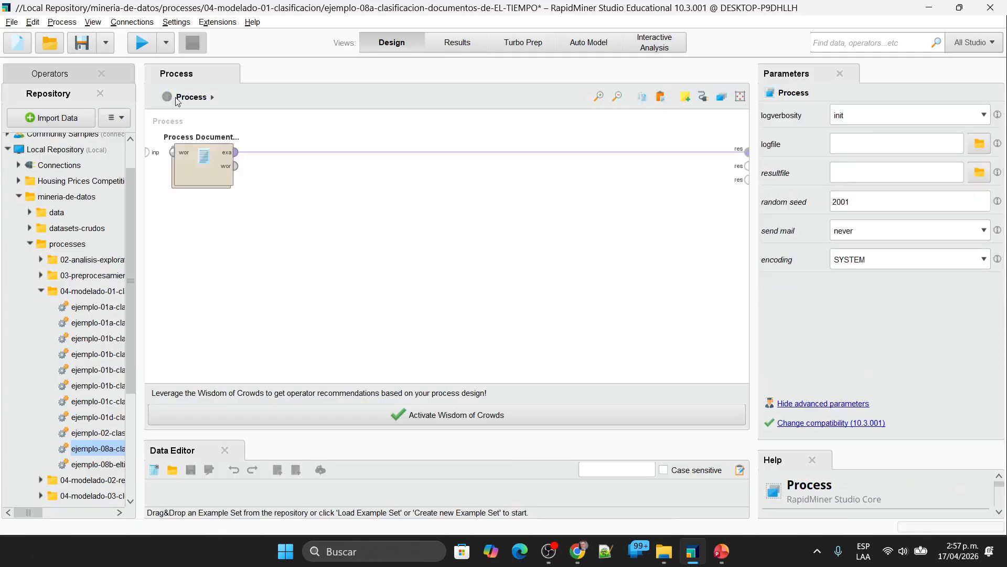
Step: Review the text directories of the Process Documents from Files operator, including the full path of the Tecnologia directory
click(203, 163)
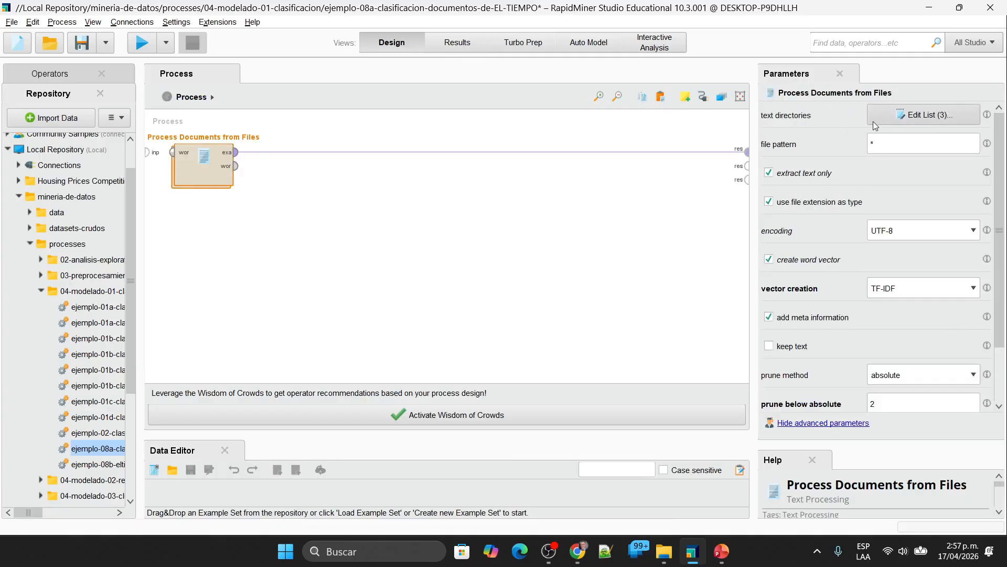
click(917, 116)
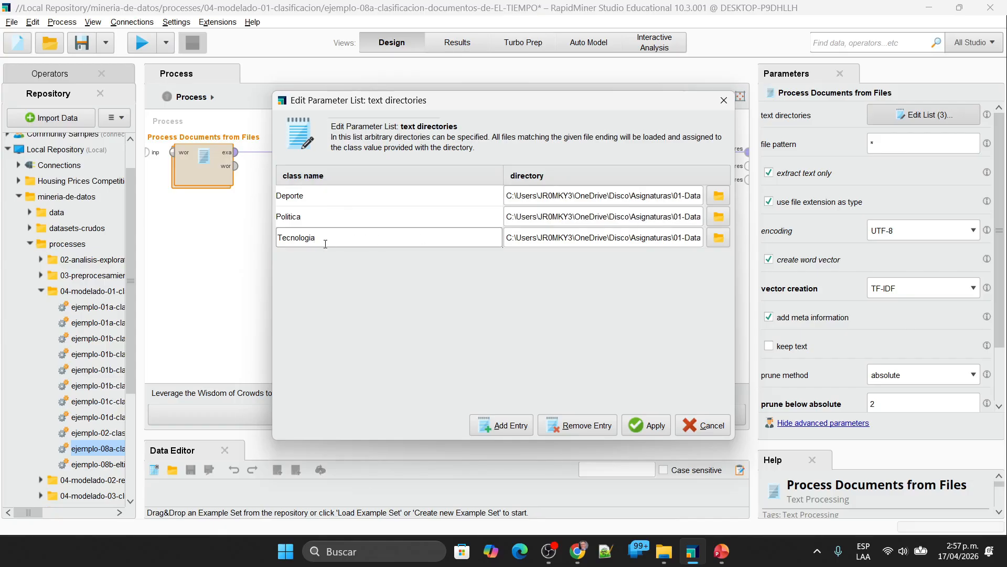
click(711, 241)
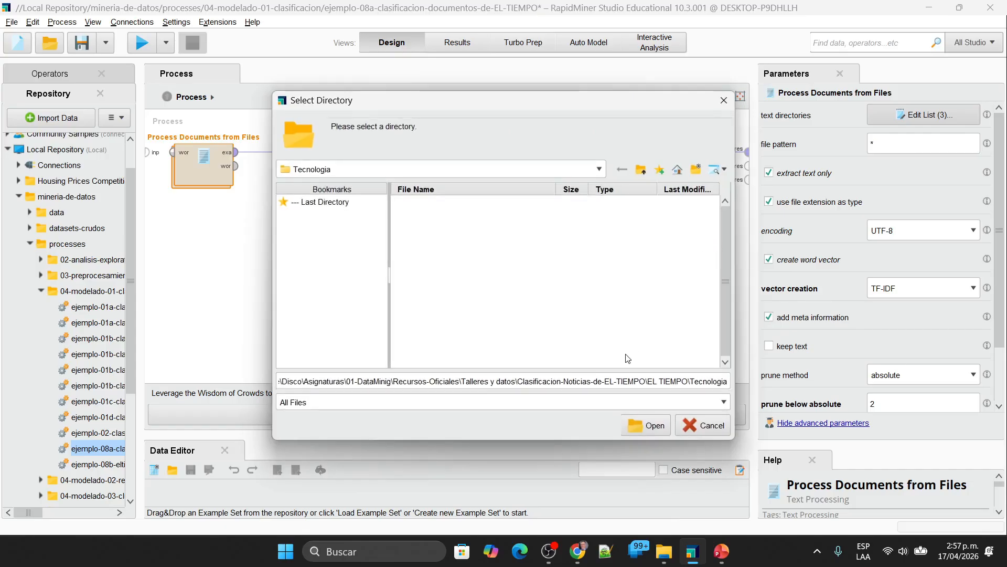
click(638, 382)
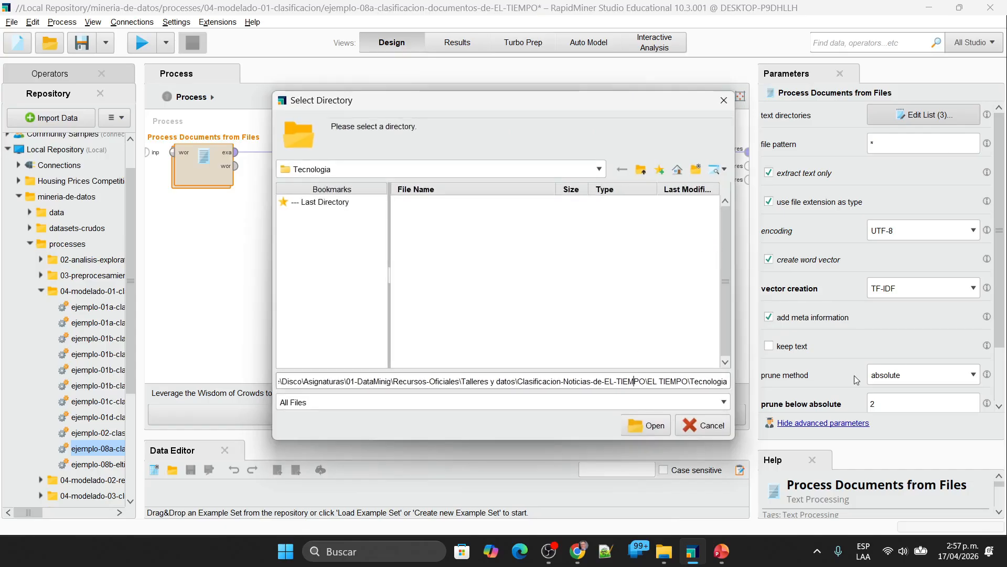
key(Home)
key(shift+End)
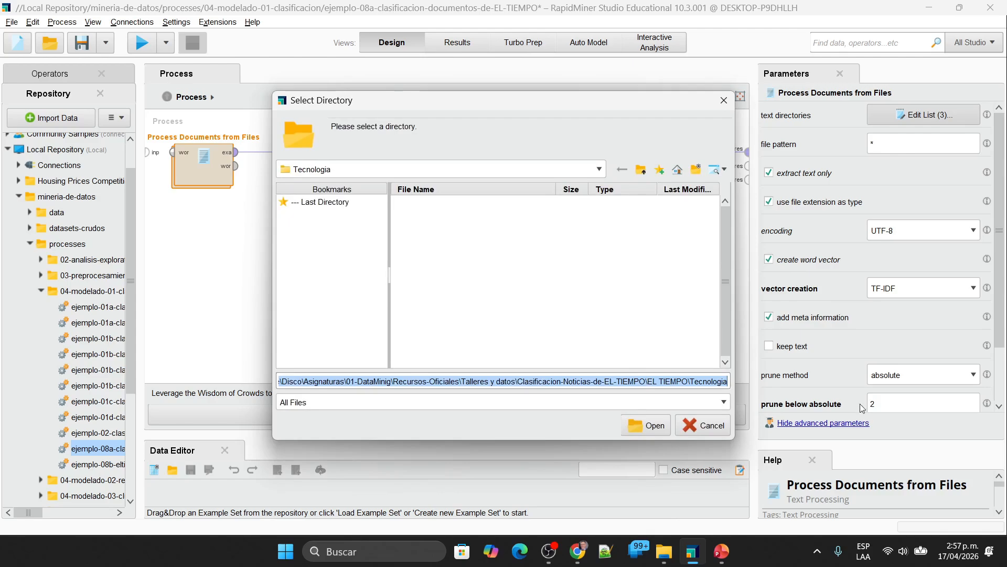
key(Escape)
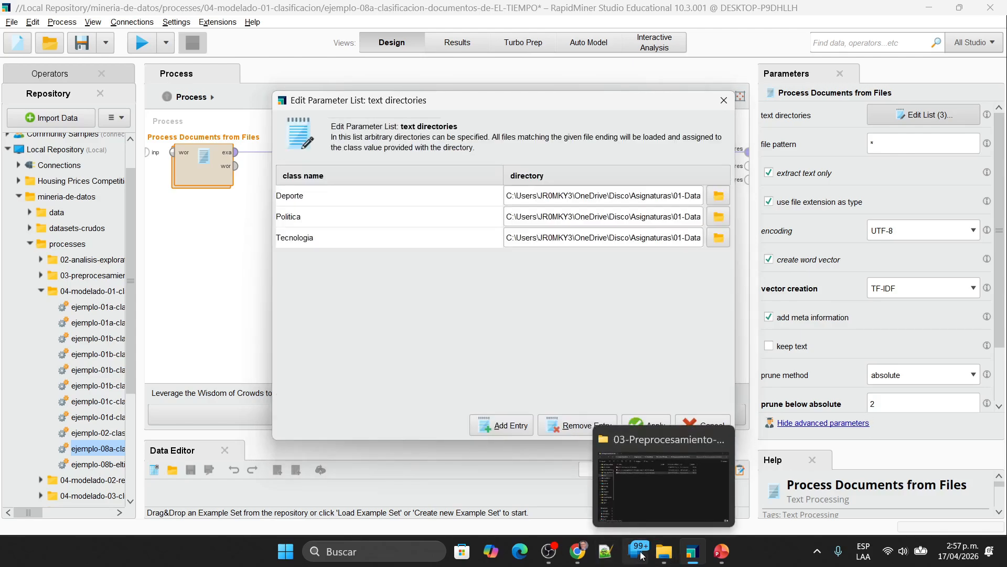
Step: Switch to File Explorer and examine the text files in the Deporte, Politica and Tecnologia folders of EL TIEMPO
click(664, 551)
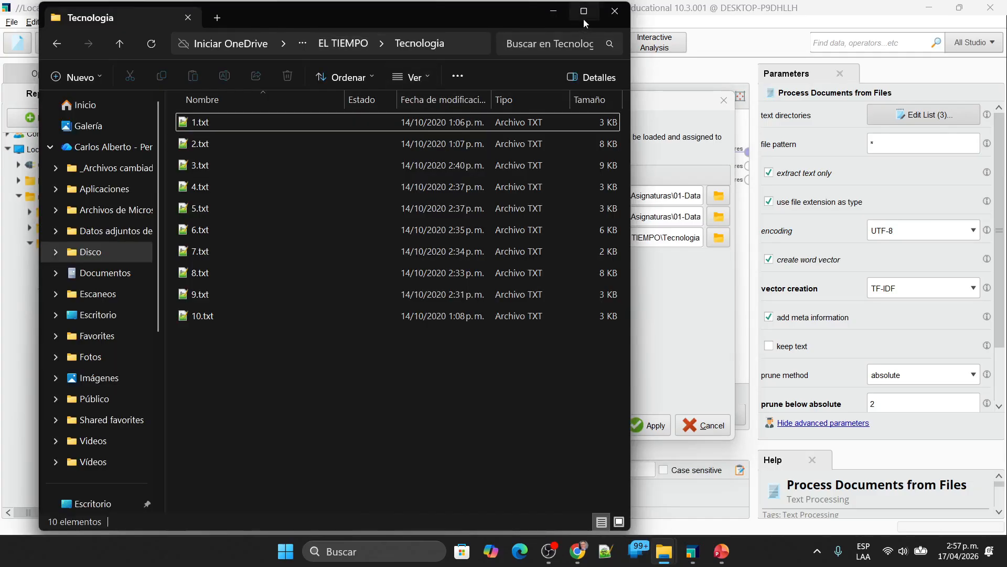
click(583, 19)
click(593, 38)
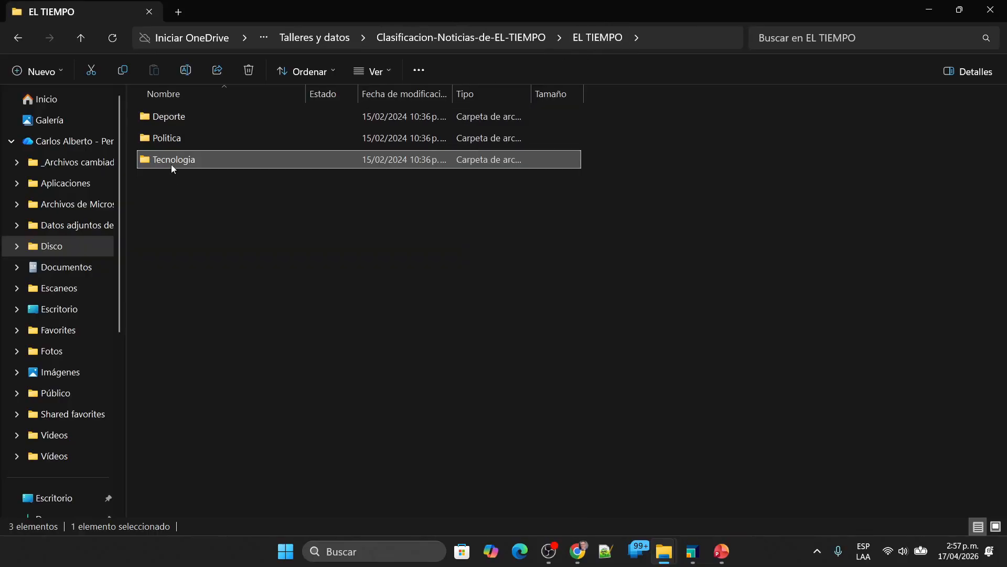
double_click(185, 121)
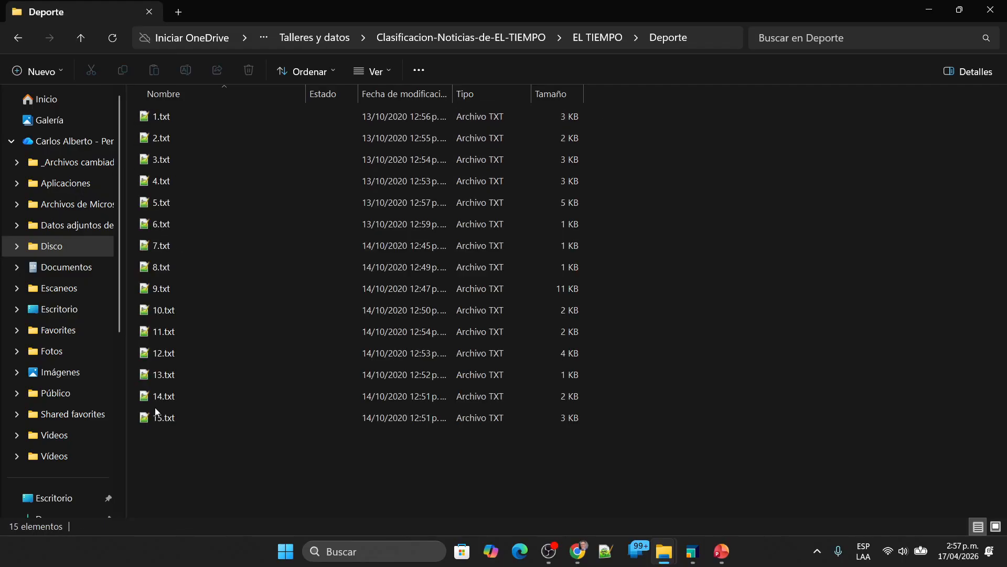
click(623, 29)
click(621, 34)
key(Escape)
click(599, 37)
double_click(181, 144)
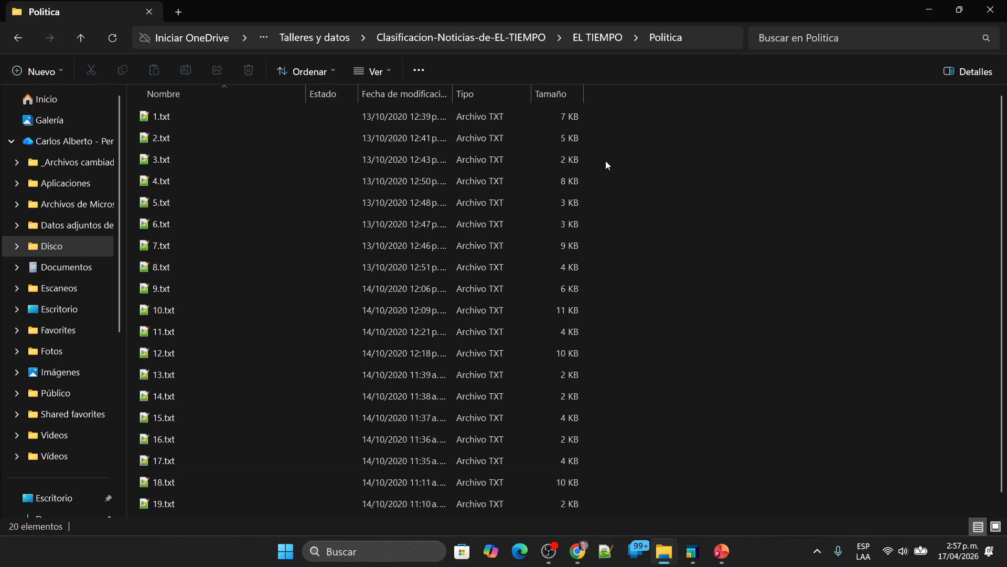
click(598, 37)
double_click(226, 162)
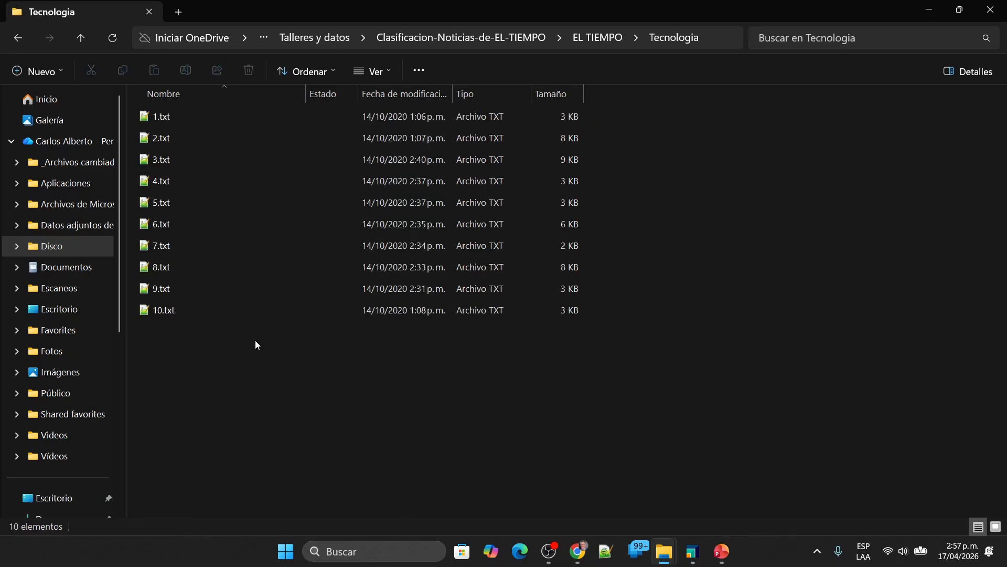
Step: Read 1.txt from the Tecnologia folder in Notepad++ and close the file
click(175, 117)
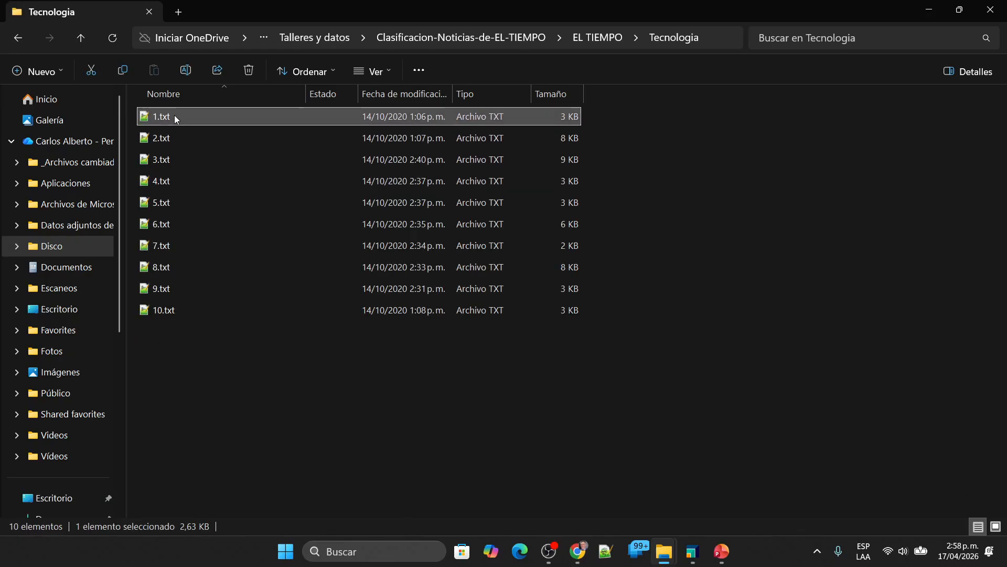
right_click(174, 115)
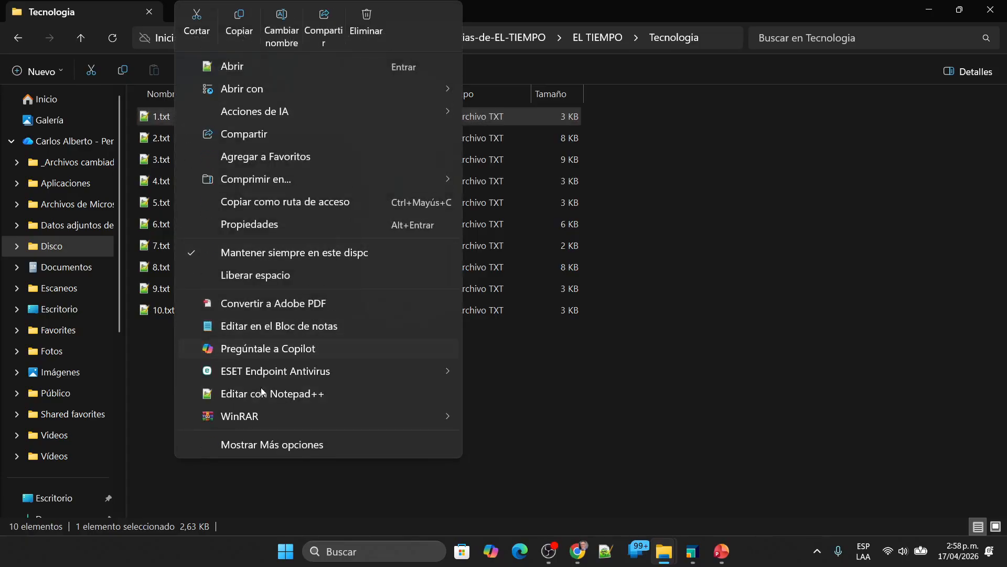
click(263, 392)
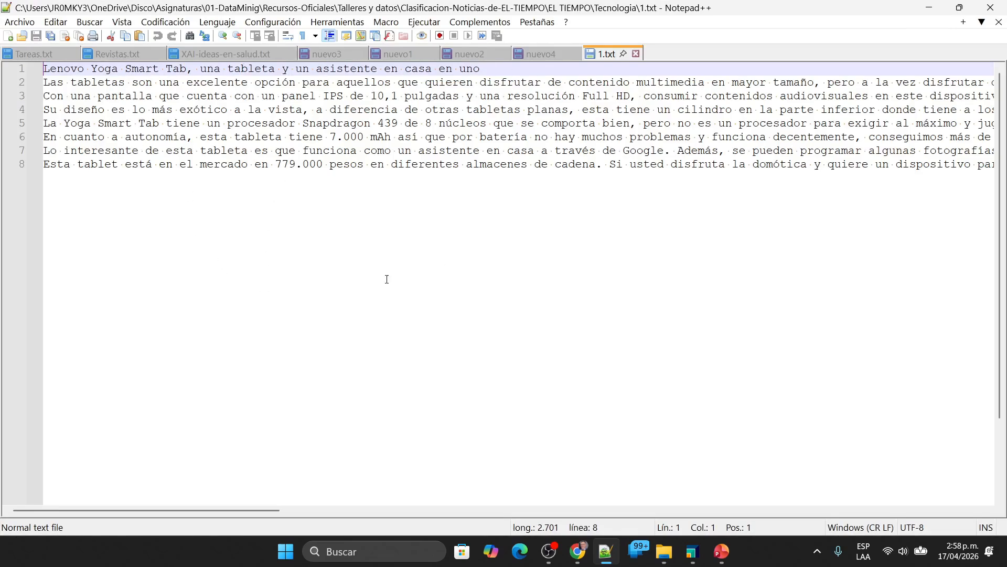
click(637, 54)
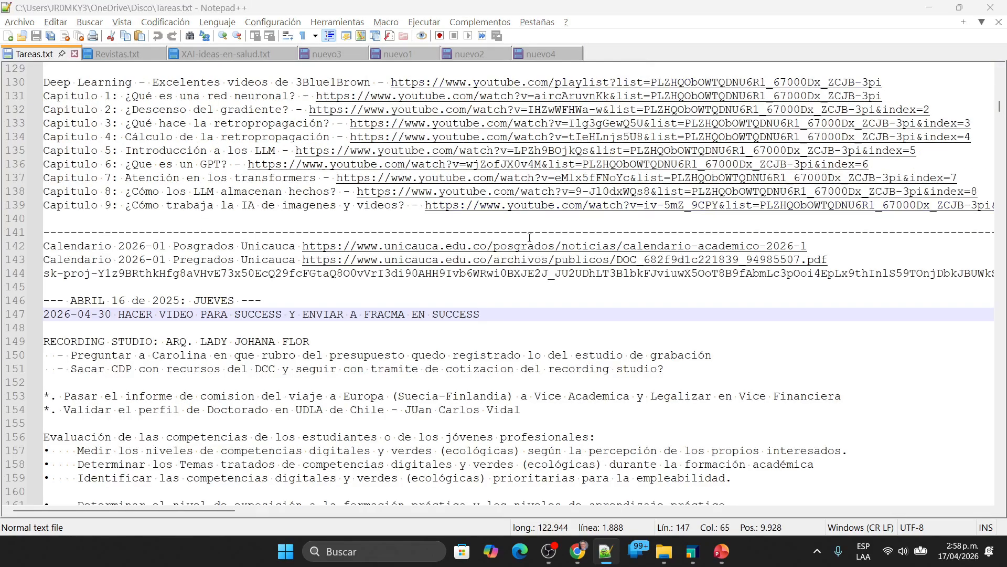
Step: Switch back to RapidMiner Studio and dismiss the text directories list without applying changes
key(alt+Tab)
key(alt+Tab)
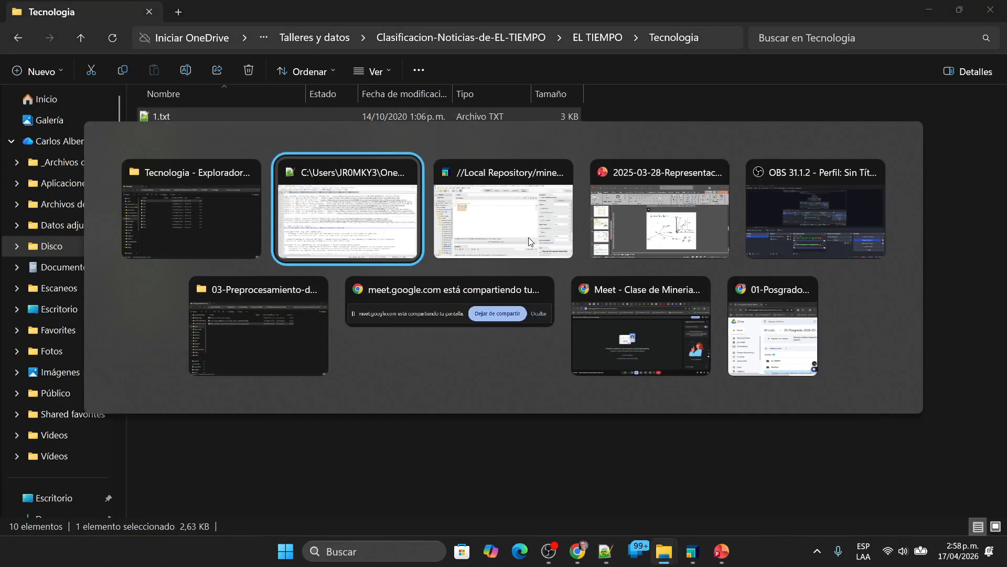
click(529, 242)
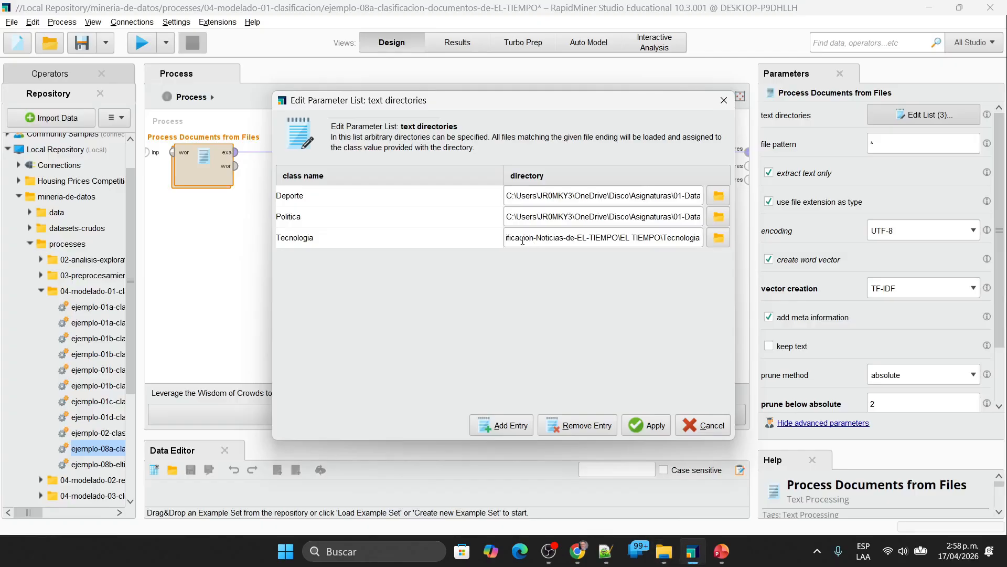
click(691, 432)
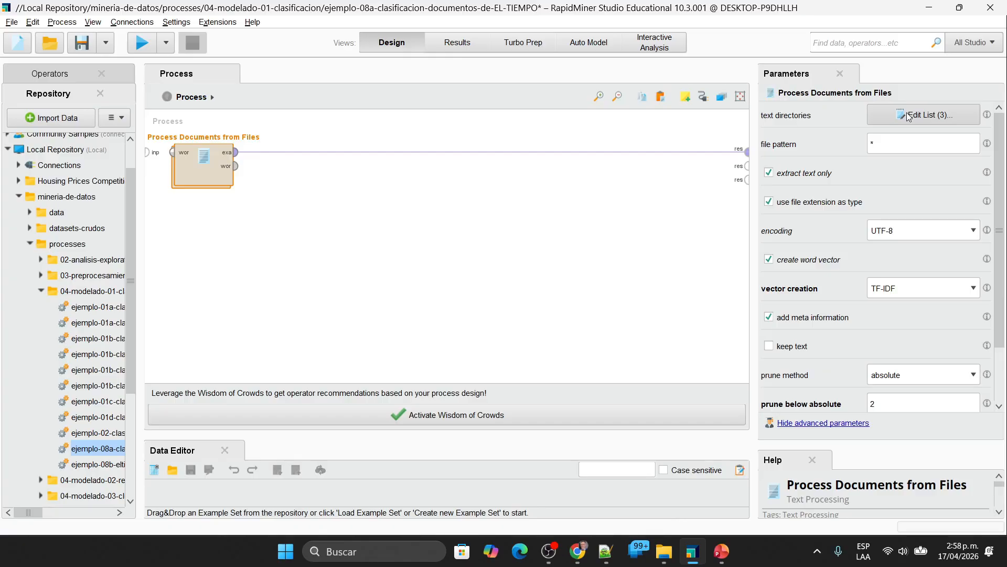
Step: Run the process and examine the label, metadata_file, metadata_date and metadata_path columns of the results, resizing them as needed
click(142, 42)
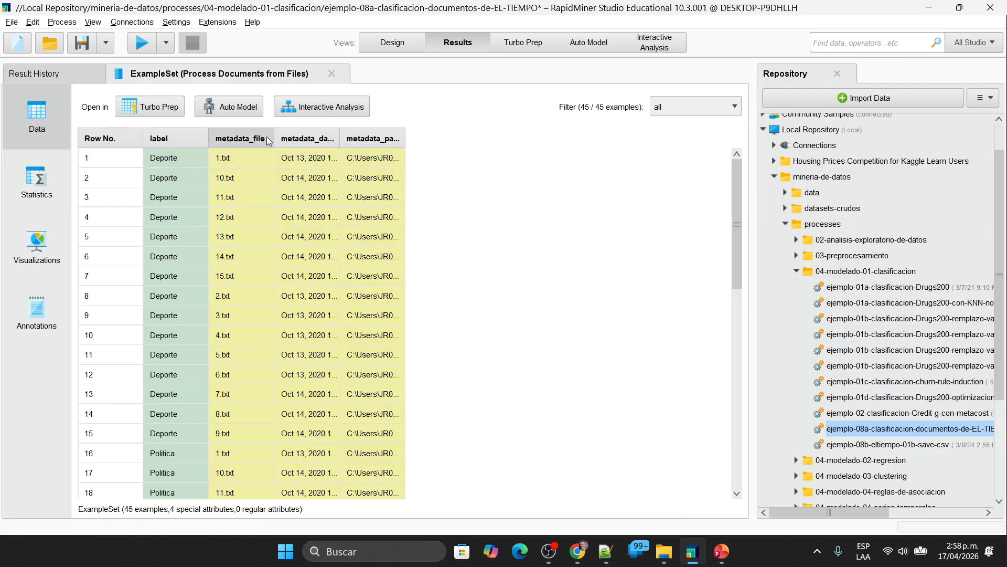
drag(273, 136, 280, 136)
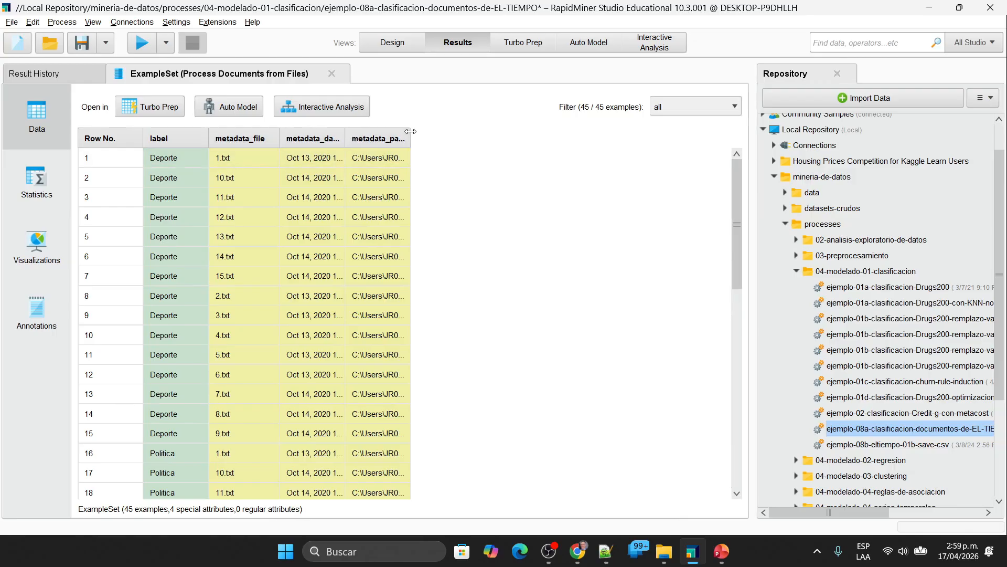
drag(410, 131, 723, 140)
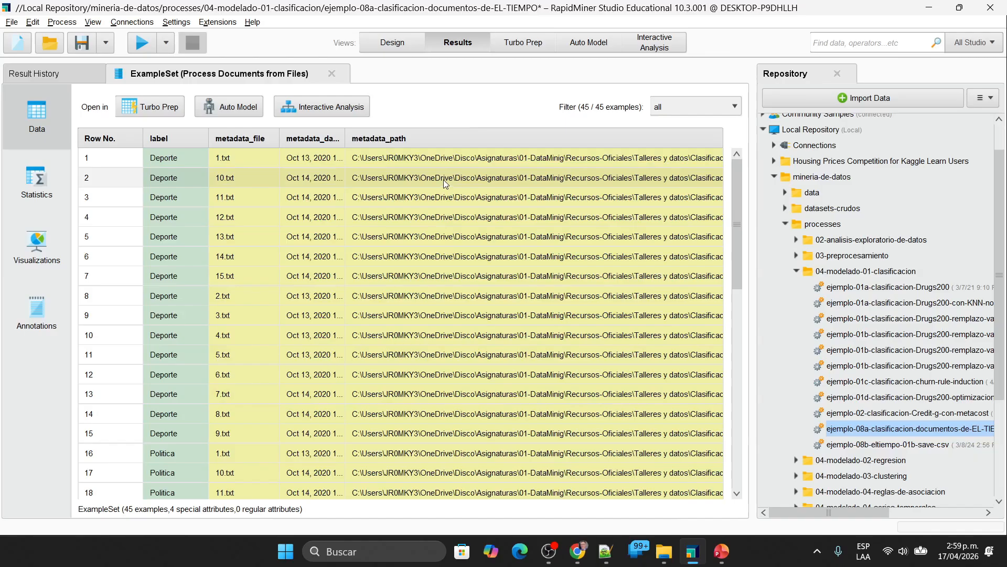
click(162, 160)
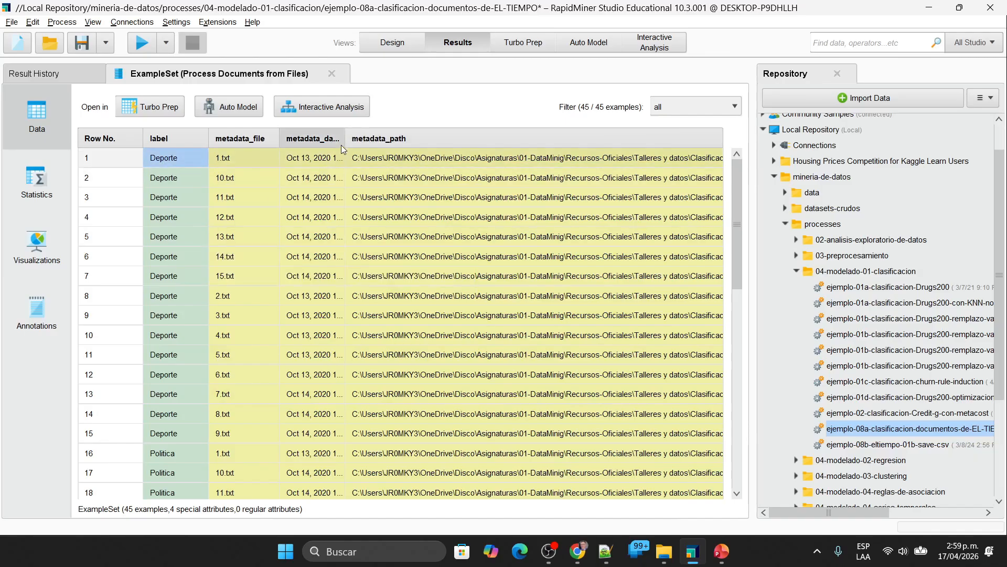
drag(344, 138, 458, 138)
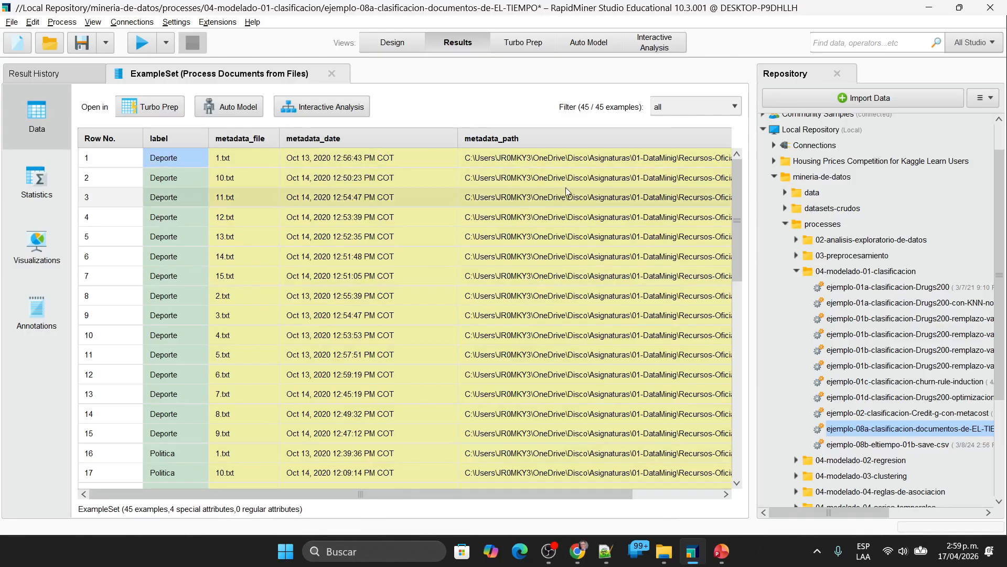
drag(457, 134, 321, 129)
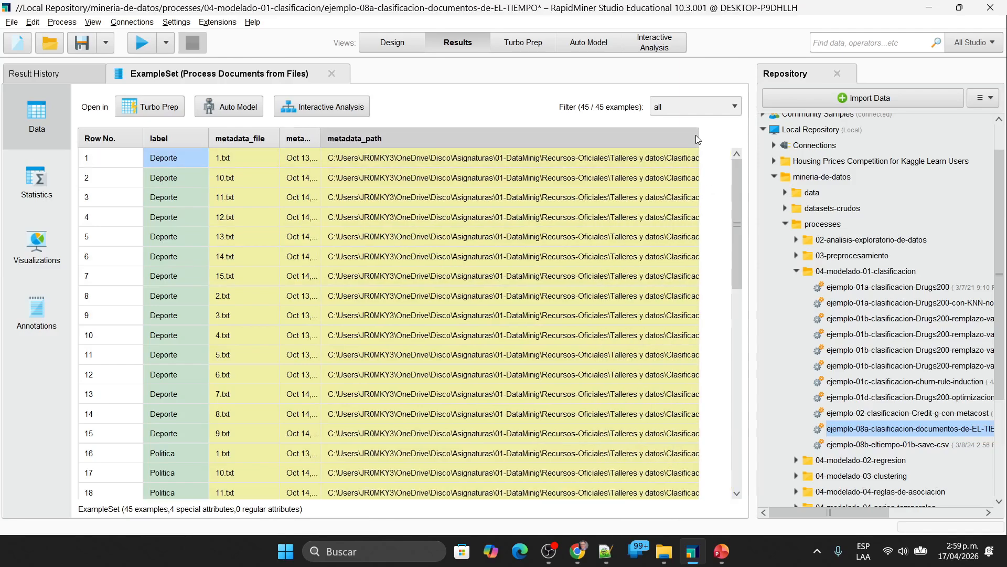
drag(699, 138, 438, 146)
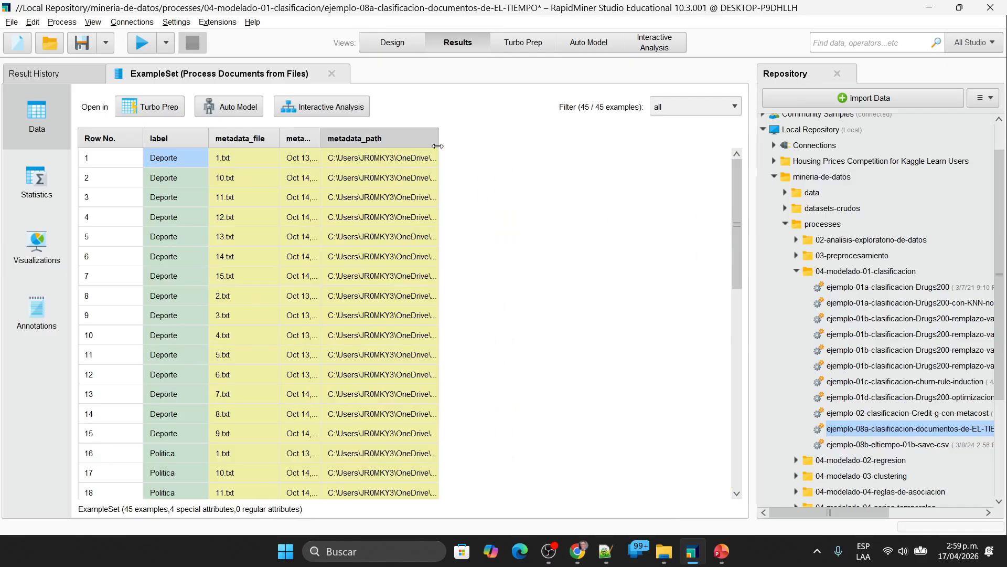
Step: Return to the process design and recheck the class names and directories assigned to Process Documents from Files
click(392, 42)
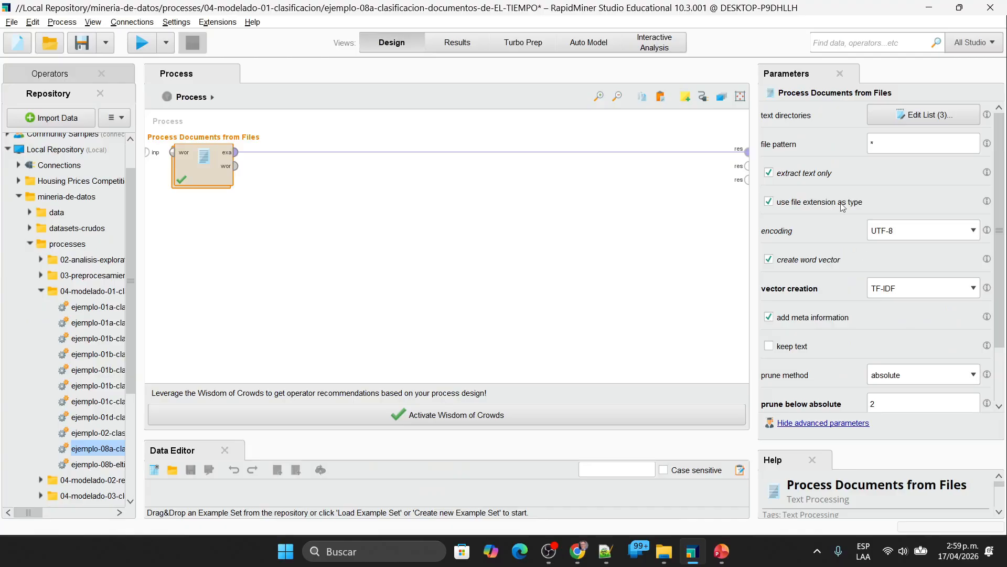
click(903, 116)
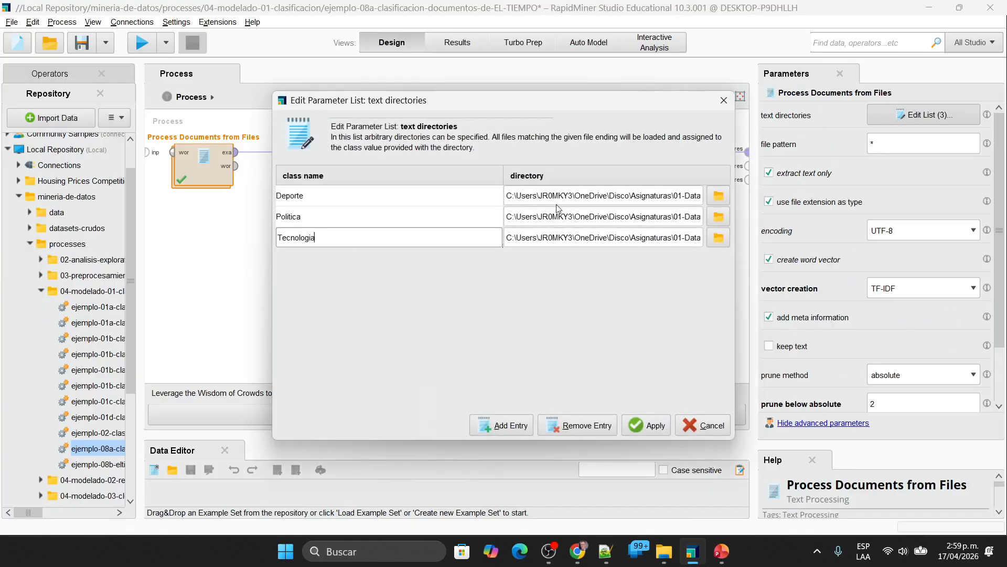
click(712, 427)
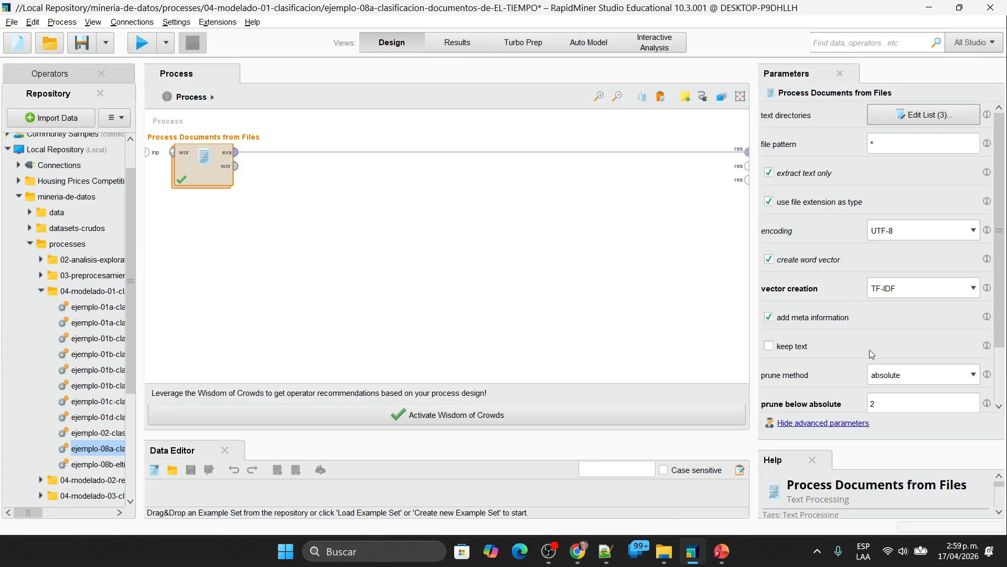
Step: Try running the process with add meta information disabled, and re-enable that option in the design
click(812, 317)
key(F11)
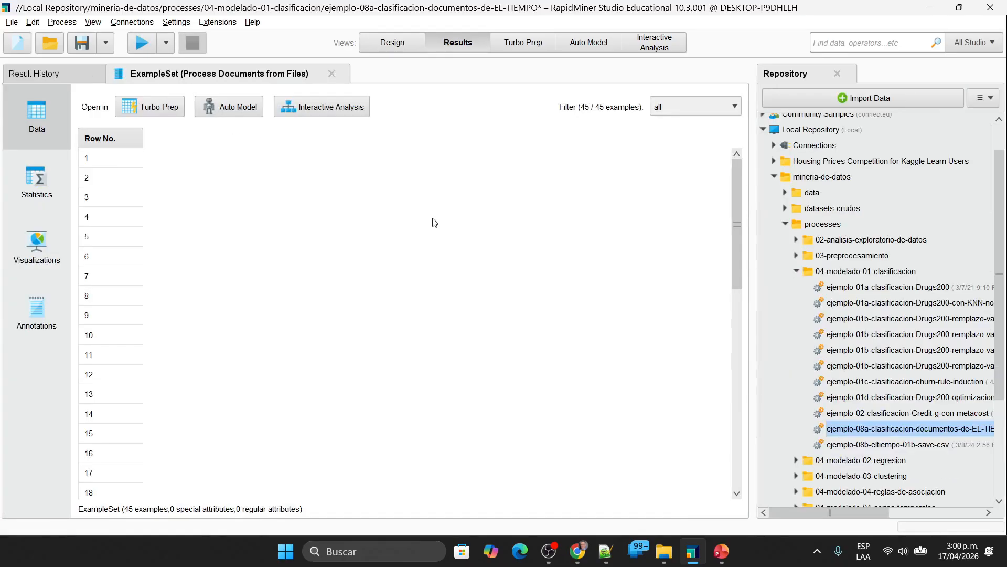
click(392, 43)
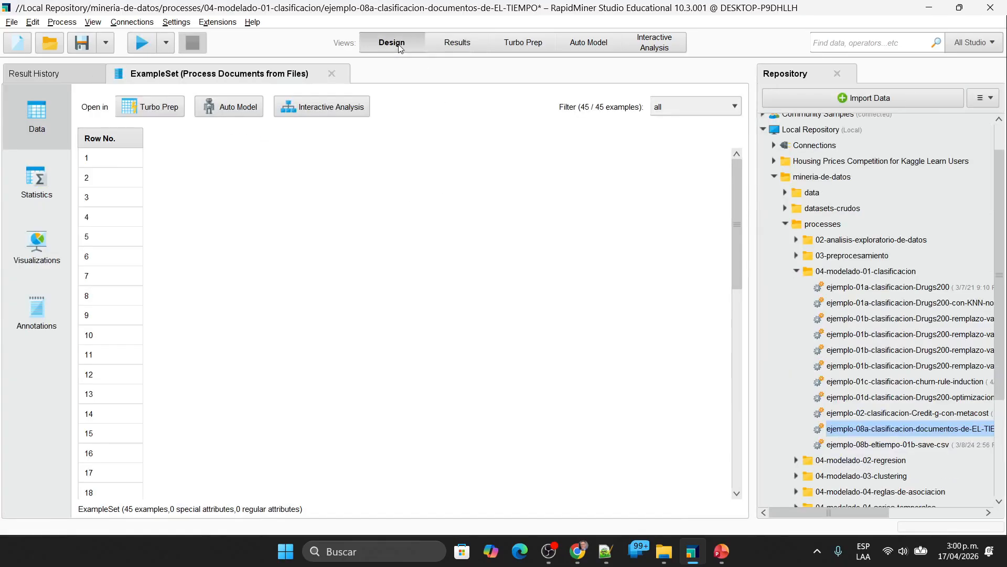
click(816, 318)
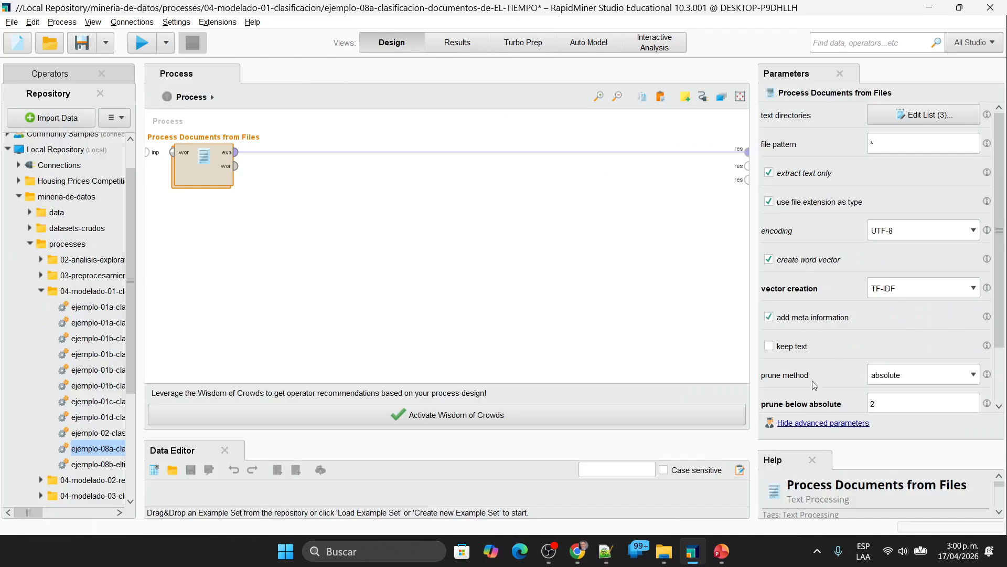
Step: Enable keep text for Process Documents from Files, run the process and widen the text column to read the news texts
click(770, 347)
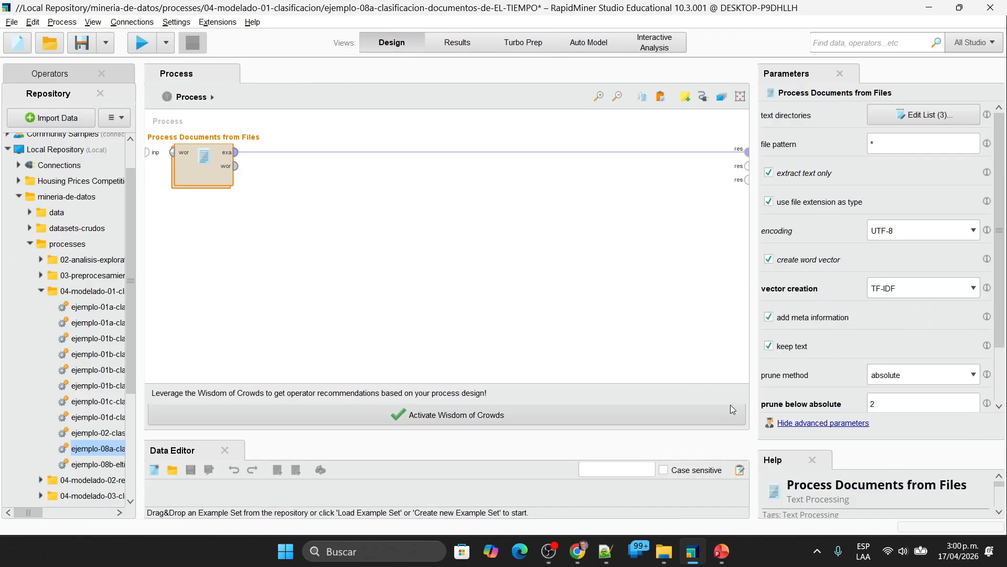
click(142, 43)
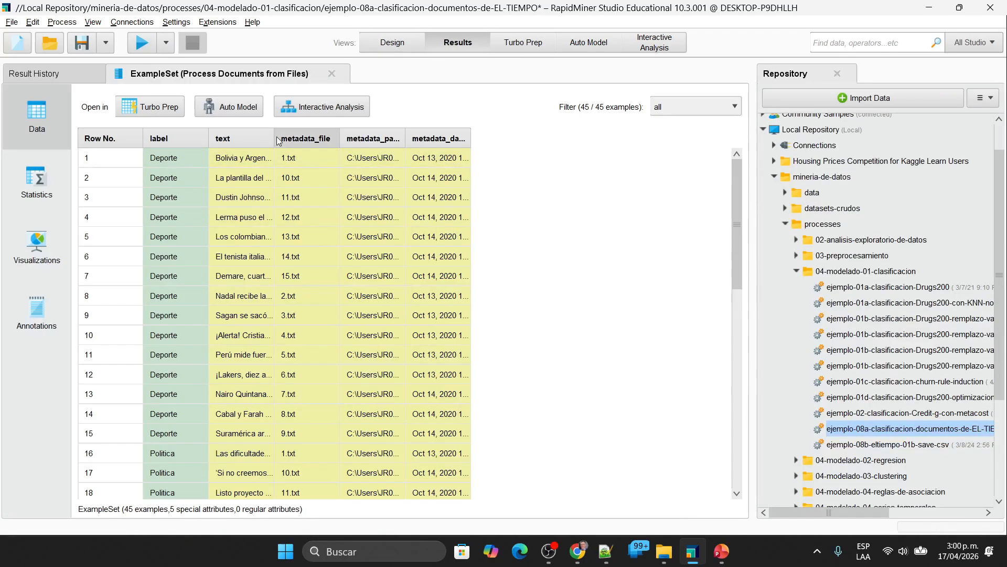
drag(273, 137, 612, 162)
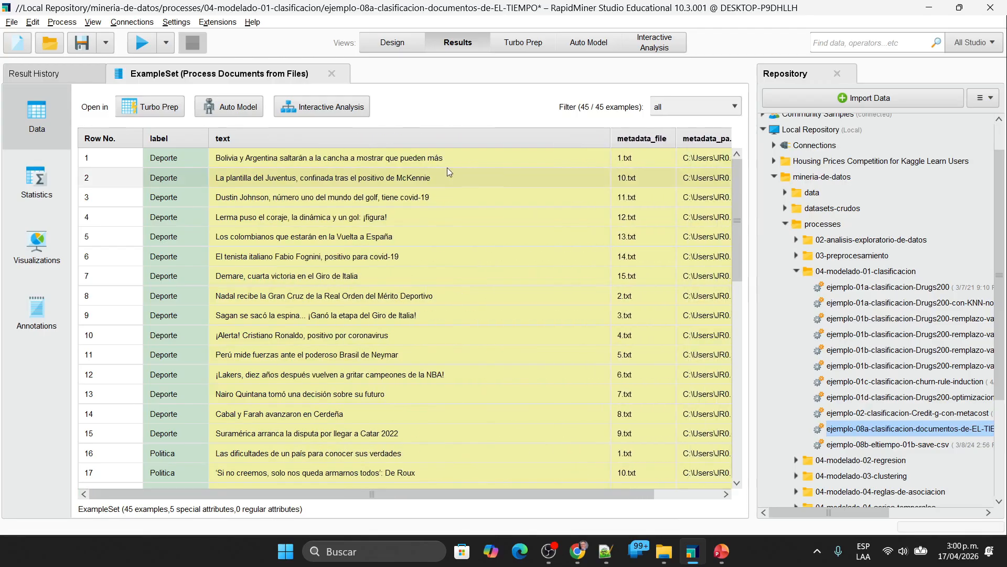
click(424, 163)
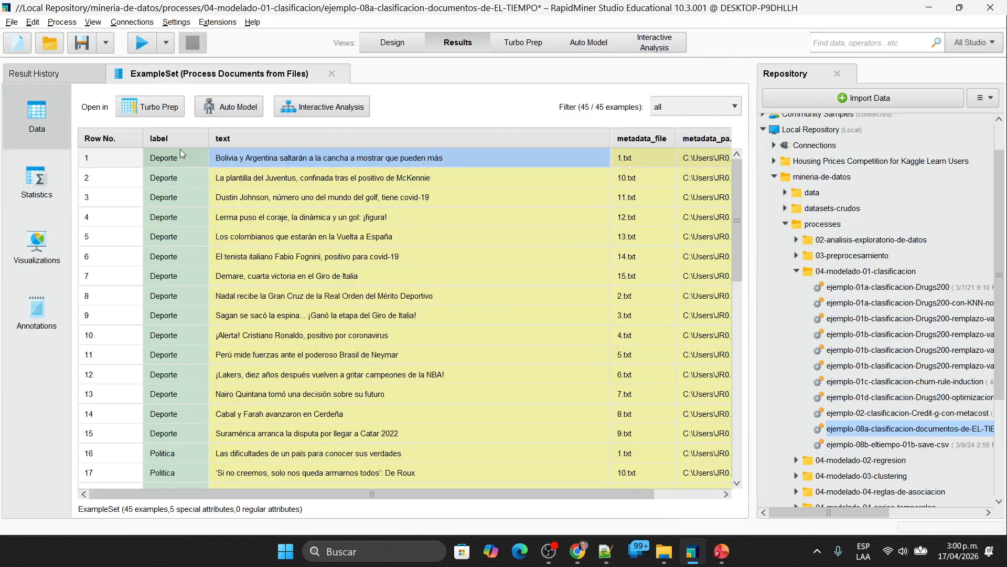
Step: Return to the process design, disable keep text and inspect the subprocess inside Process Documents from Files
mouse_move(423, 162)
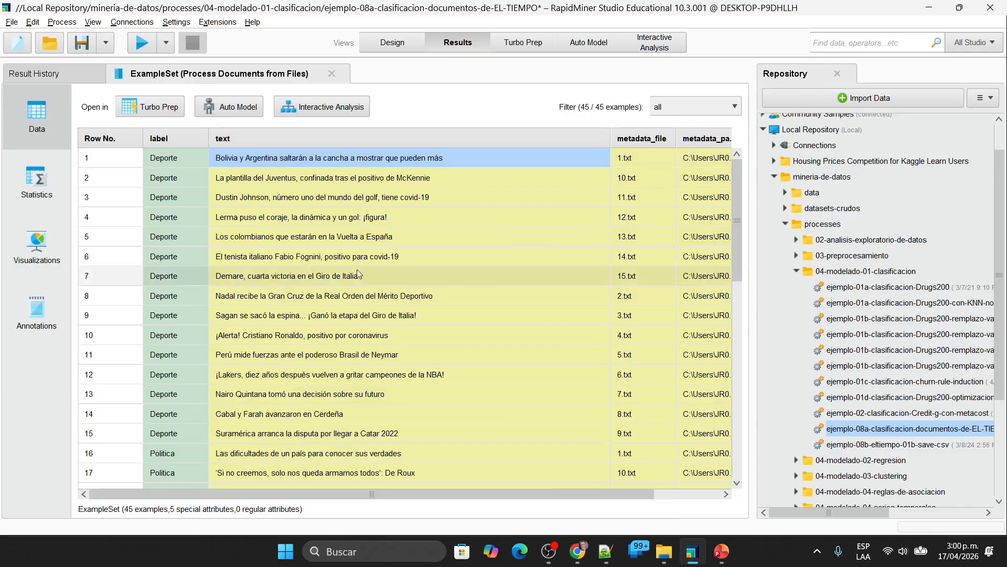
click(399, 44)
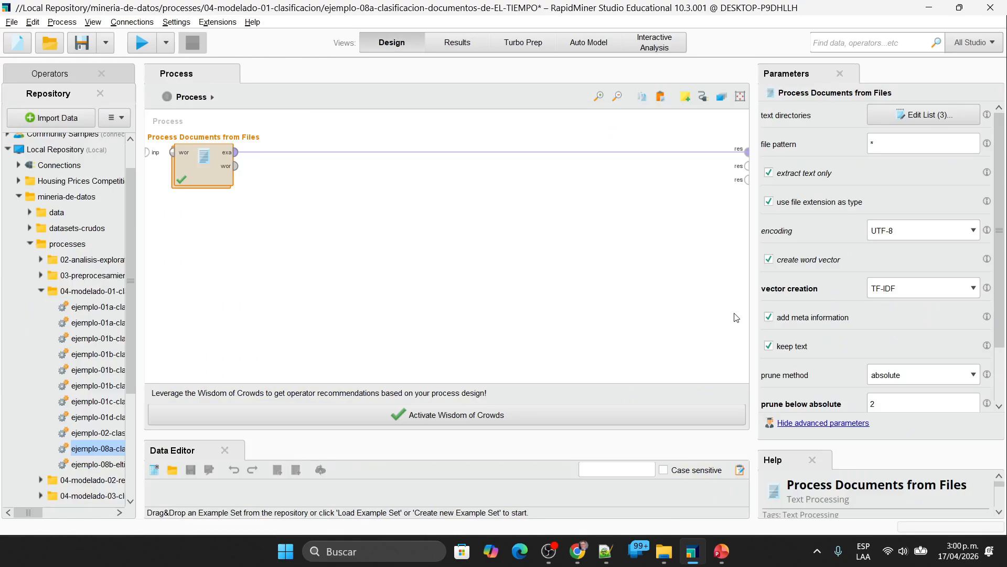
click(769, 346)
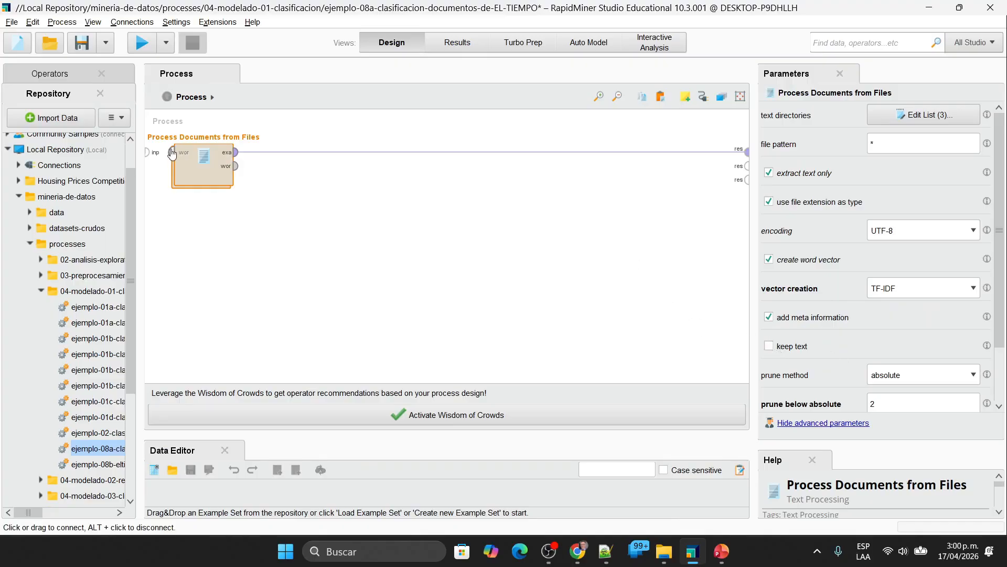
double_click(199, 163)
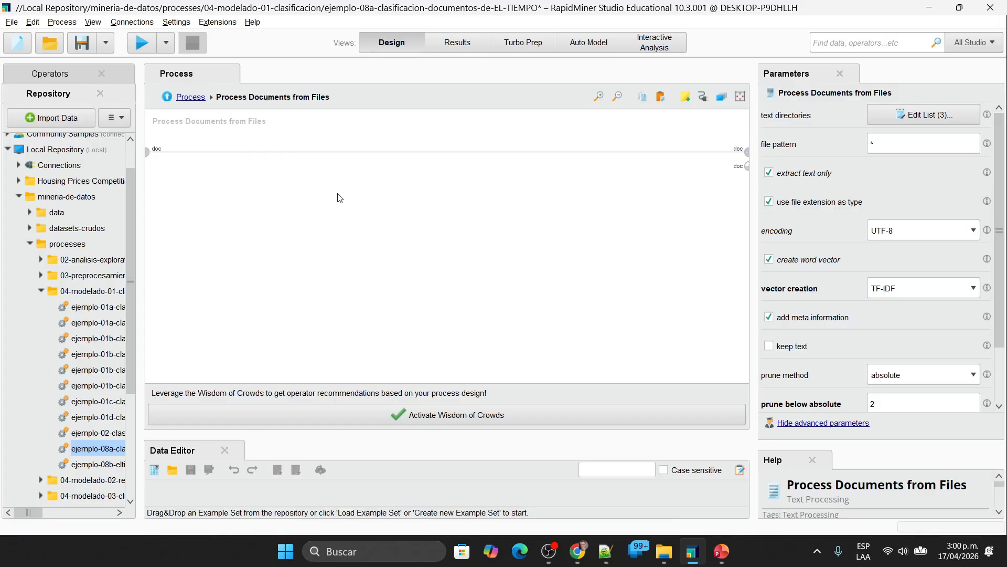
double_click(391, 217)
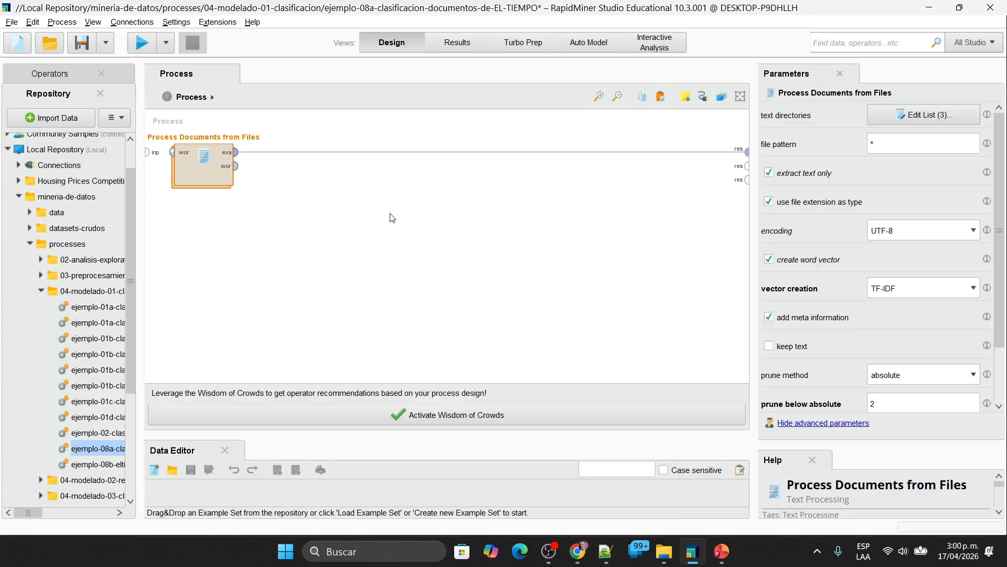
double_click(208, 166)
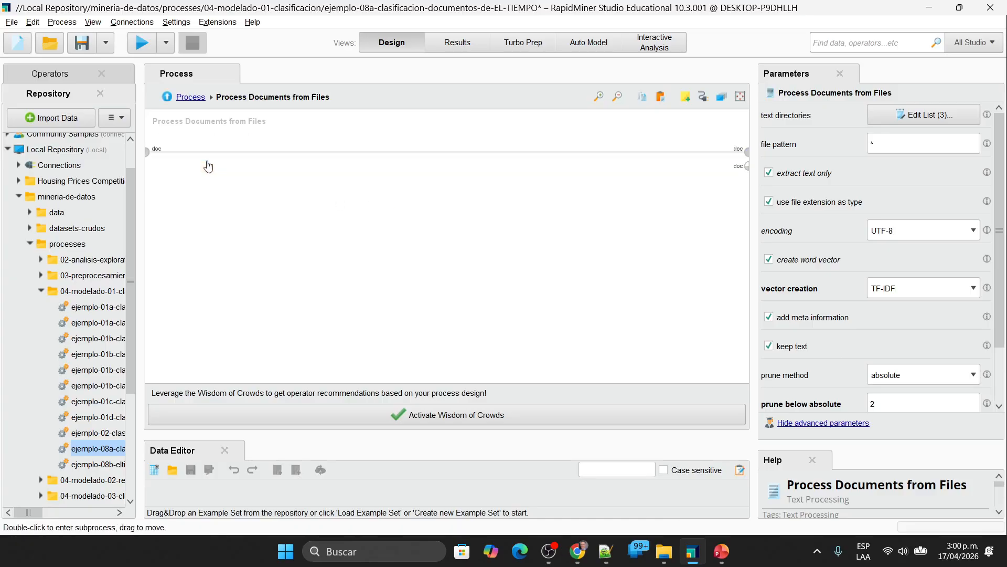
double_click(312, 211)
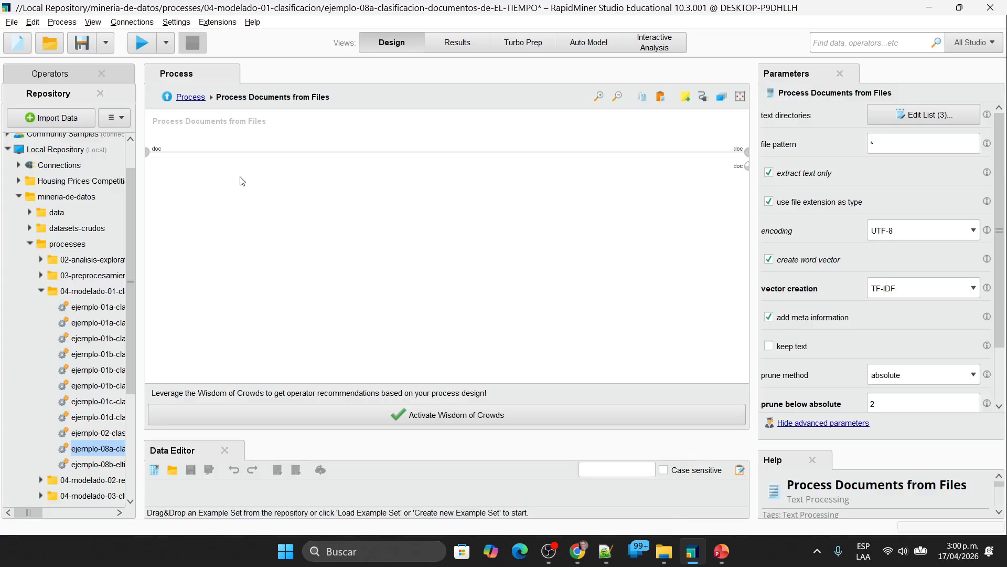
Step: Undo the deletion of the text operators inside Process Documents from Files, keep only Transform Cases and run the process
key(ctrl+z)
drag(690, 239, 240, 123)
key(Delete)
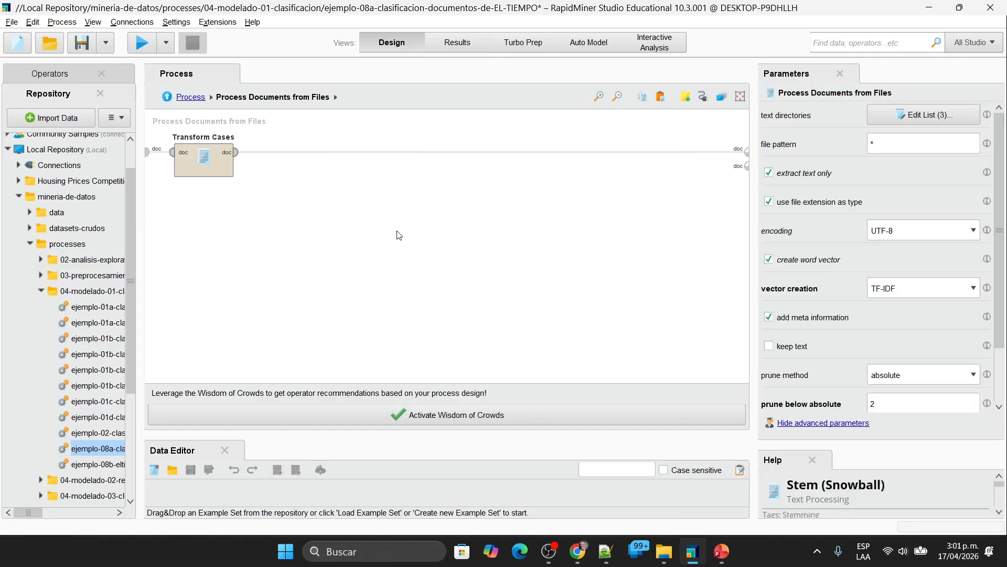
click(185, 96)
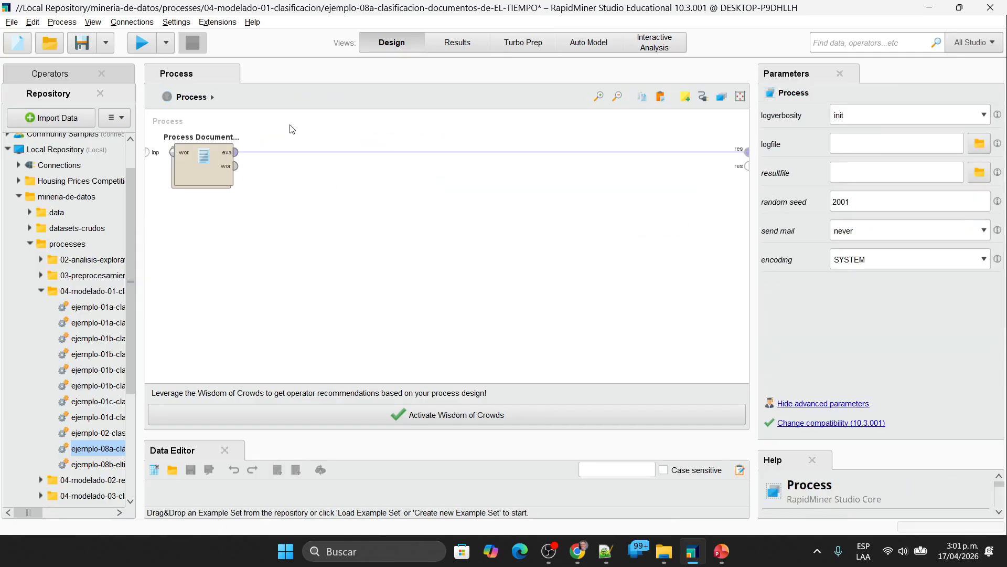
click(209, 163)
double_click(208, 162)
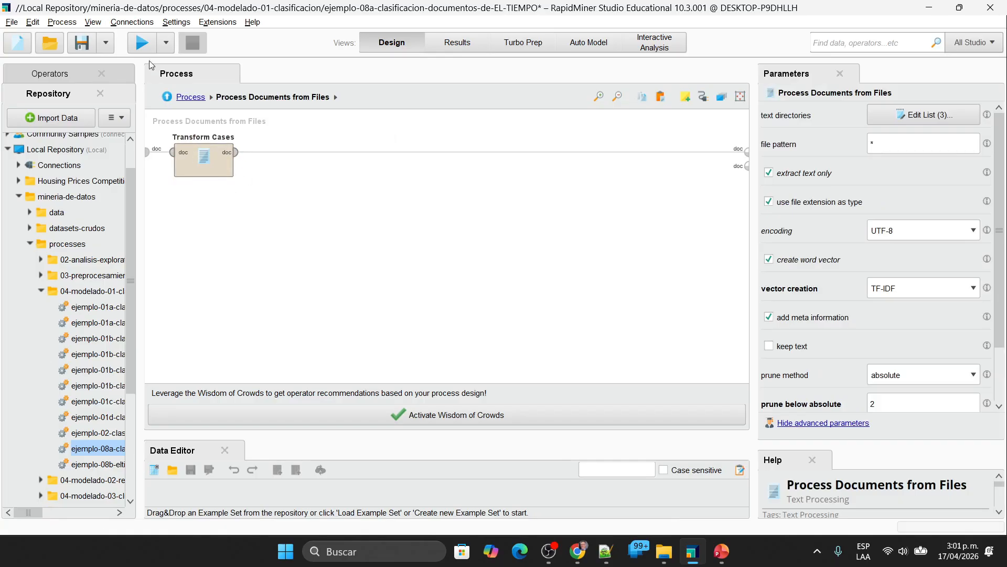
click(143, 49)
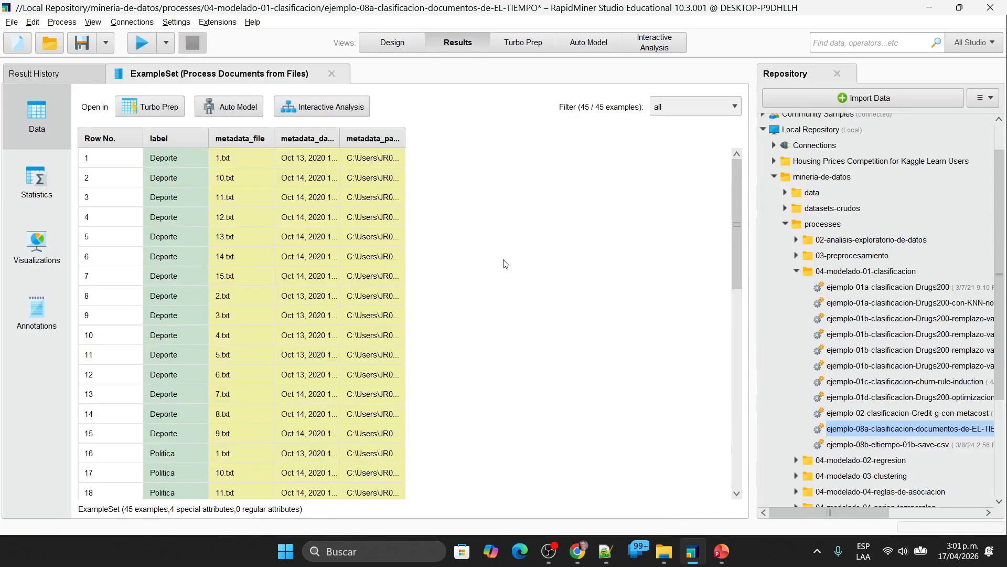
Step: Enable keep text for Process Documents from Files, run the process and widen the text column to read the transformed texts
click(395, 46)
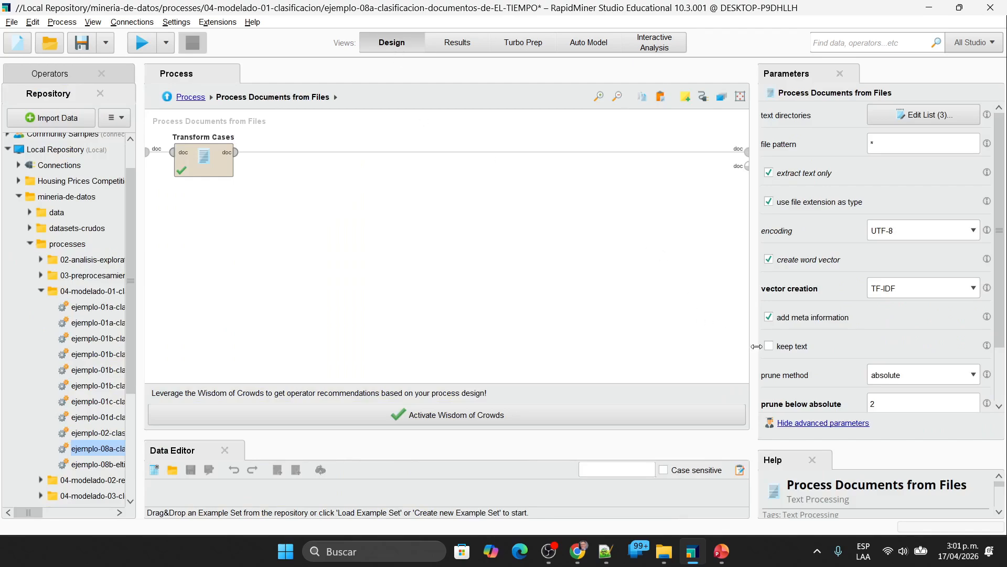
click(769, 345)
click(140, 42)
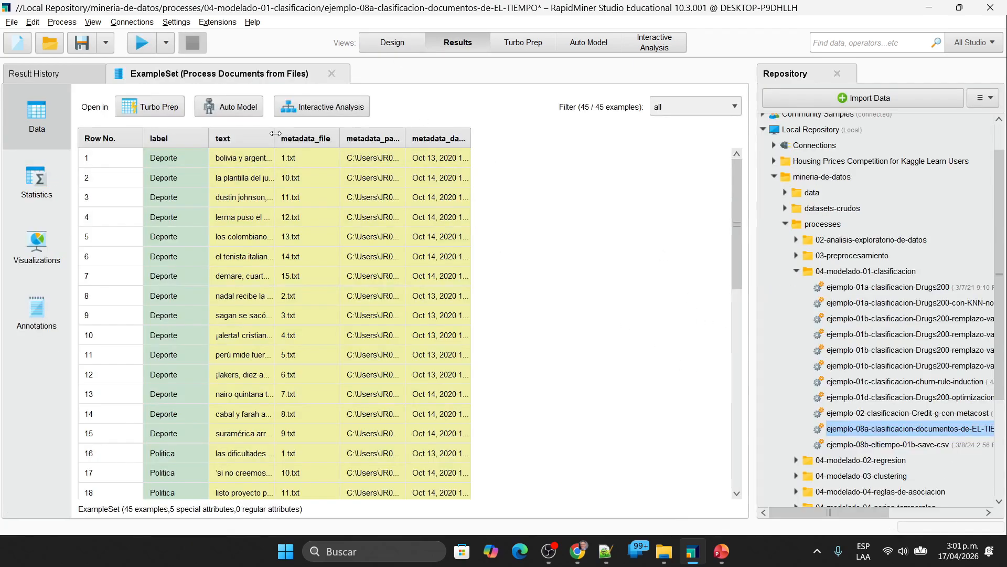
drag(274, 138, 464, 157)
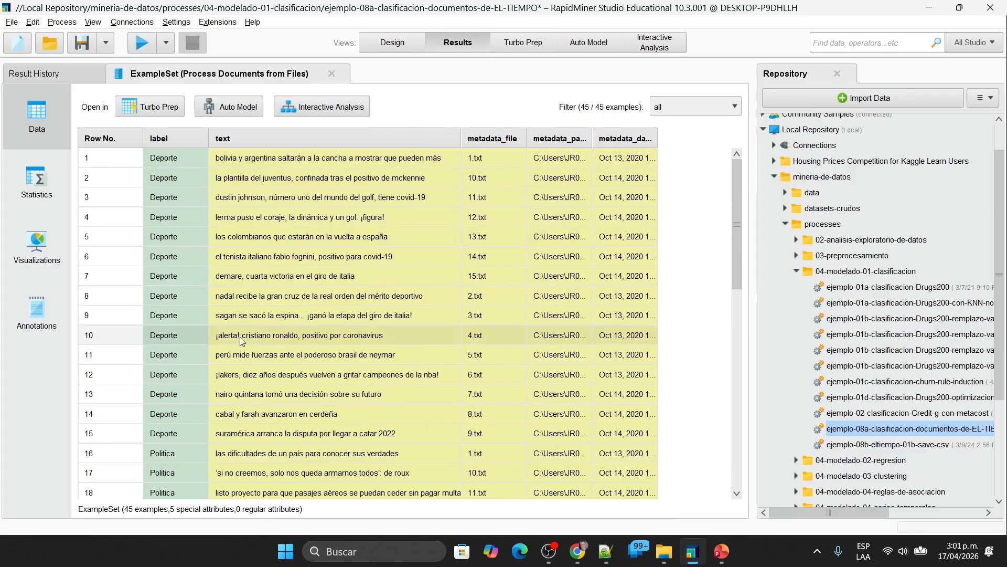
Step: Delete Transform Cases from the subprocess and run the process to compare the texts without case conversion
click(392, 42)
click(219, 155)
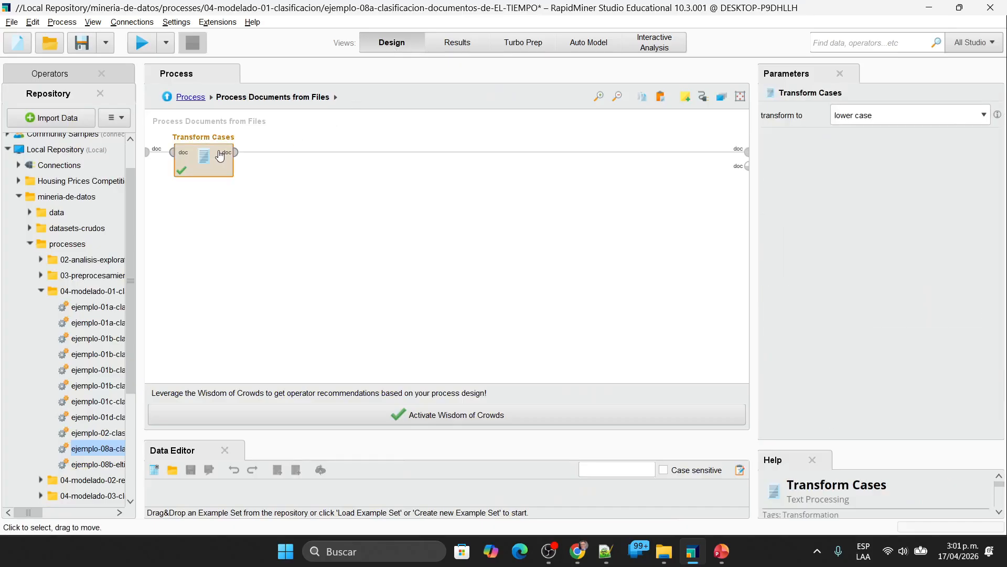
key(Delete)
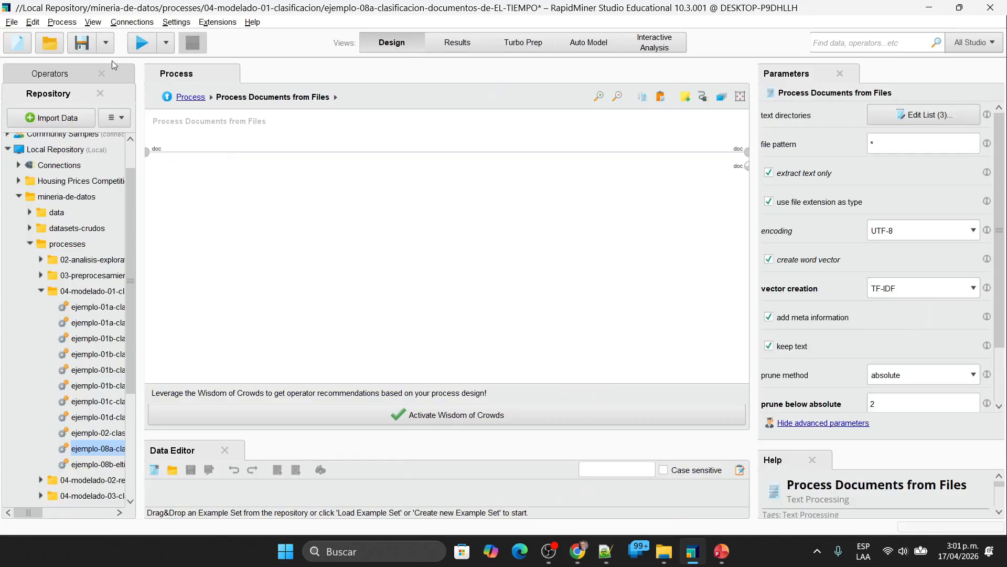
click(143, 44)
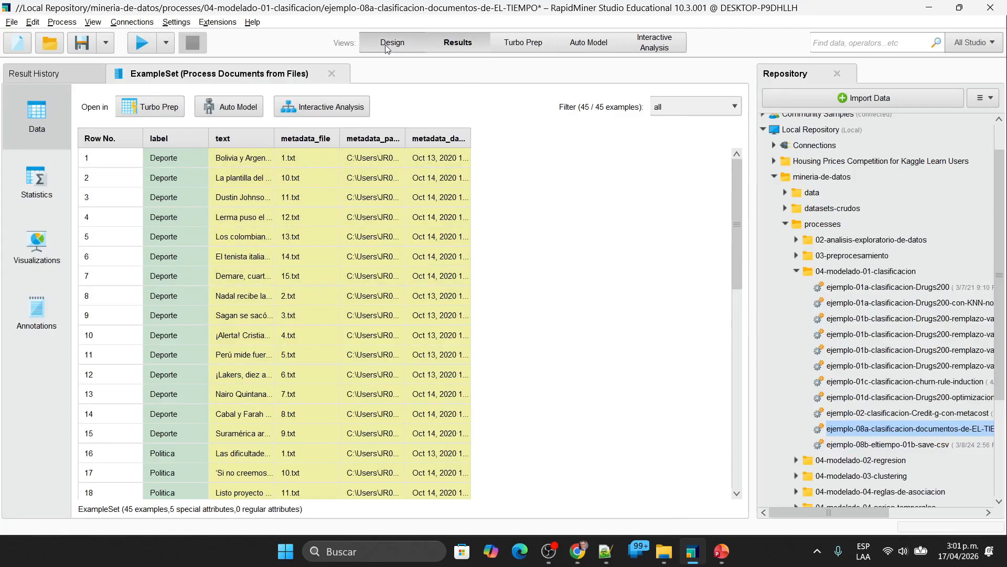
Step: Restore Transform Cases with keep text enabled, rerun the process and widen the text column of the results
click(402, 43)
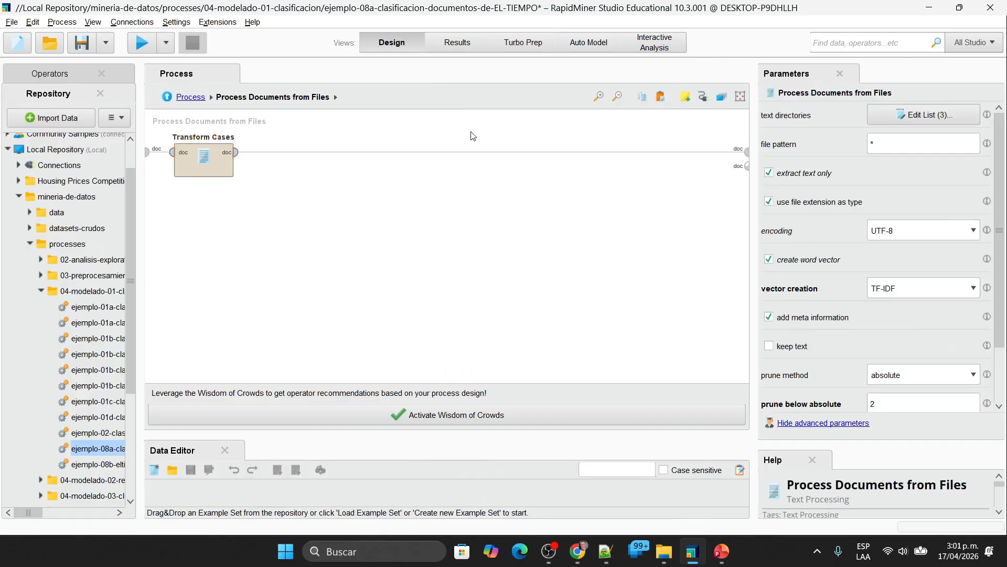
click(770, 346)
click(145, 44)
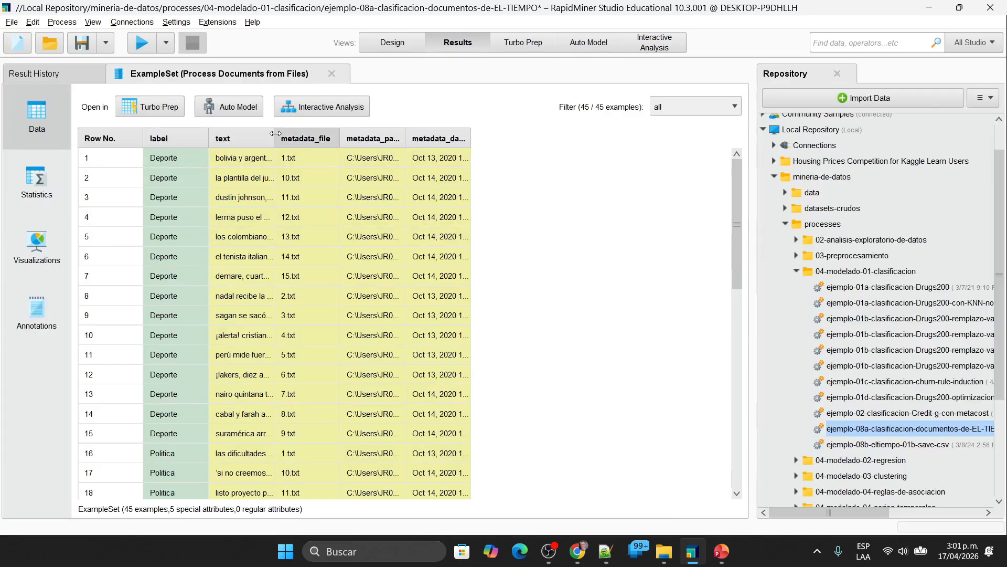
drag(274, 134, 483, 133)
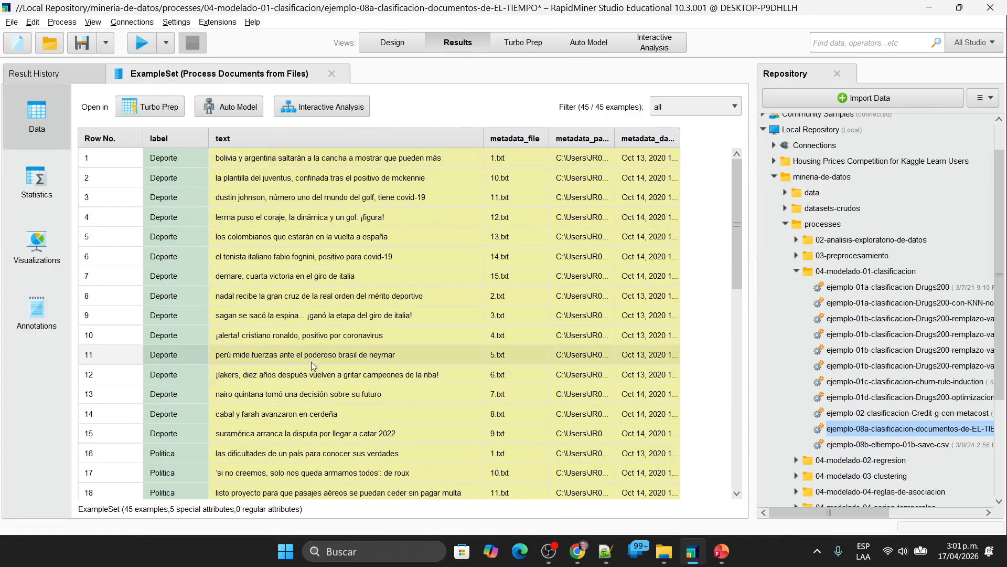
Step: Return to the design and undo the edits until the complete original process is restored
click(393, 43)
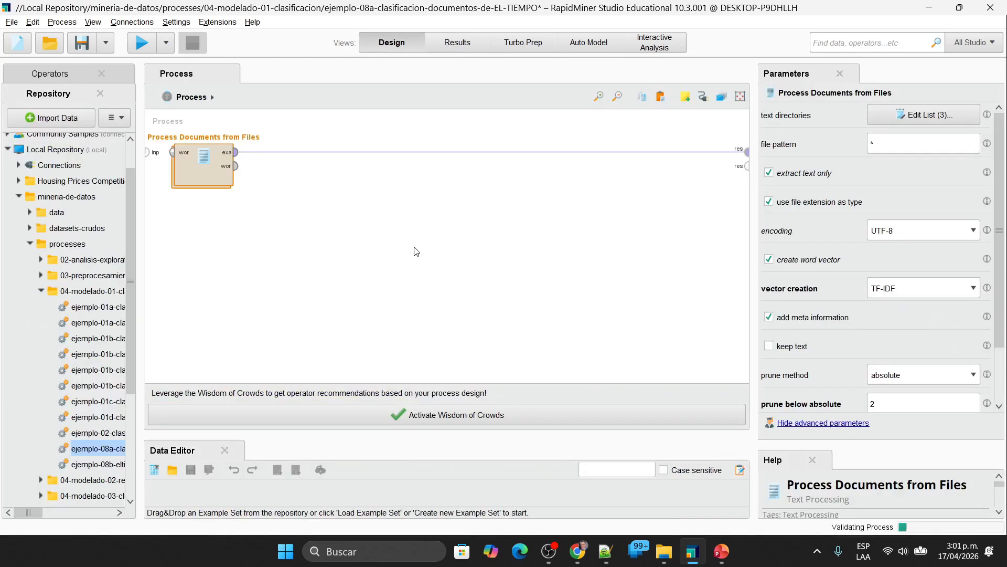
key(ctrl+z)
key(ctrl+z)
key(ctrl+z)
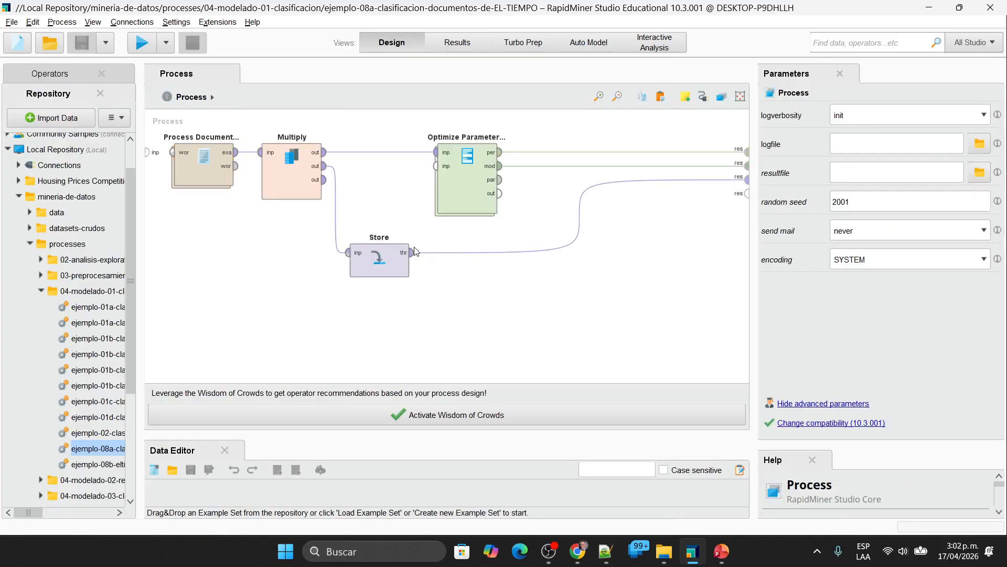
Step: Delete Multiply, Optimize Parameters and Store, open the Process Documents from Files subprocess and enable keep text
drag(607, 337, 243, 110)
key(Delete)
click(219, 164)
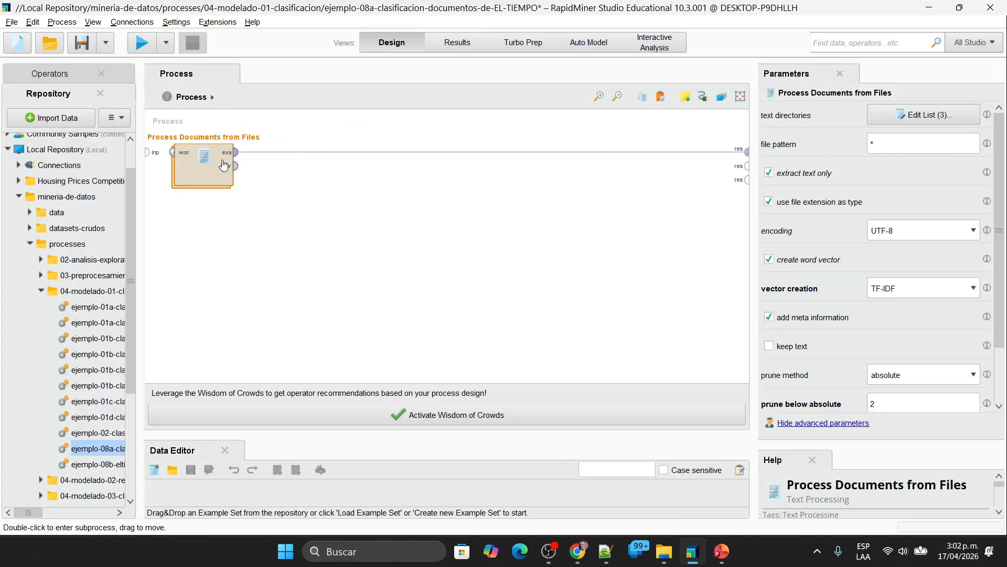
double_click(219, 164)
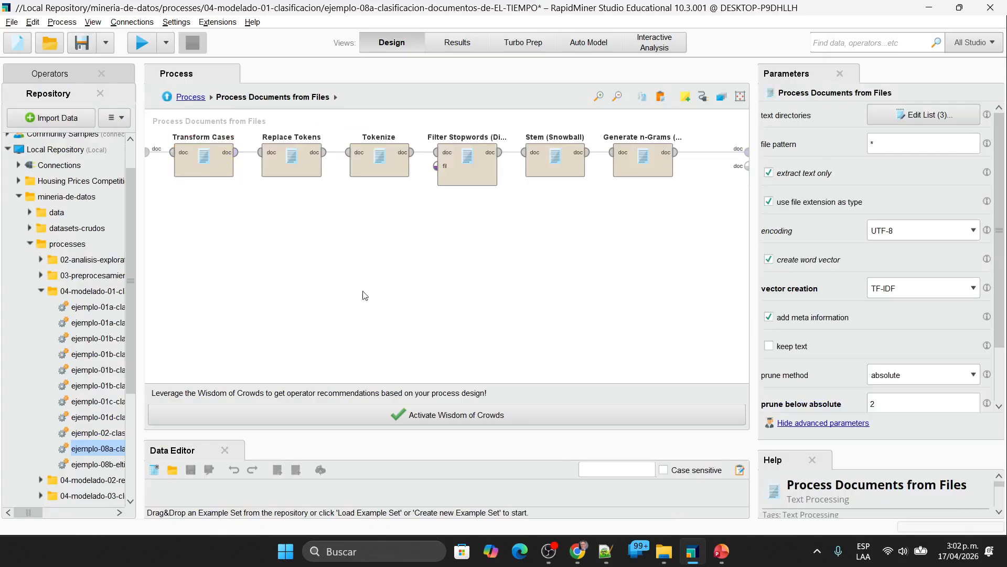
click(770, 346)
Step: Examine the replace dictionary of Replace Tokens, which defines the character replacements, and close it without changes
click(274, 162)
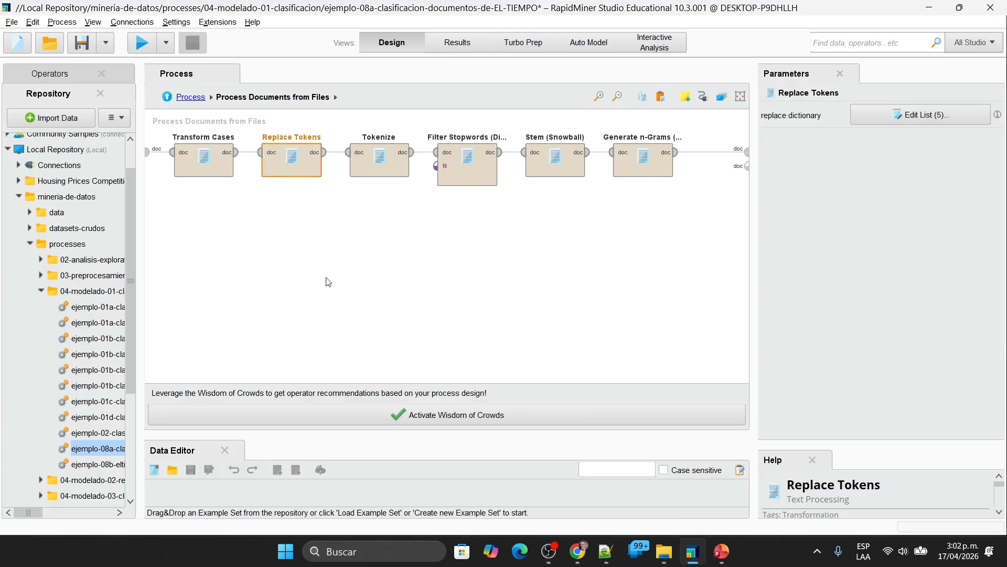
click(919, 115)
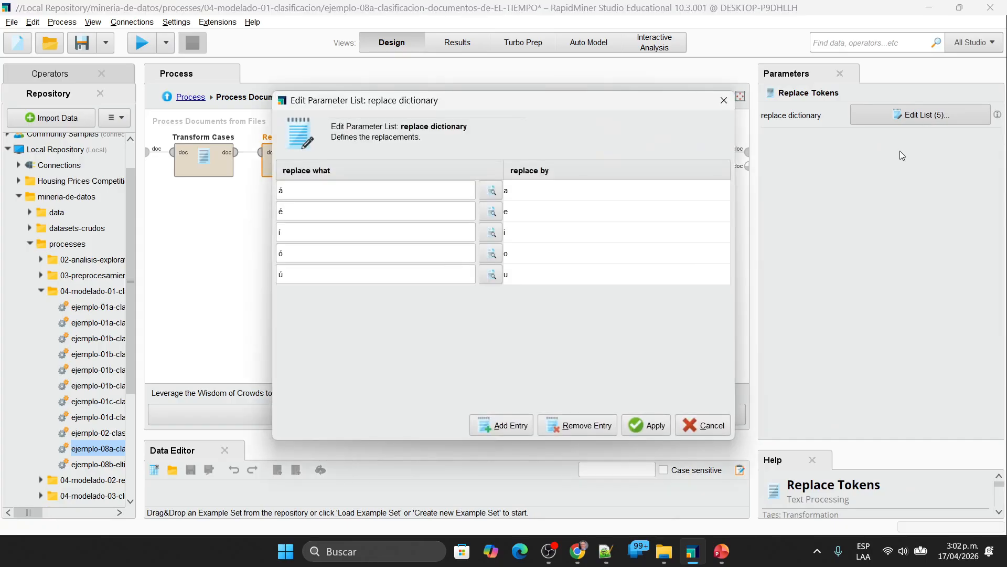
click(724, 100)
click(416, 309)
click(305, 181)
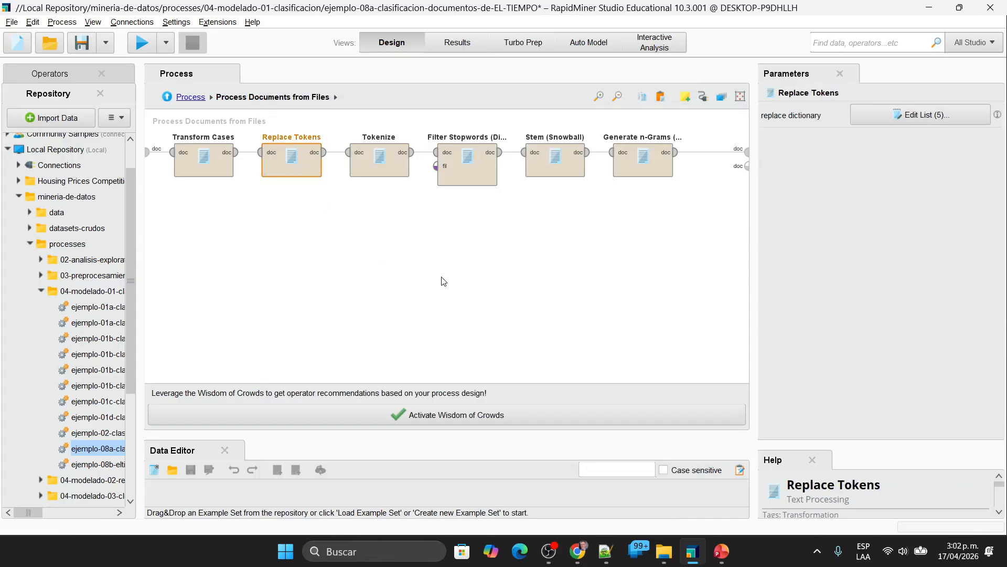
click(901, 114)
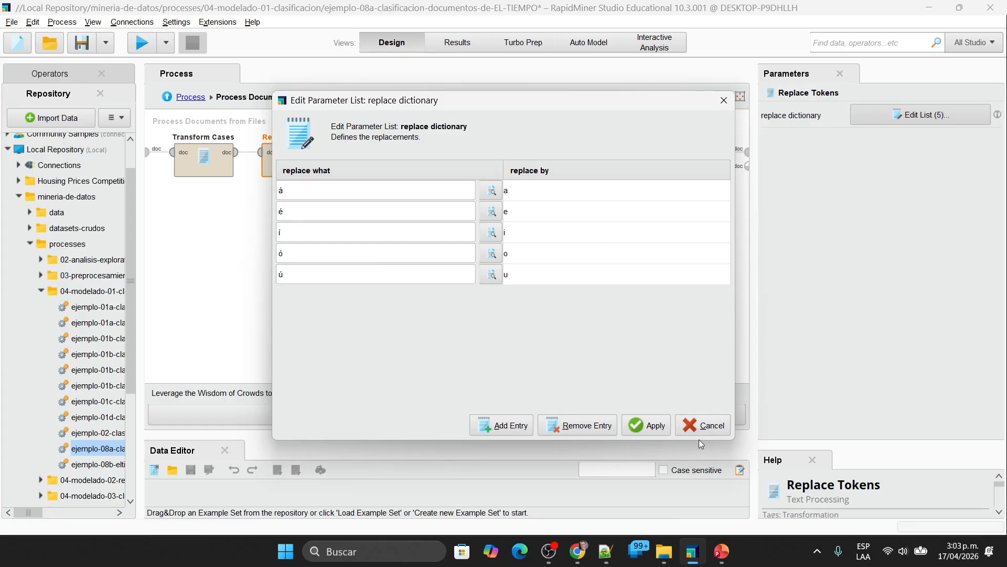
click(702, 426)
click(504, 276)
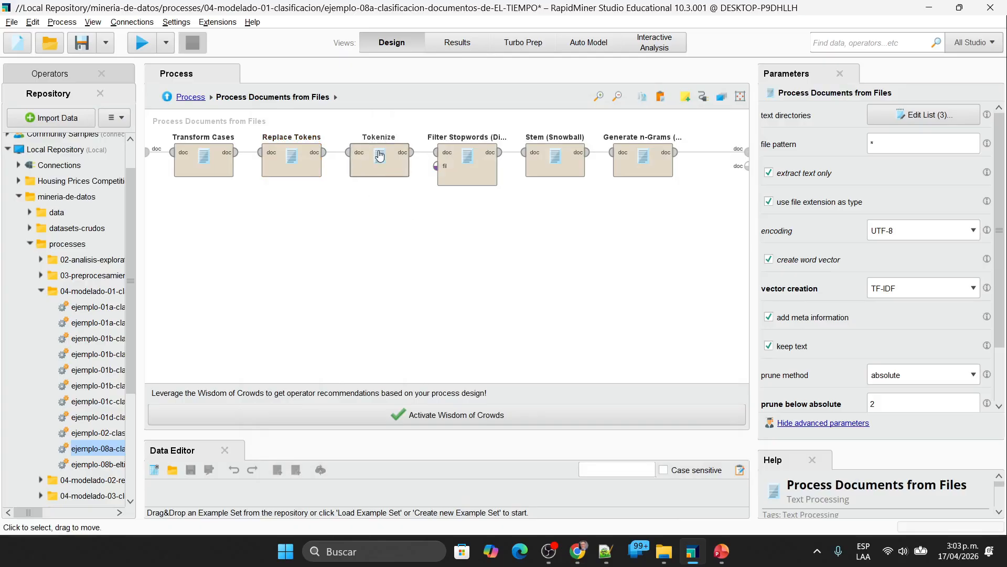
Step: Delete Tokenize, Filter Stopwords (Dictionary), Stem (Snowball) and Generate n-Grams (Terms), and check the texts in the previous results
click(362, 169)
drag(709, 249, 329, 110)
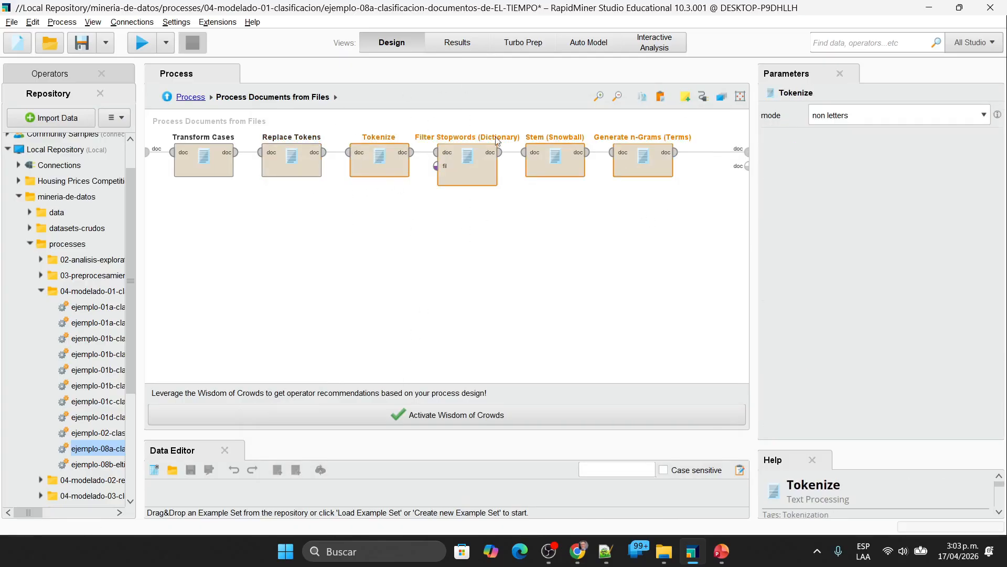
key(Delete)
click(455, 42)
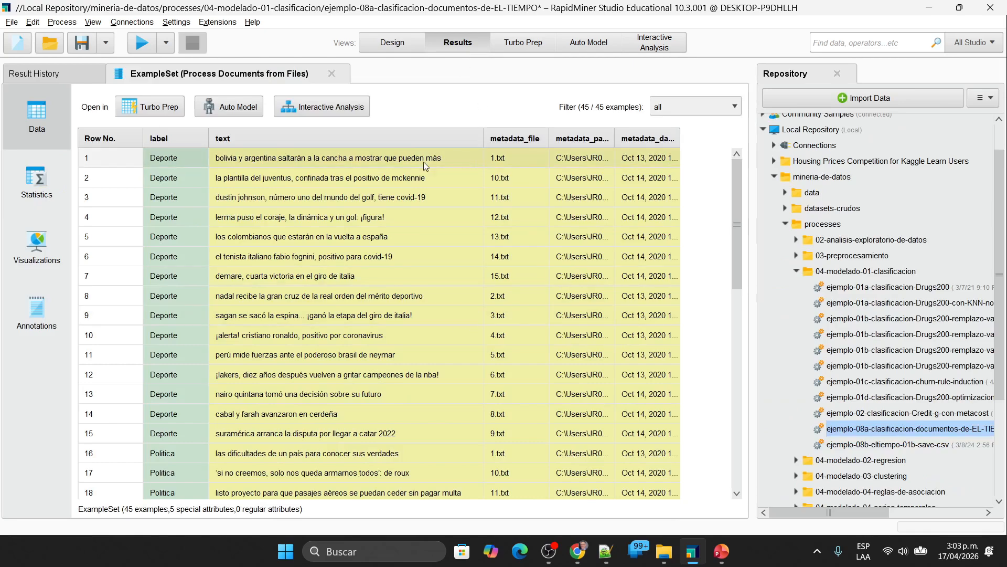
click(405, 41)
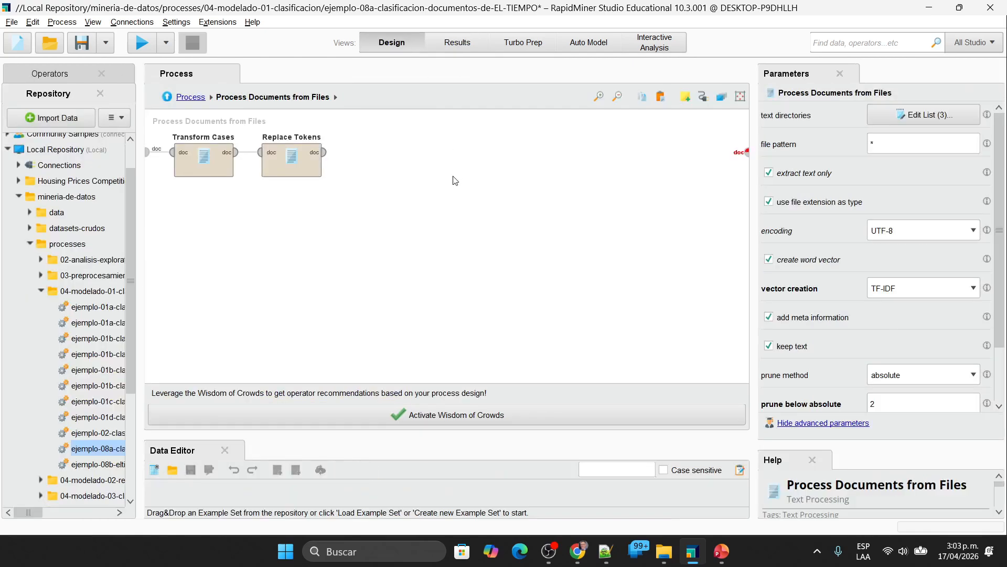
Step: Connect Replace Tokens to the subprocess's document output, run the process and widen the text column to read the texts
drag(323, 152, 747, 152)
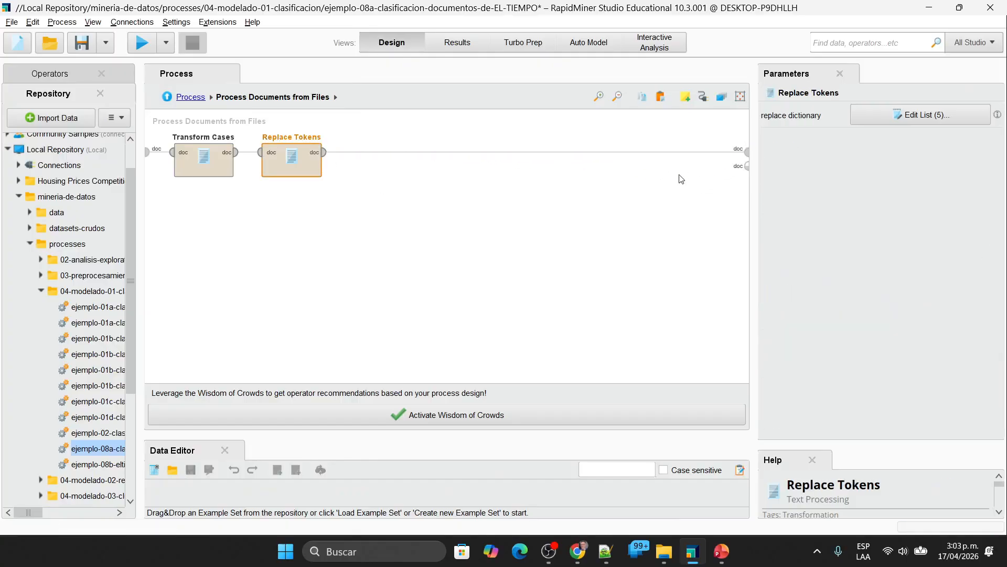
click(149, 41)
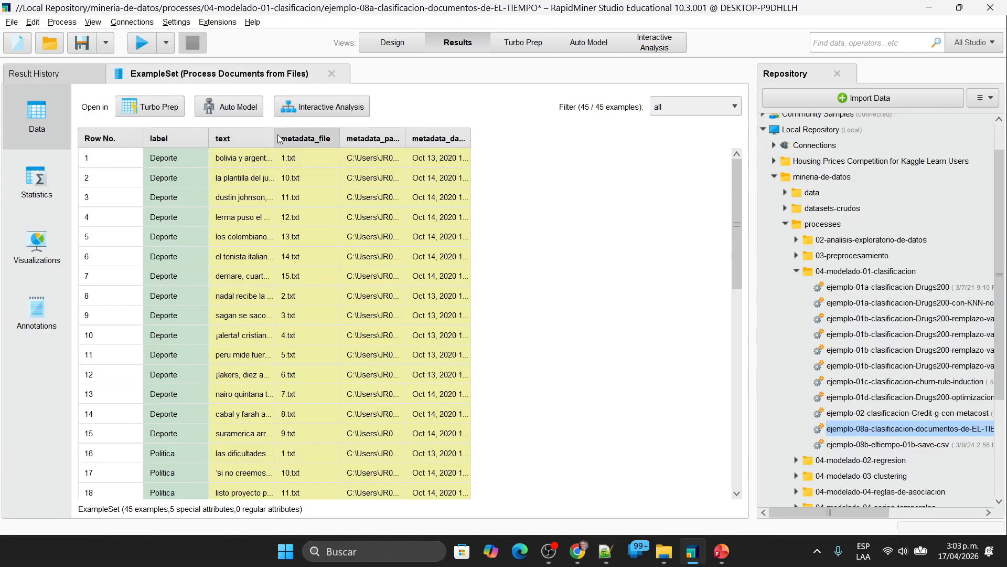
drag(274, 137, 556, 137)
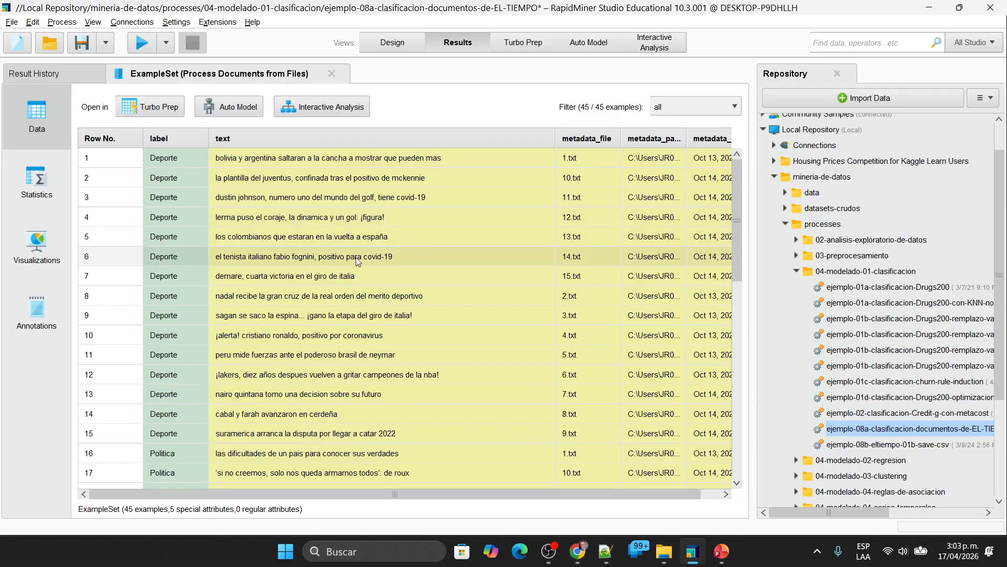
Step: Undo the last operator deletion in the subprocess and delete only Filter Stopwords (Dictionary), Stem (Snowball) and Generate n-Grams (Terms)
click(404, 48)
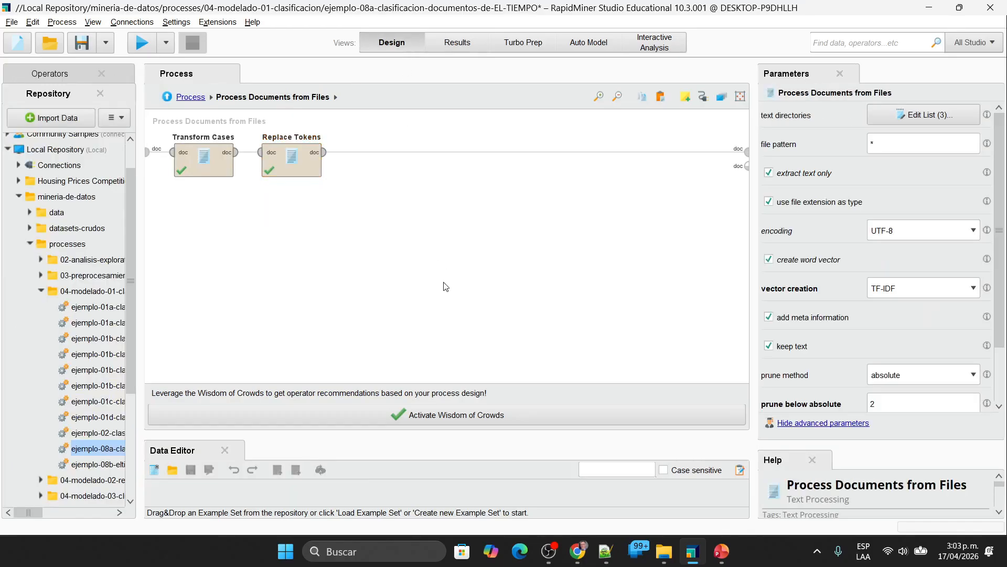
key(ctrl+z)
key(ctrl+z)
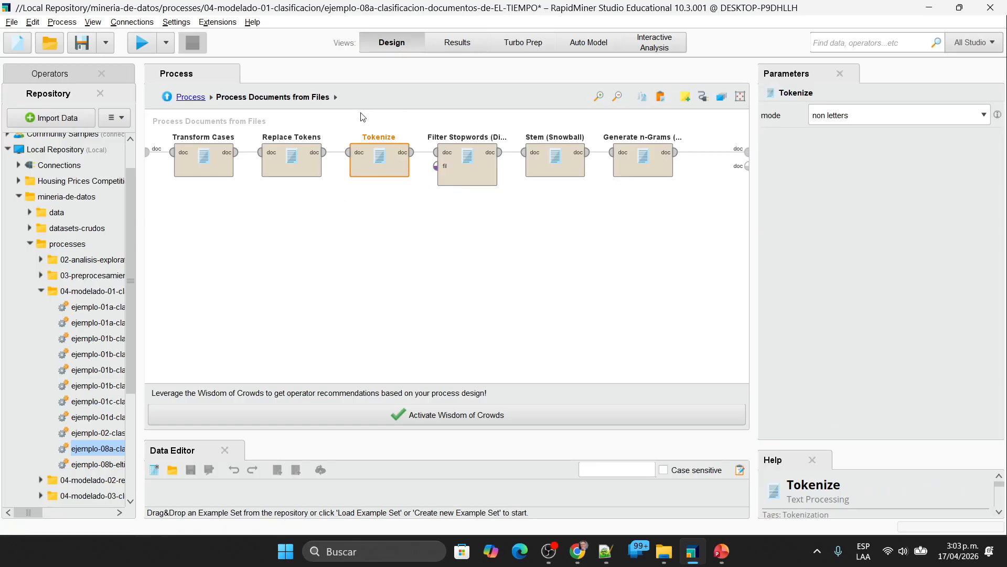
drag(718, 248, 426, 82)
key(Delete)
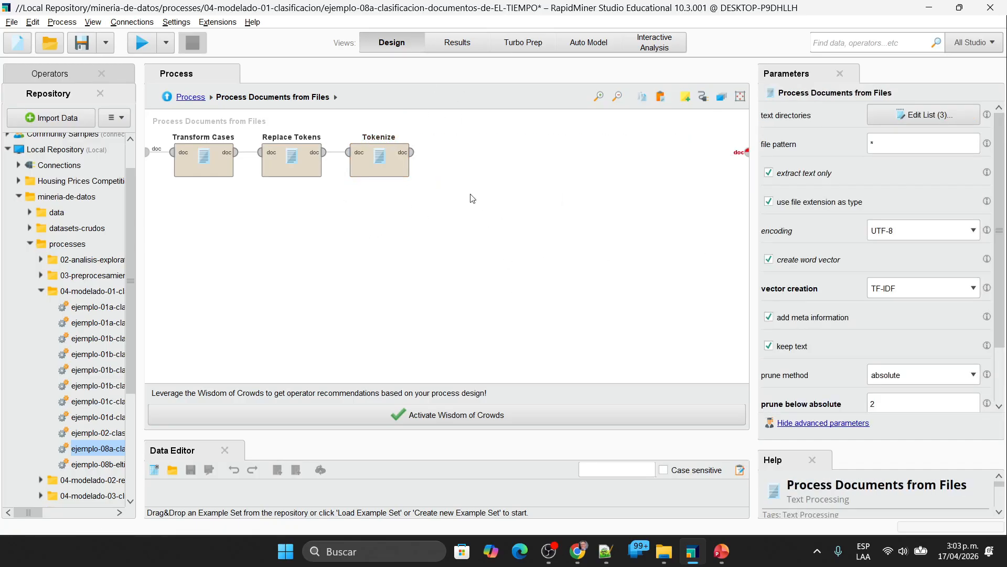
Step: Connect Tokenize to the subprocess's document output, run the process and enlarge the results table area
click(413, 153)
click(746, 158)
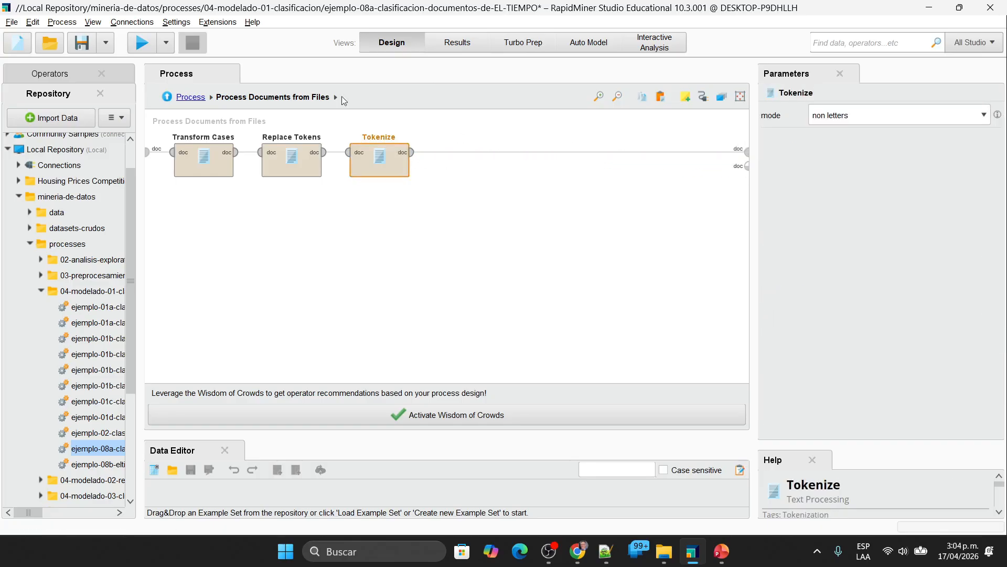
click(141, 43)
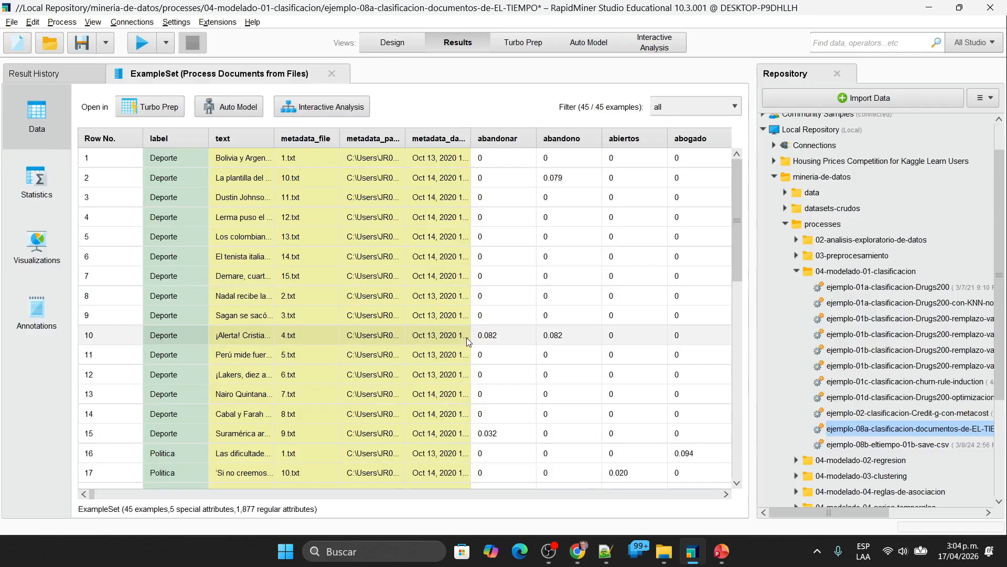
drag(752, 103, 904, 103)
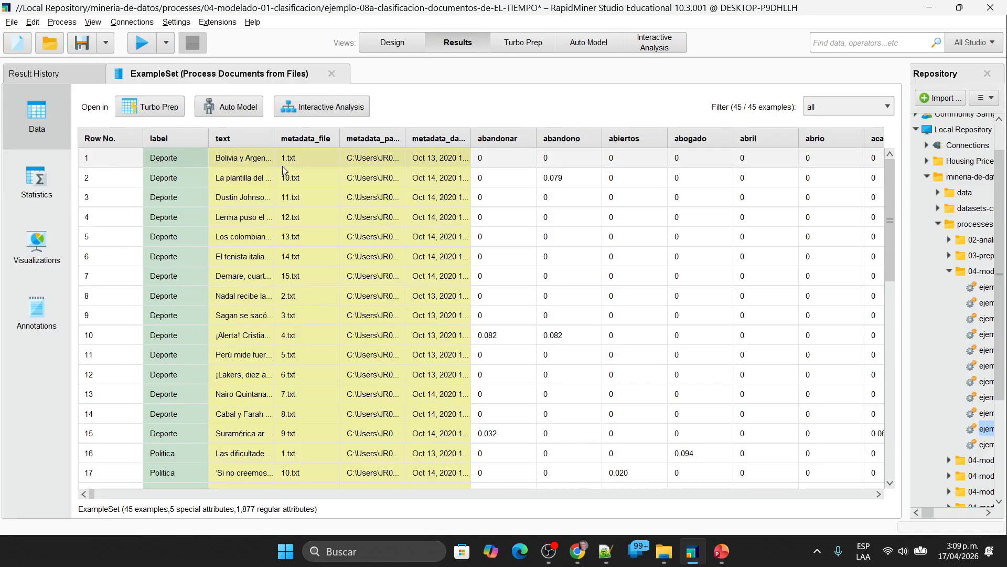
Step: Examine the metadata columns, the abandono weight of row 2 and its full text in the tokenized results
drag(405, 140, 392, 175)
click(295, 158)
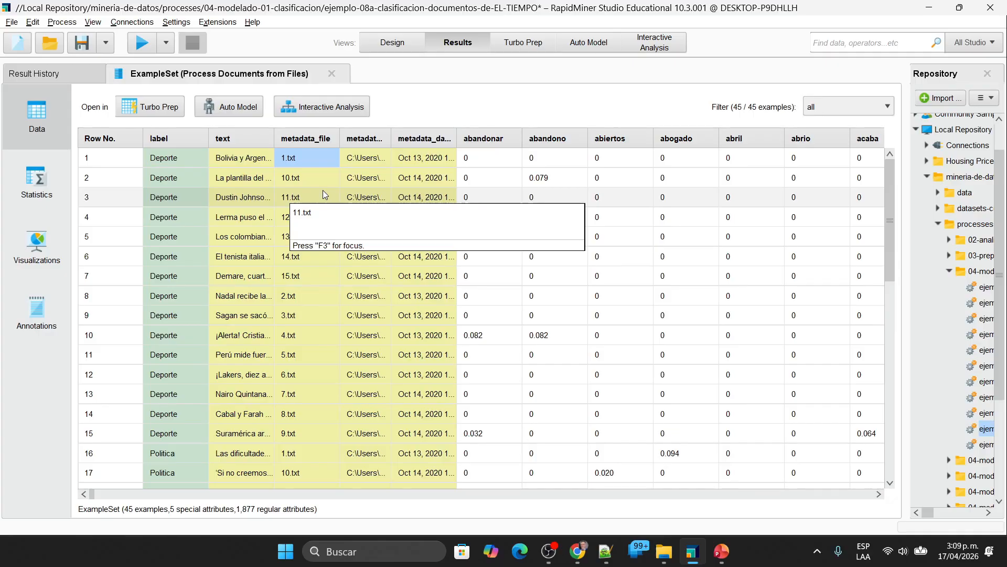
drag(363, 157, 317, 159)
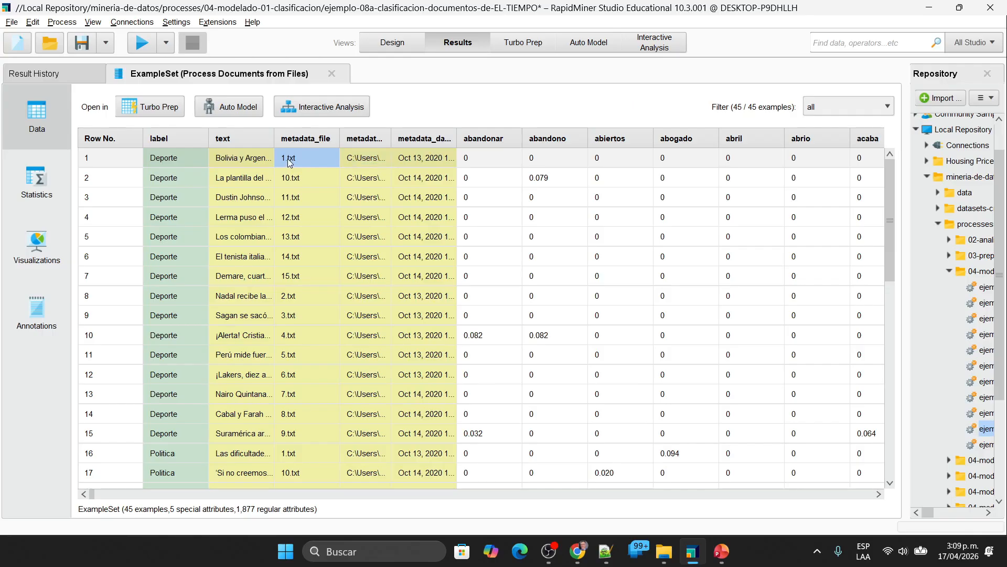
click(365, 165)
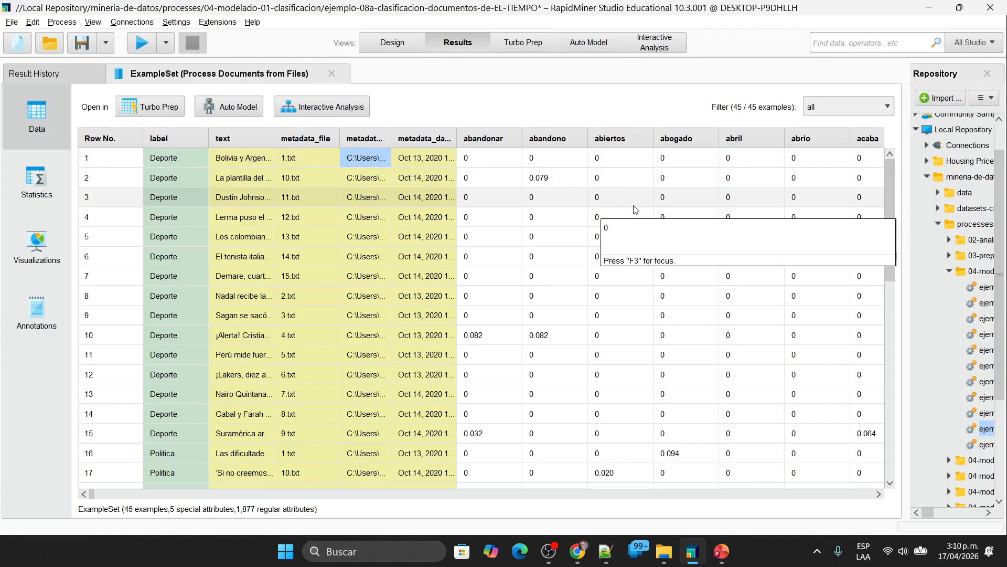
click(549, 180)
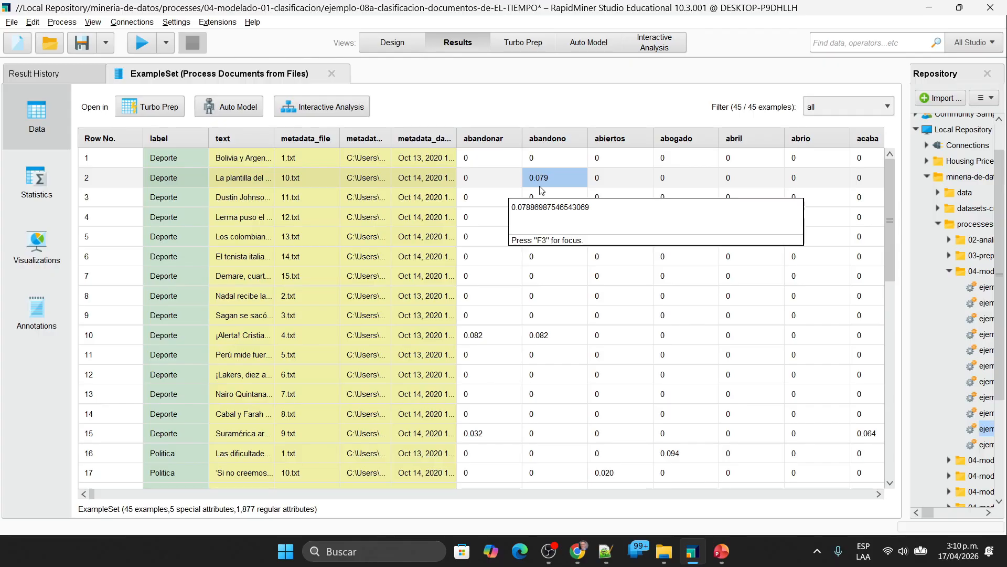
click(245, 184)
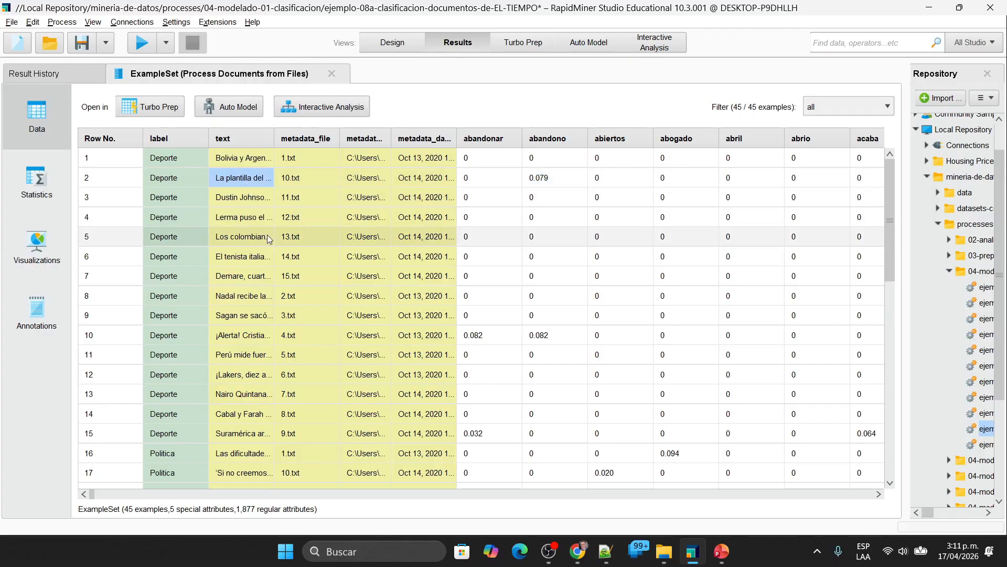
drag(274, 138, 514, 127)
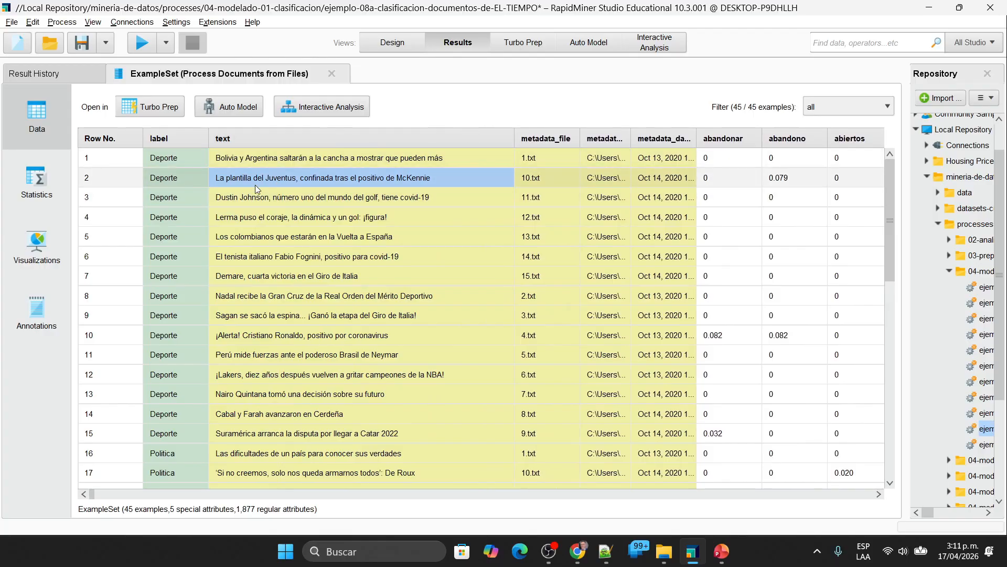
mouse_move(336, 184)
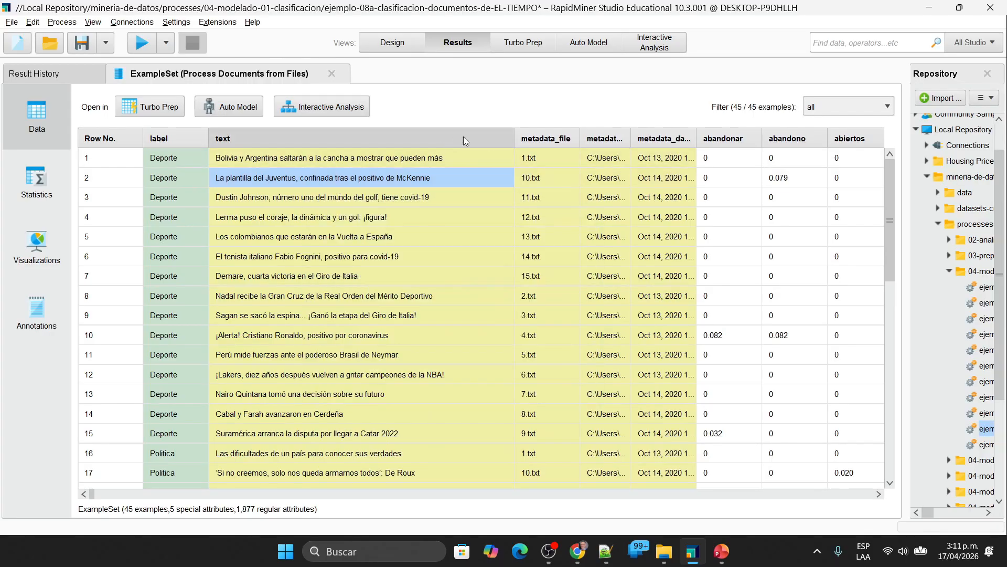
drag(513, 134, 277, 135)
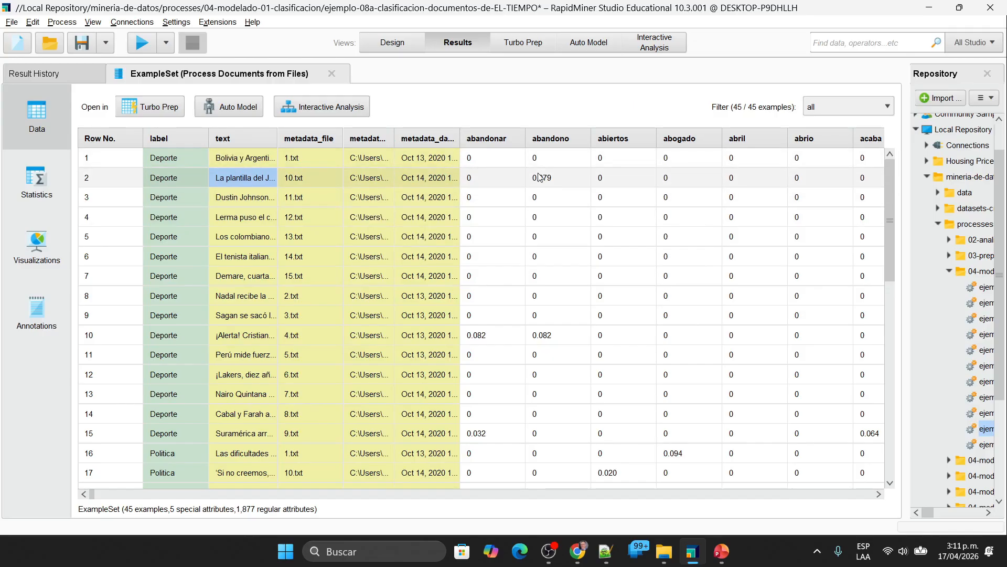
Step: Return to the main process, set the vector creation of Process Documents from Files to Term Frequency and run it
click(399, 42)
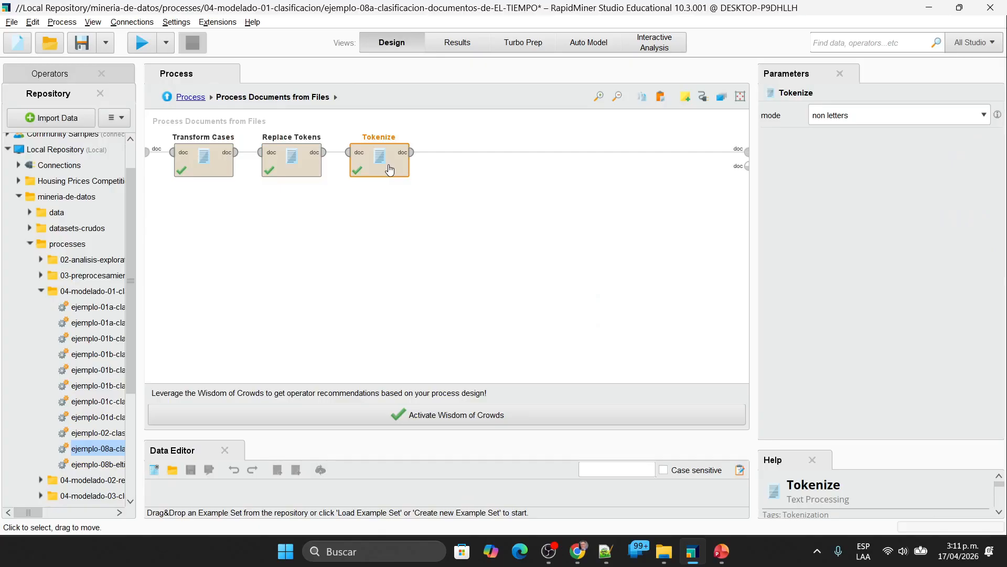
mouse_move(178, 158)
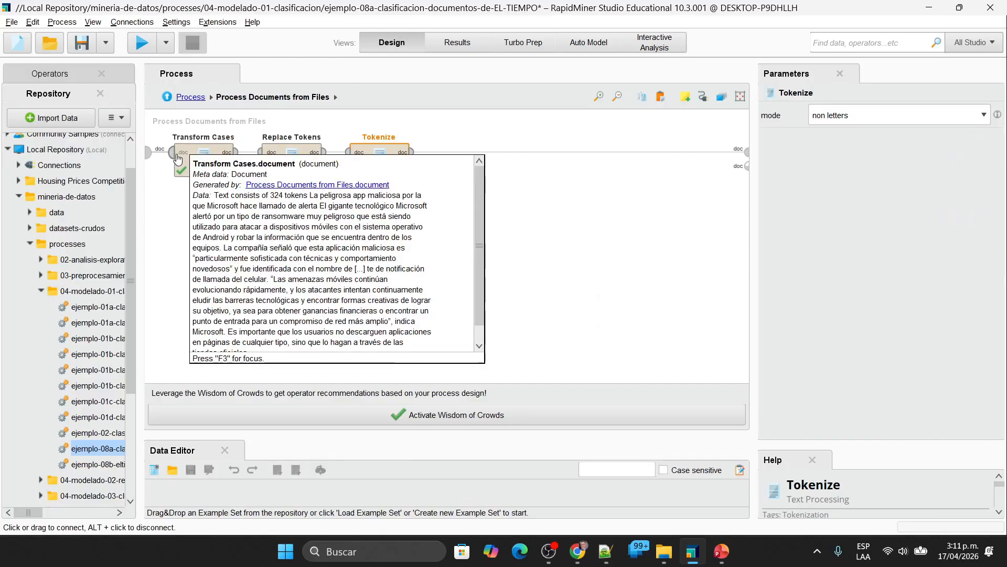
click(198, 98)
click(208, 171)
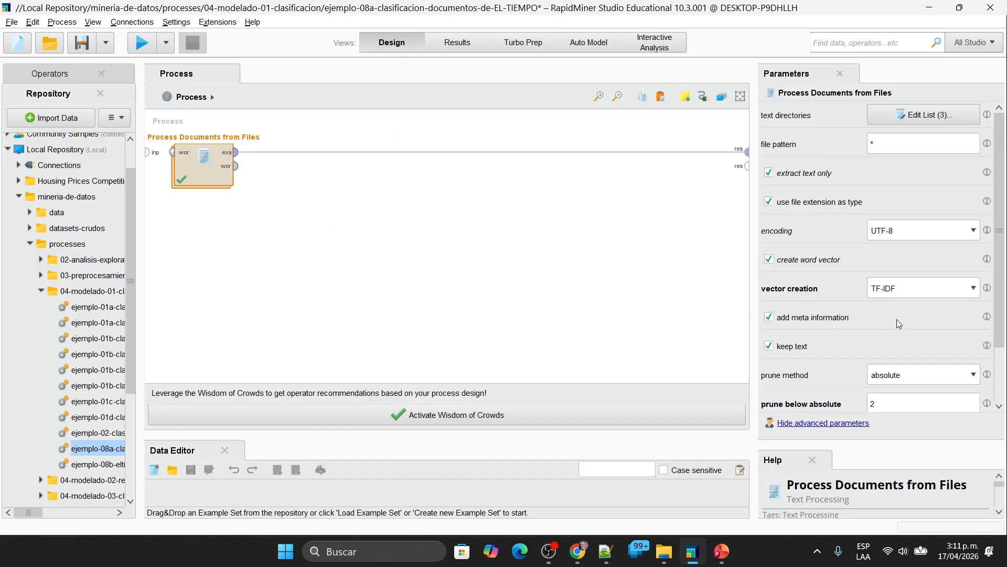
click(914, 292)
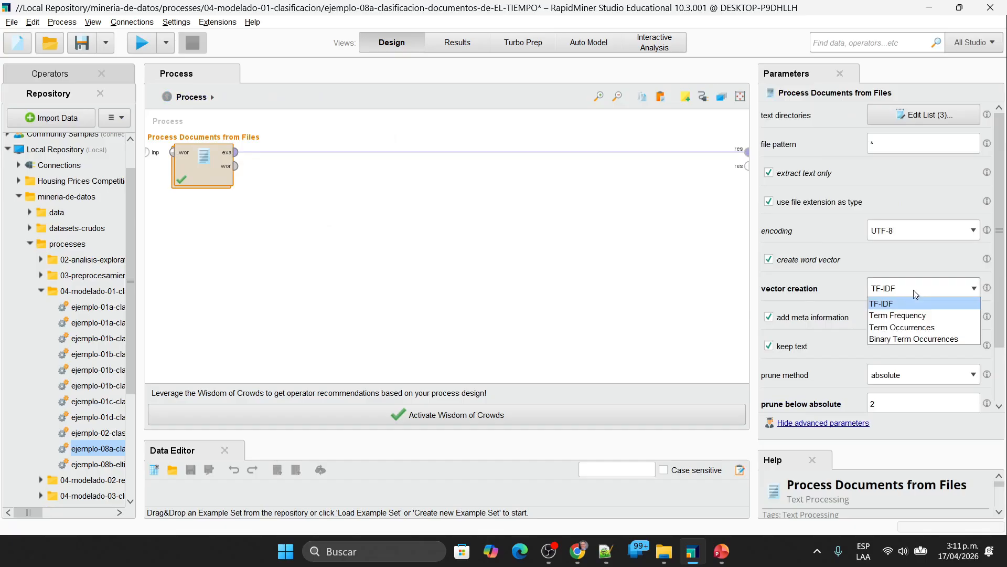
click(921, 315)
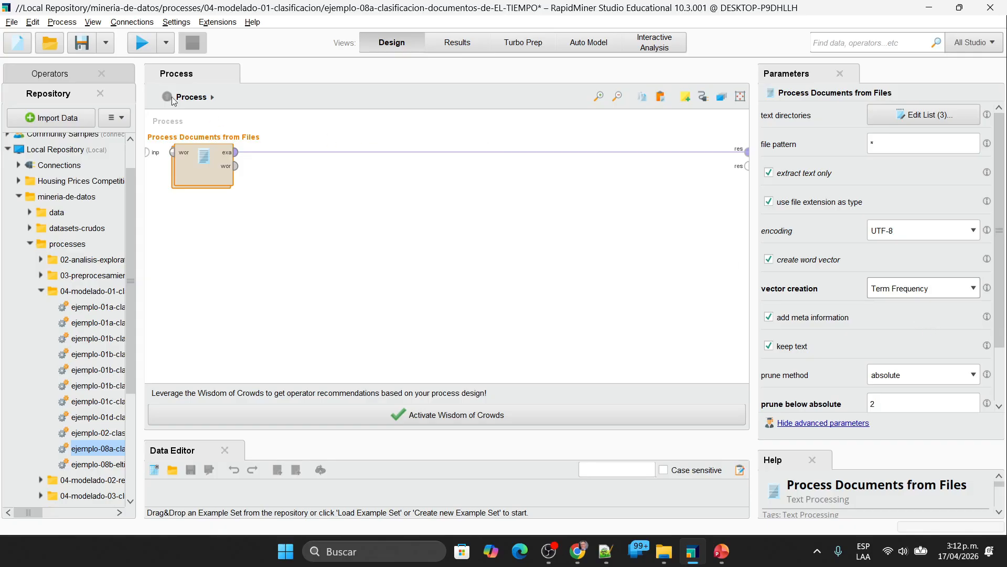
click(142, 42)
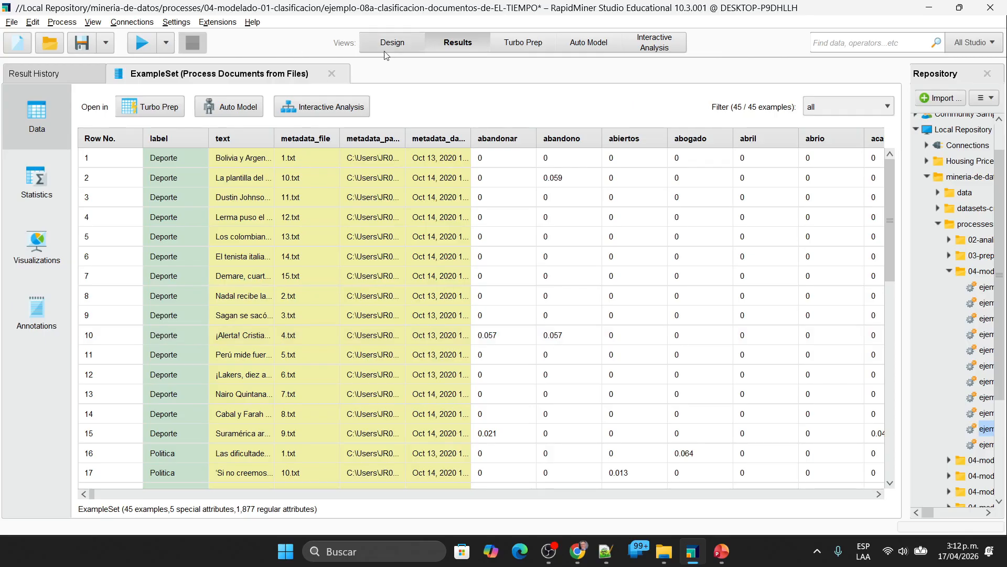
Step: Set the vector creation to Term Occurrences, run the process and check the abogado value of row 16
click(403, 43)
click(932, 289)
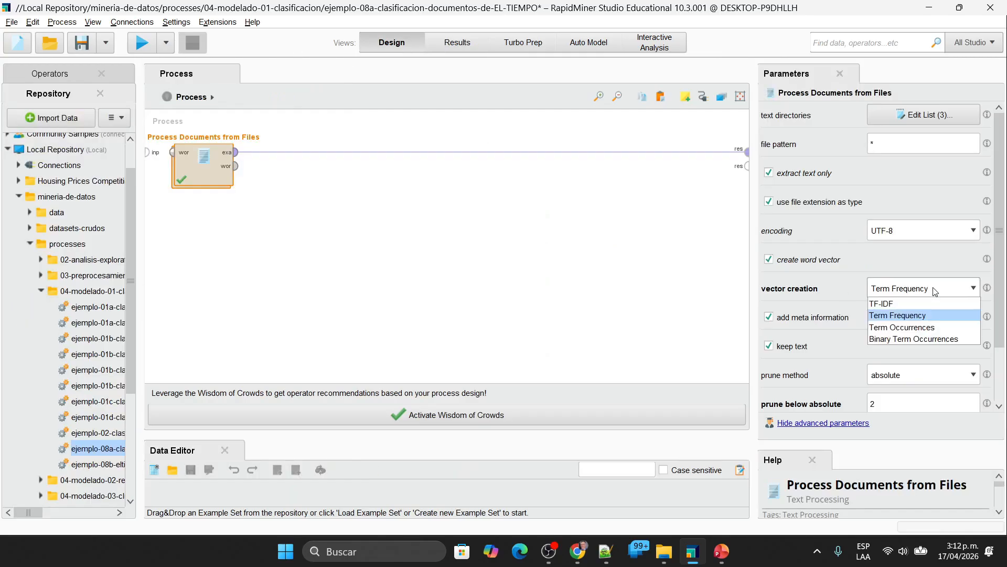
click(913, 327)
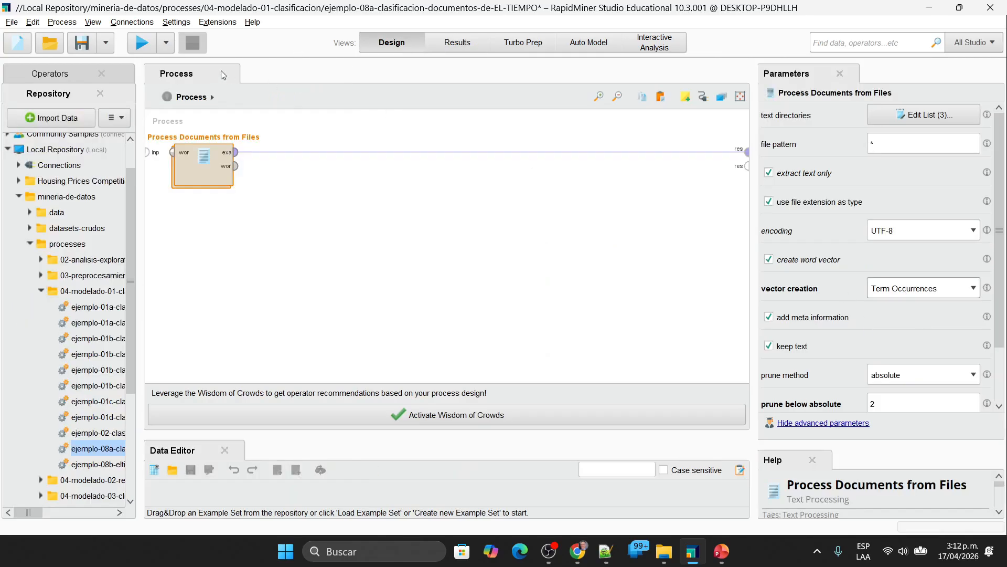
click(140, 45)
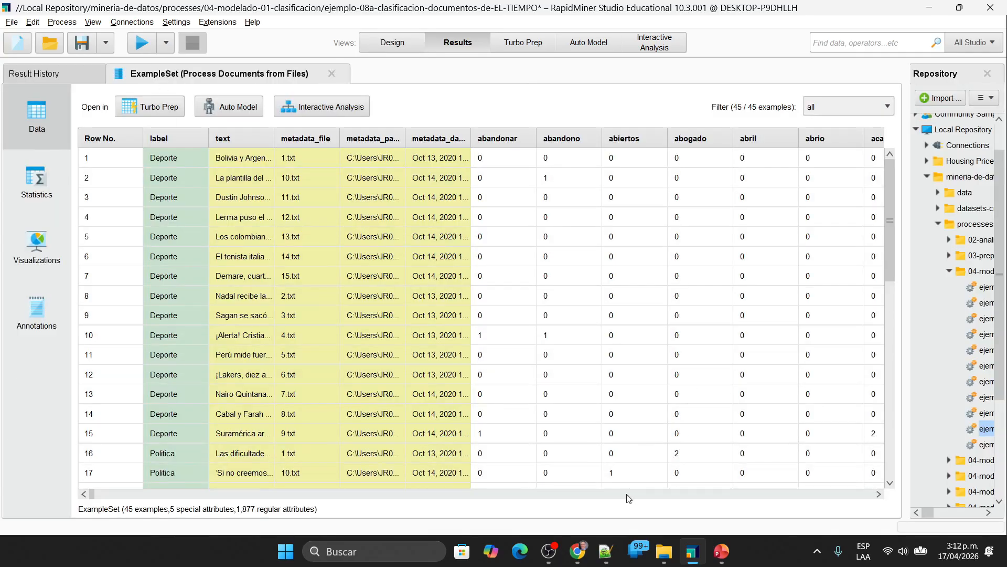
click(683, 455)
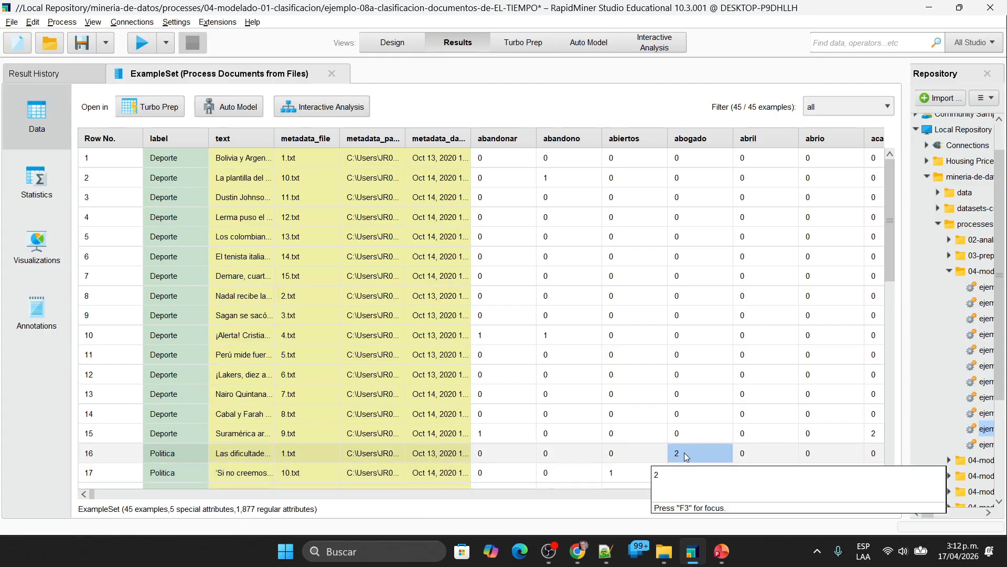
Step: Set the vector creation to Binary Term Occurrences and run the process
click(418, 38)
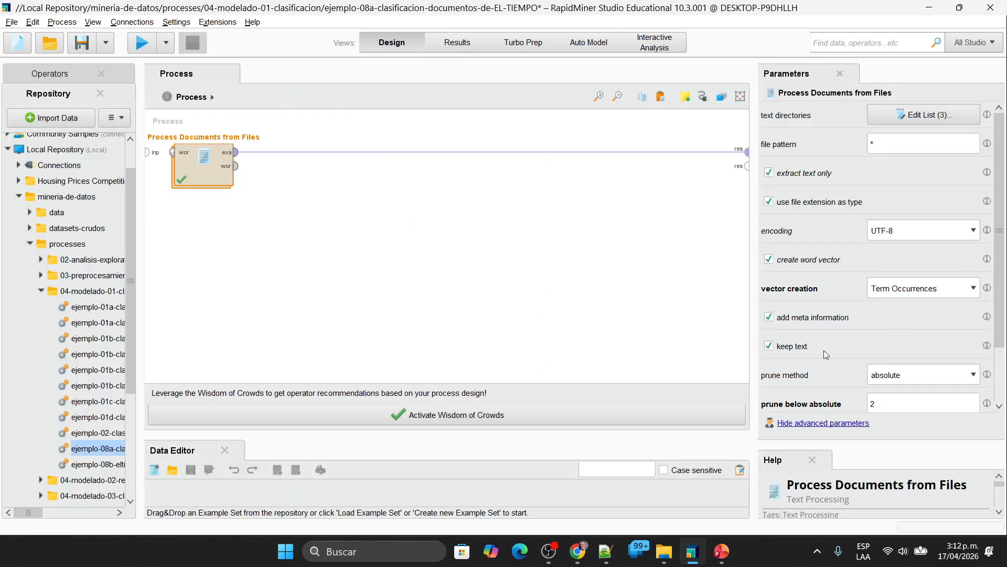
click(934, 297)
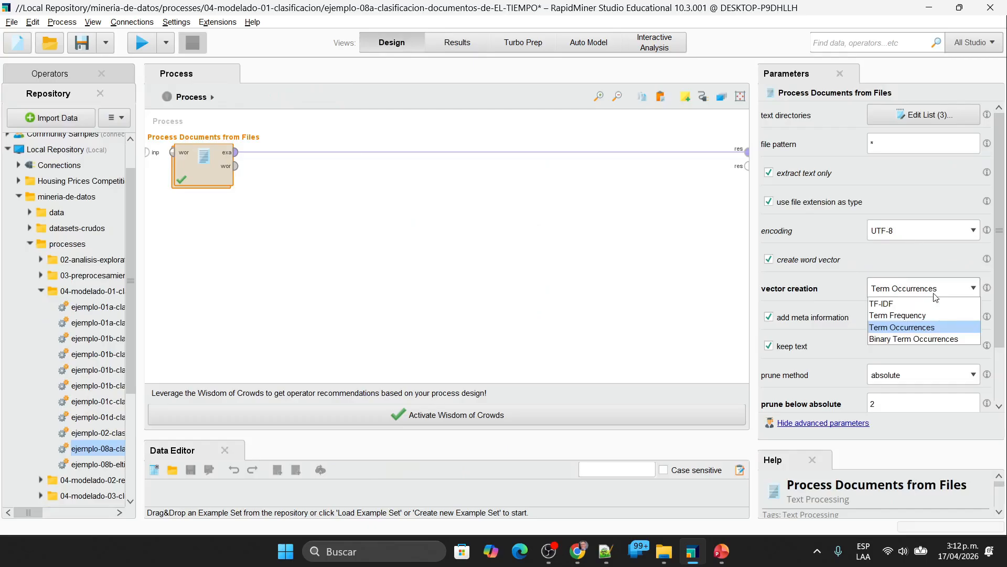
click(914, 340)
click(141, 43)
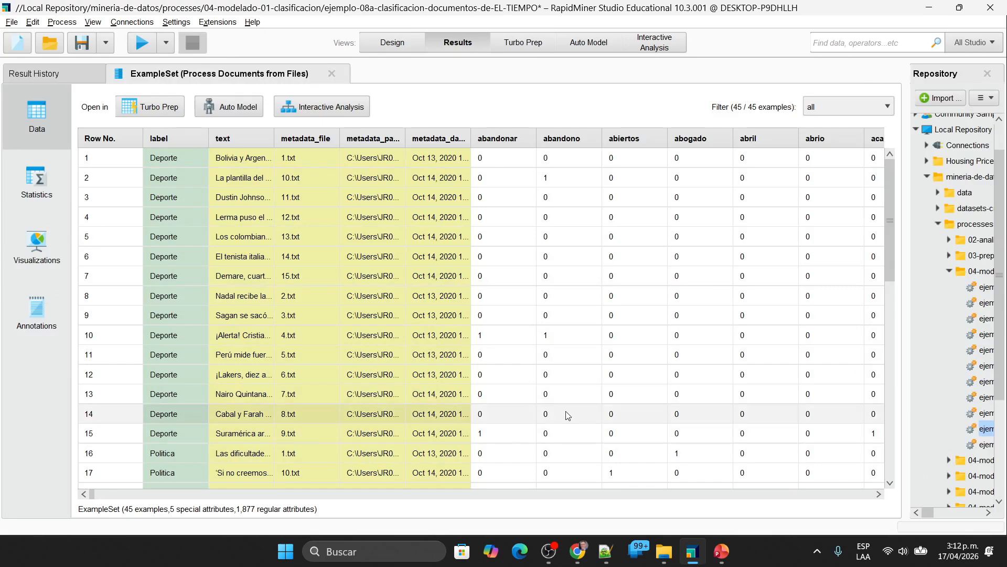
Step: Set the vector creation to TF-IDF, run the process and check the abandono weight of row 2
click(415, 41)
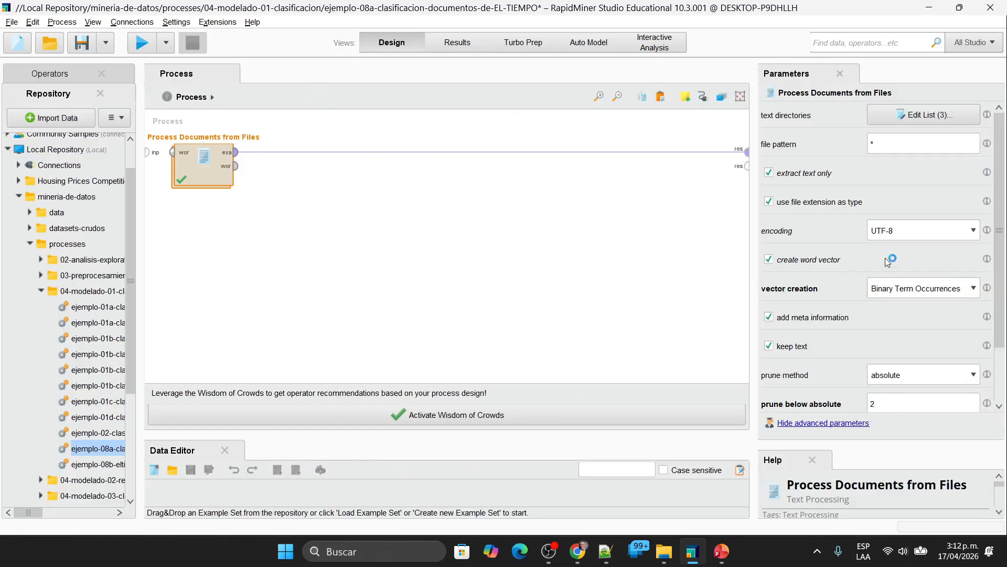
click(920, 292)
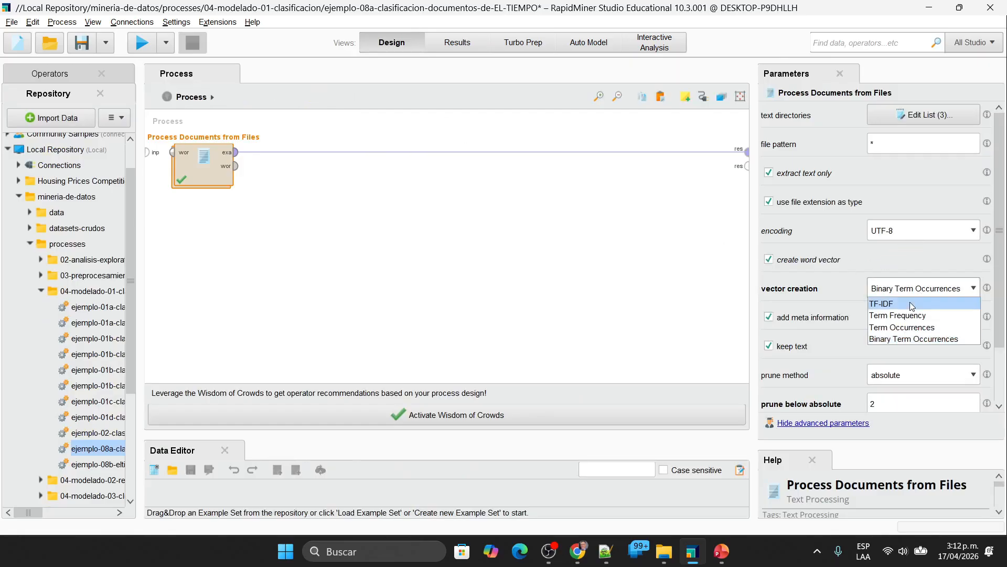
click(911, 304)
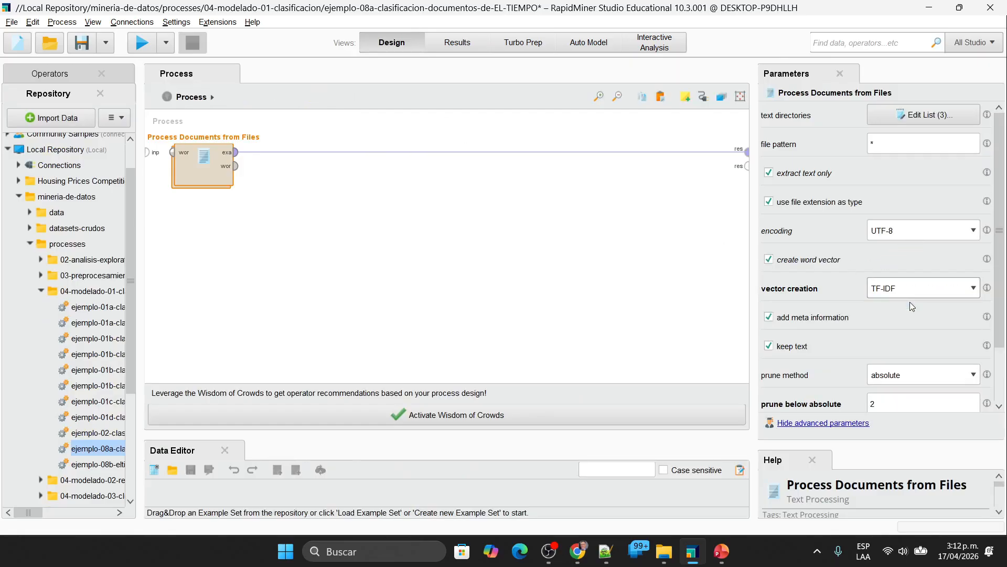
click(139, 43)
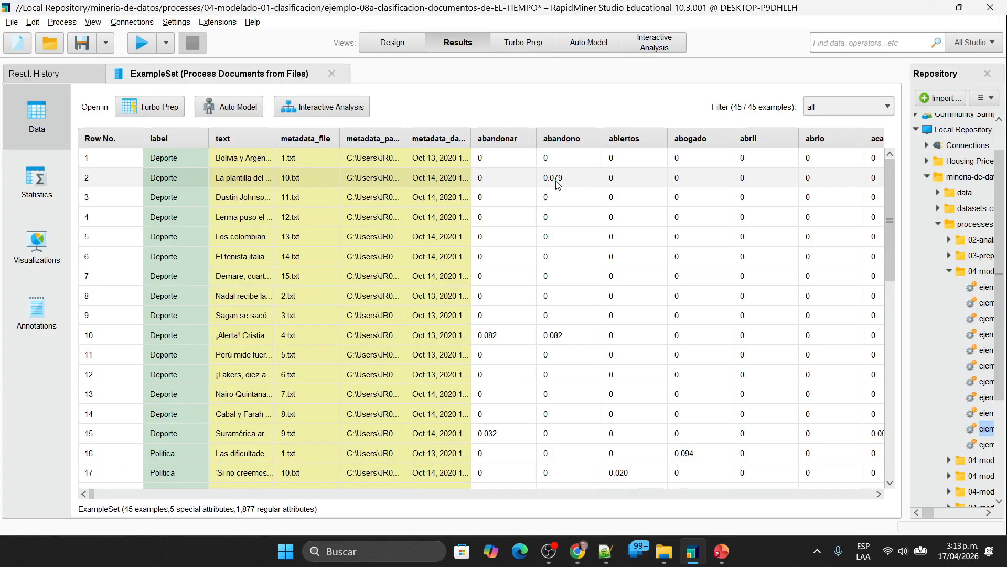
click(562, 184)
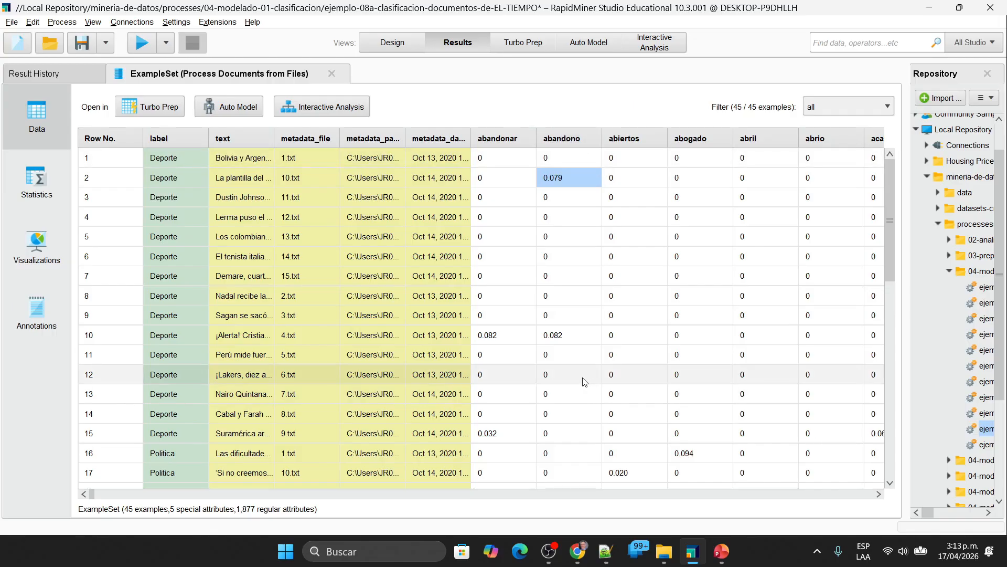
Step: Return to the process design and undo the earlier edits until Multiply, Store and Optimize Parameters (Grid) are back in the main process
click(409, 46)
click(513, 338)
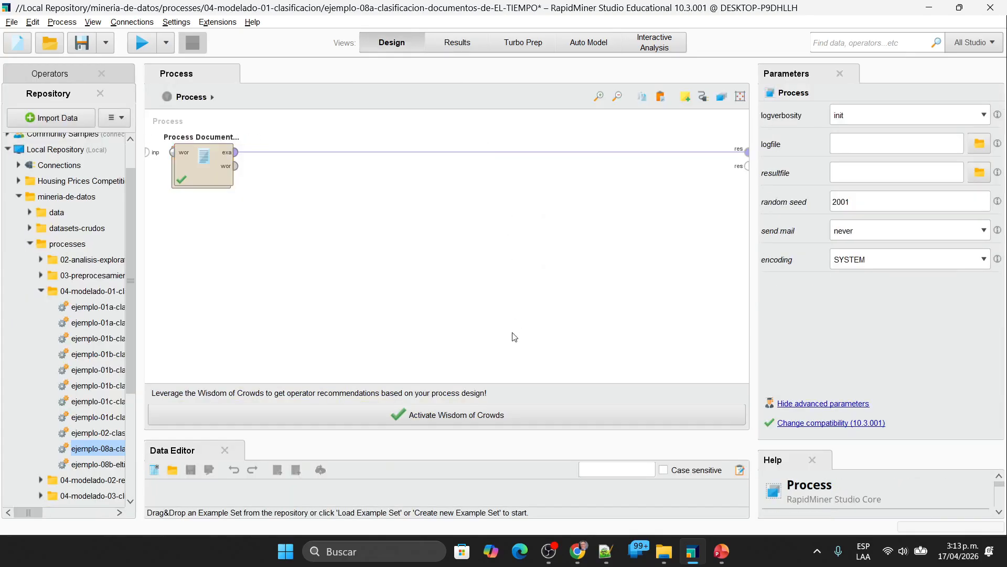
double_click(204, 167)
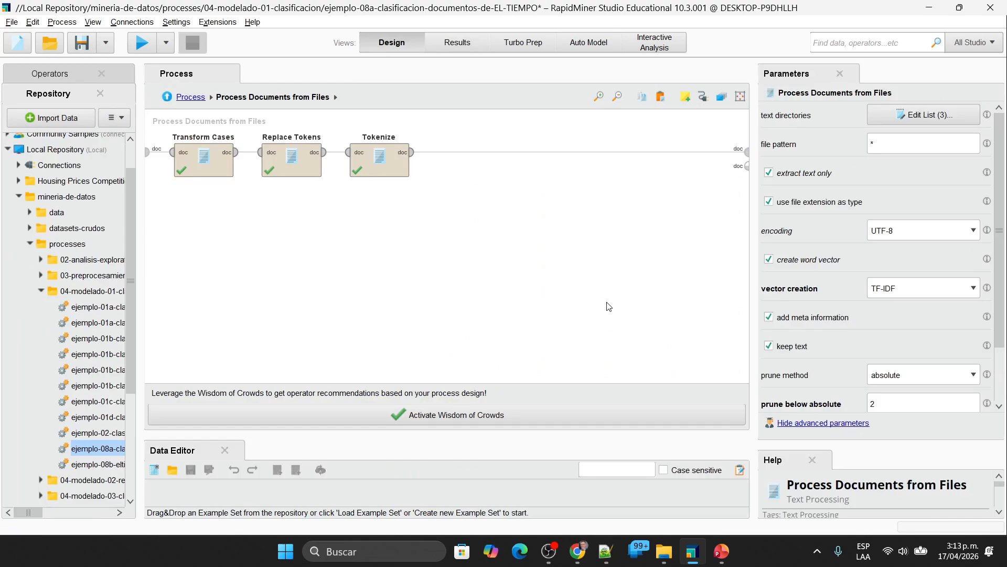
key(ctrl+z)
key(ctrl+z)
key(ctrl+z)
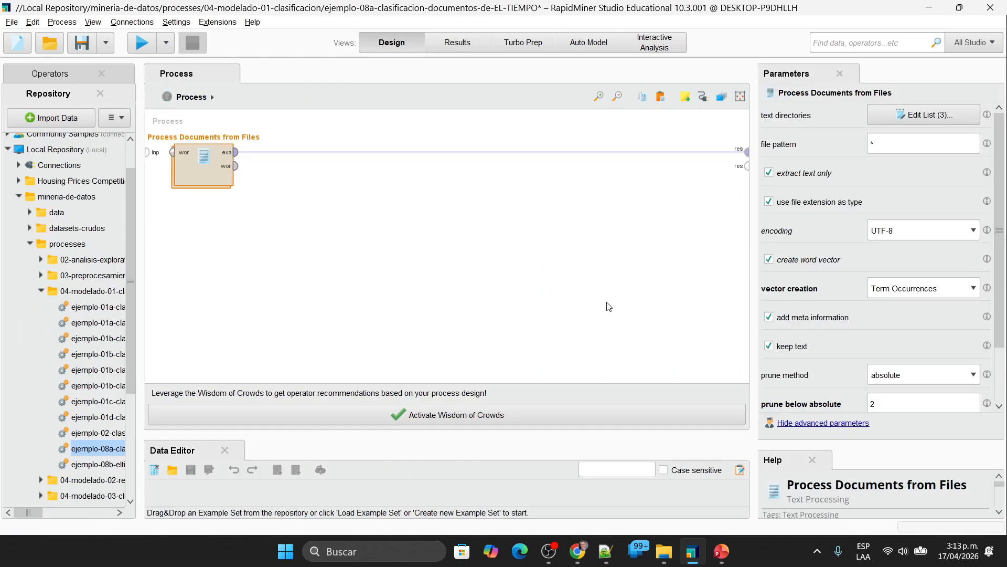
key(ctrl+y)
key(ctrl+y)
key(ctrl+y)
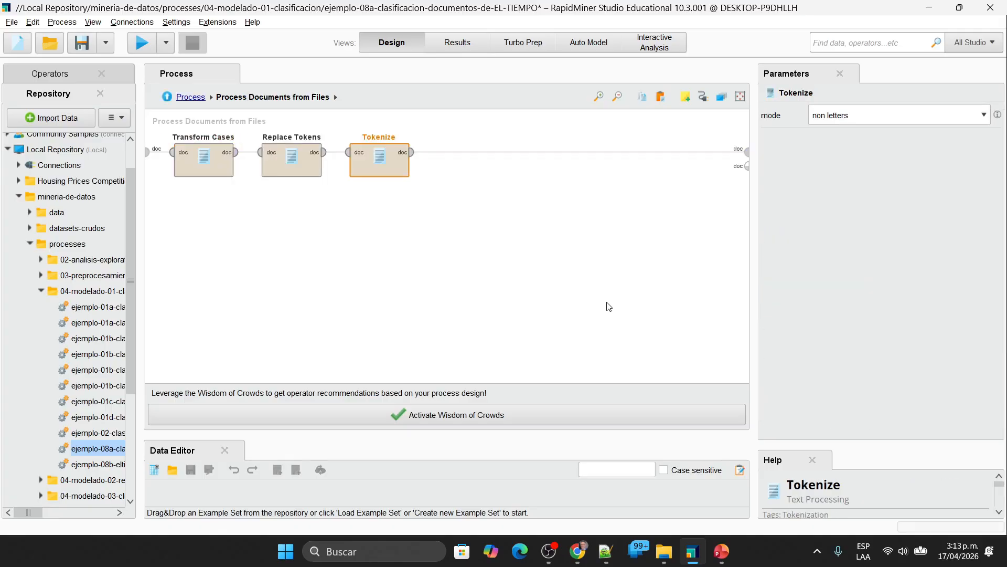
key(ctrl+z)
key(ctrl+z)
key(ctrl+z)
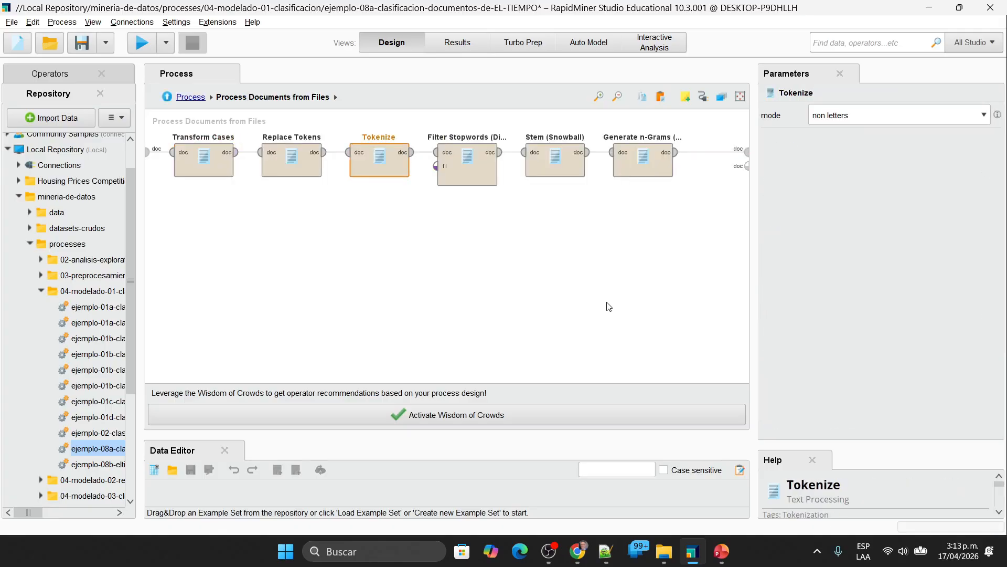
key(ctrl+z)
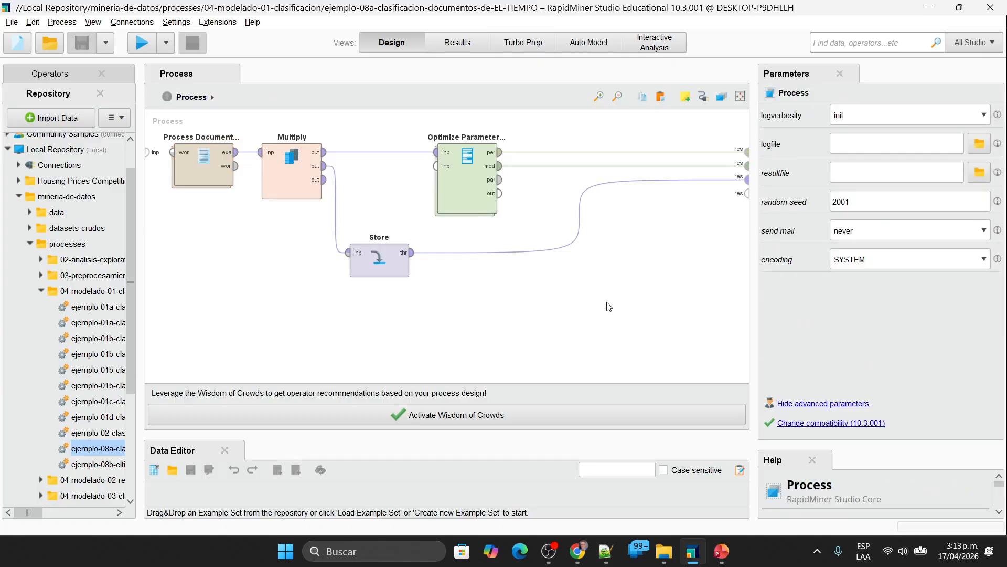
Step: Delete Multiply, Store and Optimize Parameters (Grid), and connect the example output of Process Documents from Files to the first result port
drag(587, 330, 244, 103)
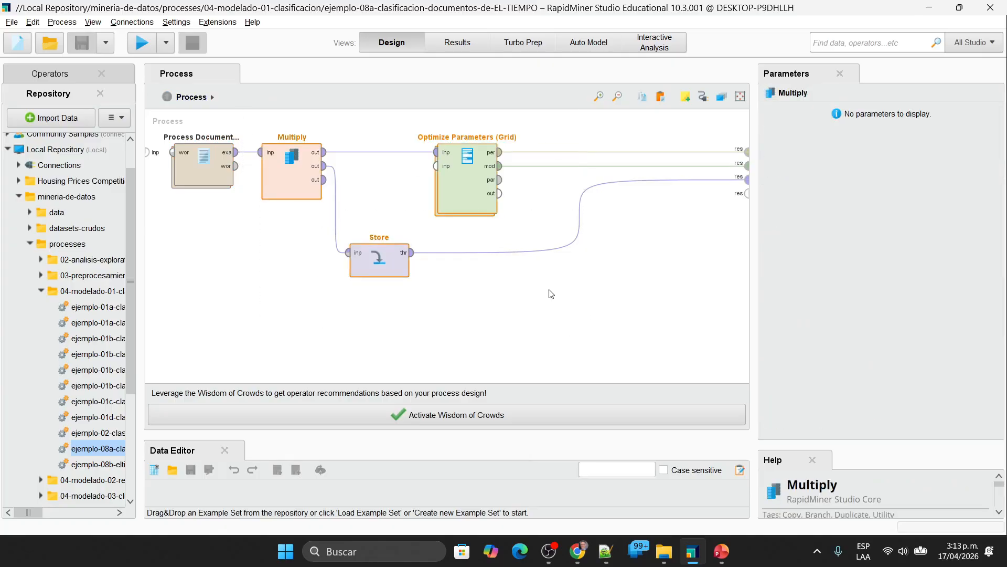
key(Delete)
click(190, 168)
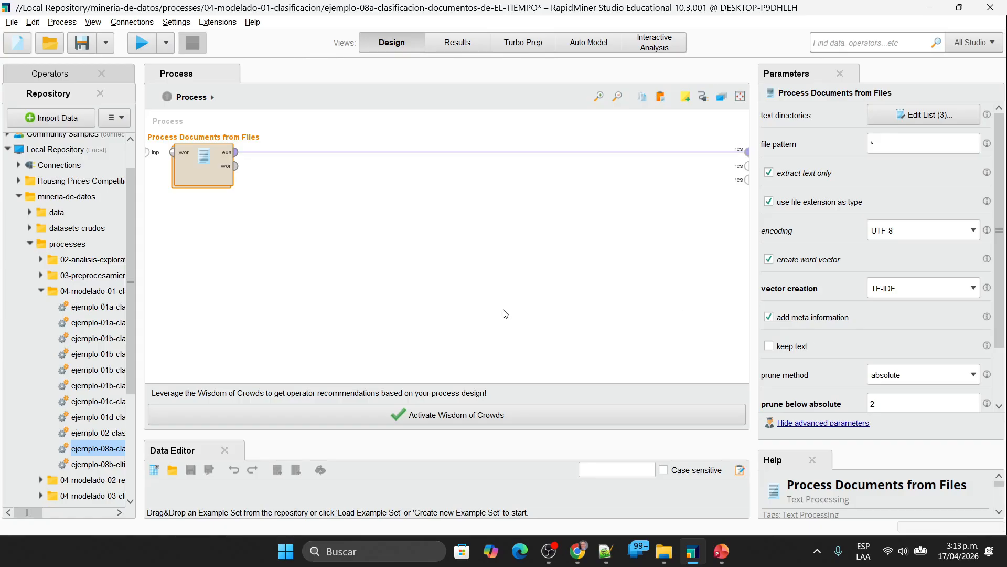
Step: Inside Process Documents from Files, delete the Stem (Snowball), Generate n-Grams (Terms) and Filter Stopwords (Dictionary) operators
double_click(215, 172)
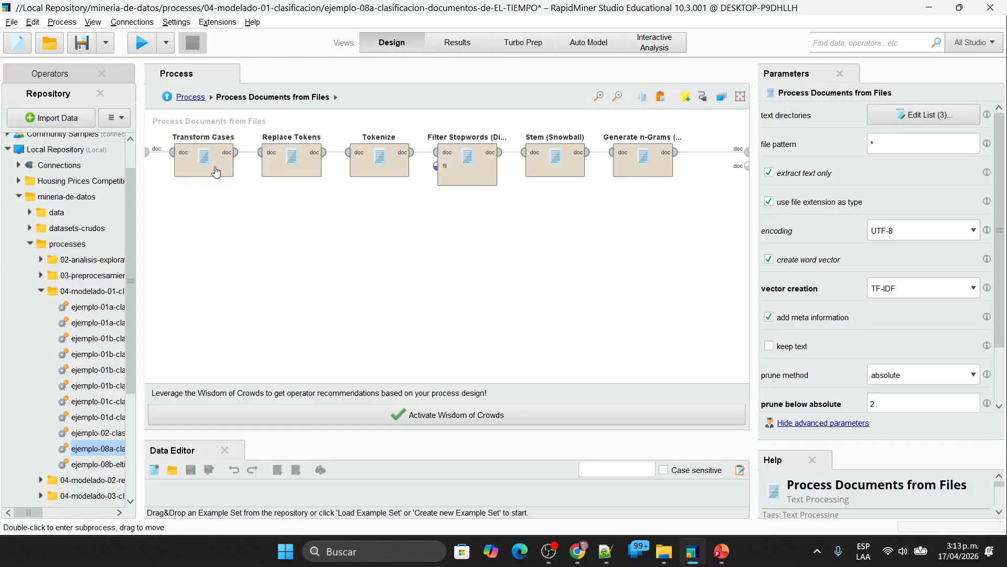
drag(707, 242, 511, 116)
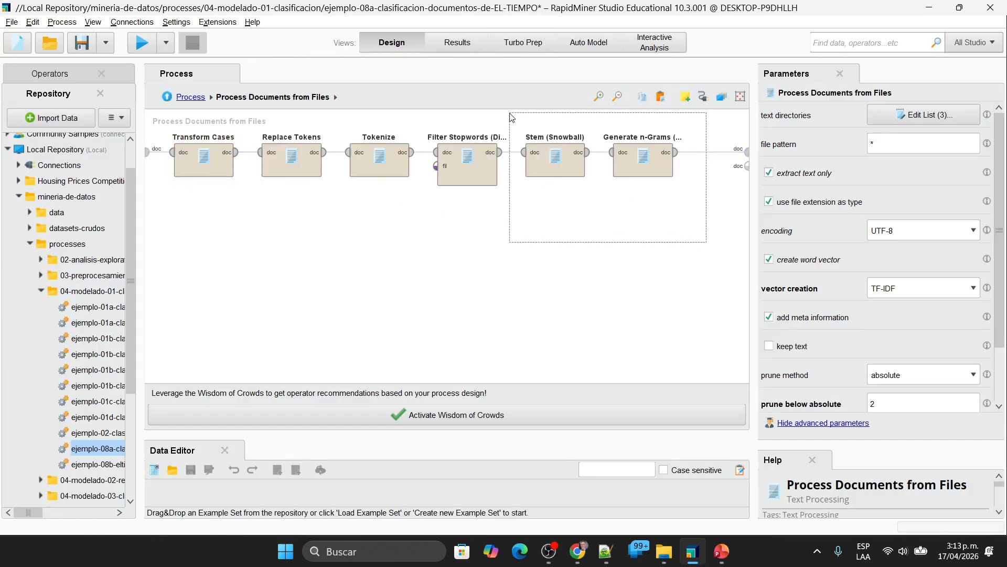
drag(511, 115, 421, 115)
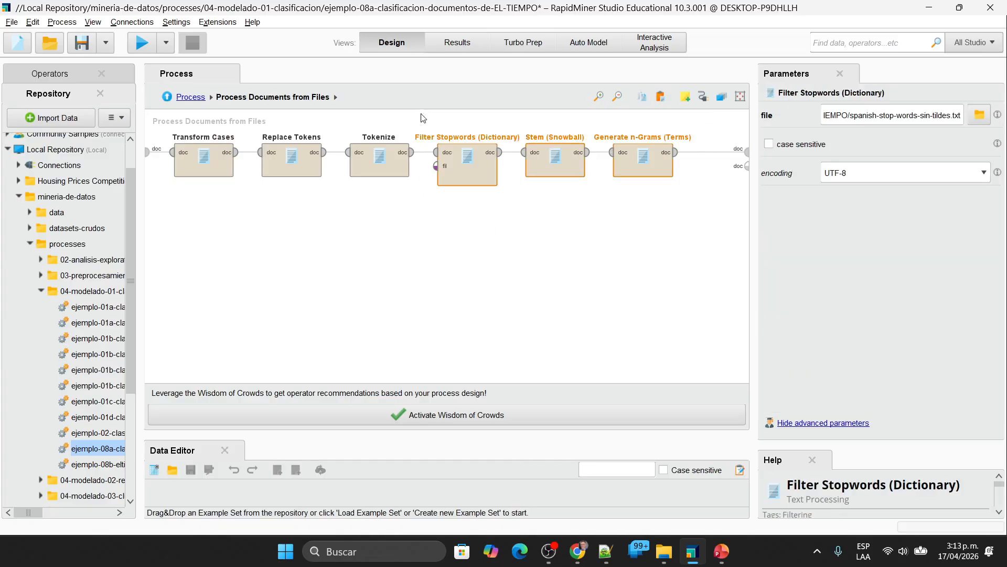
click(587, 236)
drag(715, 237, 508, 118)
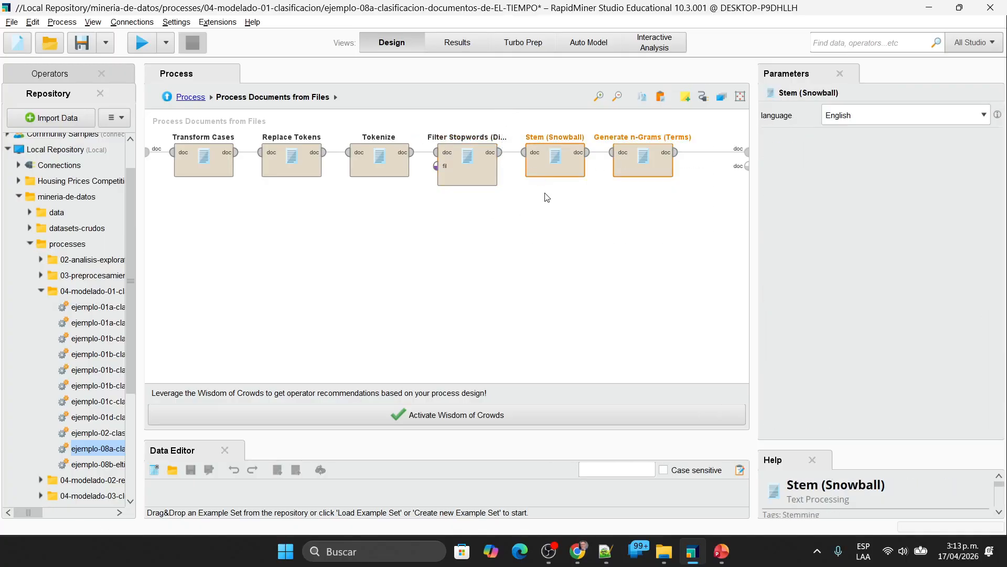
key(Delete)
click(468, 174)
key(Delete)
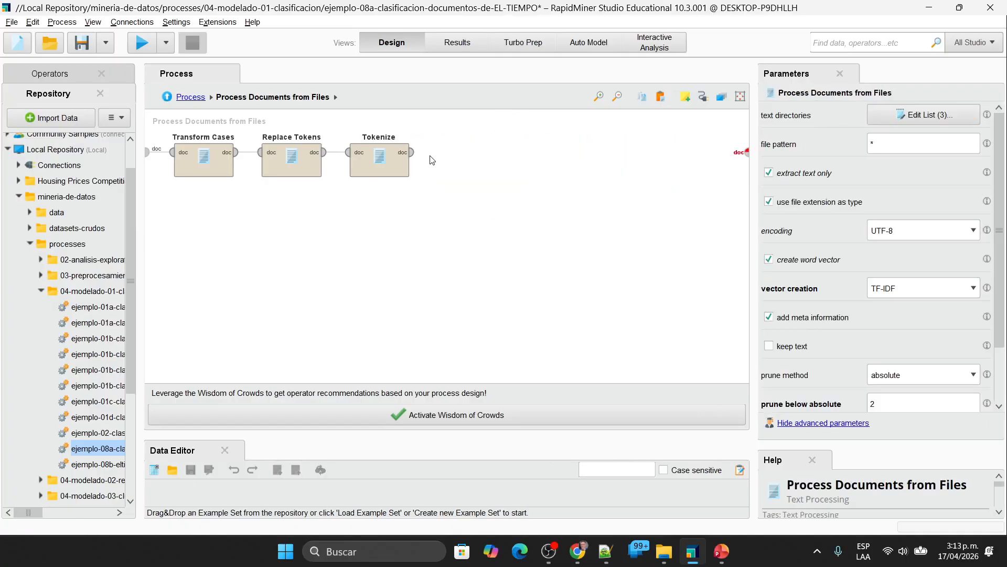
Step: Connect the Tokenize output to the subprocess document output and run the process
click(411, 152)
click(747, 152)
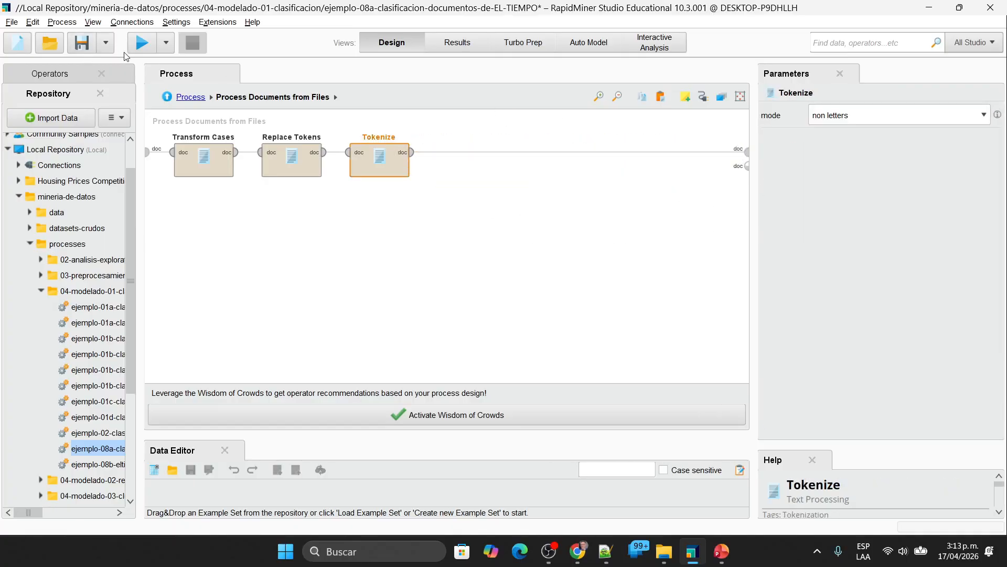
click(143, 44)
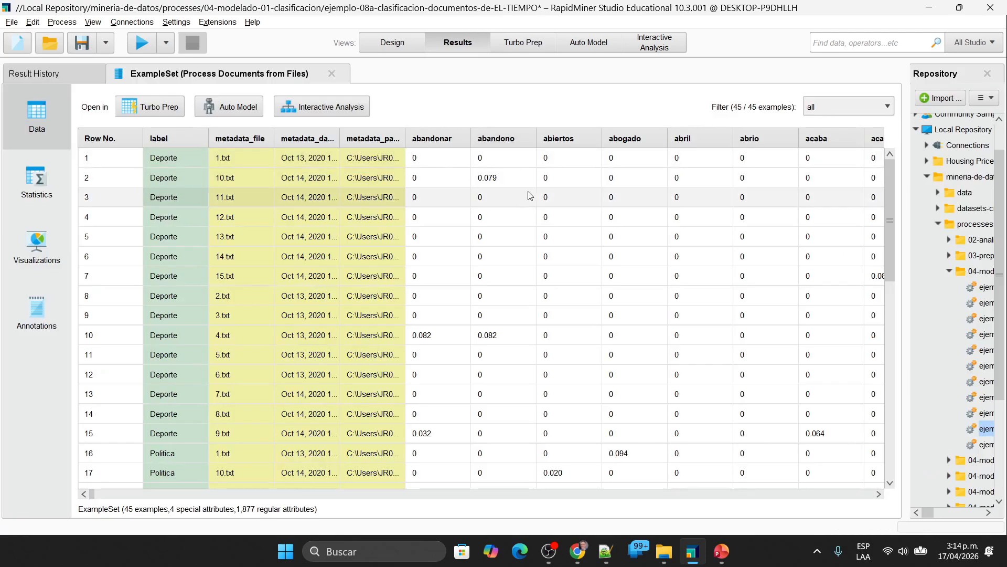
Step: Back in the design, undo the removal of Filter Stopwords (Dictionary) and connect its output to the subprocess document output
click(401, 48)
key(Delete)
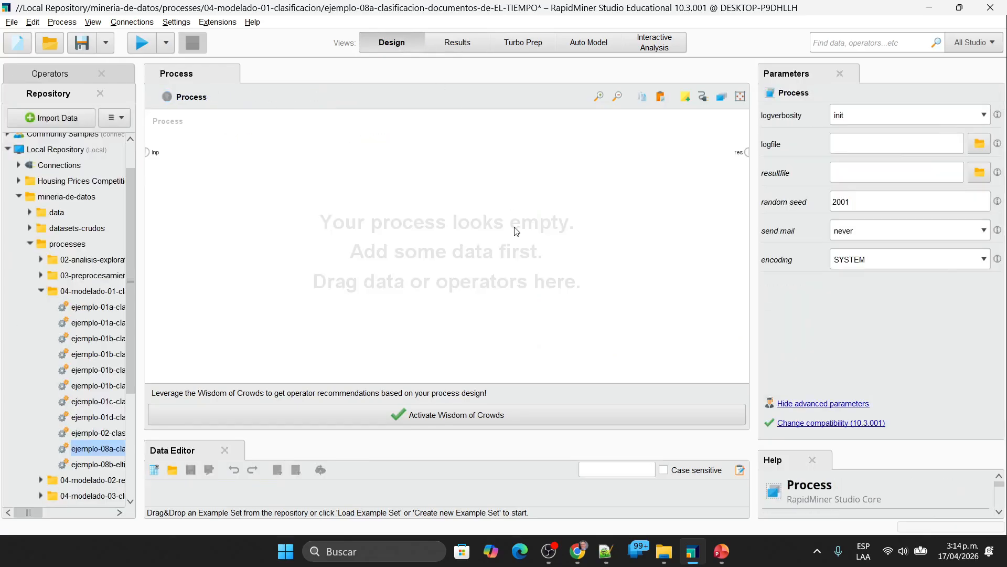
key(ctrl+z)
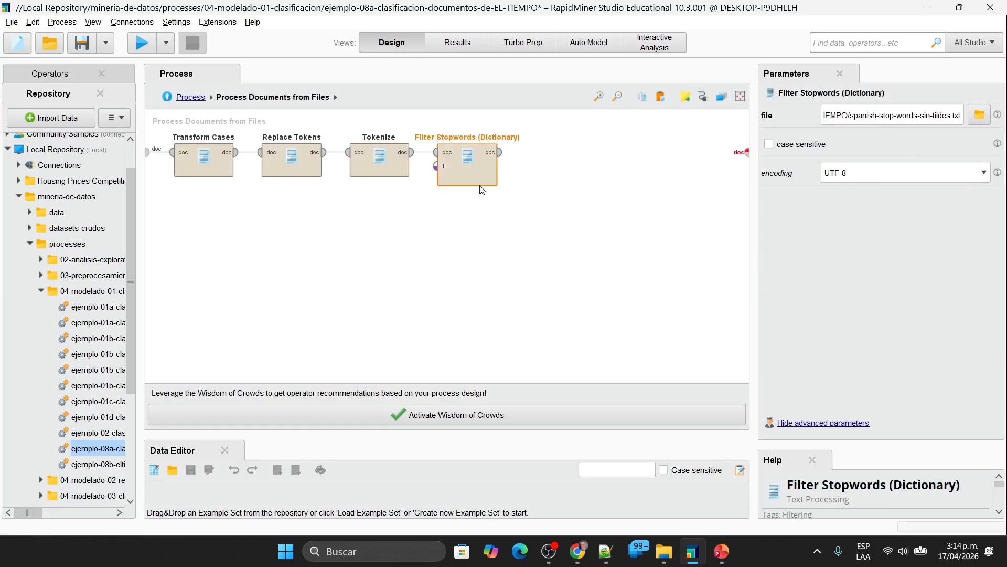
click(500, 152)
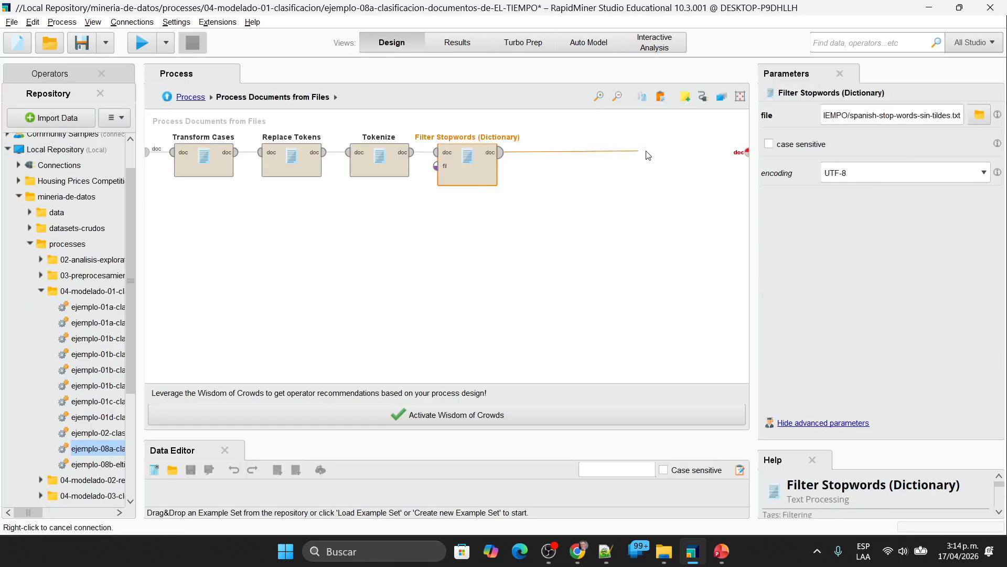
click(746, 150)
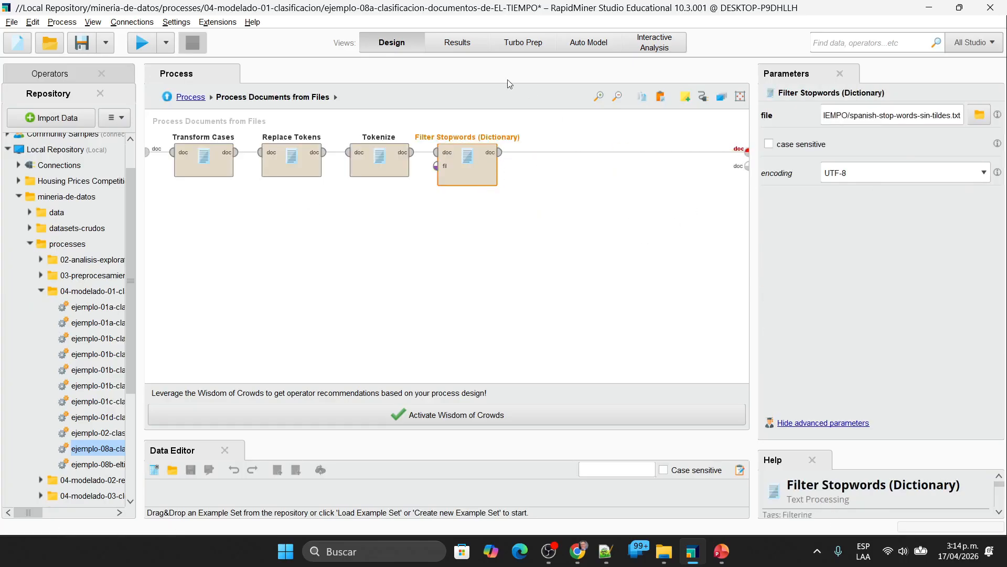
Step: Review the word columns of the last example set results for leftover stop words
click(462, 44)
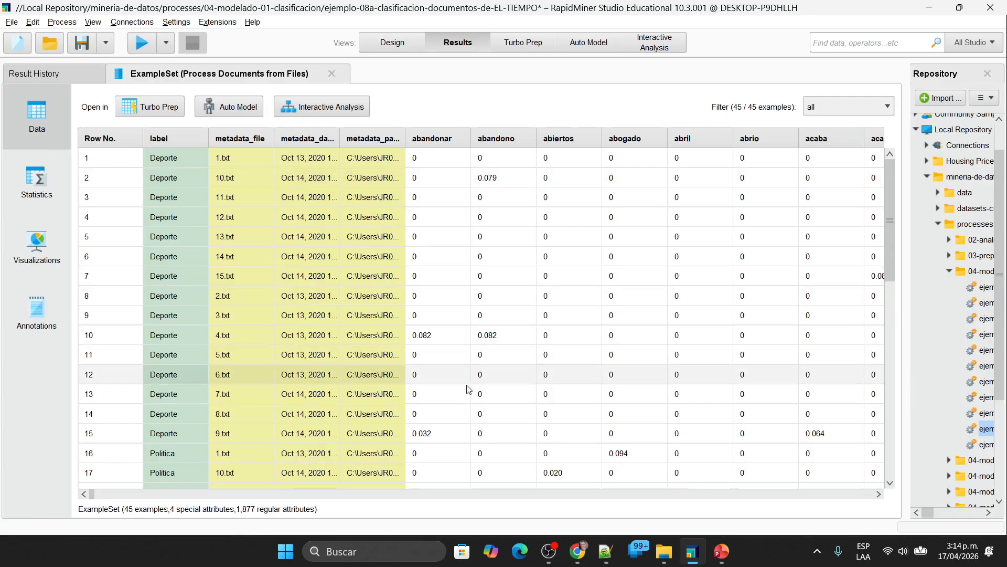
click(879, 494)
click(879, 496)
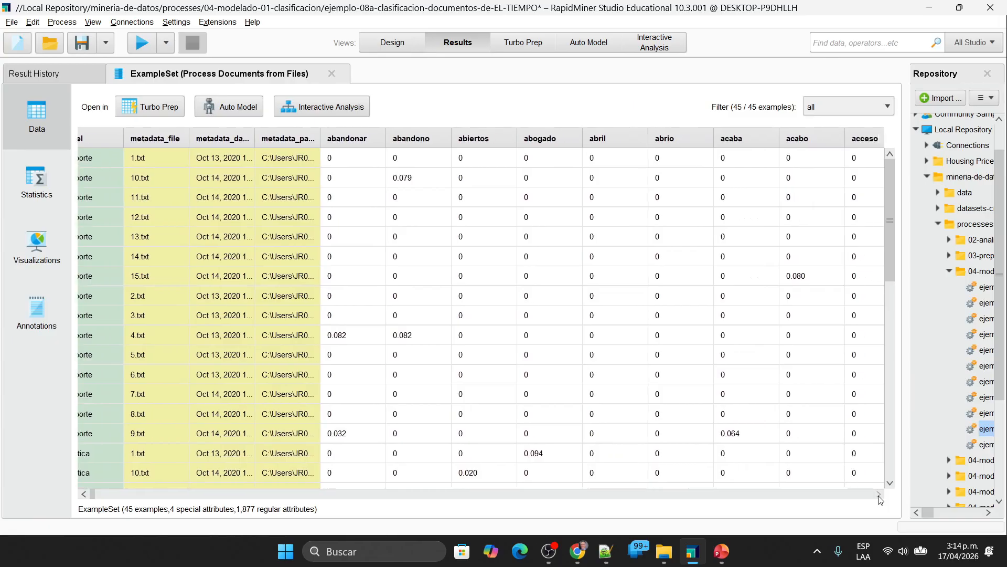
click(859, 494)
click(859, 495)
click(860, 495)
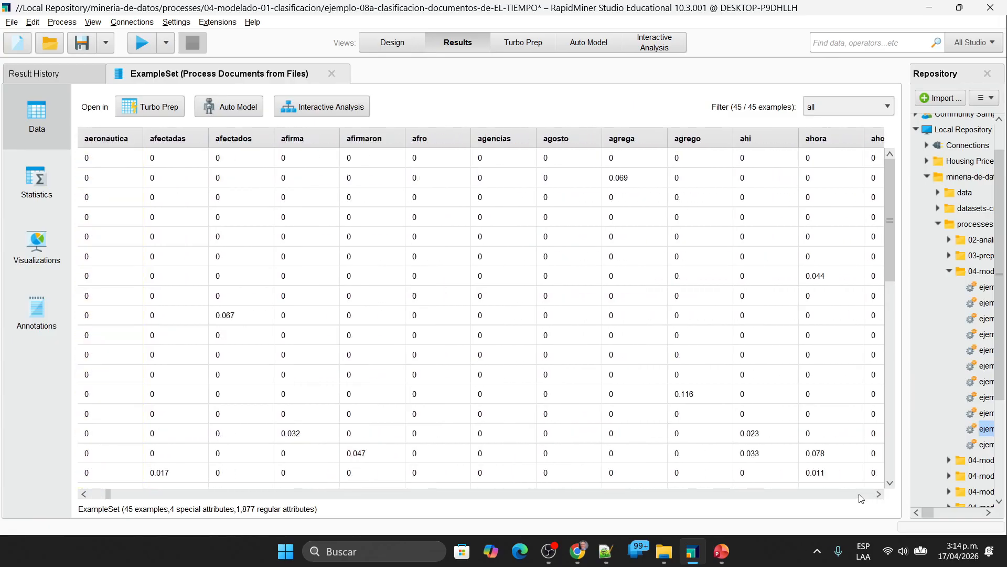
click(860, 495)
click(859, 495)
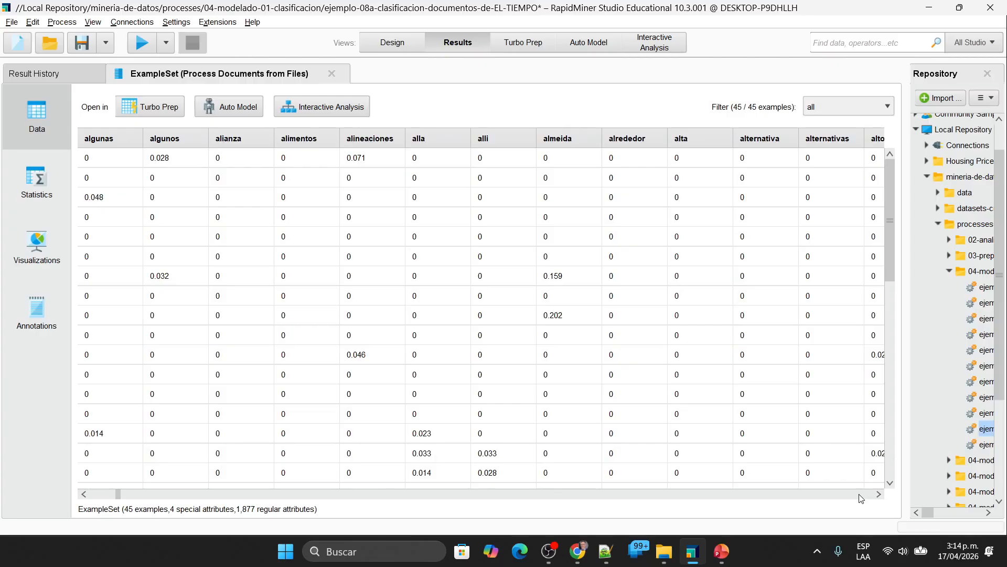
click(860, 494)
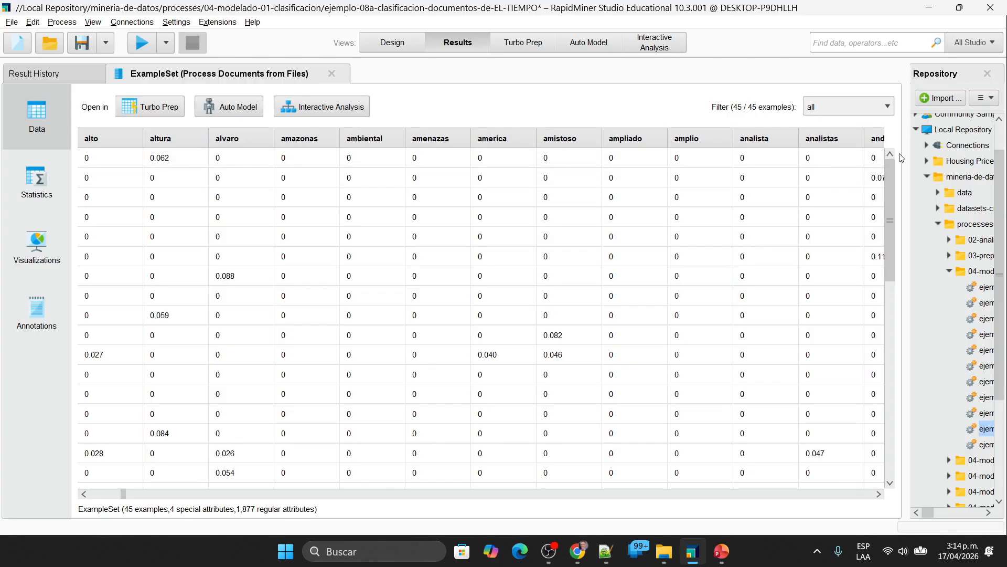
drag(901, 158, 629, 262)
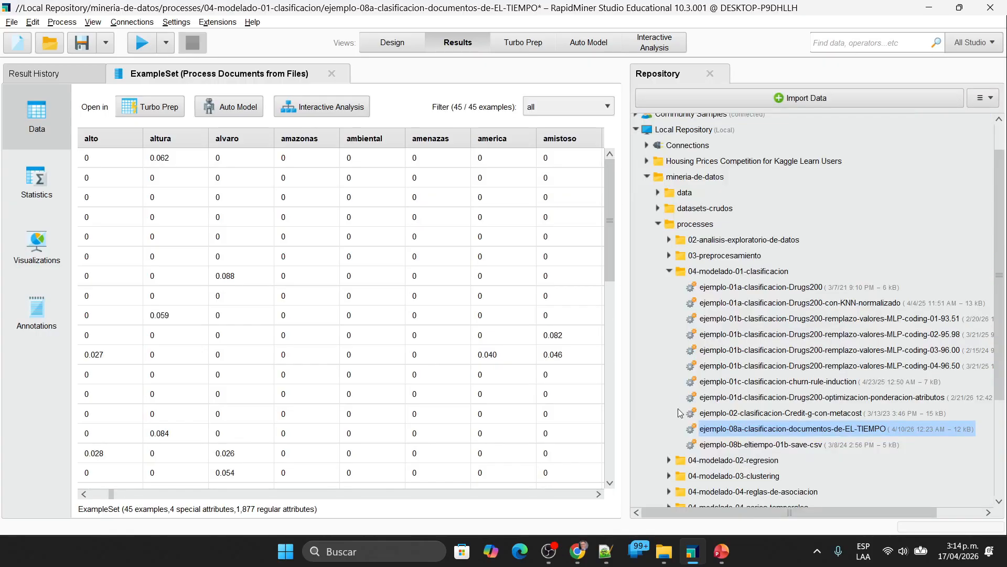
Step: Switch to File Explorer and open spanish-stop-words-sin-tildes.txt from the Clasificacion-Noticias-de-EL-TIEMPO folder in Notepad++
mouse_move(665, 551)
click(696, 502)
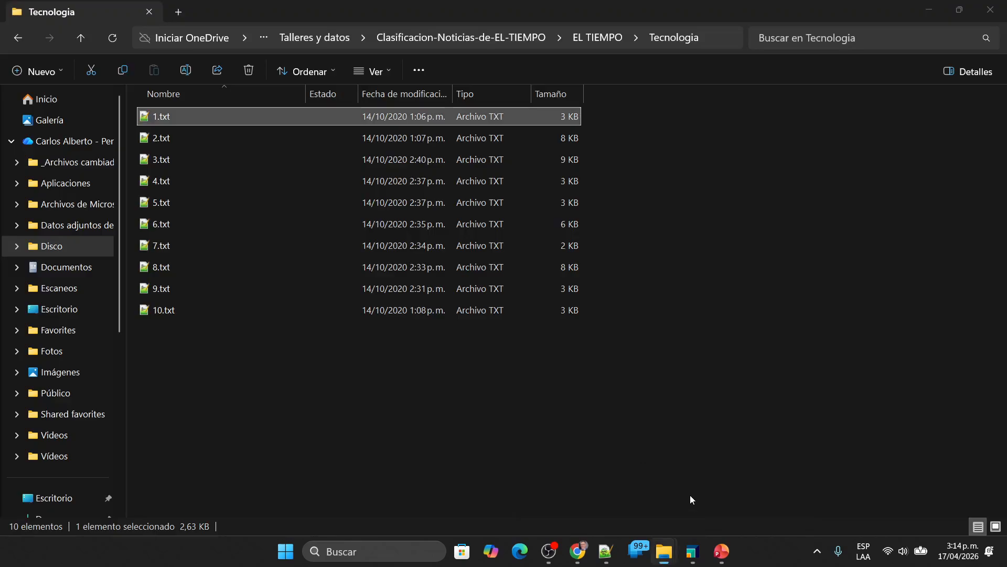
click(611, 38)
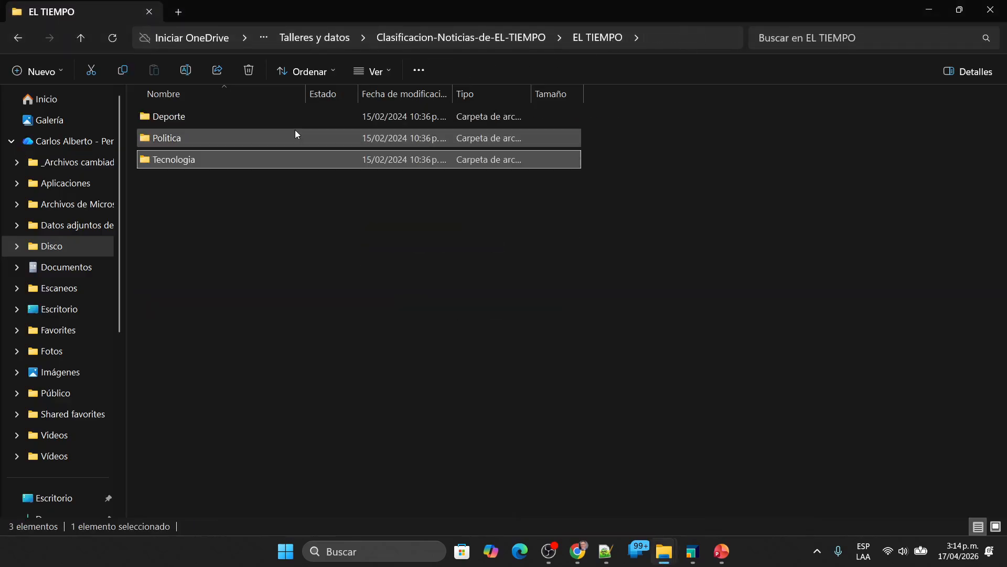
click(508, 37)
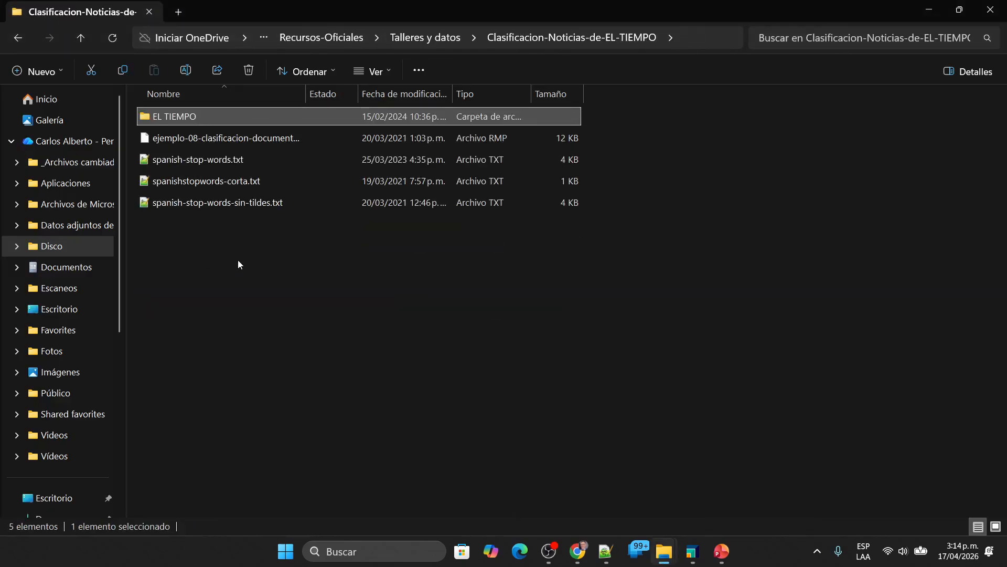
click(197, 203)
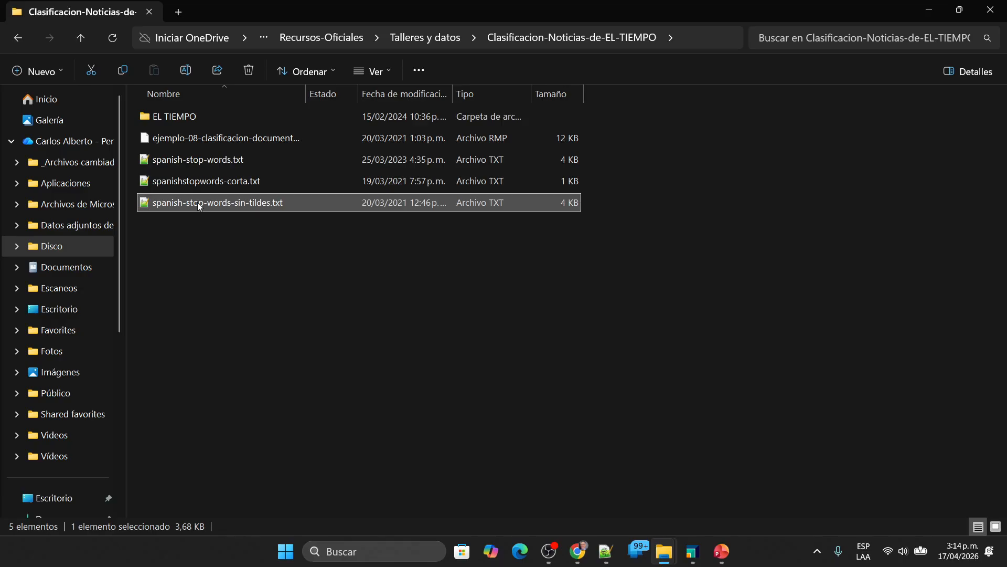
double_click(197, 203)
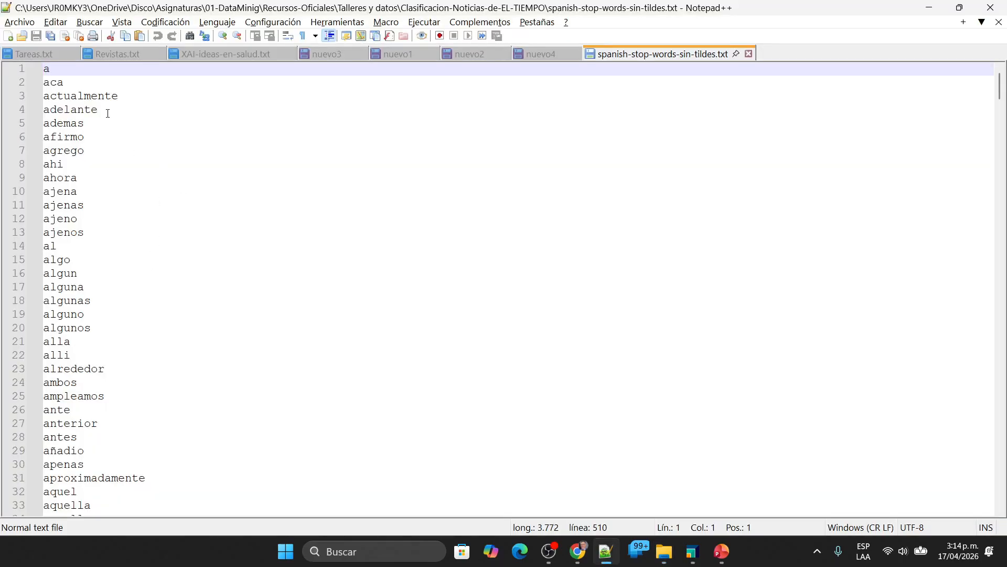
Step: Examine the Spanish stop-word list through to its last line, then return to its beginning and read the first entries
scroll(286, 339, down, 16)
scroll(286, 338, down, 20)
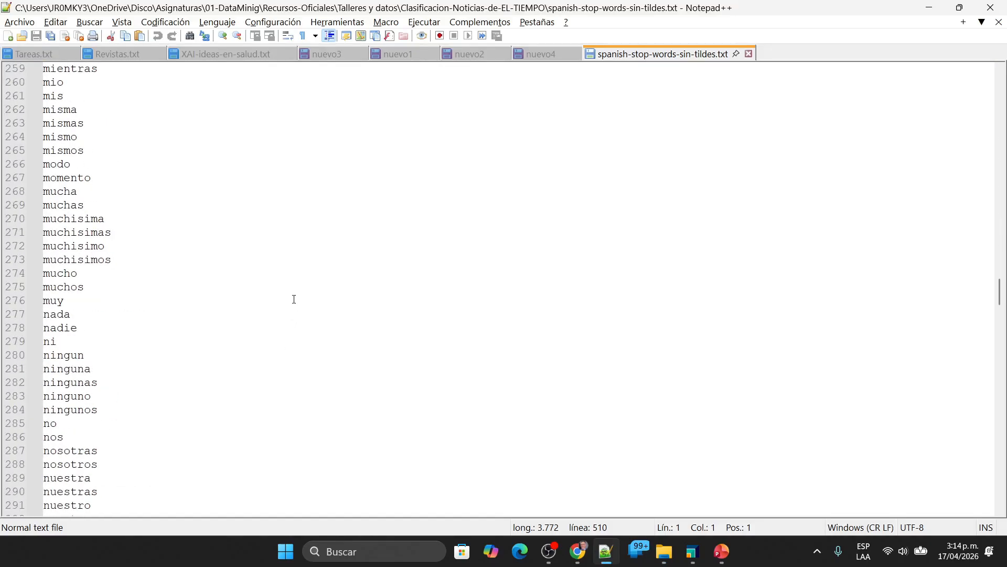
key(ctrl+End)
key(Up)
key(Up)
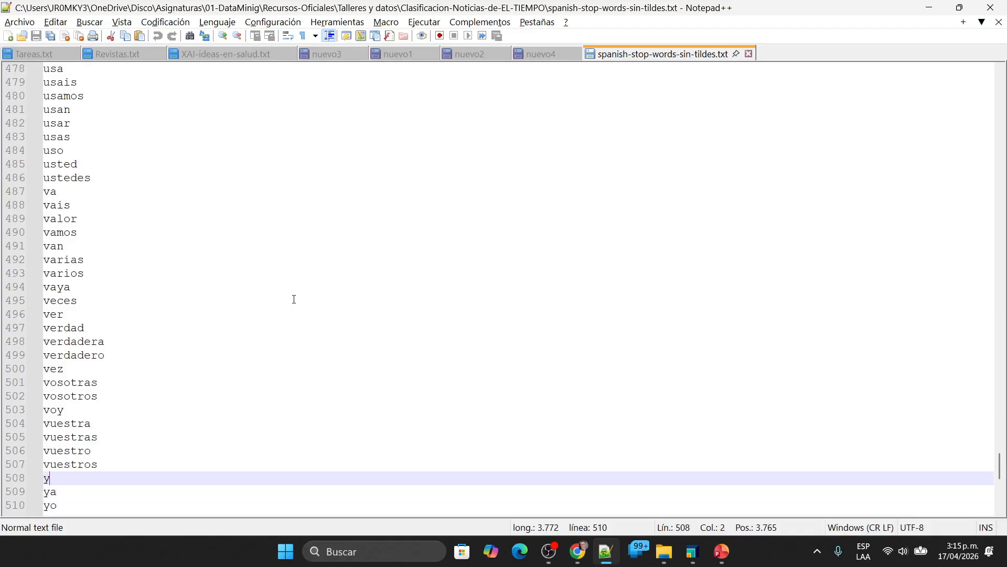
key(Down)
key(Down)
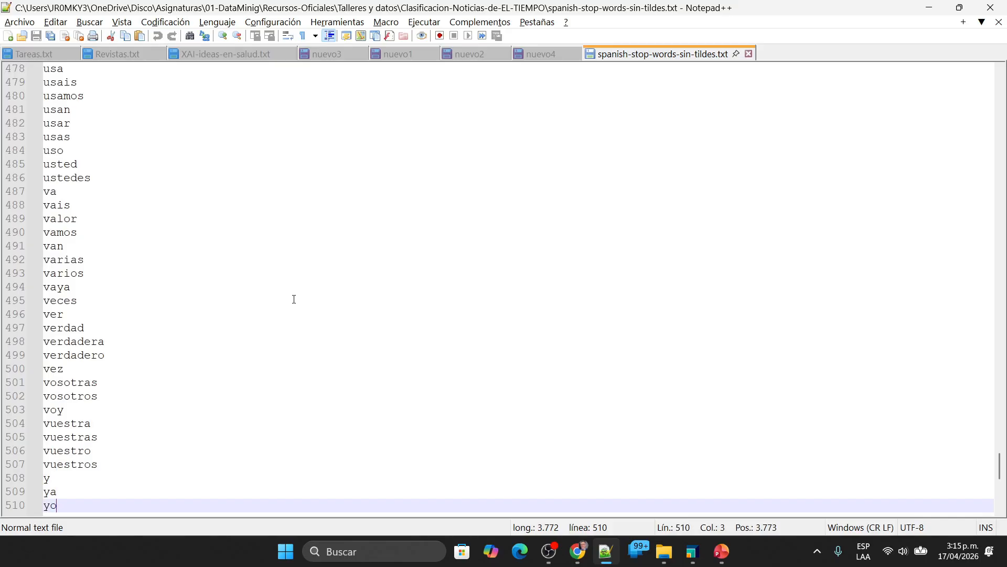
key(ctrl+Home)
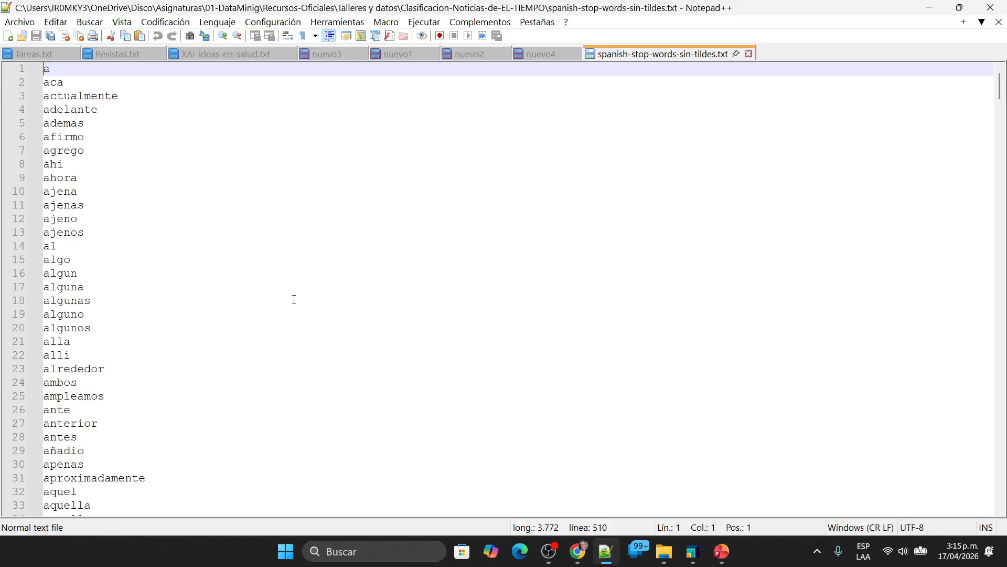
key(Down)
key(Down)
key(Down)
key(Down)
key(Down)
key(Down)
key(Down)
key(Down)
key(Down)
key(Down)
key(Down)
key(Down)
key(Down)
key(Down)
key(Down)
key(Down)
key(Down)
key(Down)
key(Down)
key(Down)
key(Up)
key(Up)
key(Up)
key(Up)
key(Up)
key(Up)
key(Up)
key(Up)
key(Up)
key(Up)
key(Up)
key(Up)
key(Up)
key(Up)
key(Up)
key(Up)
key(Up)
key(Up)
key(Up)
key(Up)
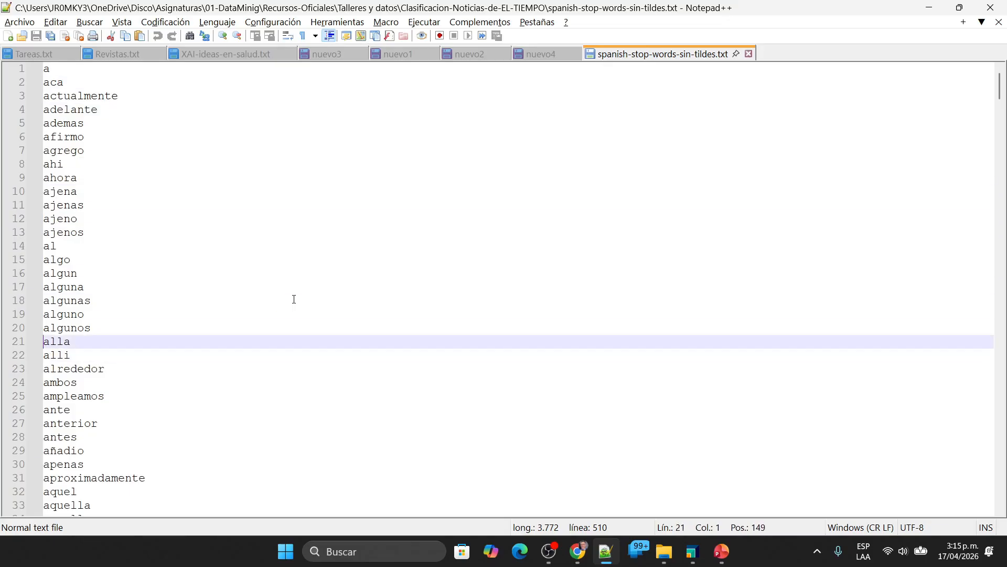
Step: Examine the opening entries of the Spanish stop-word list, including ahi, ajeno and algun
key(Down)
key(Down)
key(Down)
key(Down)
key(Down)
key(Down)
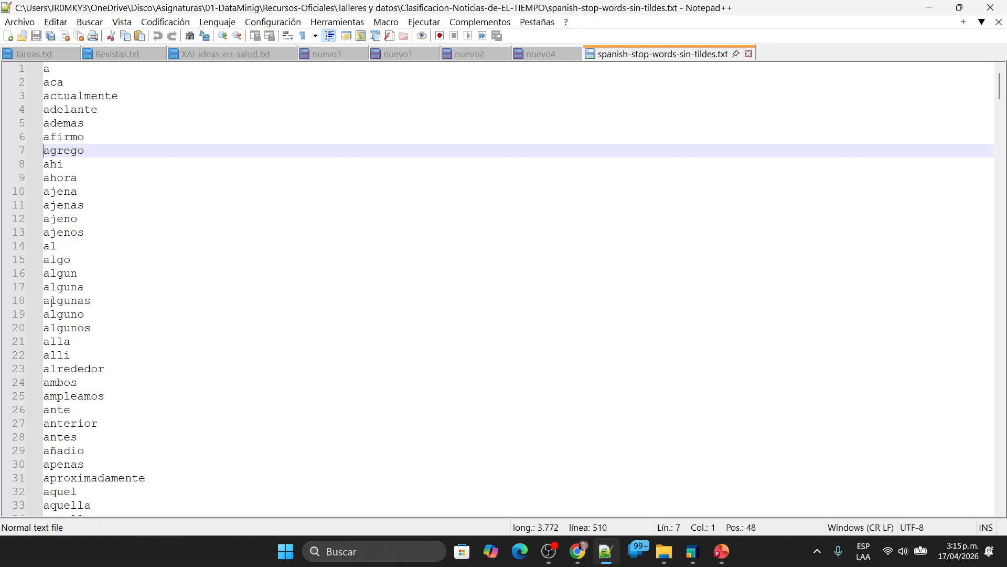
double_click(82, 273)
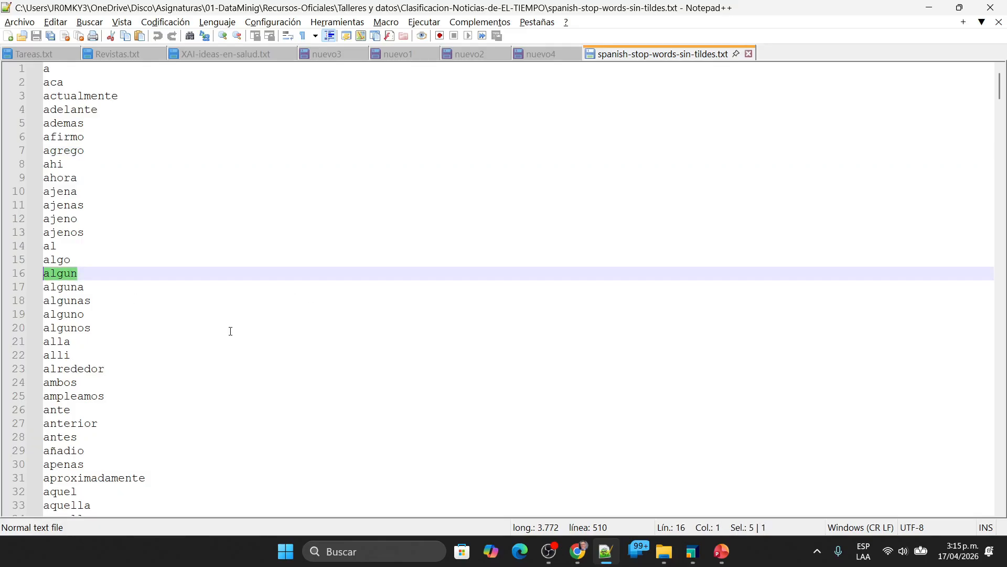
drag(98, 271, 42, 276)
click(100, 169)
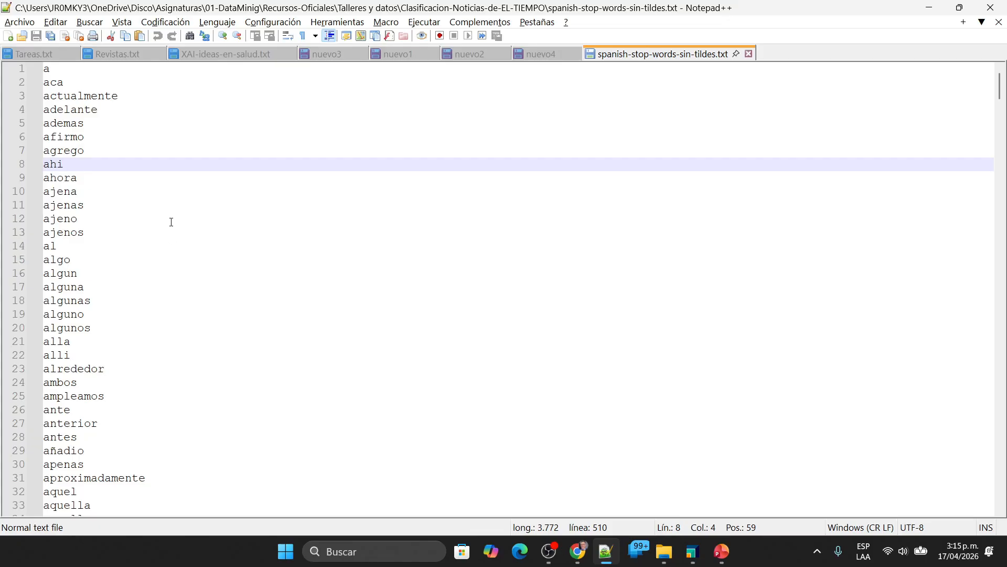
click(172, 222)
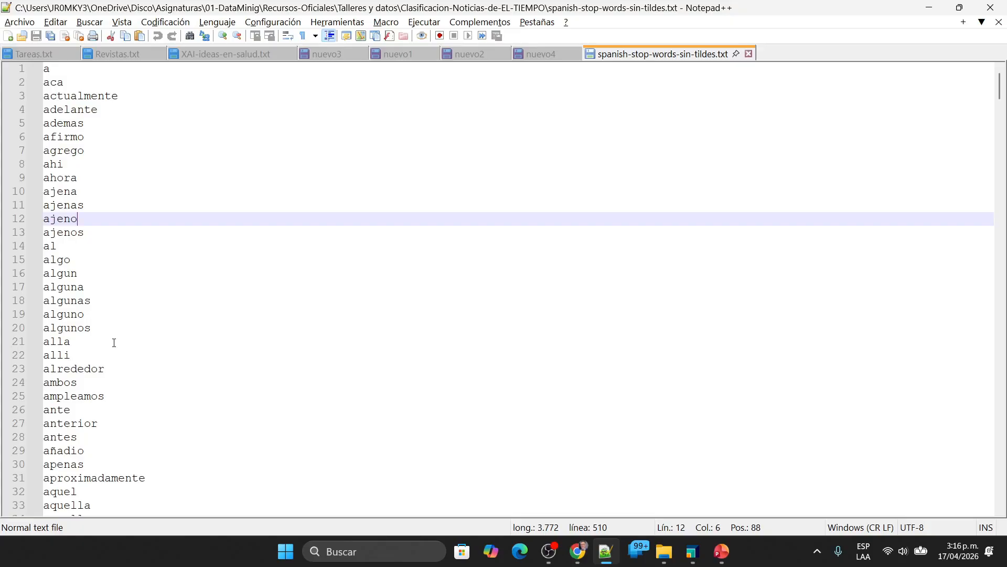
Step: Close spanish-stop-words-sin-tildes.txt and switch back to the example set results in RapidMiner
click(750, 54)
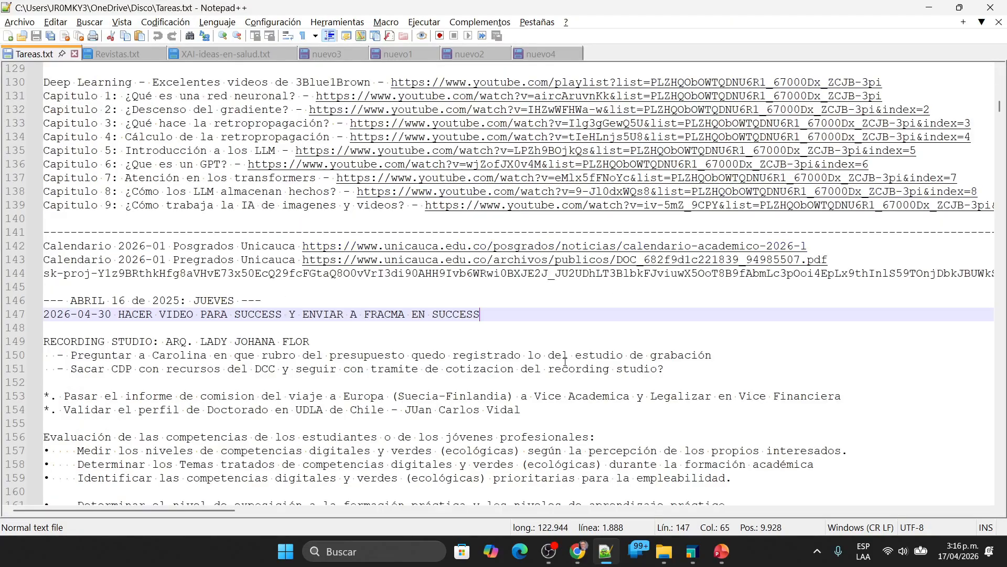
key(alt+Tab)
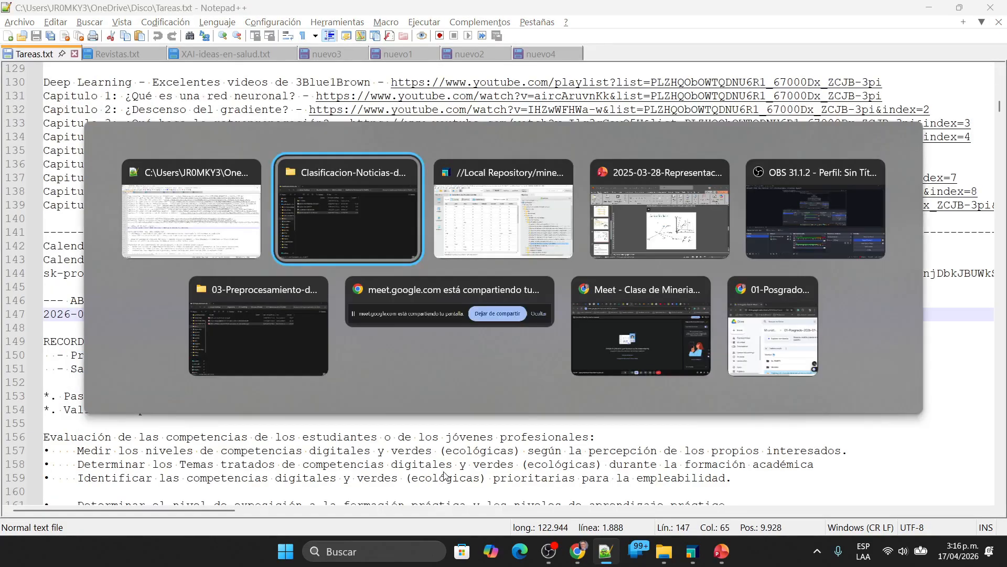
key(alt+Tab)
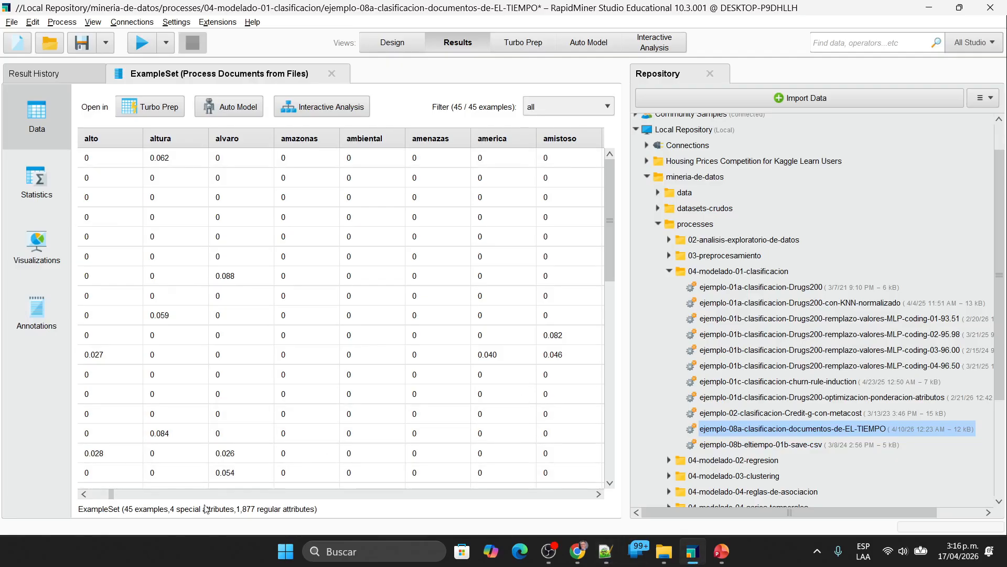
Step: Check the example set's word columns for stop words such as algun, alguna and algunos
click(332, 495)
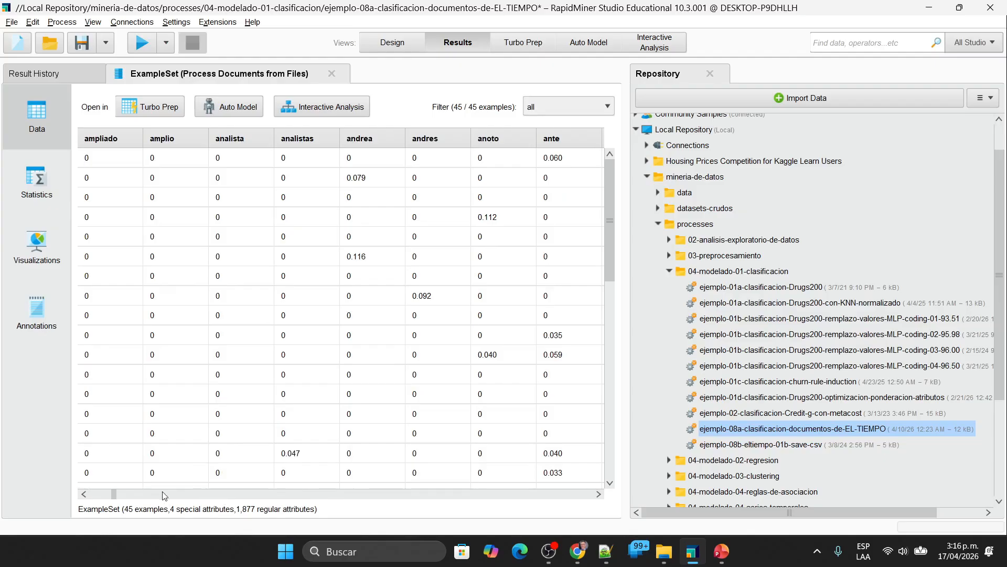
click(84, 494)
drag(84, 495, 82, 497)
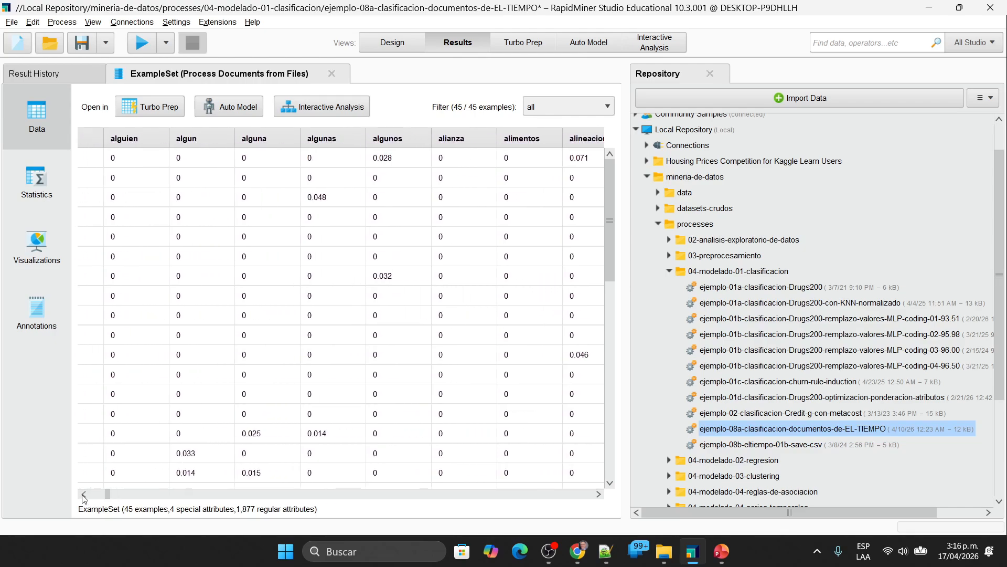
Step: Run the process with Filter Stopwords (Dictionary) in the subprocess and widen the results area
click(392, 42)
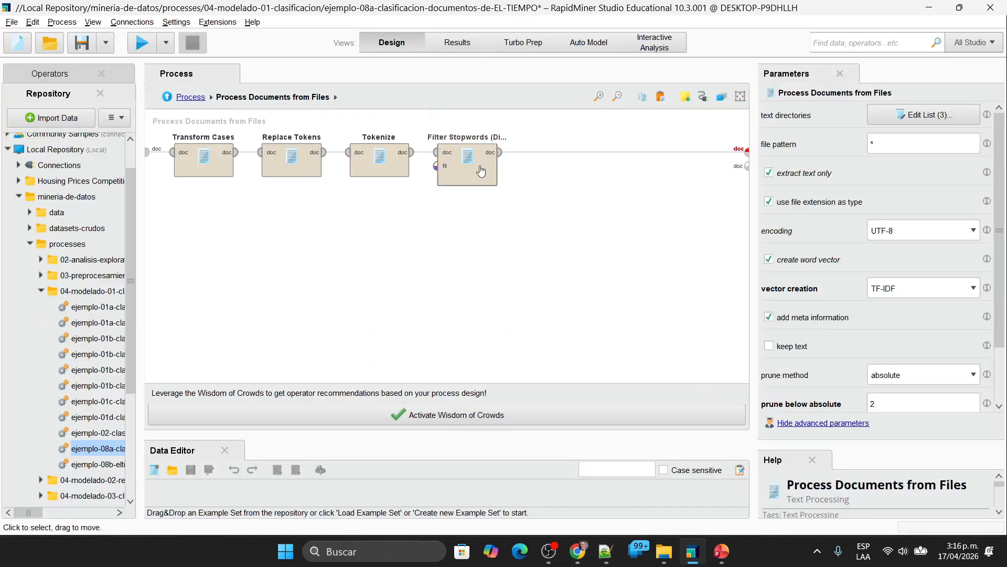
click(139, 49)
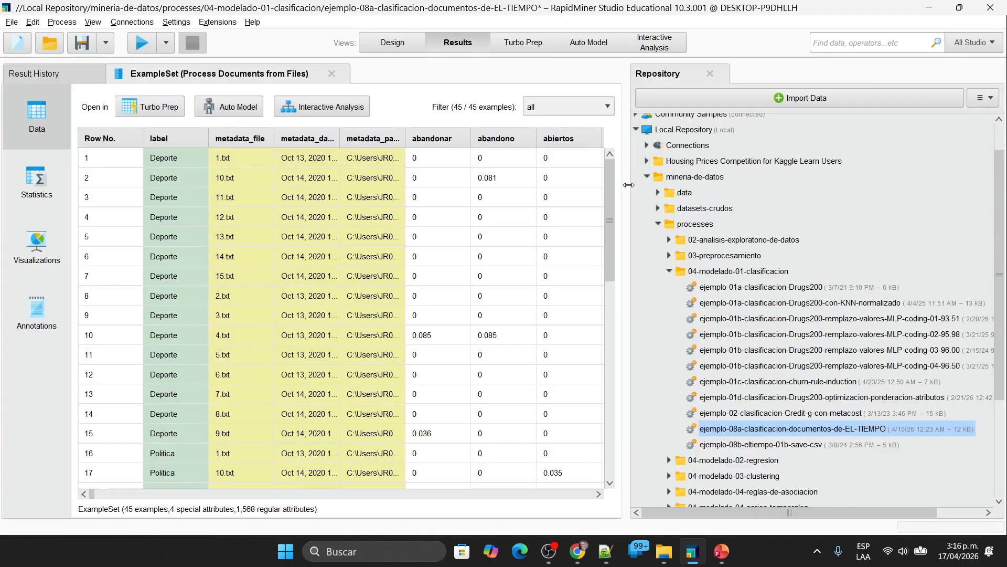
drag(866, 189, 867, 189)
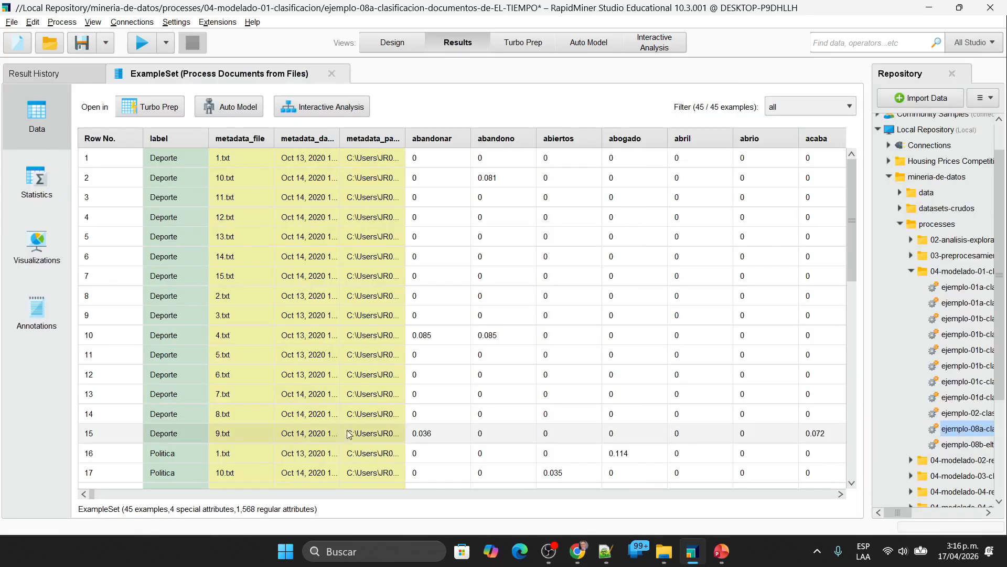
Step: Review the new example set's word columns from actores through alimentos for remaining stop words
click(212, 495)
double_click(213, 495)
click(91, 496)
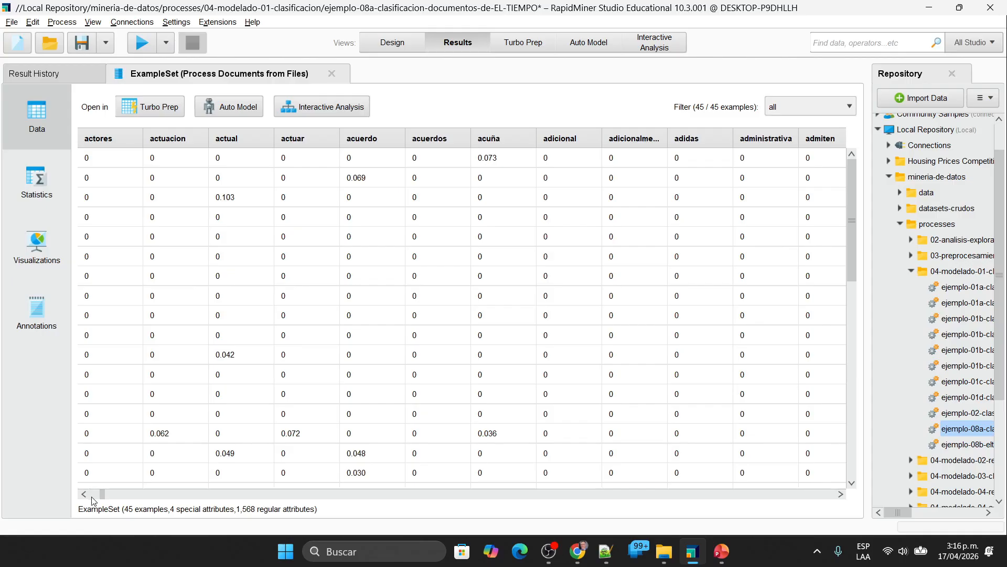
double_click(145, 497)
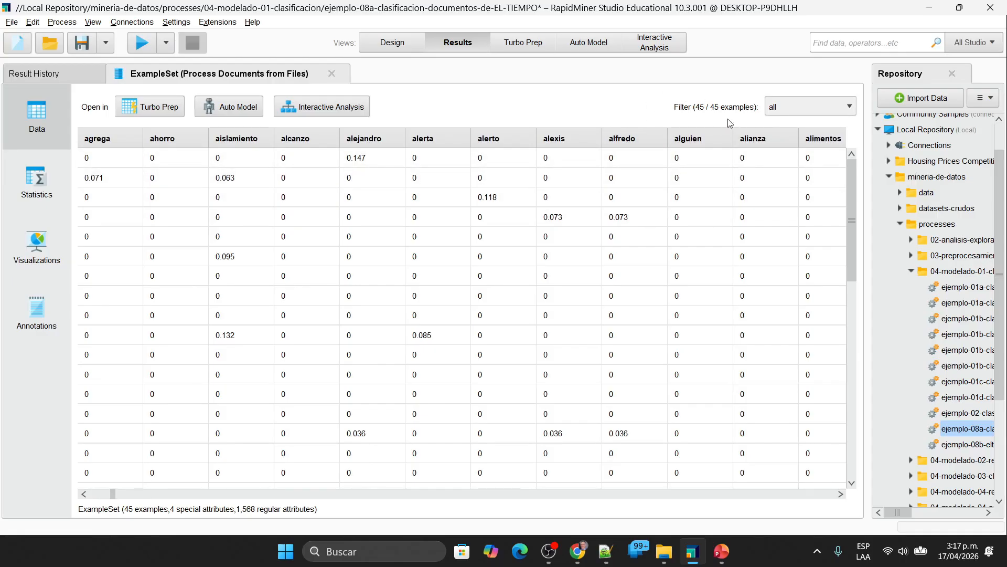
Step: Compare the subprocess design with the example set's number of regular attributes and look through the result history
click(369, 41)
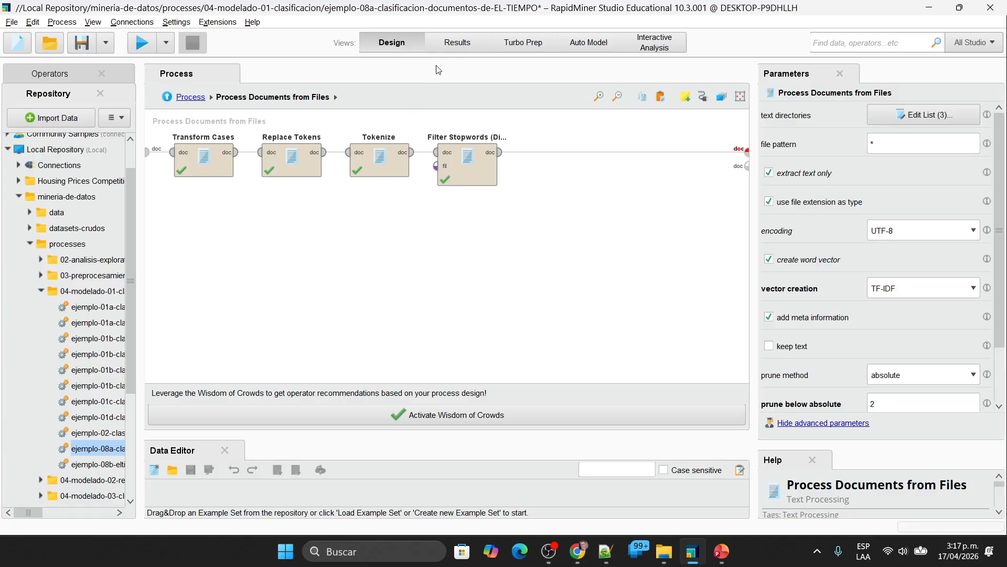
click(452, 47)
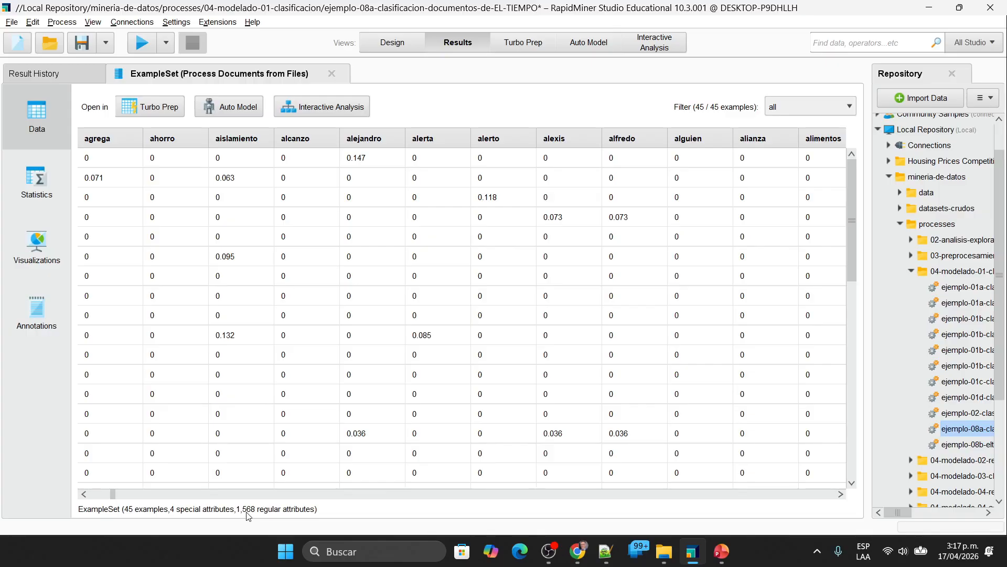
click(34, 73)
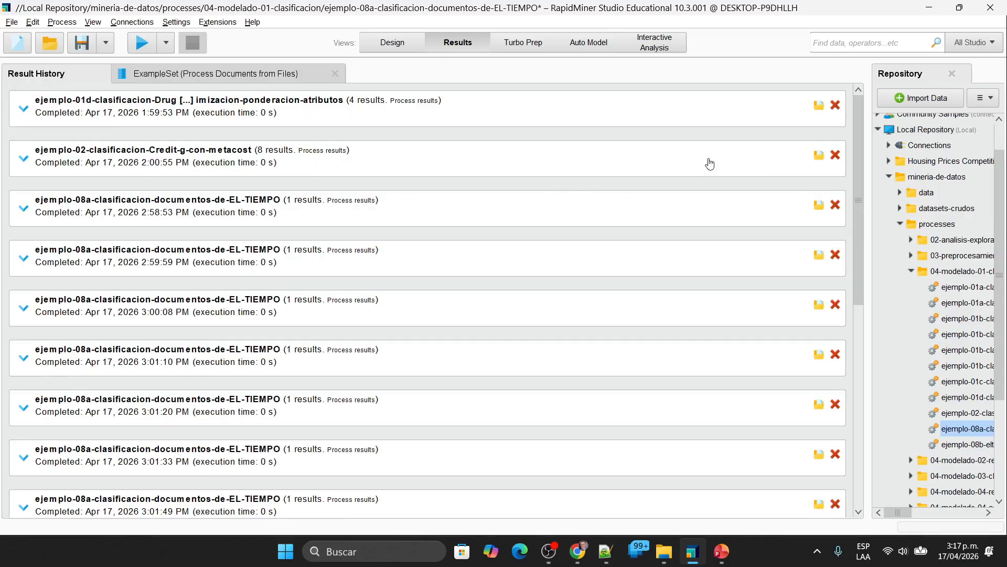
click(231, 74)
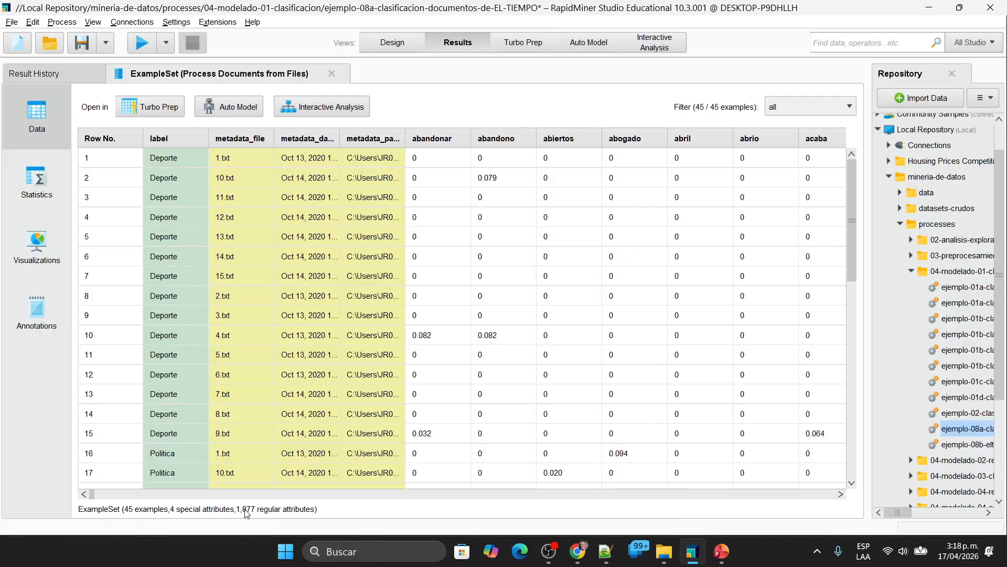
Step: Close the example set result and restore Filter Stopwords (Dictionary), Stem (Snowball) and Generate n-Grams (Terms) after Tokenize in the design
click(332, 74)
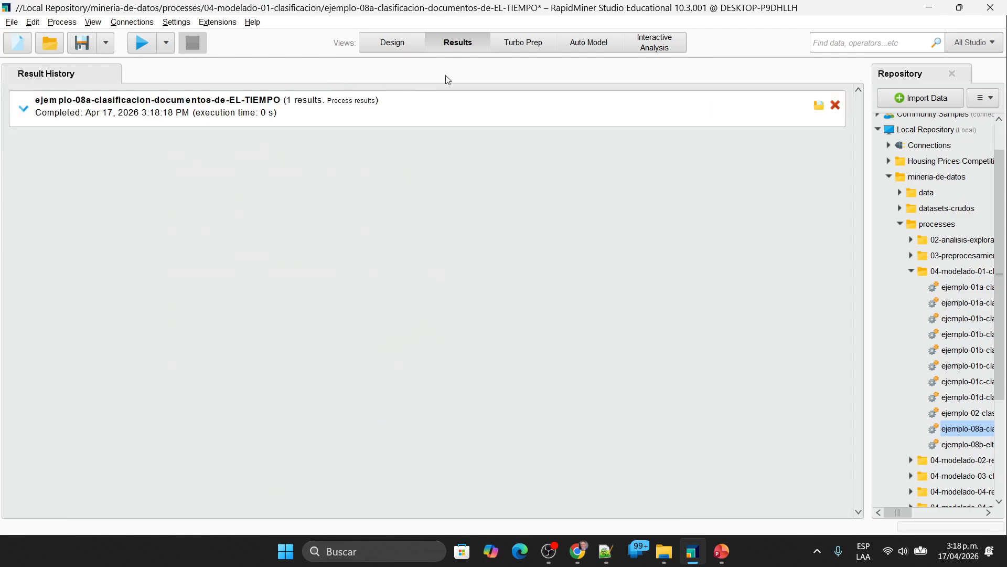
click(400, 46)
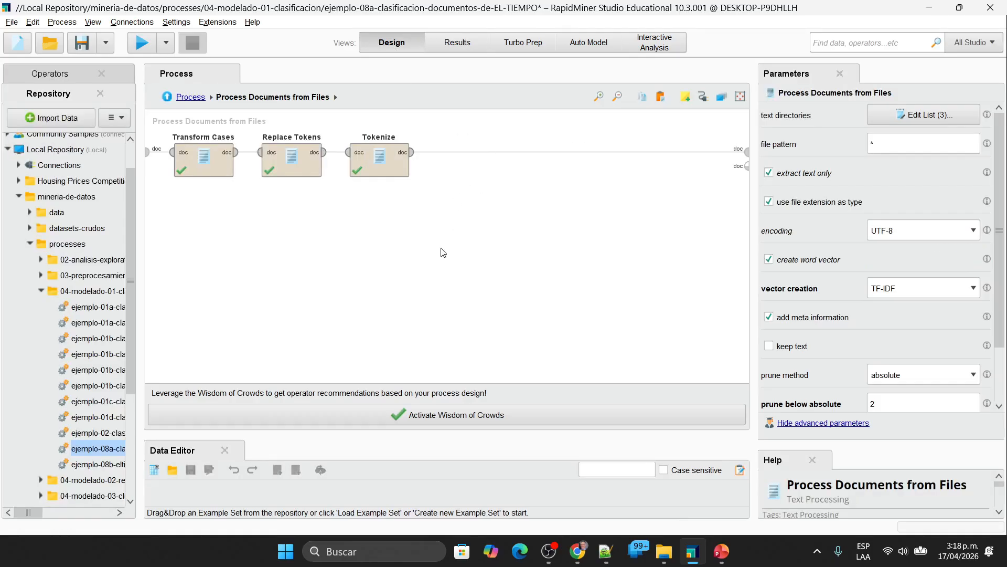
key(ctrl+v)
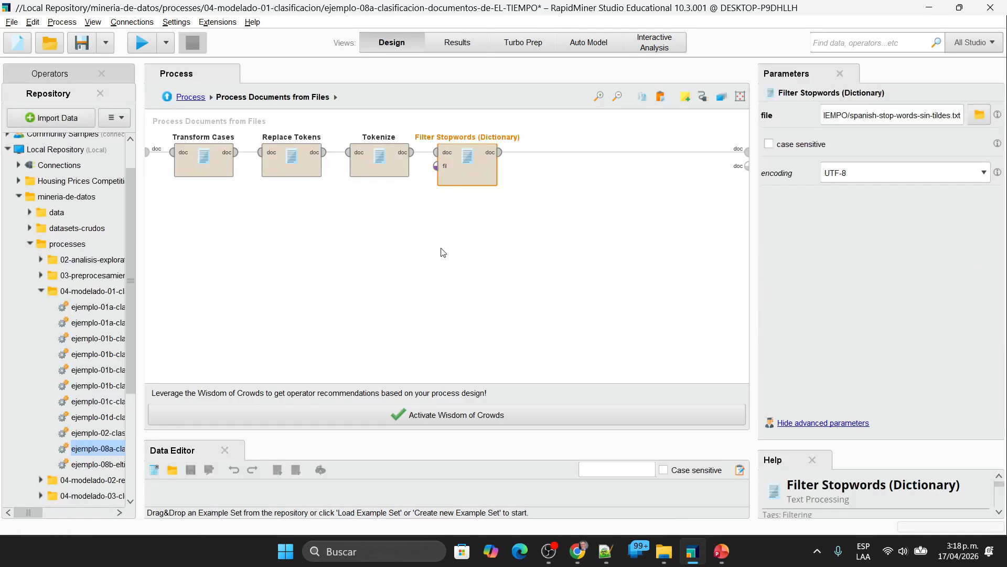
click(469, 246)
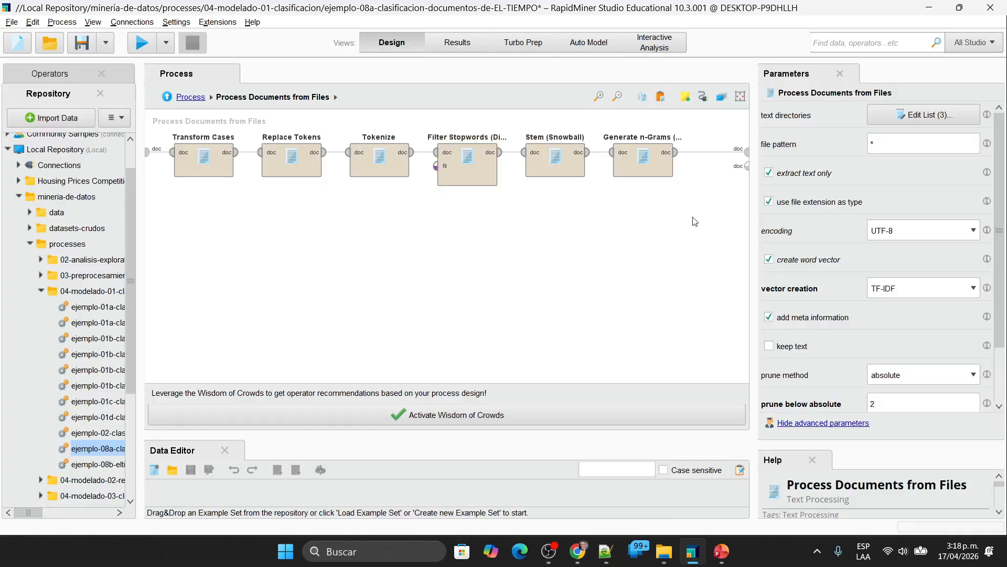
Step: Delete Generate n-Grams (Terms) and connect the output of Stem (Snowball) to the subprocess document output
drag(707, 243, 595, 117)
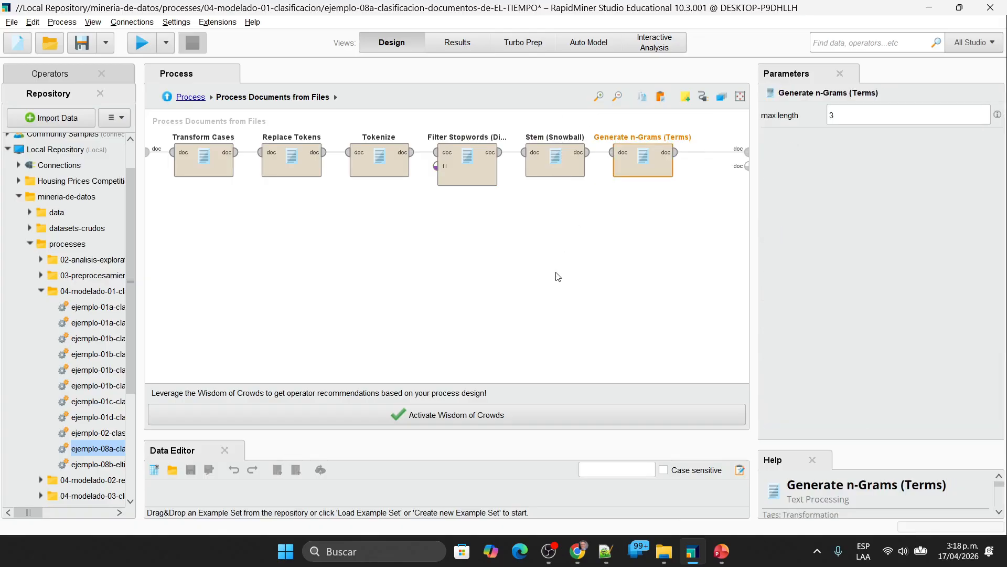
key(Delete)
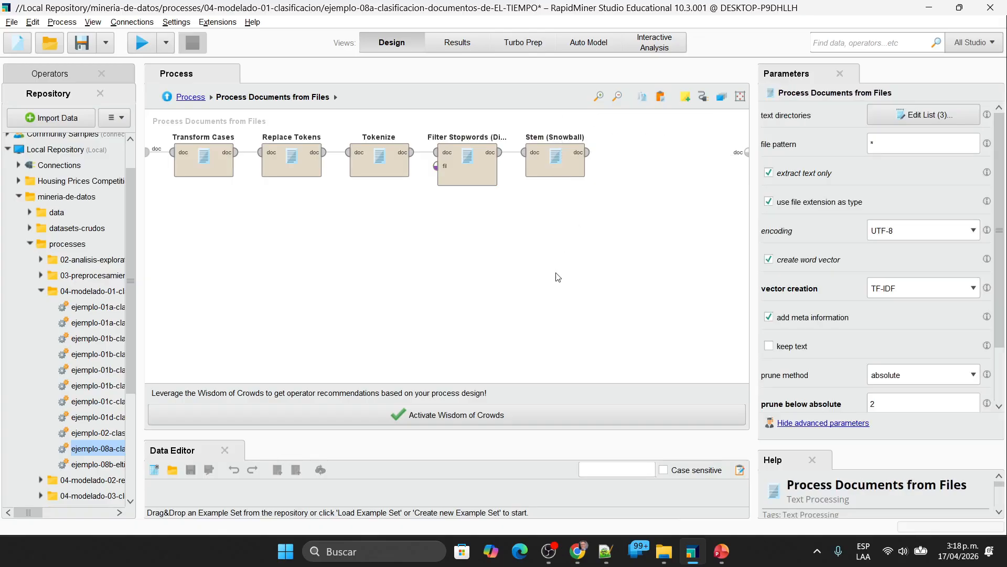
click(588, 152)
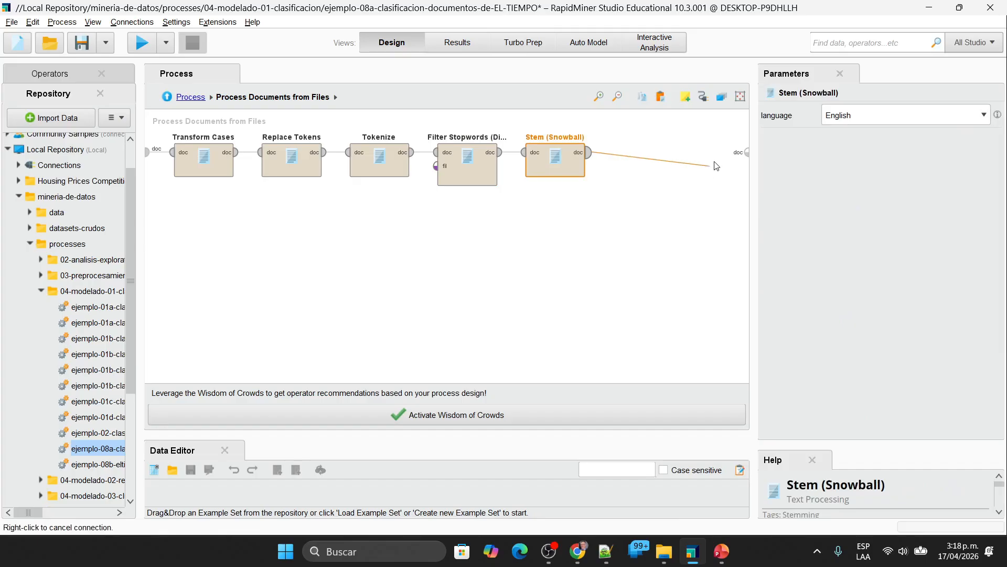
click(746, 153)
Step: Run the process with English stemming, then set the Stem (Snowball) language to Spanish and run it again
click(142, 42)
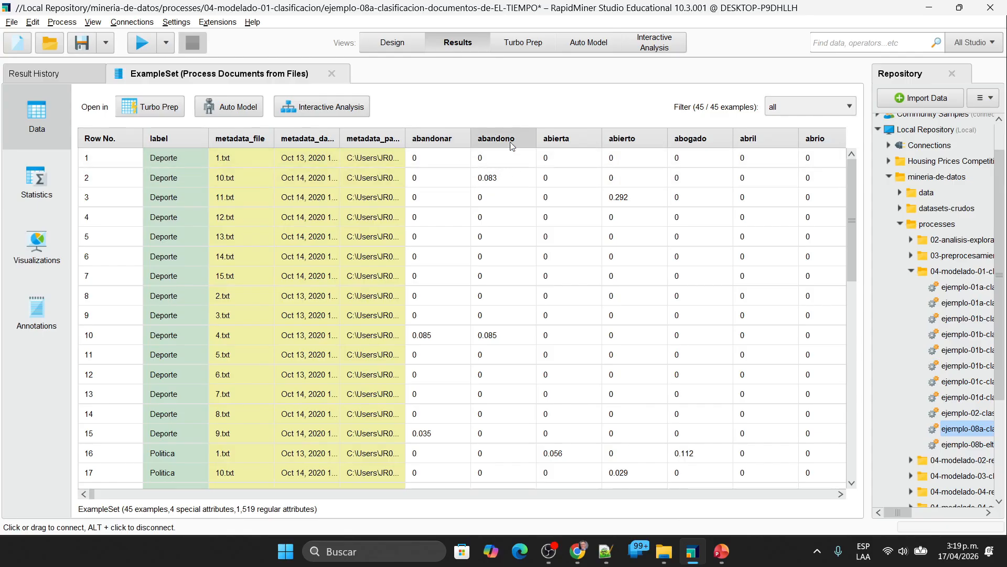
click(407, 48)
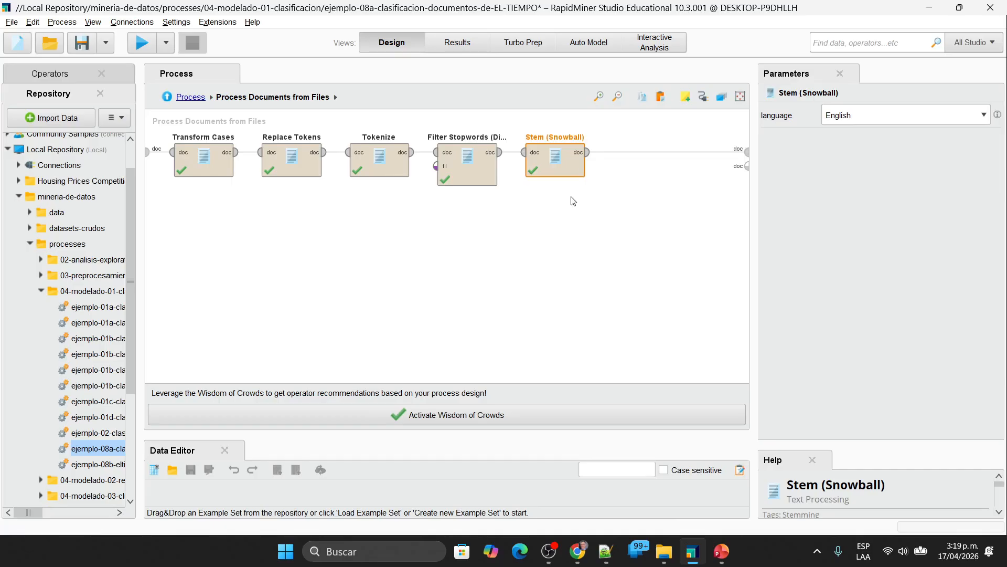
click(870, 116)
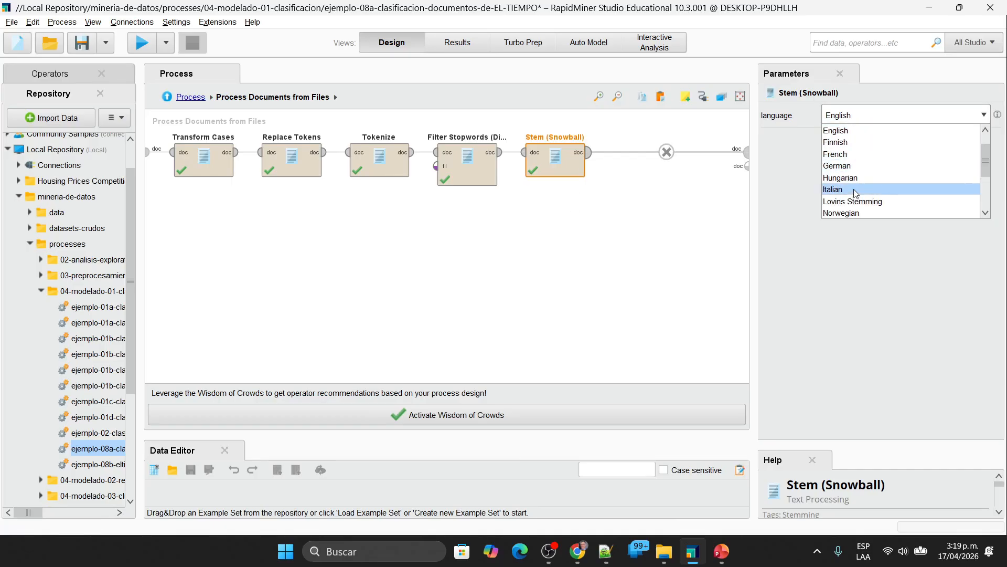
scroll(924, 205, down, 2)
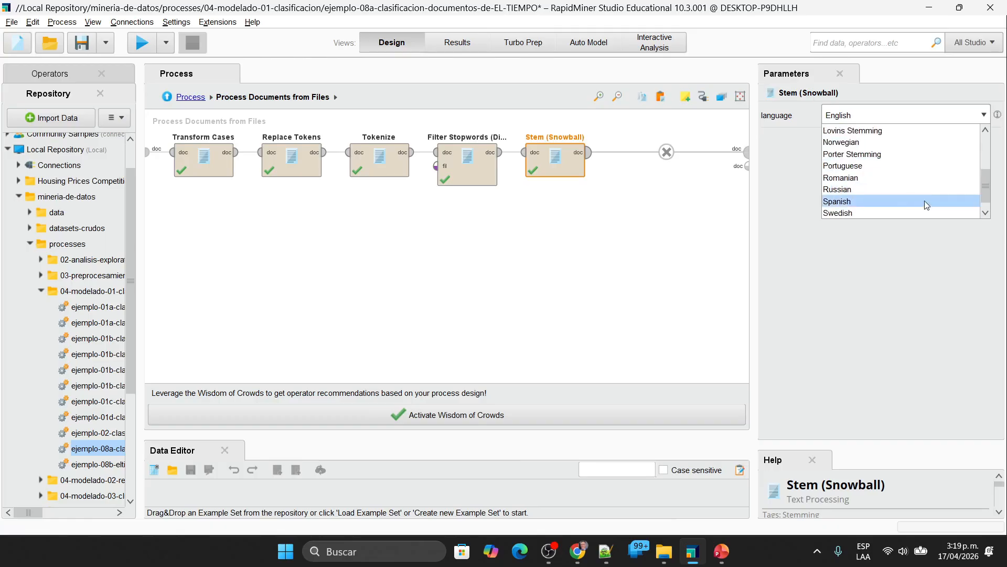
click(926, 204)
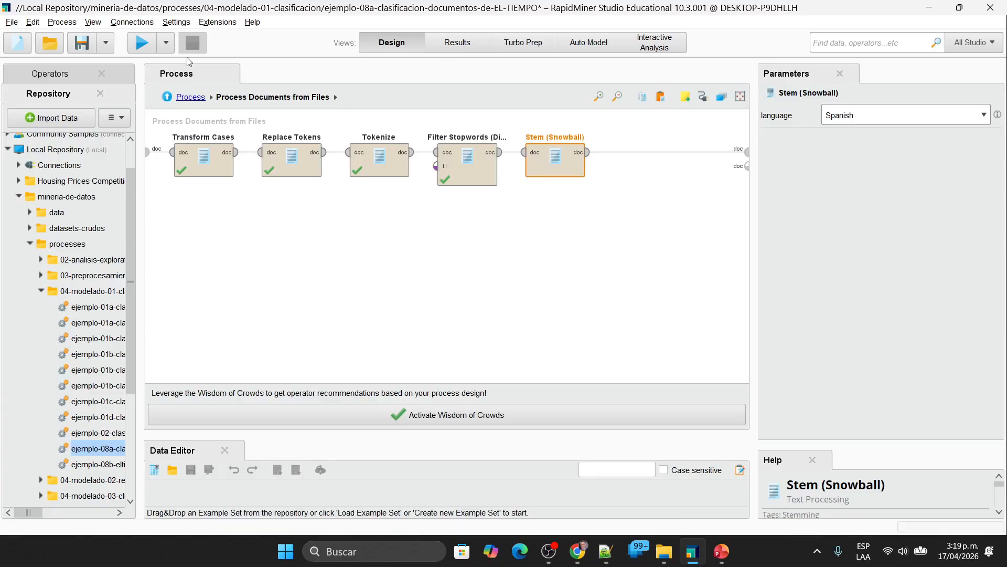
click(149, 46)
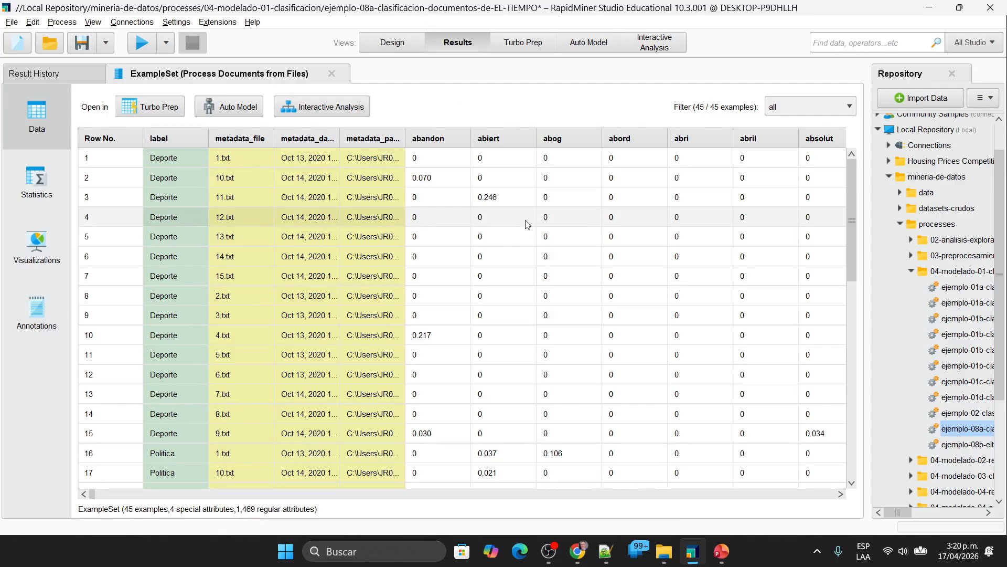
Step: Compare the Stem (Snowball) operator chain in the design with the stemmed word columns in the results
click(393, 42)
click(591, 248)
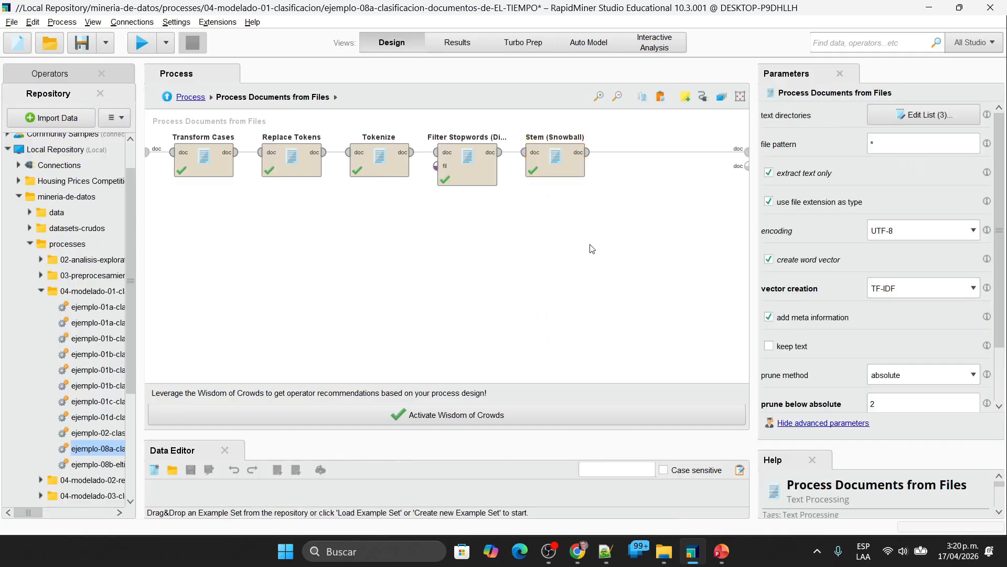
click(455, 46)
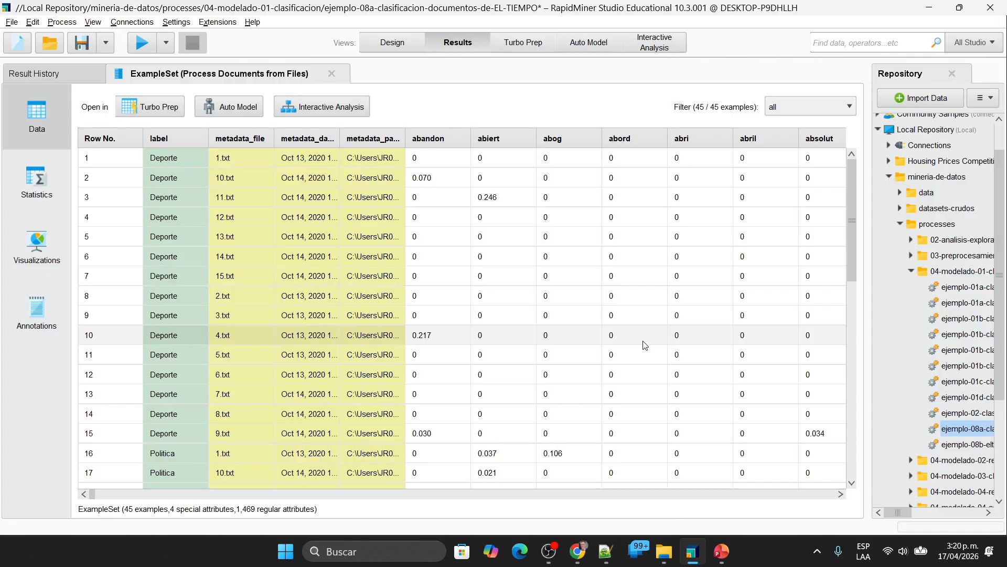
Step: Undo the earlier design edits to bring back Generate n-Grams (Terms), Multiply, Store and Optimize Parameters (Grid)
click(405, 45)
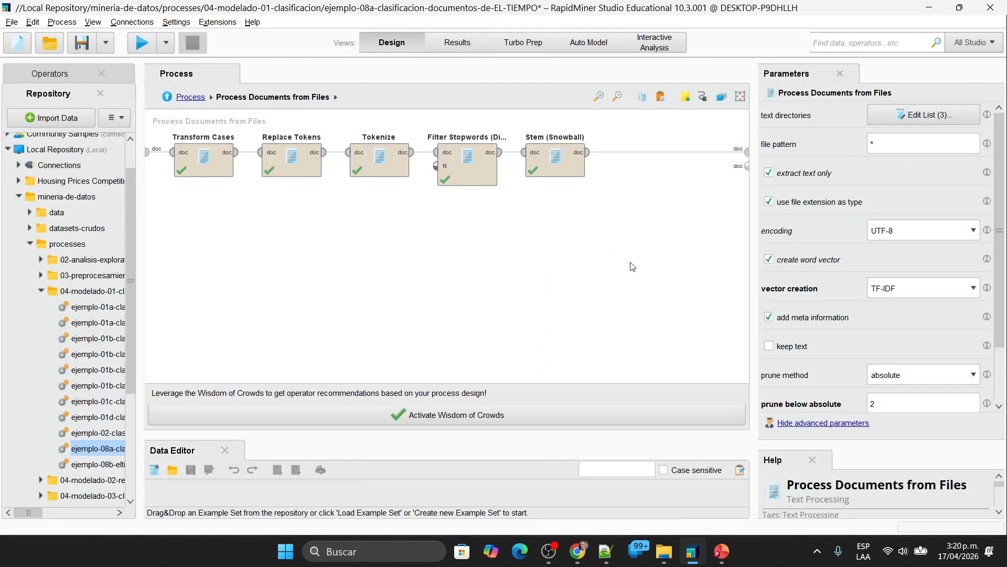
key(ctrl+z)
key(ctrl+z)
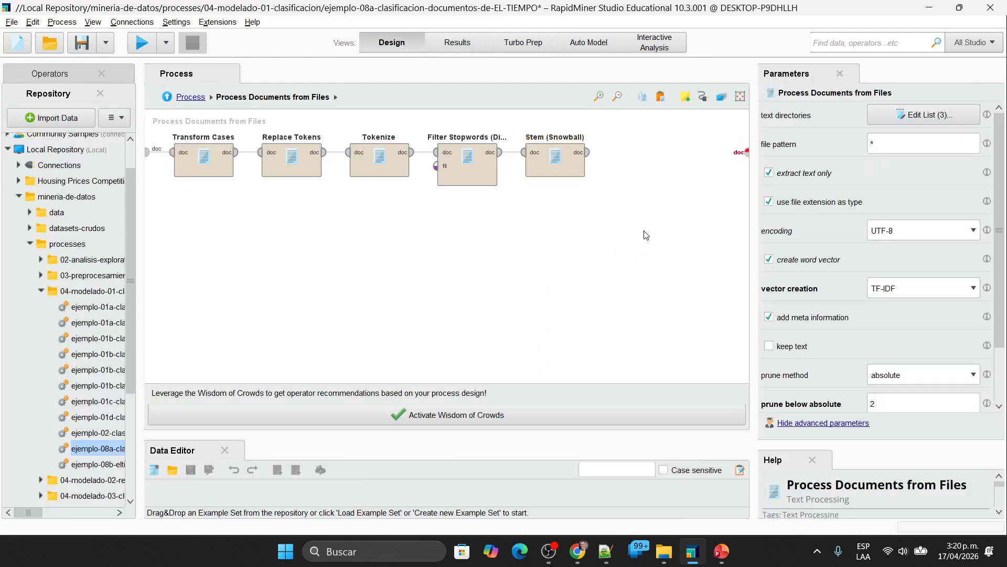
key(ctrl+z)
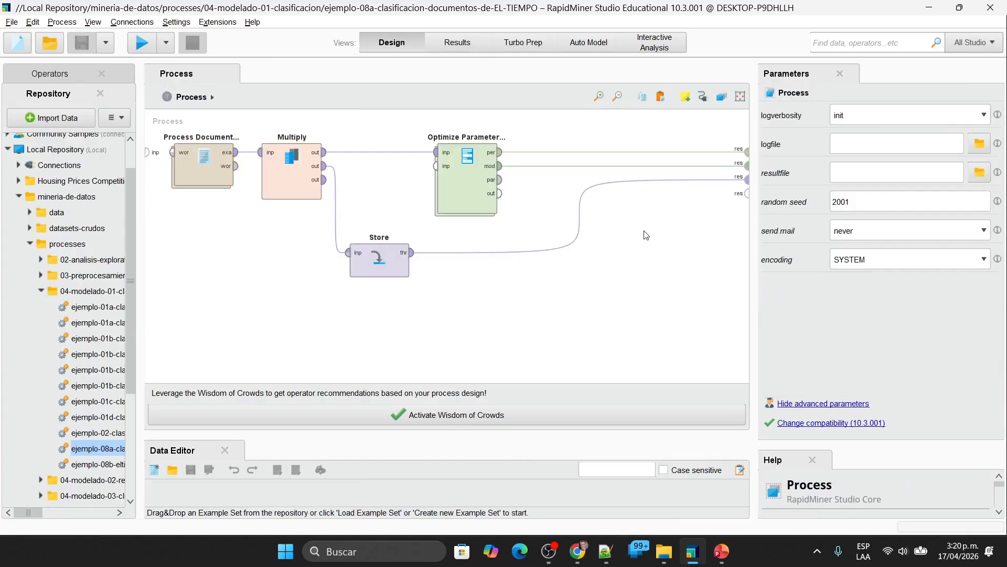
Step: Delete Multiply, Store and Optimize Parameters (Grid) from the main process and open the Process Documents from Files subprocess
drag(601, 339, 220, 113)
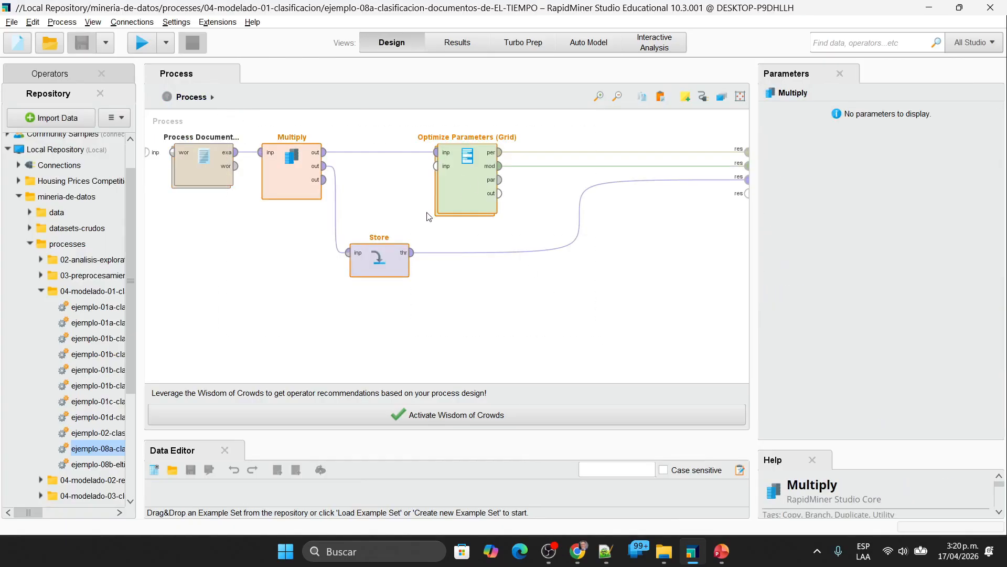
key(Delete)
double_click(204, 163)
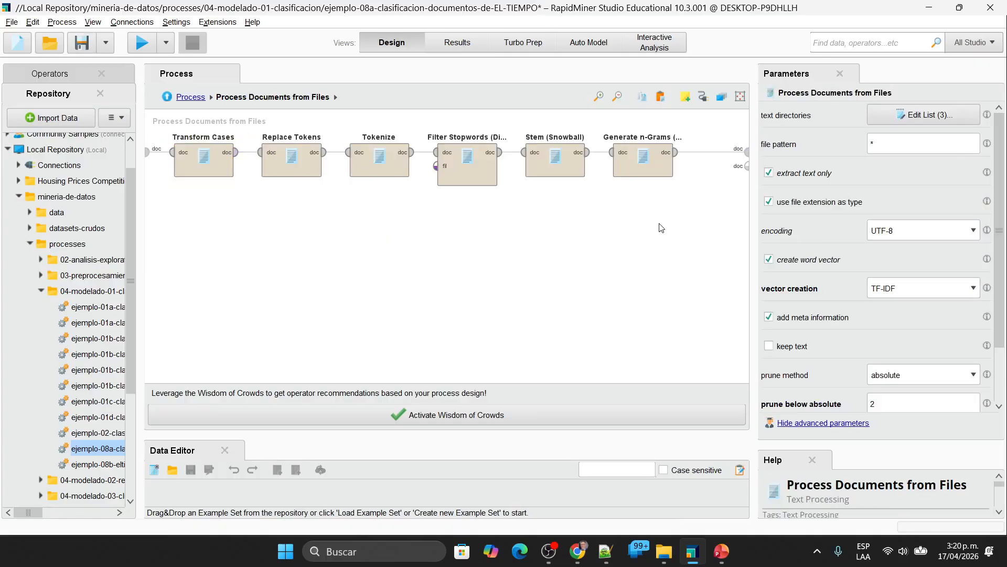
Step: Set the Stem (Snowball) language to Spanish
click(561, 160)
click(882, 118)
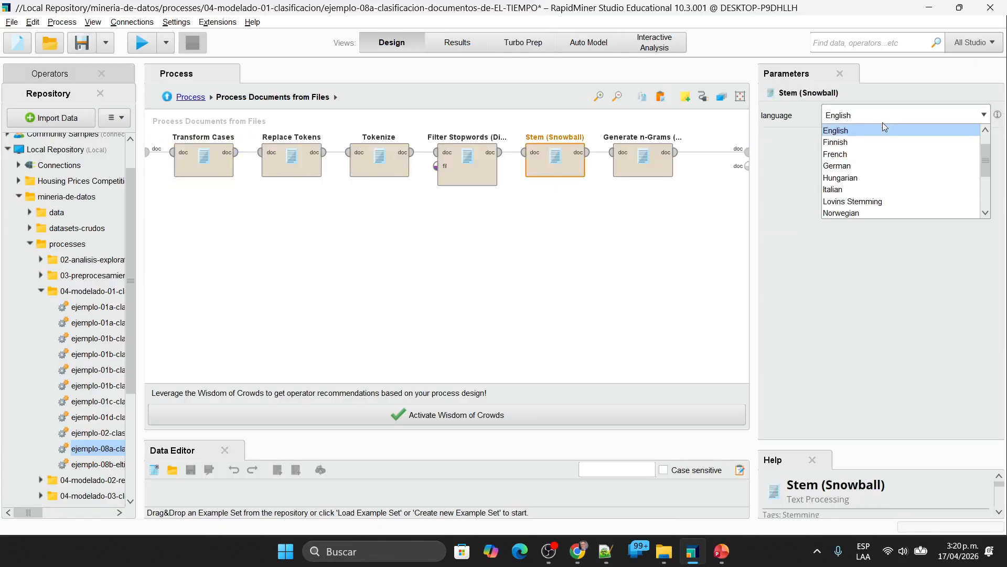
scroll(885, 178, down, 3)
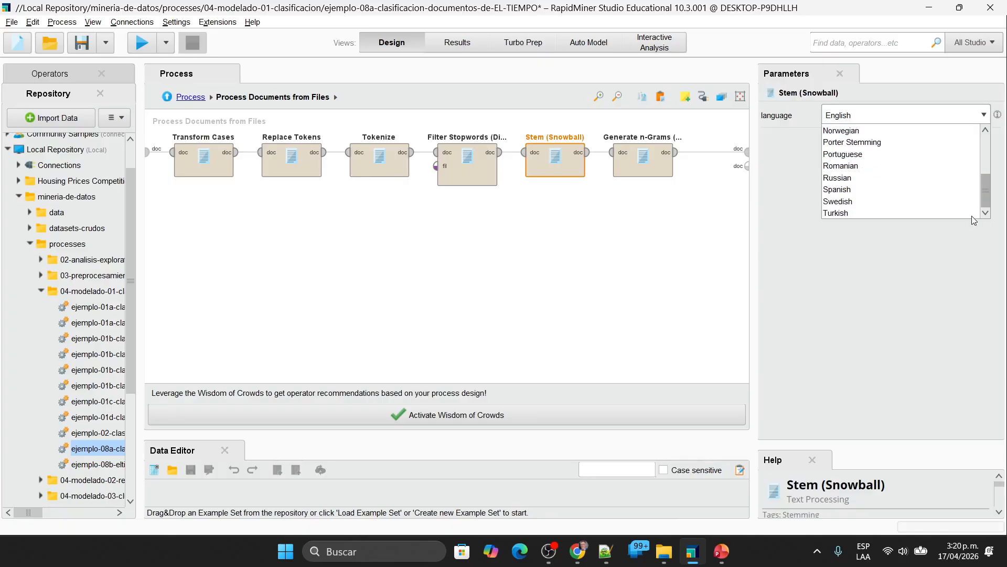
click(885, 192)
Step: Set the max length of Generate n-Grams (Terms) to 2 and run the process
click(649, 160)
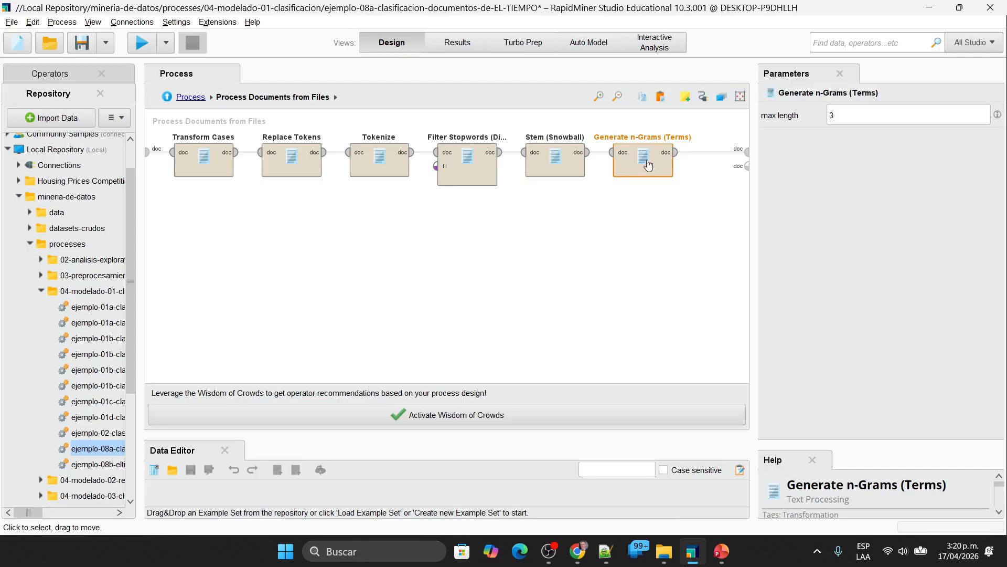
click(624, 227)
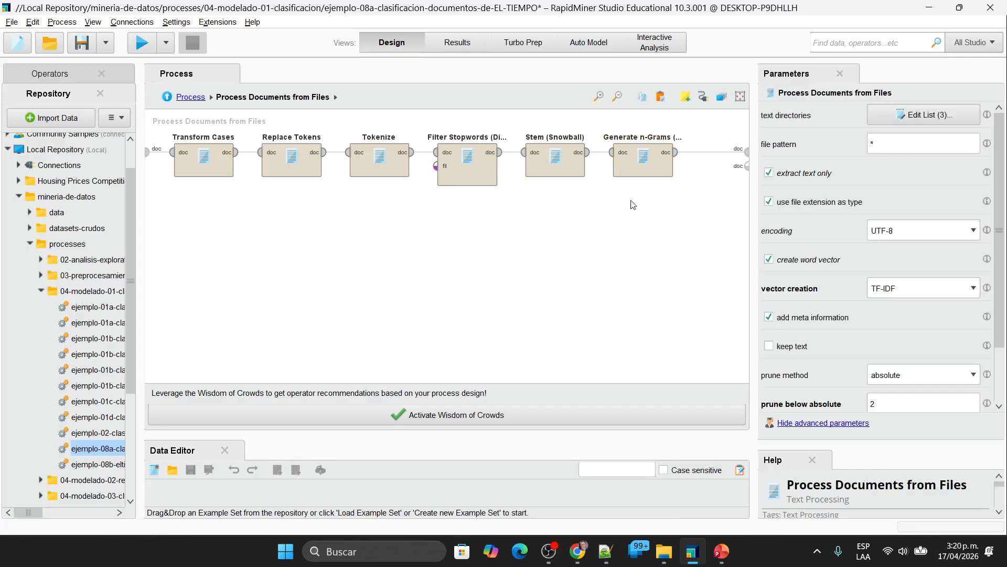
click(642, 167)
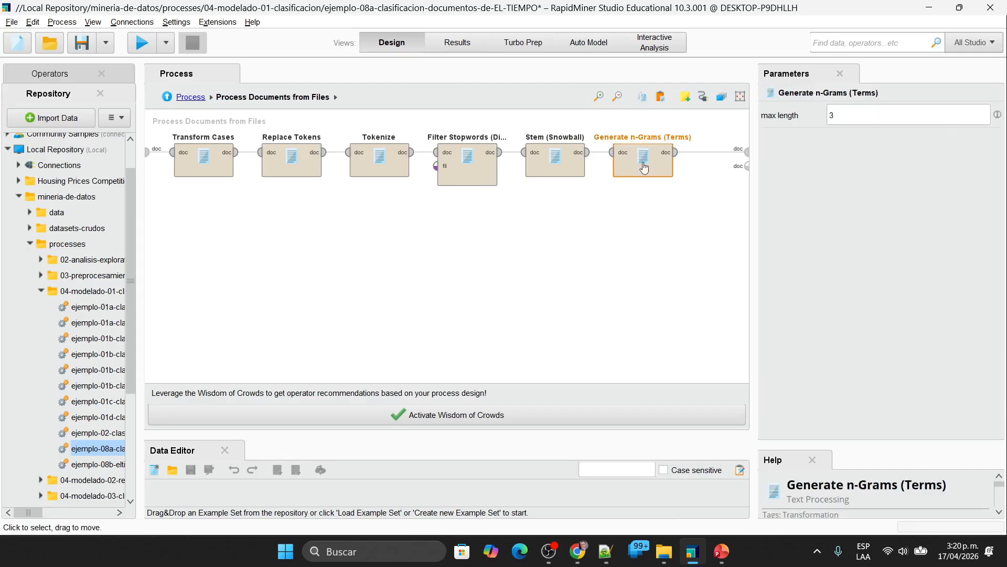
double_click(888, 118)
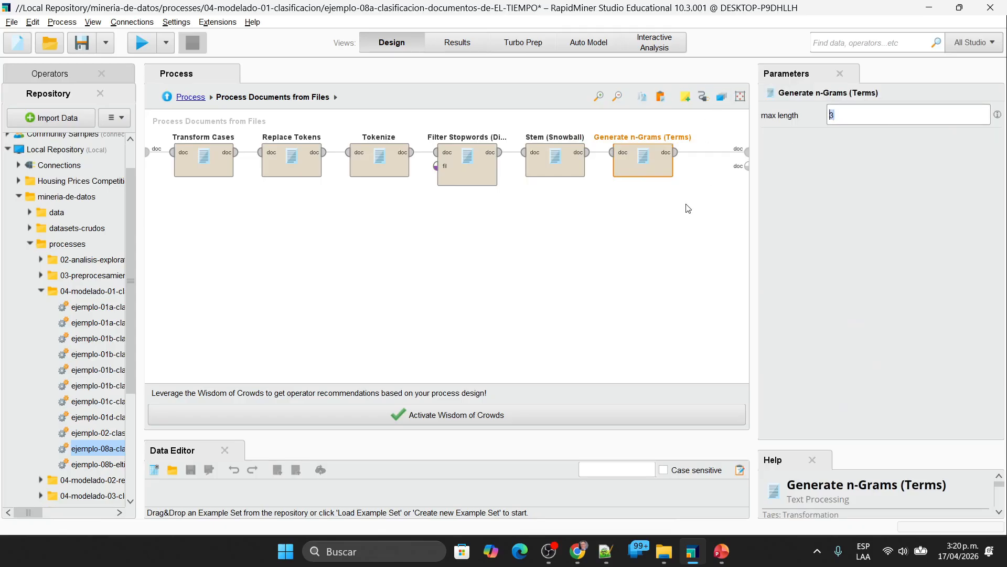
text(2)
click(656, 251)
click(643, 166)
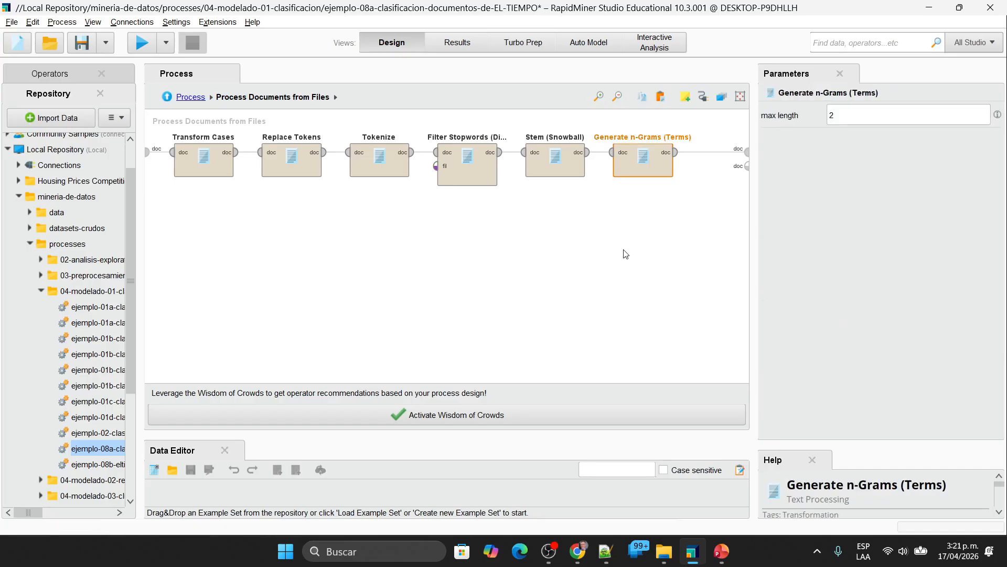
click(142, 43)
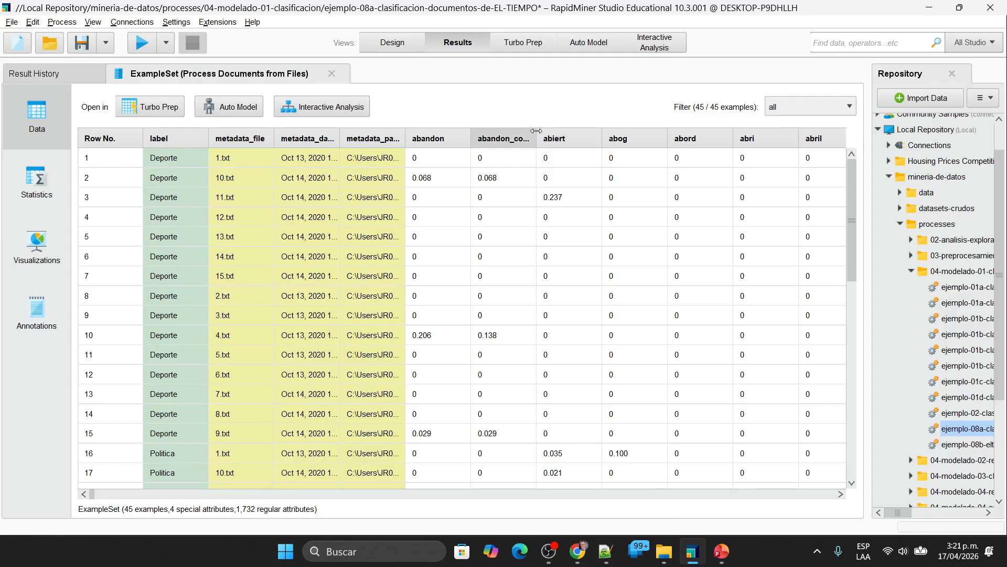
Step: Examine the two-word term columns in the example set, widening abandon_concentracion to read its full name and comparing its values across documents
drag(536, 131, 614, 131)
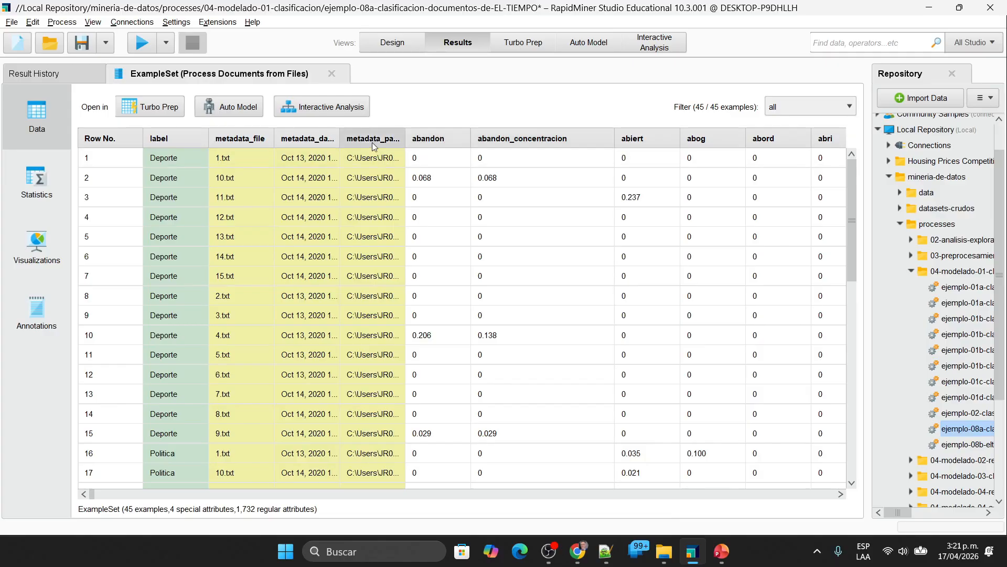
click(261, 152)
click(564, 157)
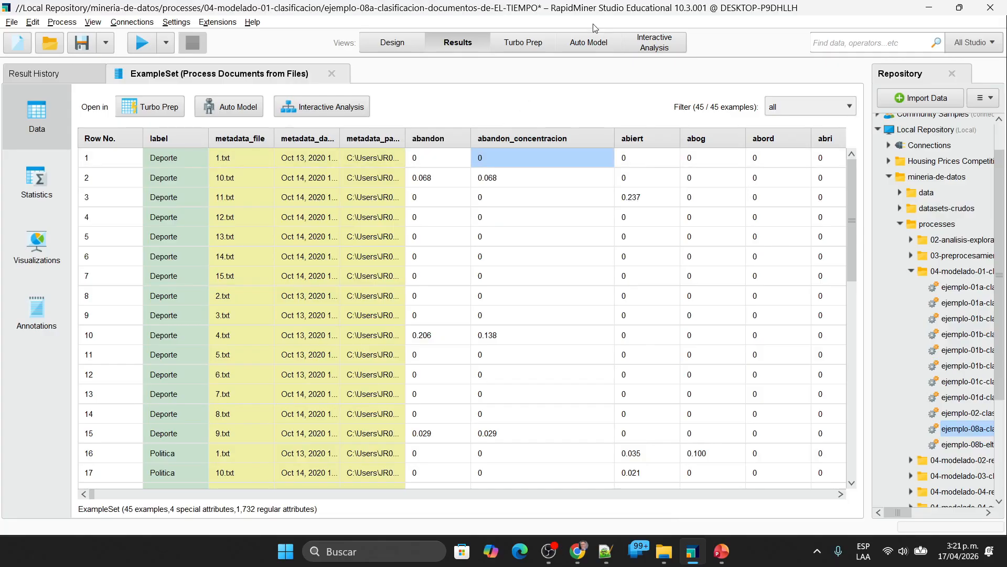
click(648, 204)
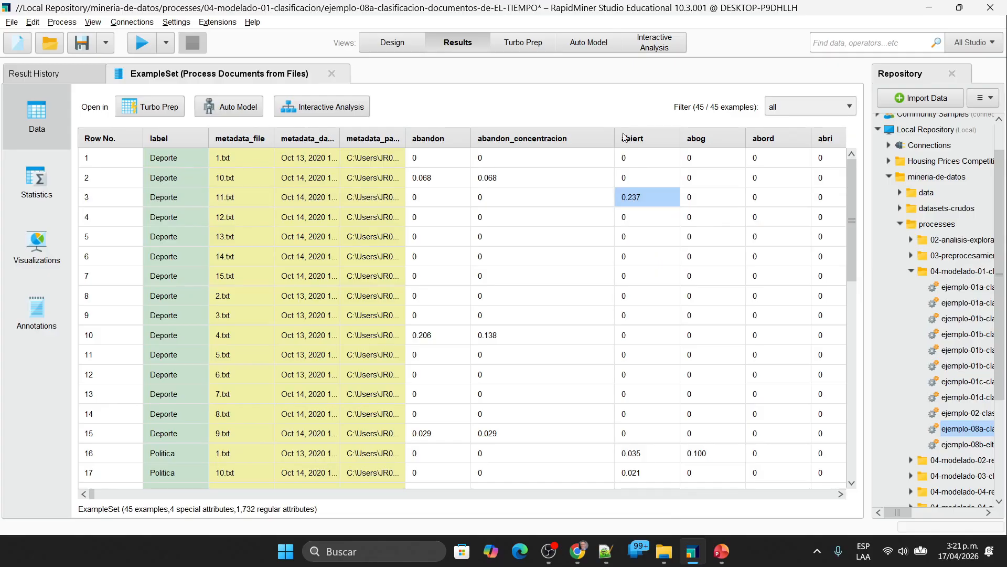
click(493, 179)
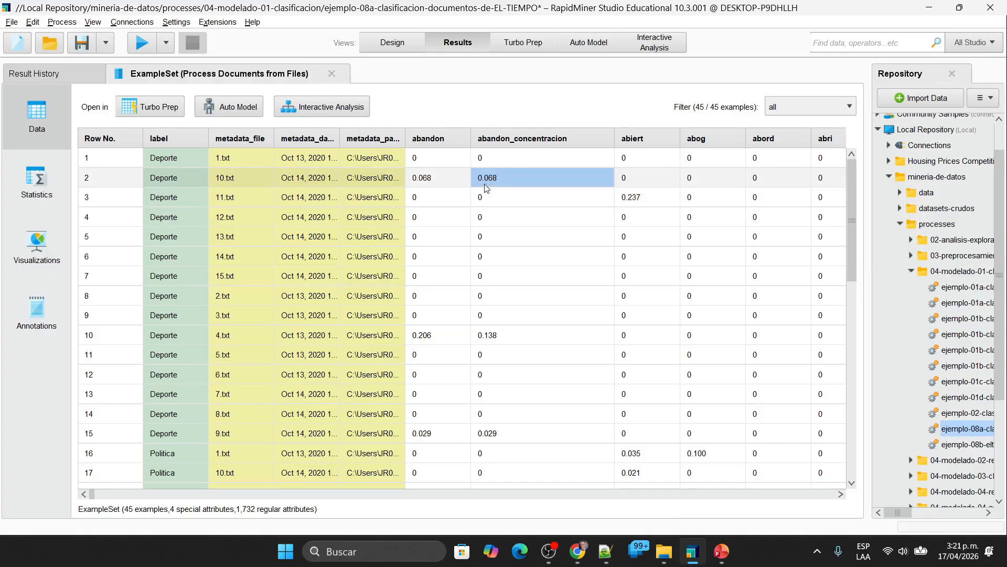
click(496, 338)
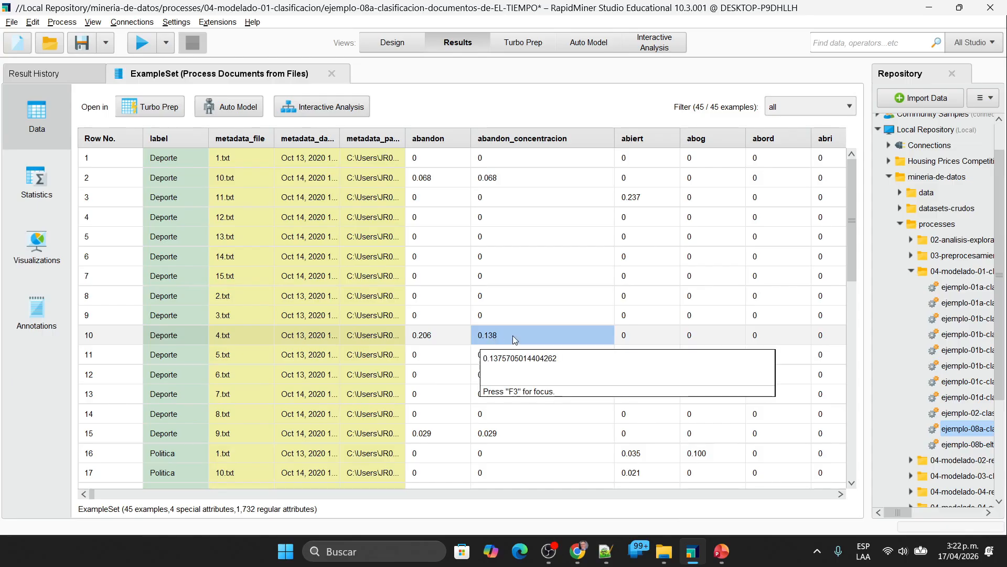
click(502, 180)
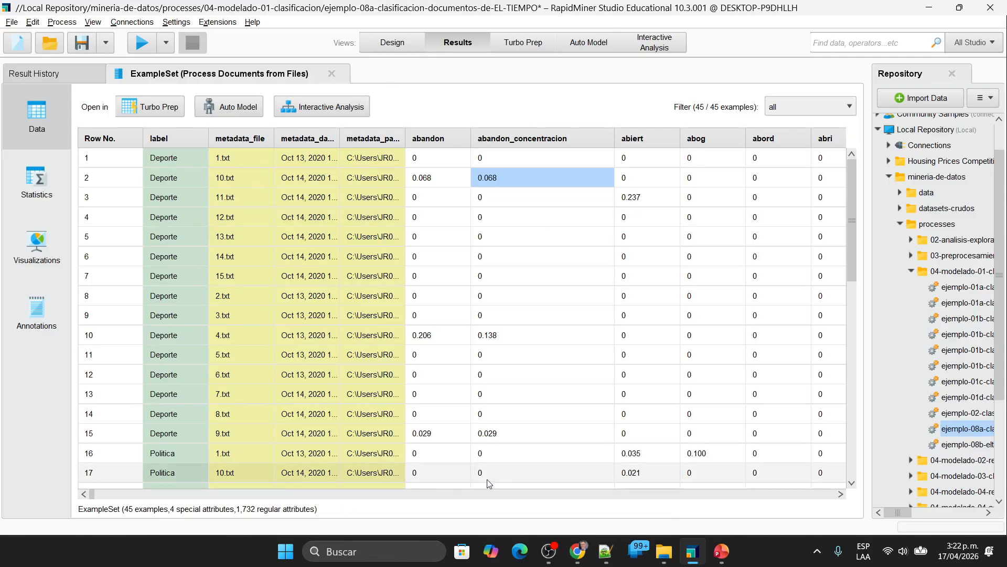
click(841, 495)
click(842, 495)
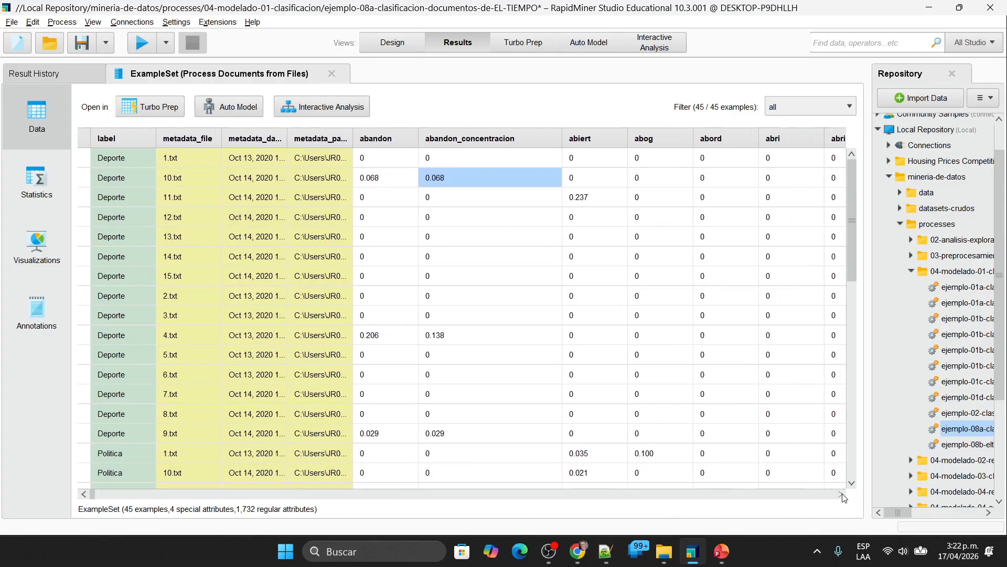
drag(517, 133, 425, 132)
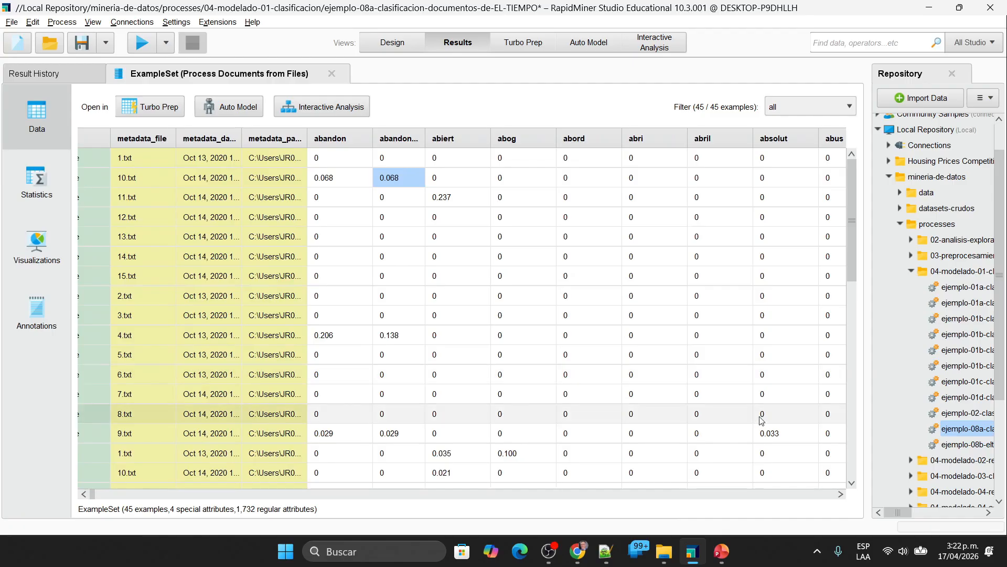
Step: Undo the n-gram, stemming and operator-deletion changes to restore the complete saved process in the design
click(401, 43)
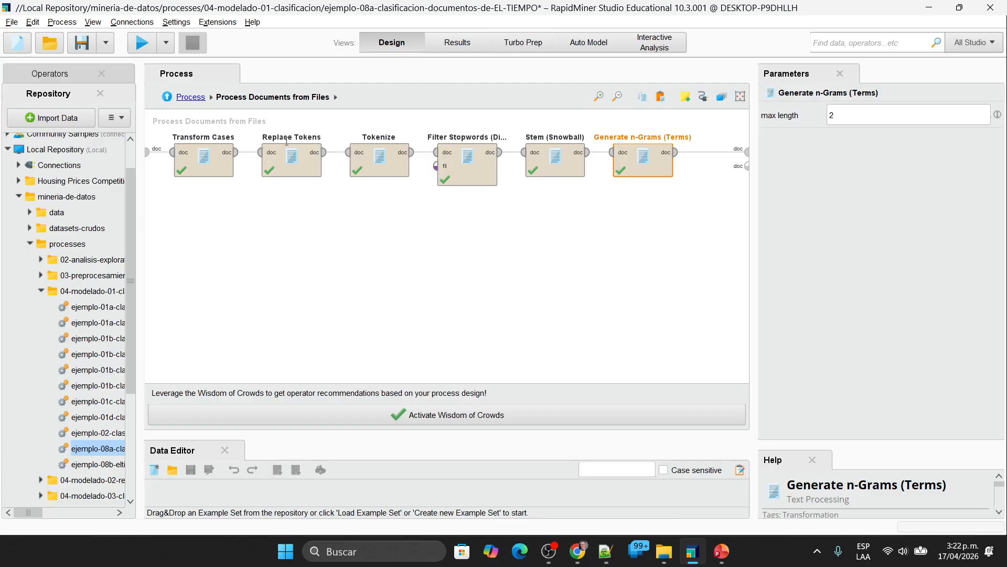
click(391, 242)
click(537, 151)
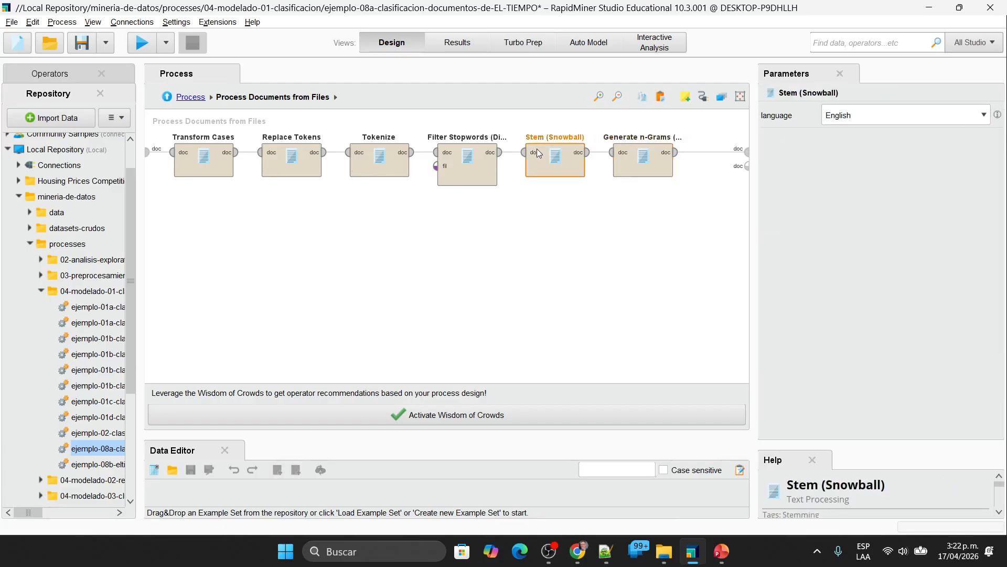
key(ctrl+z)
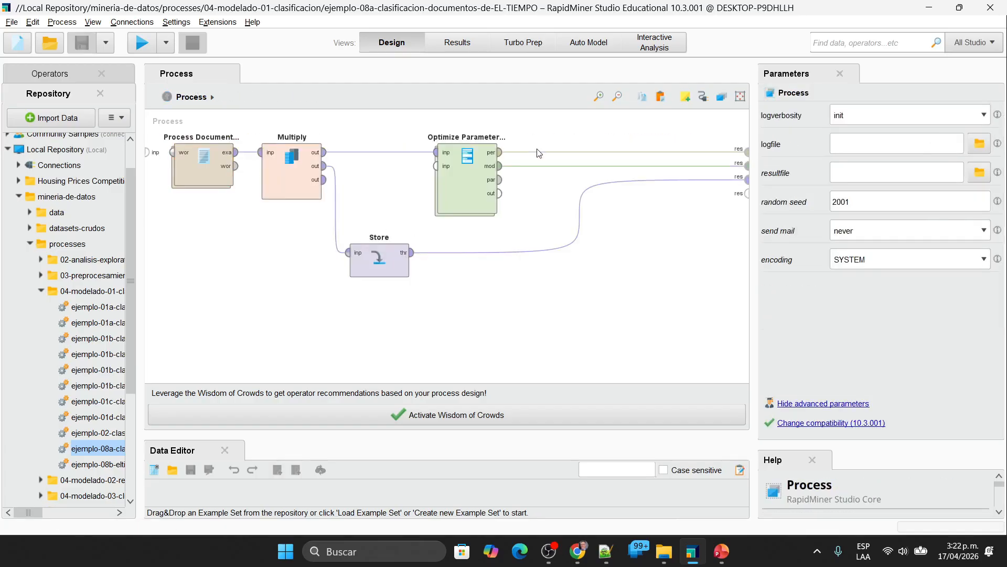
Step: Set the Stem (Snowball) language inside Process Documents from Files to Spanish and save the main process
double_click(203, 163)
click(929, 116)
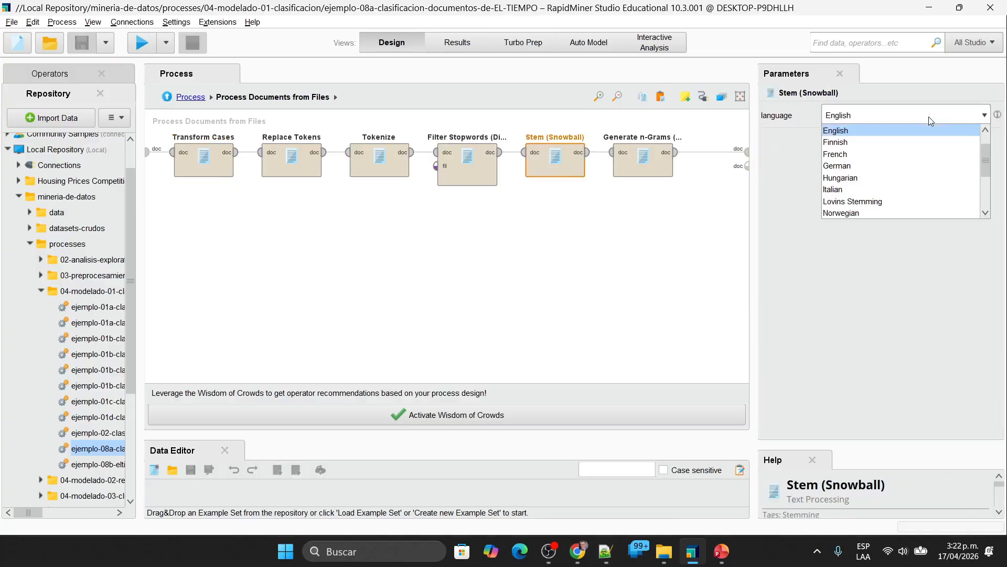
scroll(944, 158, down, 3)
click(868, 189)
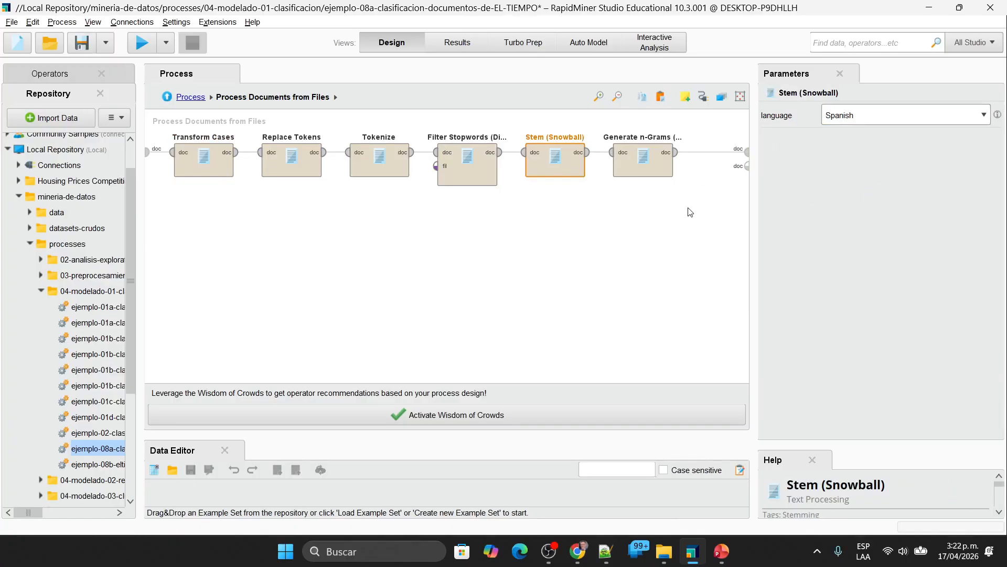
click(560, 240)
click(190, 97)
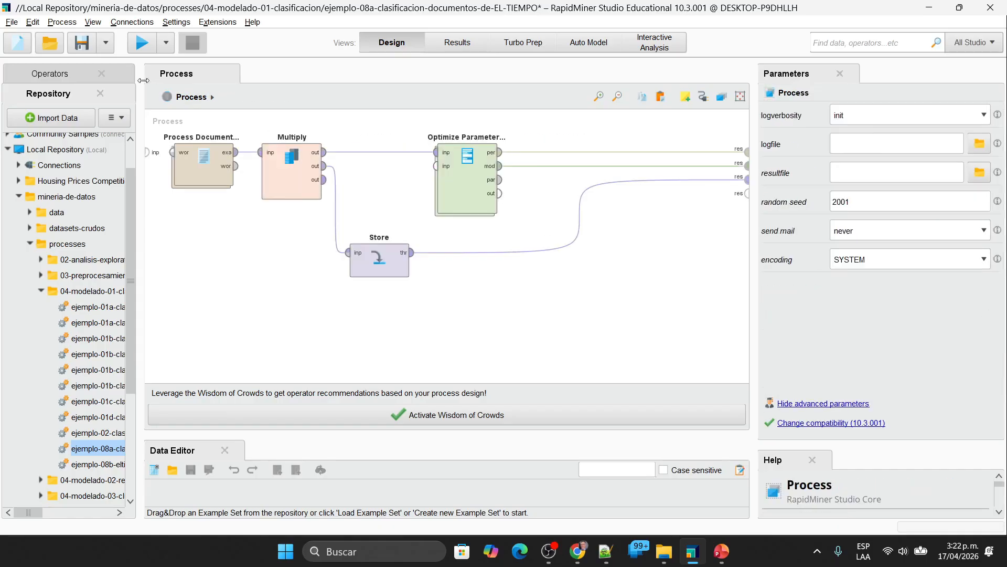
click(81, 42)
Step: Delete Multiply, Store and Optimize Parameters (Grid) and run the process with only Process Documents from Files
click(225, 163)
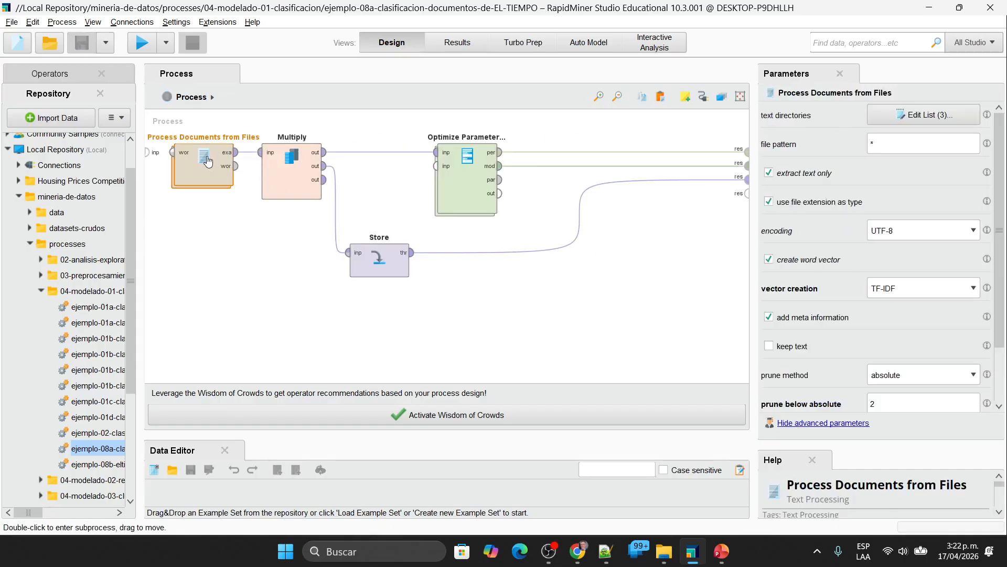
drag(606, 354, 252, 129)
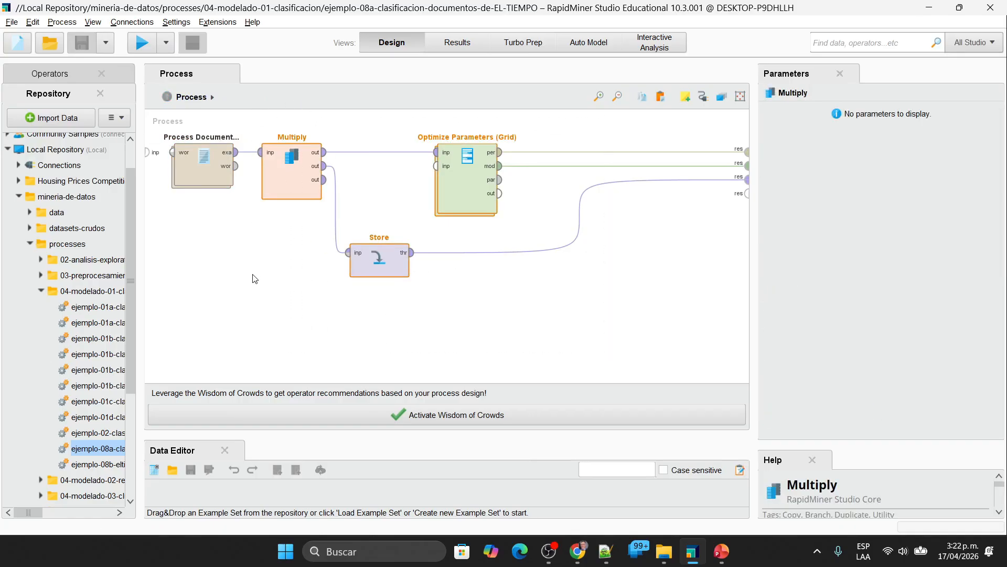
key(Delete)
click(142, 43)
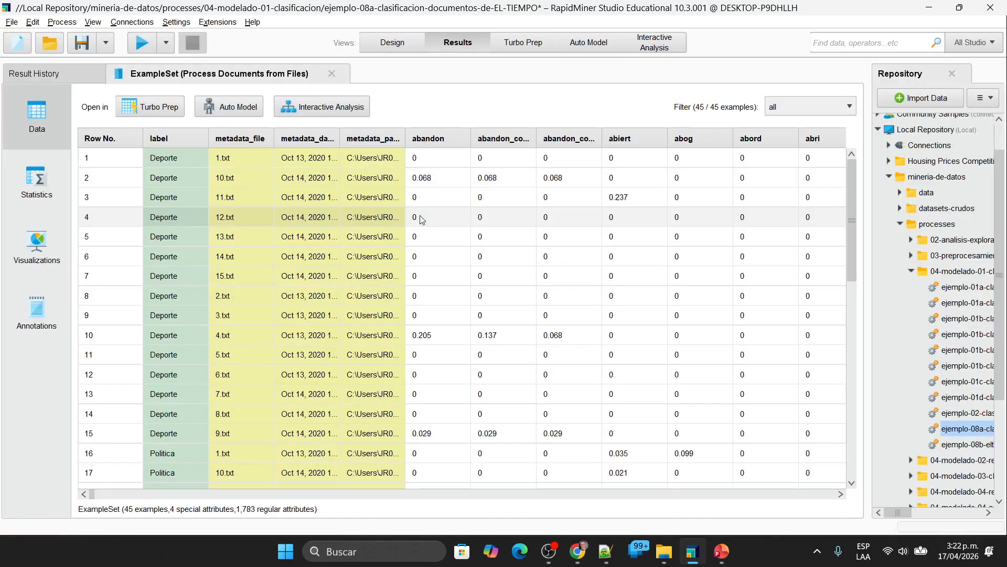
Step: Close the example set result and remove all entries from the result history
click(332, 74)
click(836, 105)
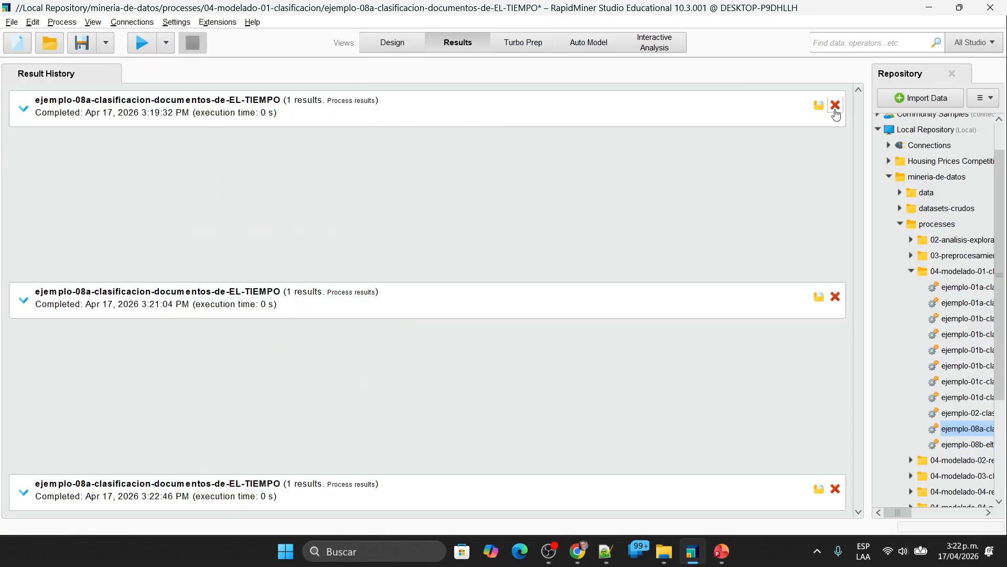
click(835, 105)
click(836, 274)
click(835, 489)
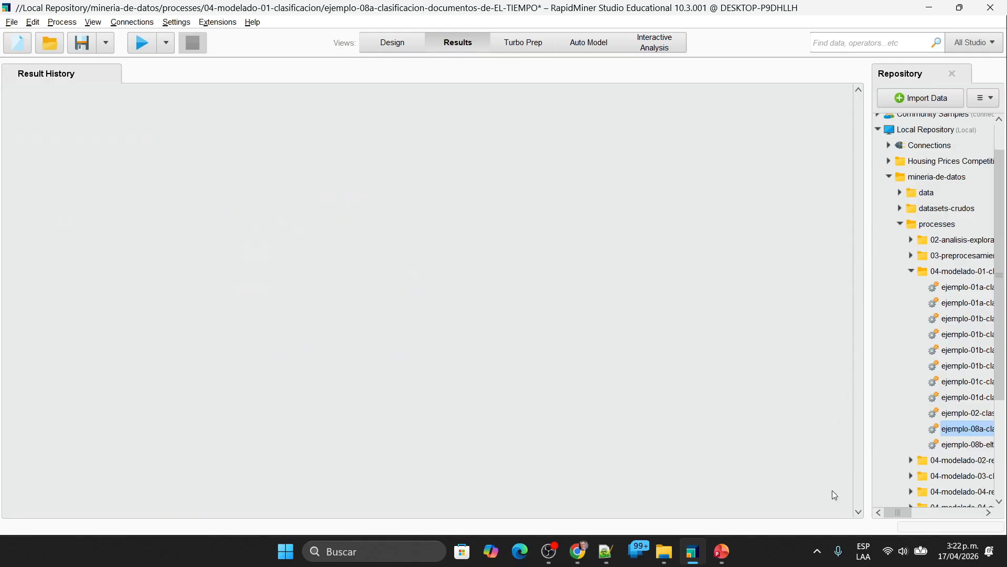
Step: Undo the deletion of Multiply, Store and Optimize Parameters (Grid) in the design and show the parameters of Optimize Parameters (Grid)
click(392, 42)
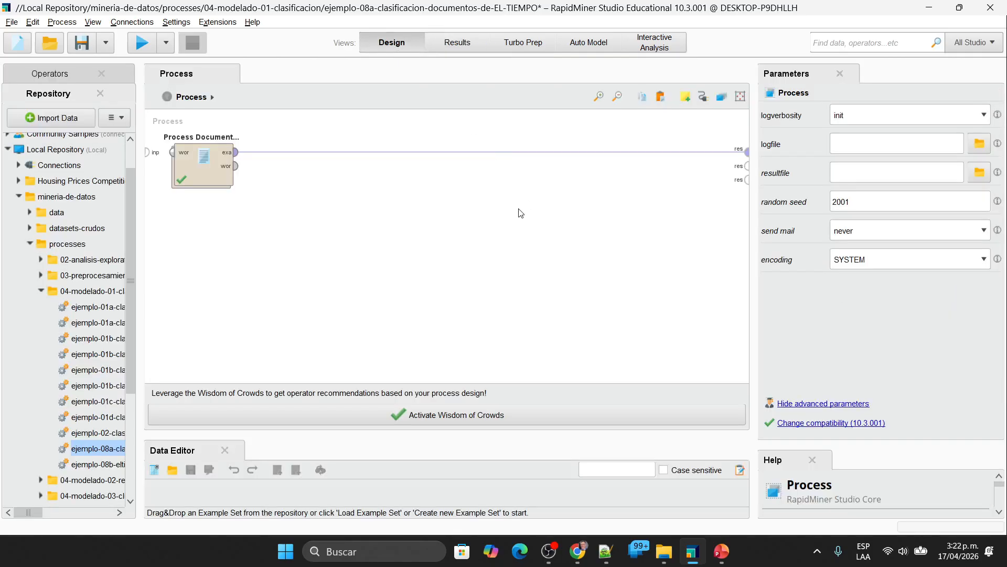
key(ctrl+z)
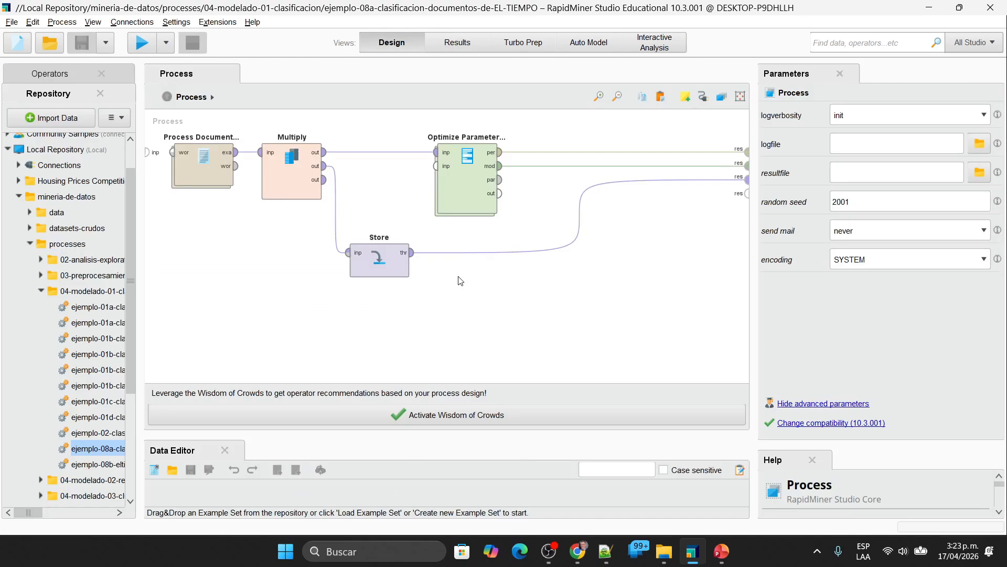
click(465, 175)
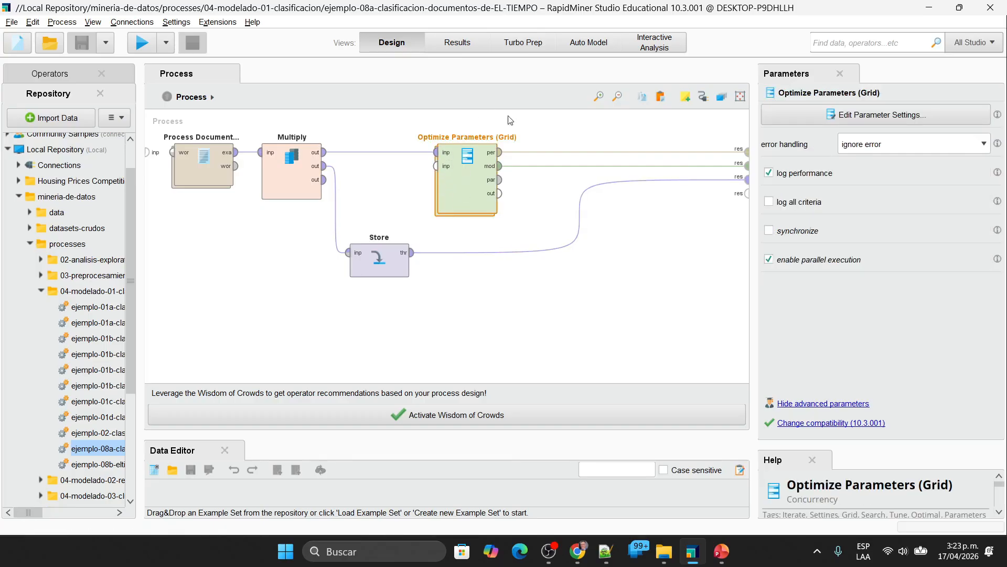
Step: Open Optimize Parameters (Grid) and its Validation subprocess to view the training and testing operators, and return to the main process
double_click(458, 196)
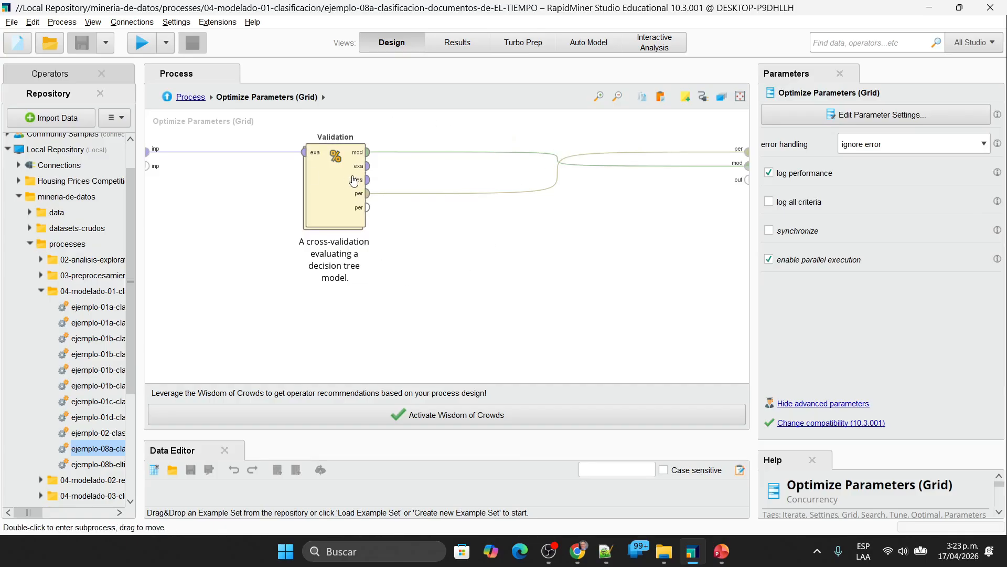
double_click(334, 186)
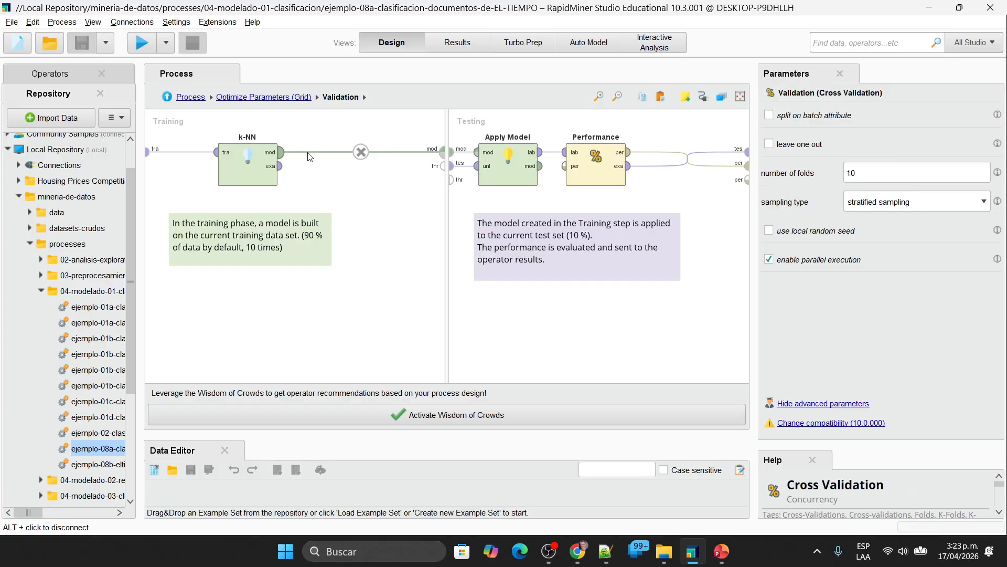
click(189, 97)
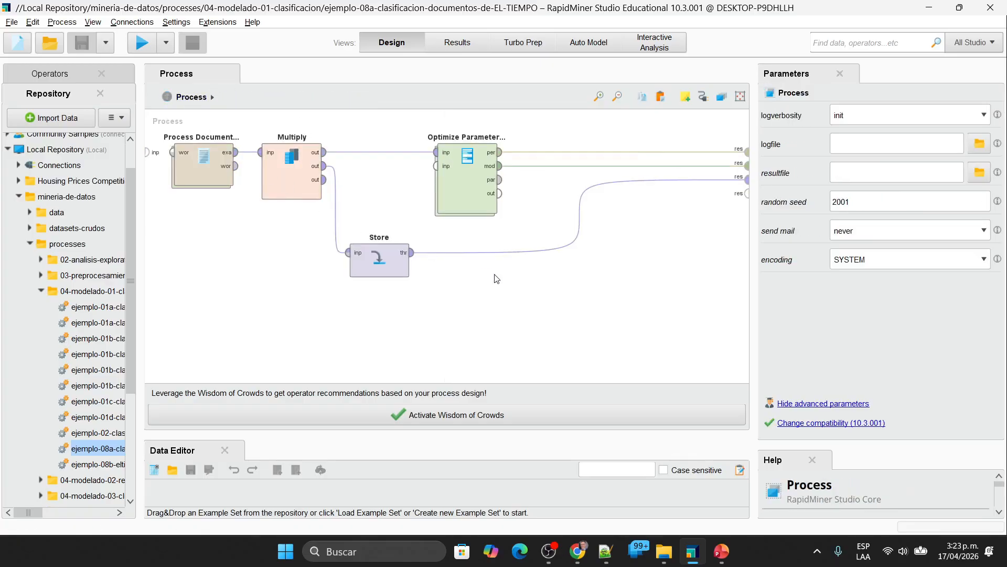
Step: Show the Store operator's repository entry and locate the eltiempo dataset in the data folder of mineria-de-datos
click(374, 257)
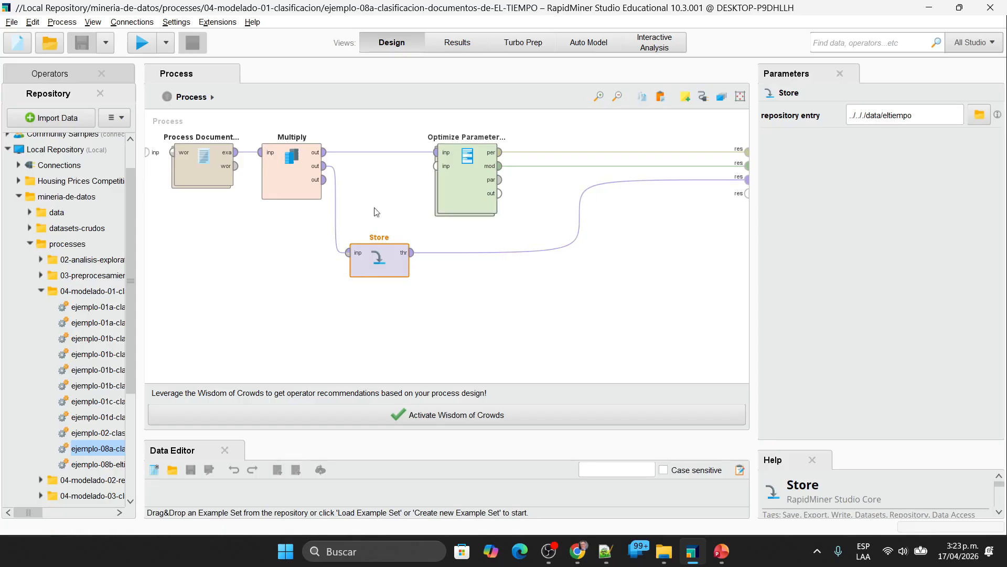
click(29, 212)
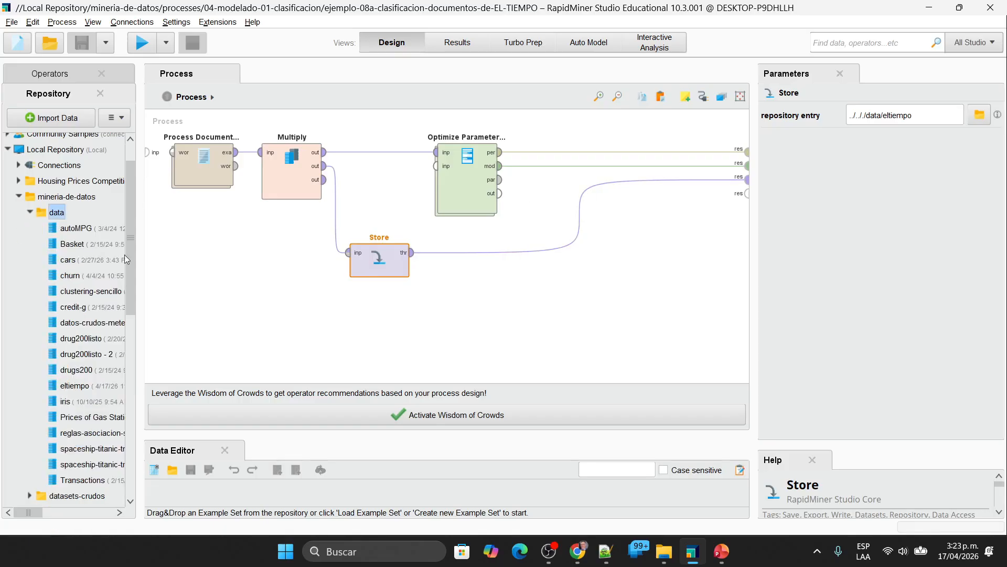
scroll(112, 303, down, 2)
click(66, 347)
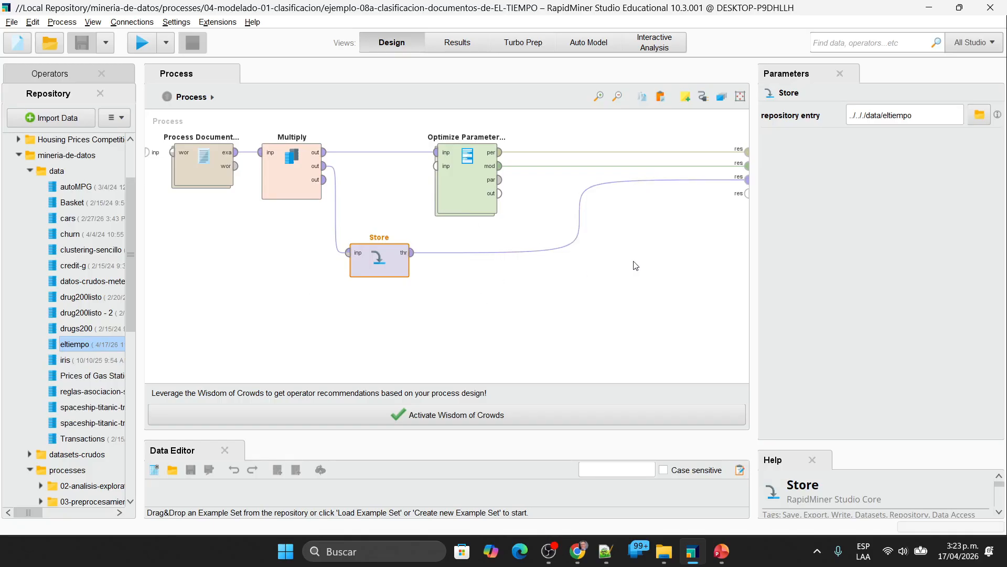
Step: Move Optimize Parameters (Grid) closer to Multiply and show the parameters of k-NN inside its Validation subprocess
drag(466, 195, 437, 196)
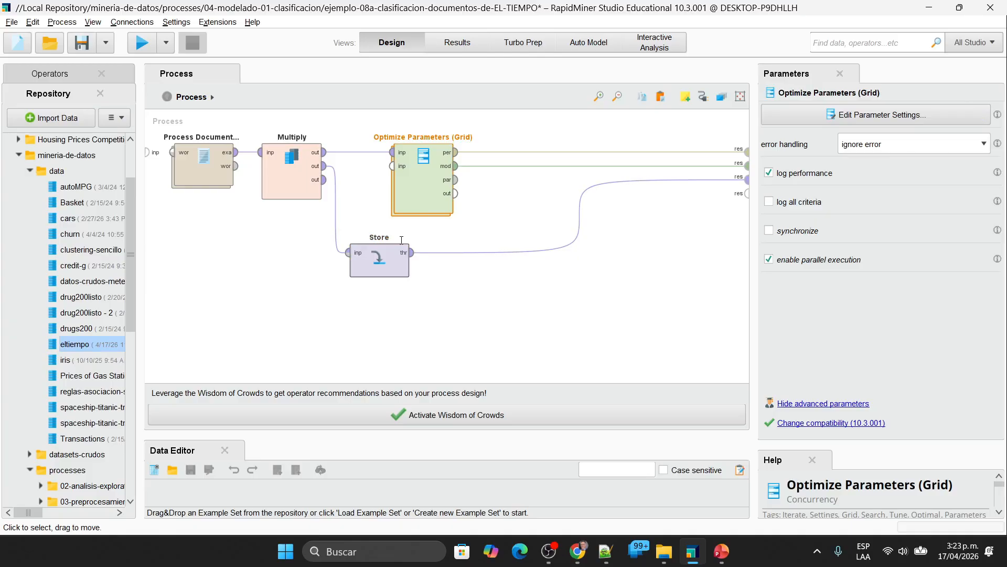
click(402, 240)
double_click(435, 179)
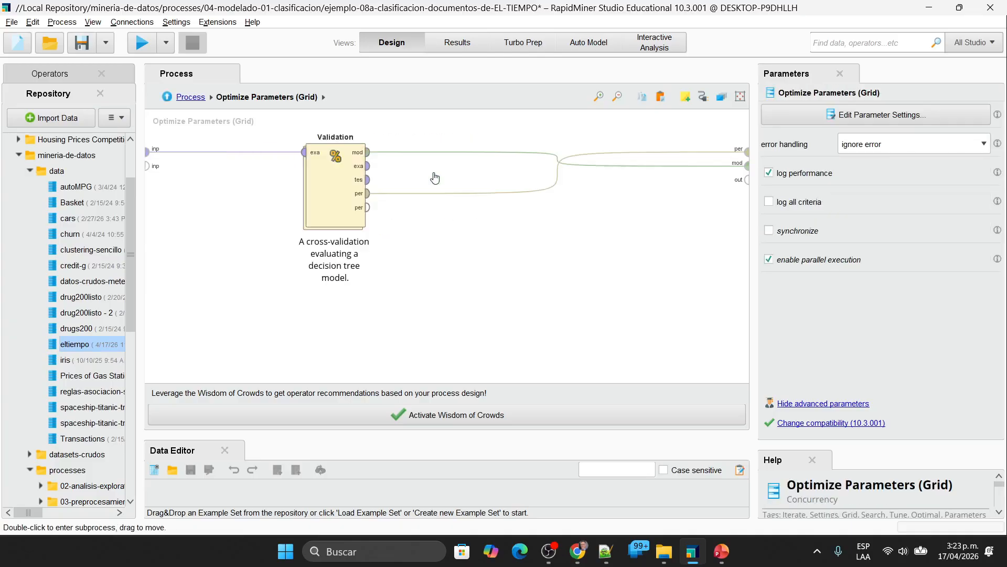
double_click(338, 181)
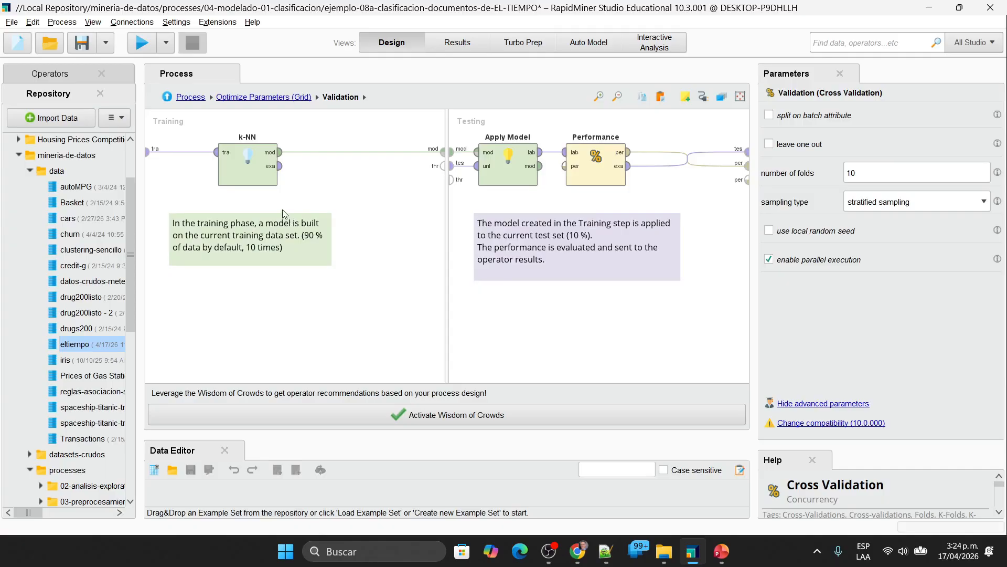
click(254, 181)
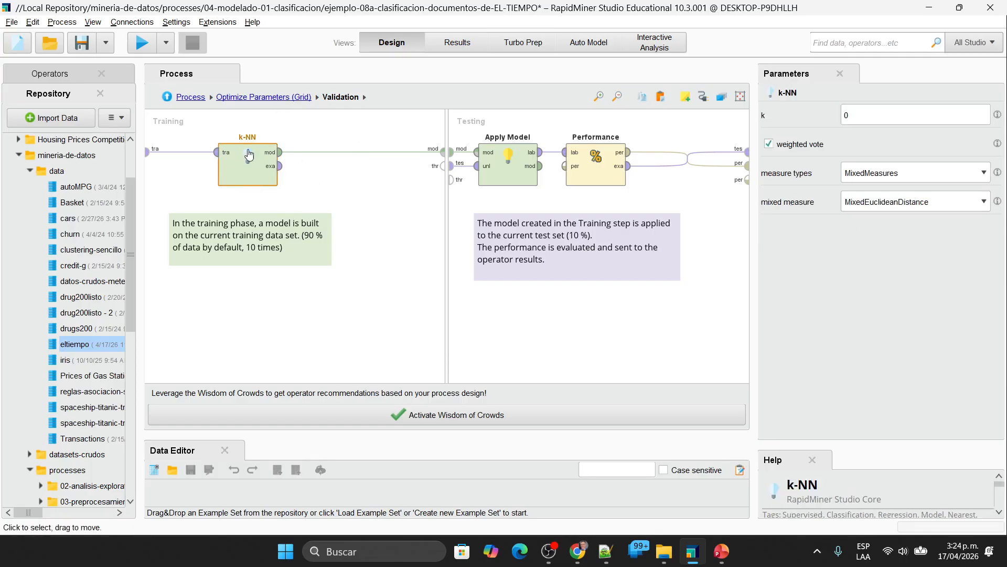
Step: Set k-NN's measure types to NumericalMeasures, review the numerical measure options, and set k to 1
mouse_move(268, 156)
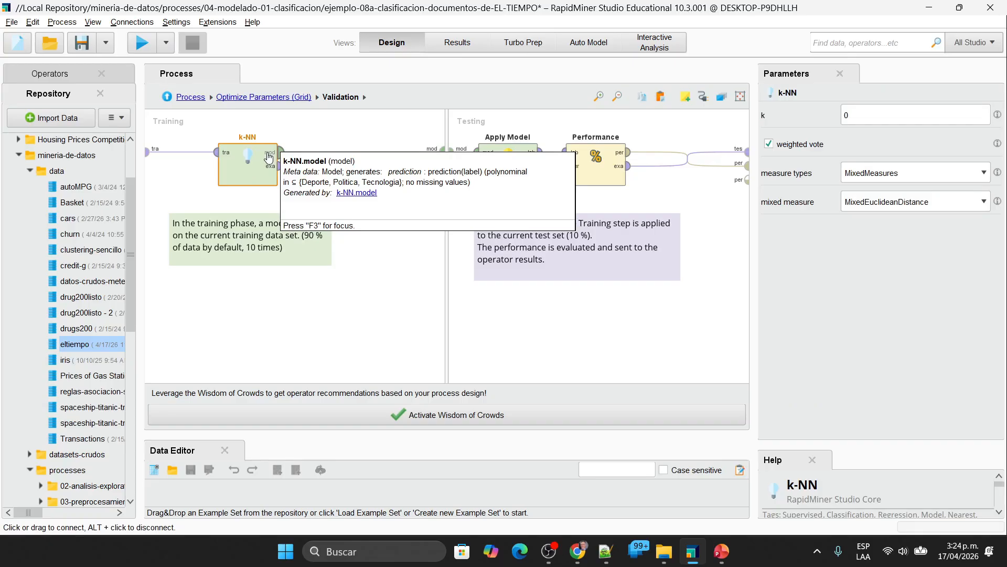
click(928, 206)
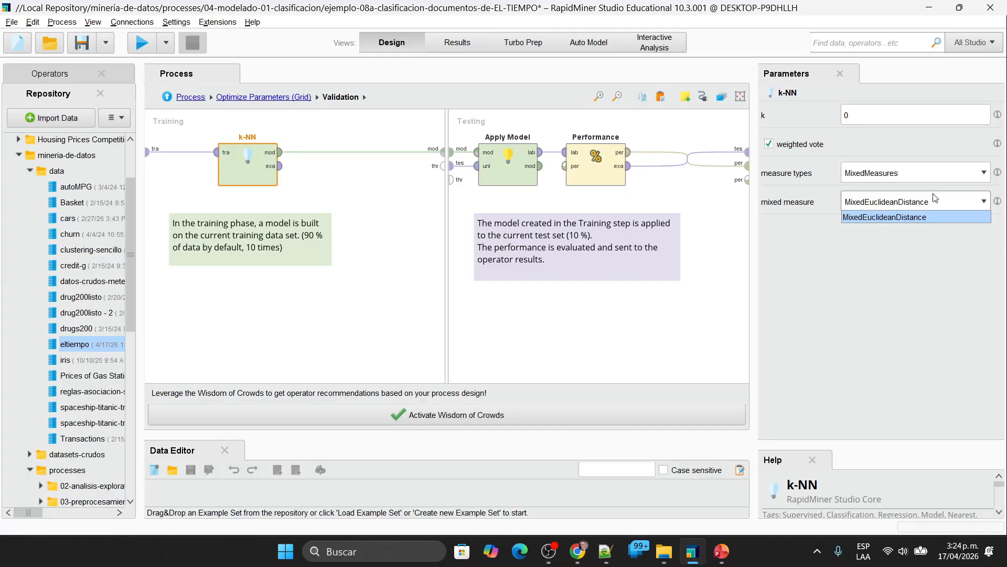
click(936, 177)
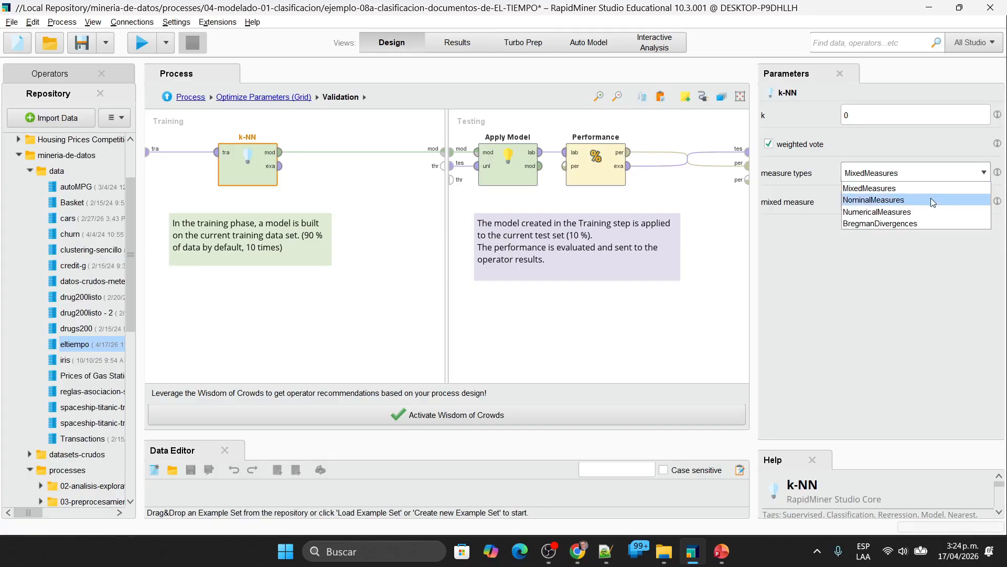
click(930, 211)
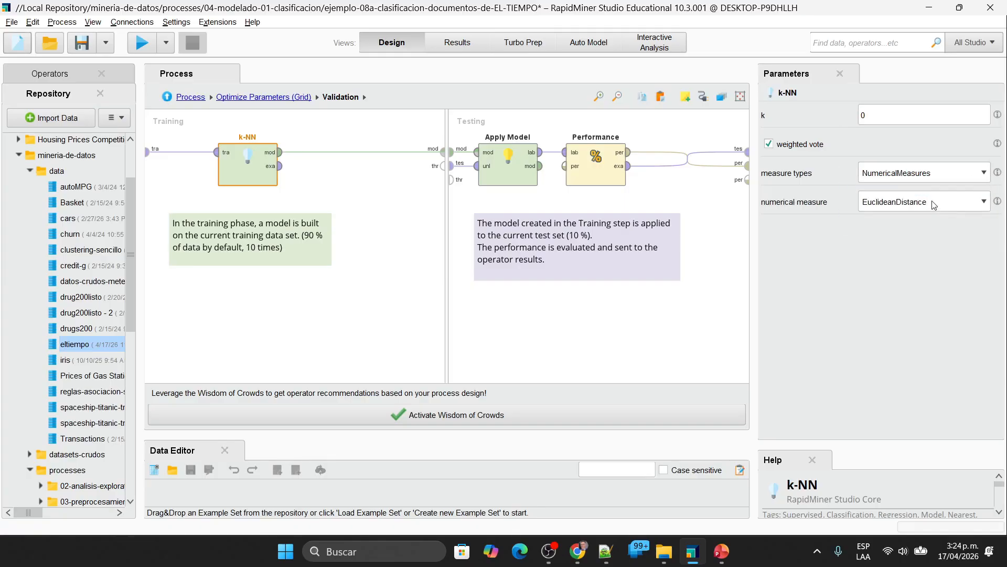
click(933, 204)
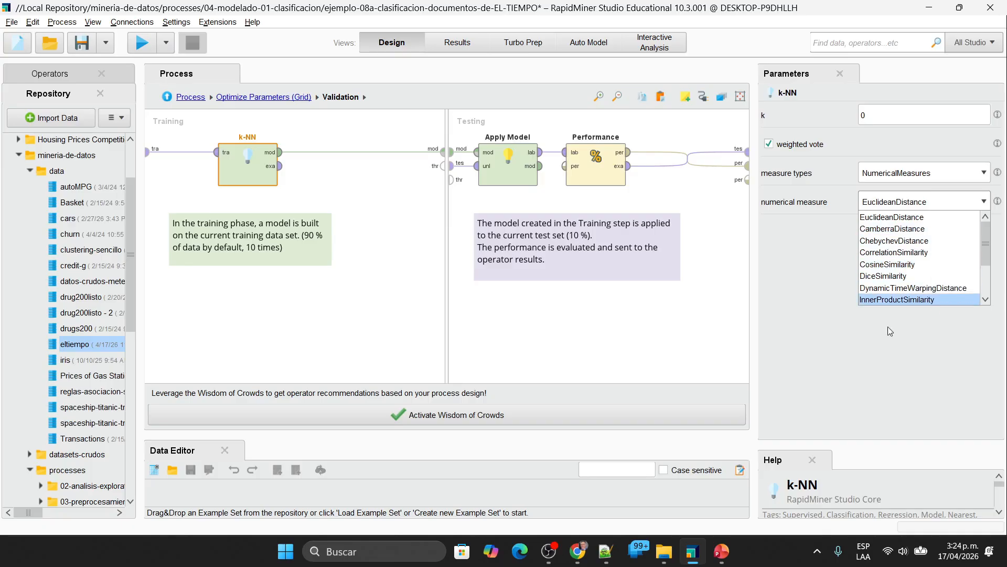
click(848, 381)
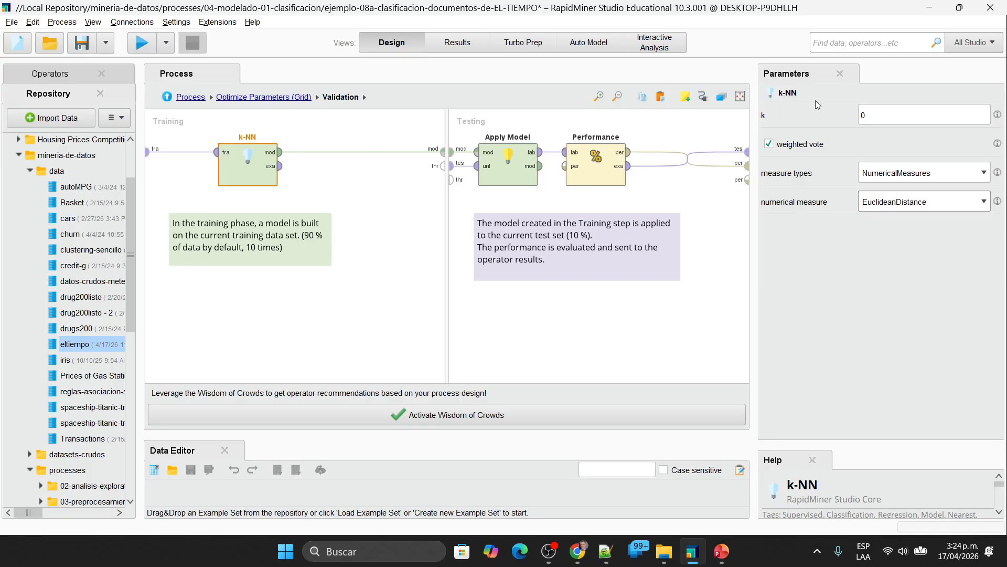
click(900, 122)
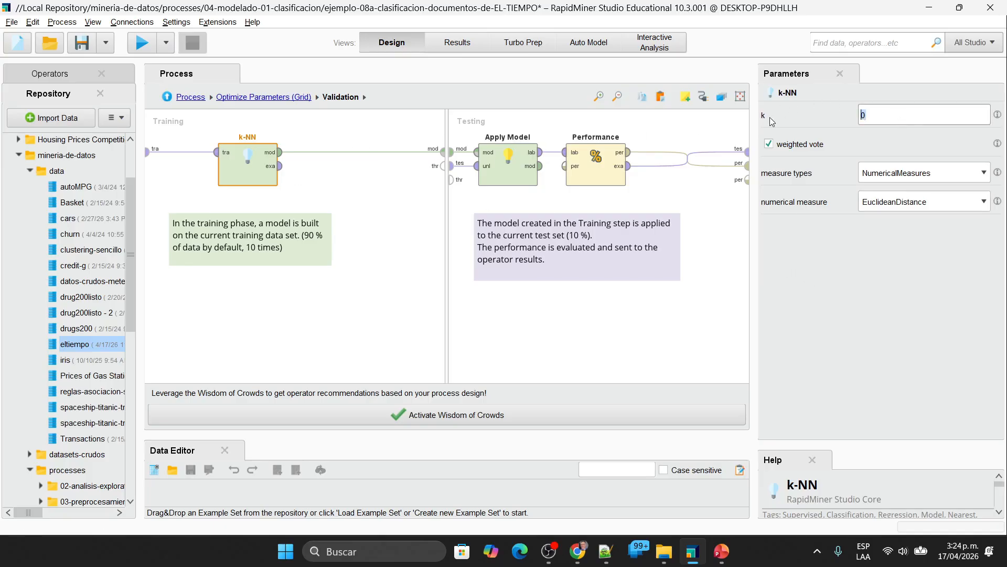
text(1)
Step: In the parameter settings of Optimize Parameters (Grid), set the minimum of k-NN.k to 1 and review the values of k-NN.numerical_measure
click(281, 99)
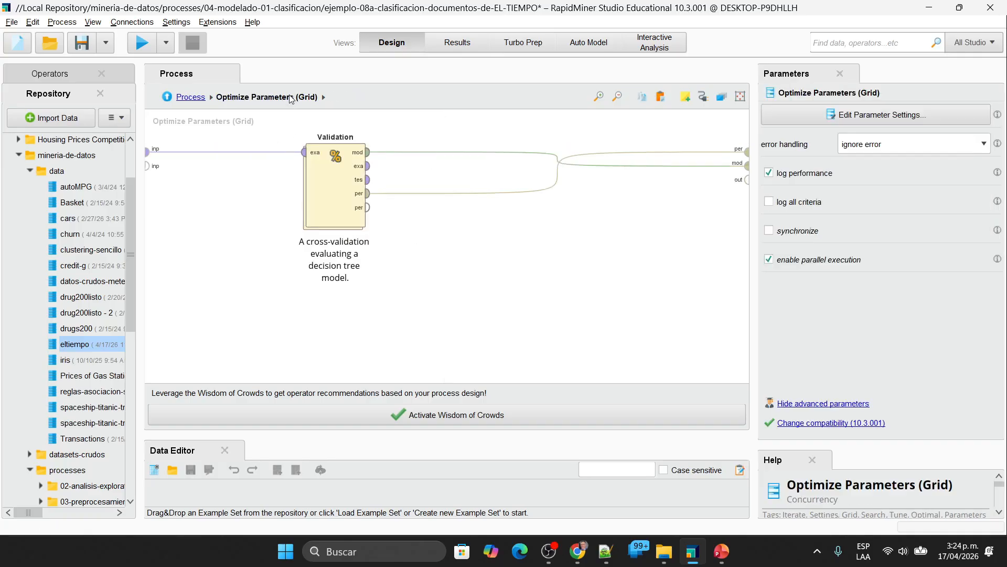
click(190, 97)
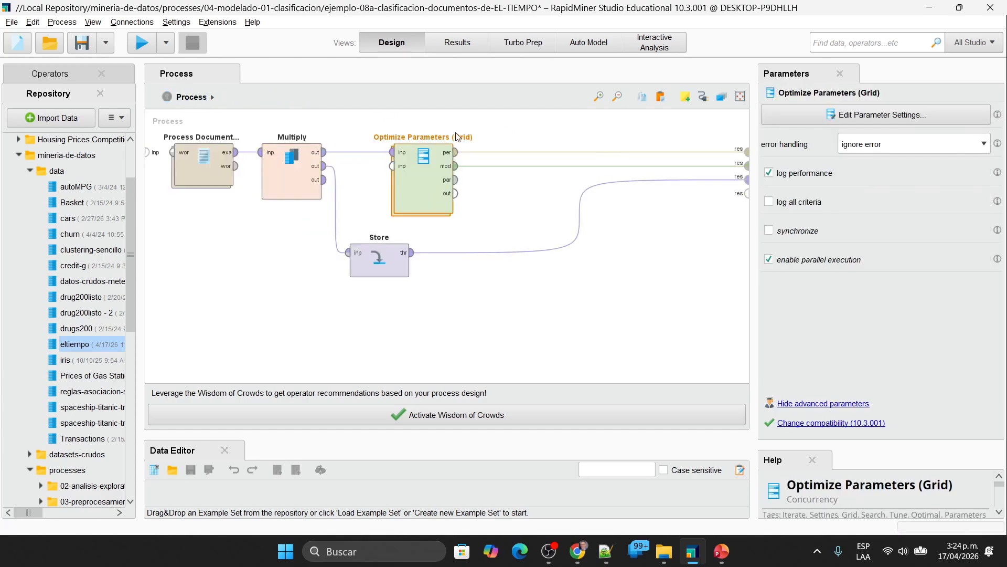
click(927, 118)
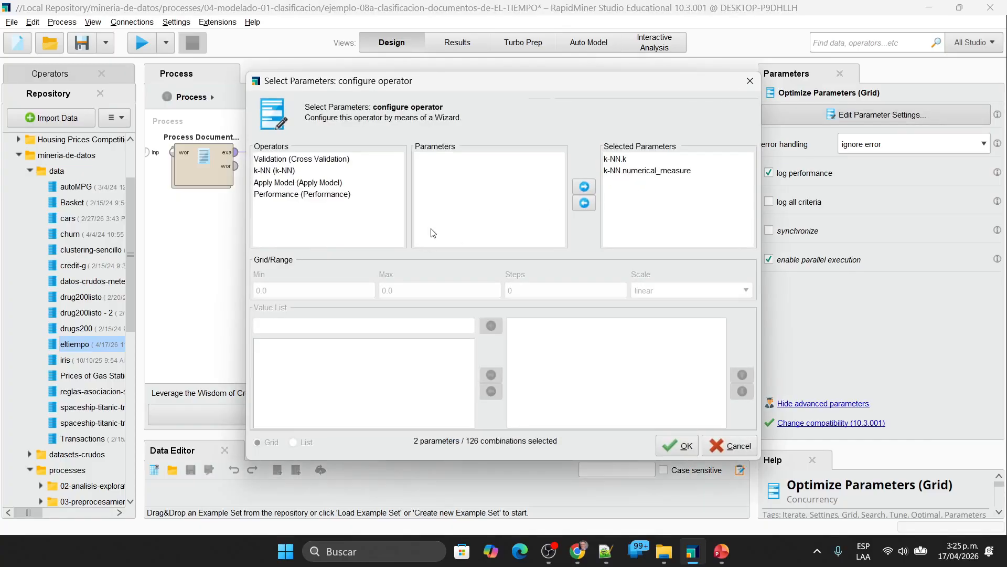
click(629, 160)
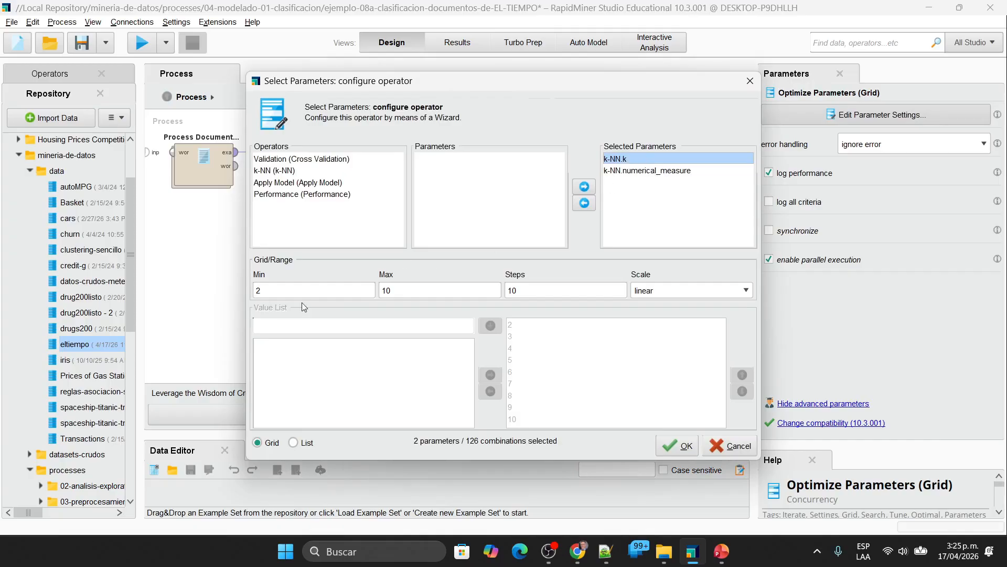
click(656, 172)
click(622, 162)
text(1)
key(Tab)
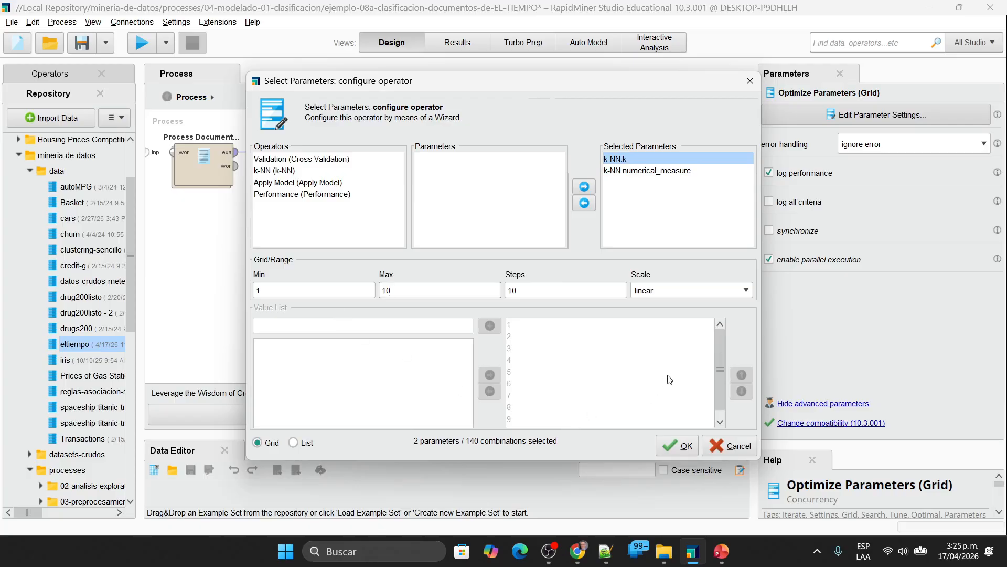
mouse_move(716, 344)
mouse_down()
mouse_move(717, 398)
mouse_move(717, 341)
mouse_up()
click(660, 172)
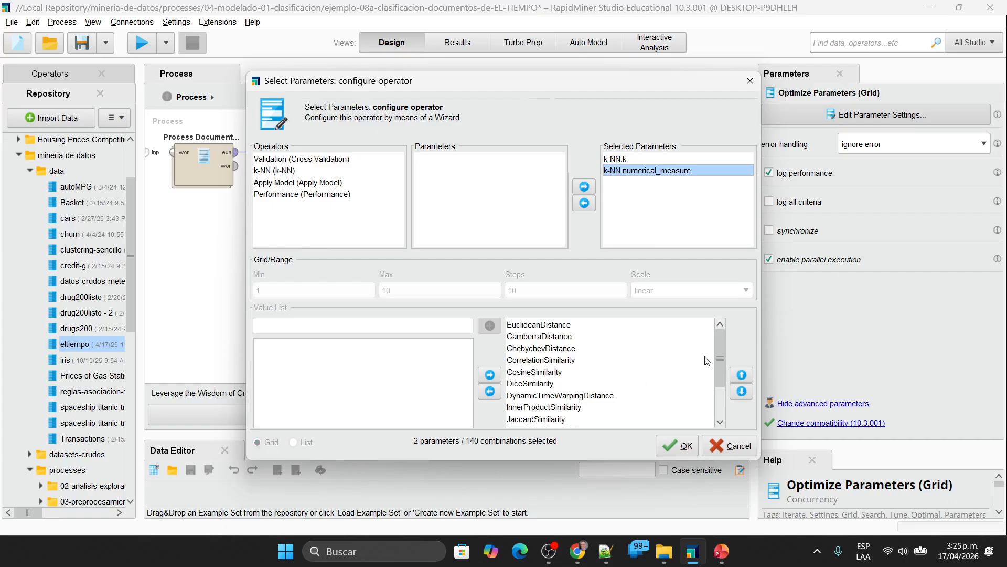
drag(718, 362, 735, 329)
click(679, 446)
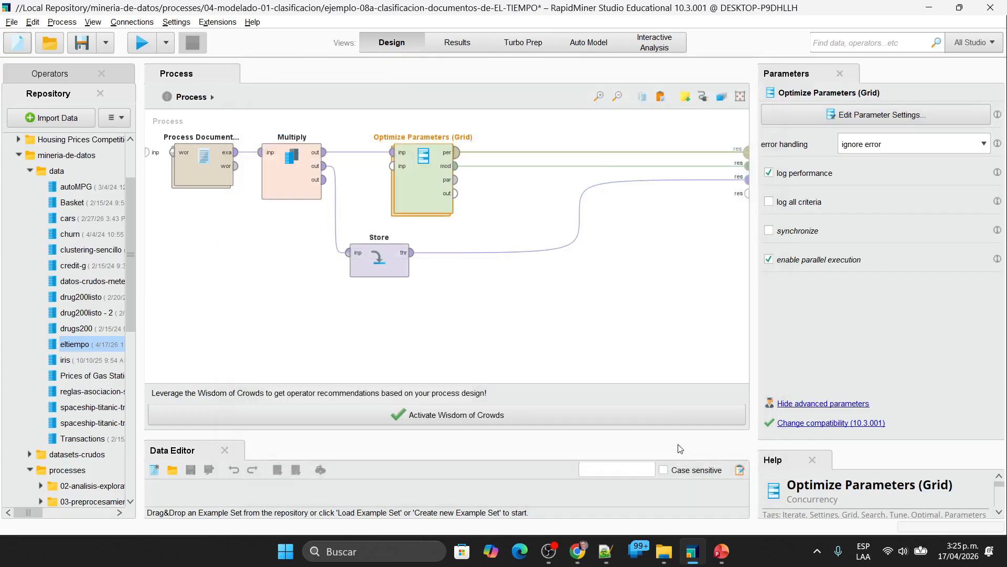
Step: Run the process, widen the k-NN.numerical_measure column of the optimization results and sort the rows by accuracy in descending order
click(505, 367)
click(139, 44)
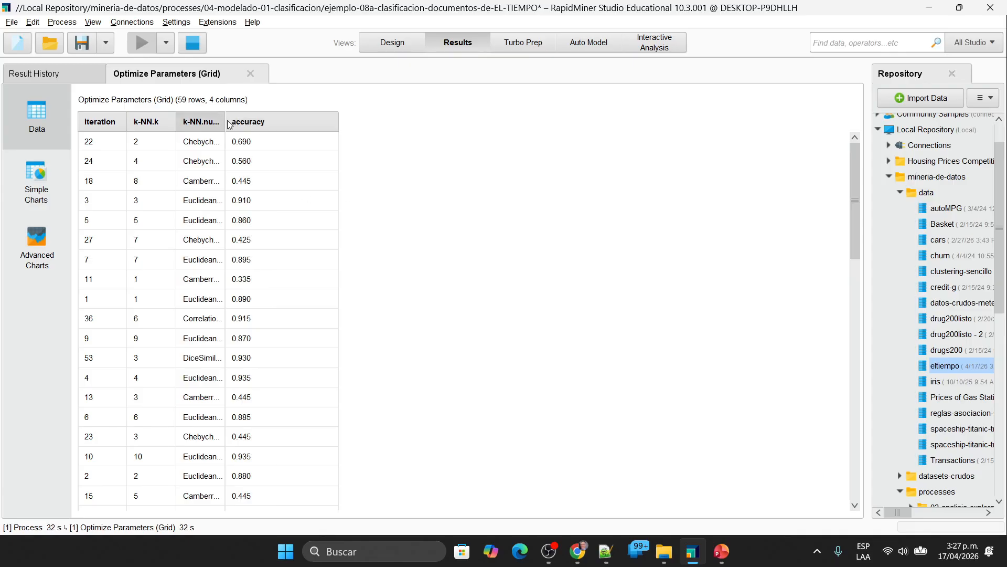
drag(226, 122, 252, 122)
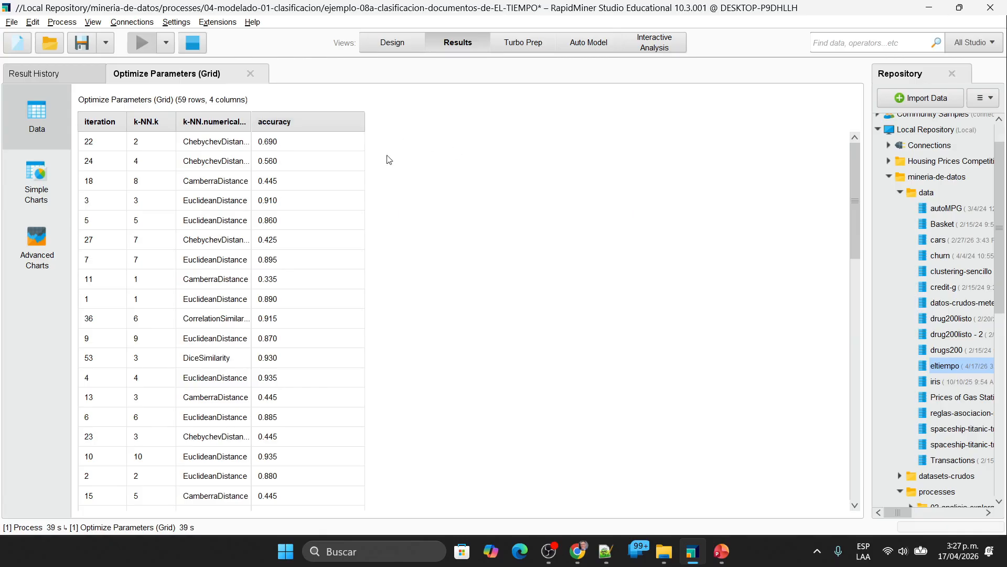
click(275, 123)
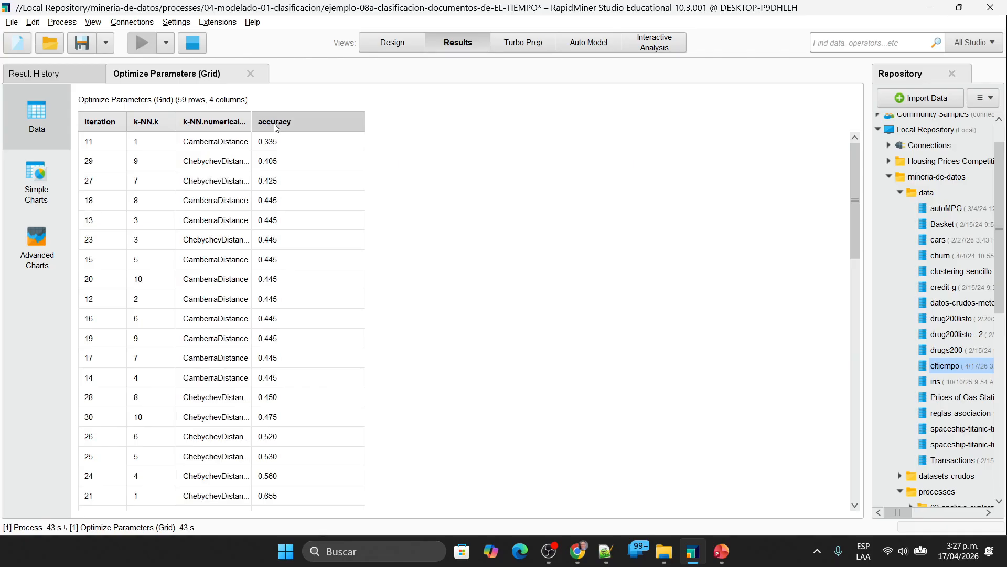
click(275, 124)
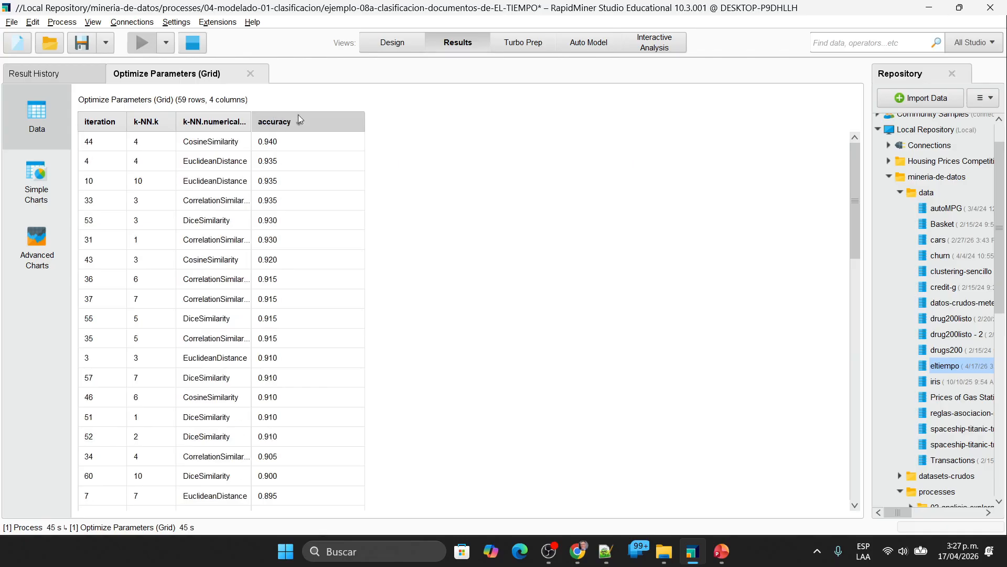
click(275, 121)
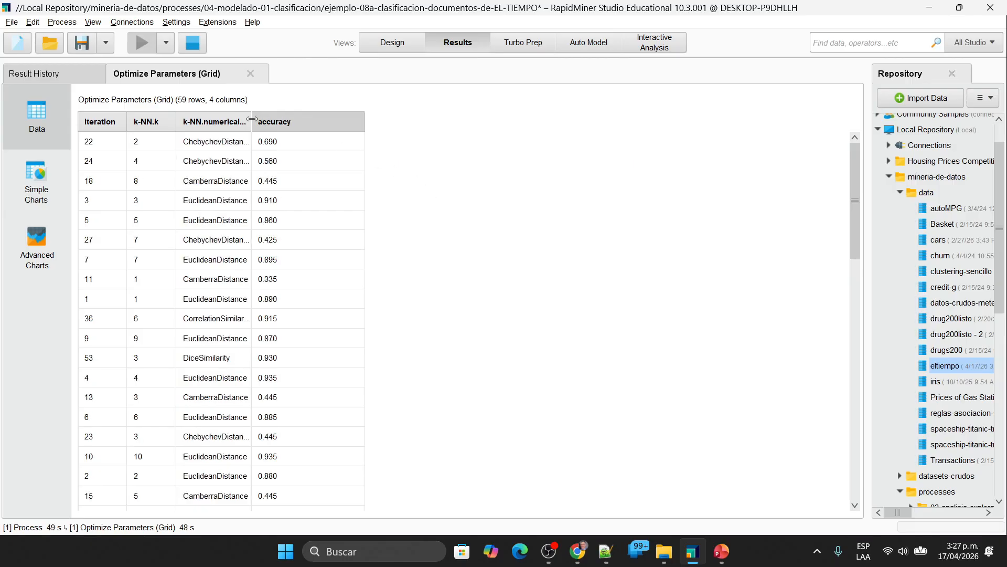
drag(254, 118, 290, 119)
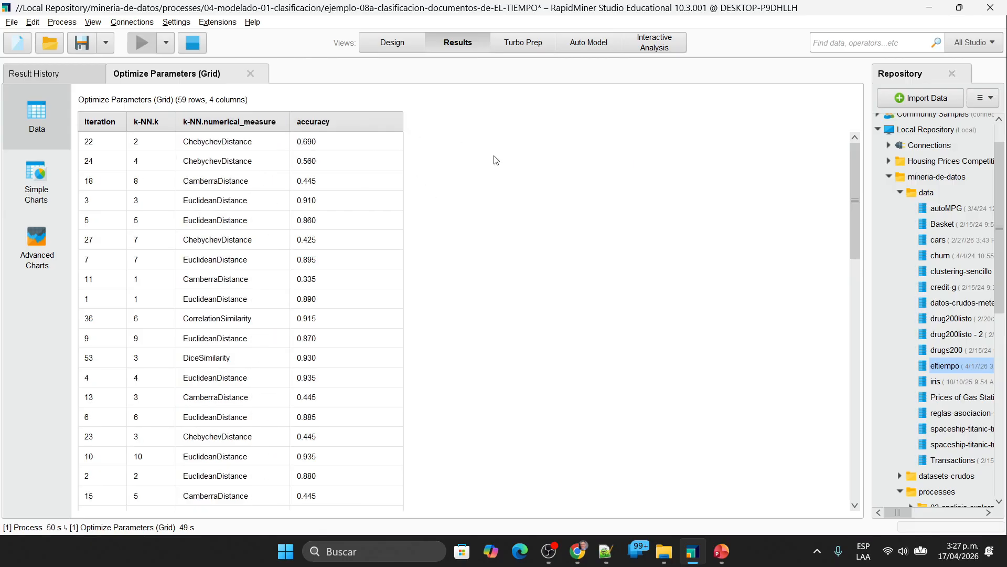
click(326, 124)
click(325, 125)
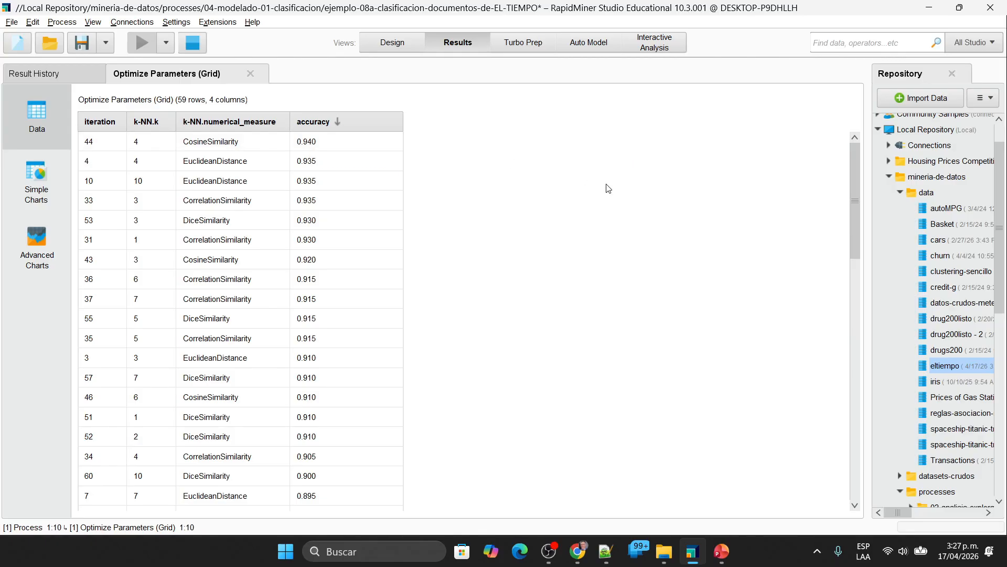
Step: Return to the process design and undo the latest changes to k-NN and Optimize Parameters (Grid), including its repositioning
click(390, 49)
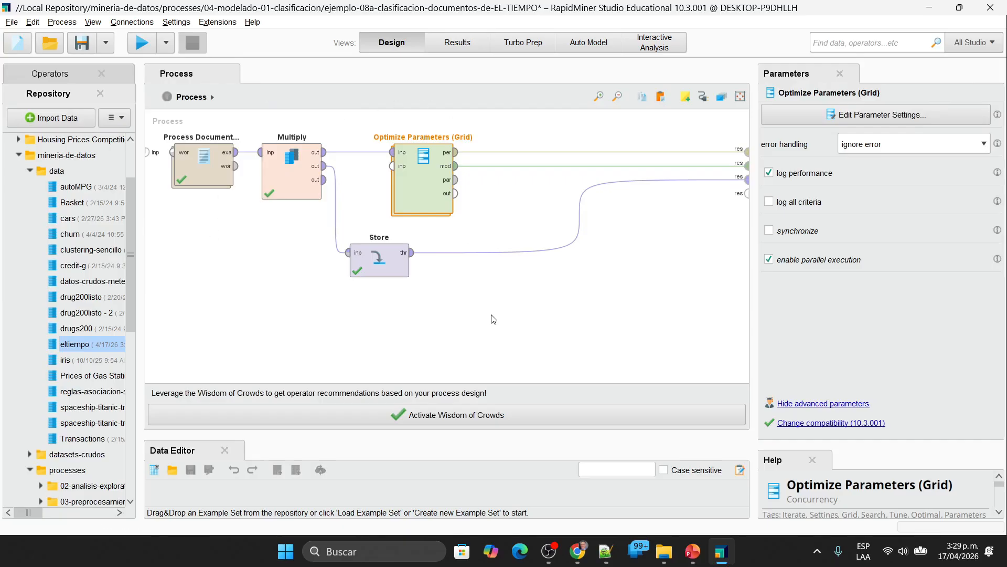
key(ctrl+z)
key(ctrl+z)
key(ctrl+z)
key(ctrl+z)
key(ctrl+z)
key(ctrl+z)
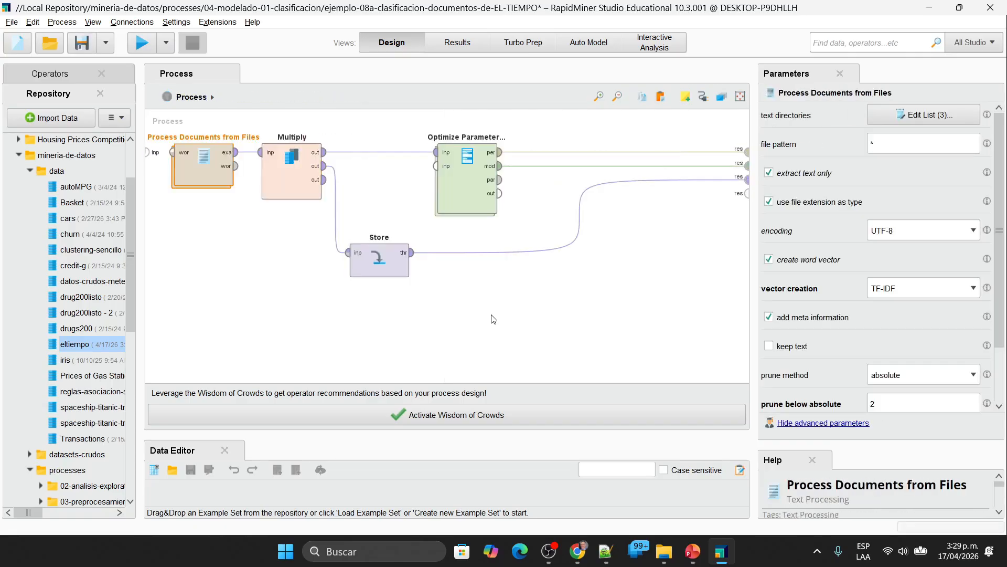
Step: Review the selected values of k-NN.numerical_measure in the parameter settings of Optimize Parameters (Grid), leaving the settings without changes
click(268, 244)
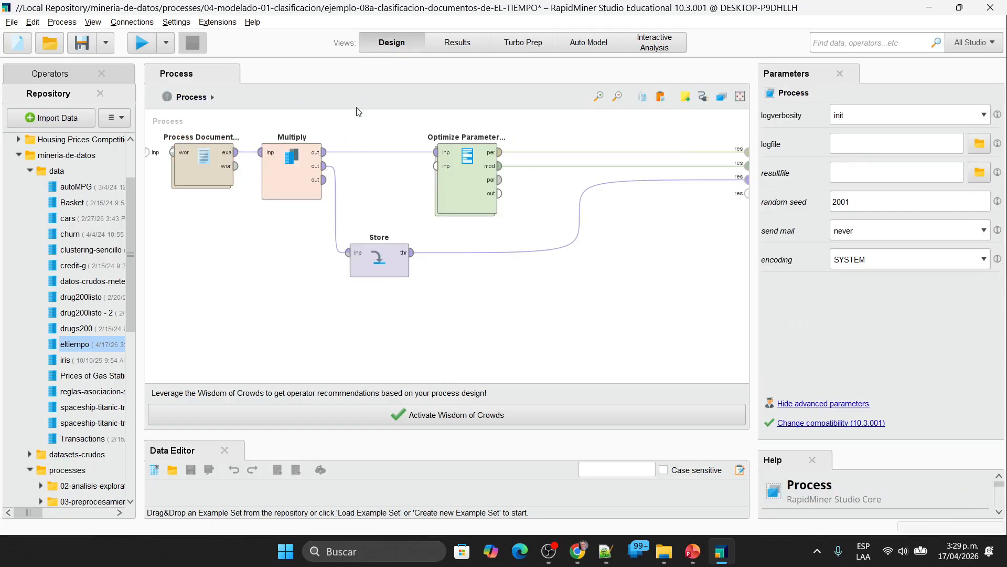
click(466, 181)
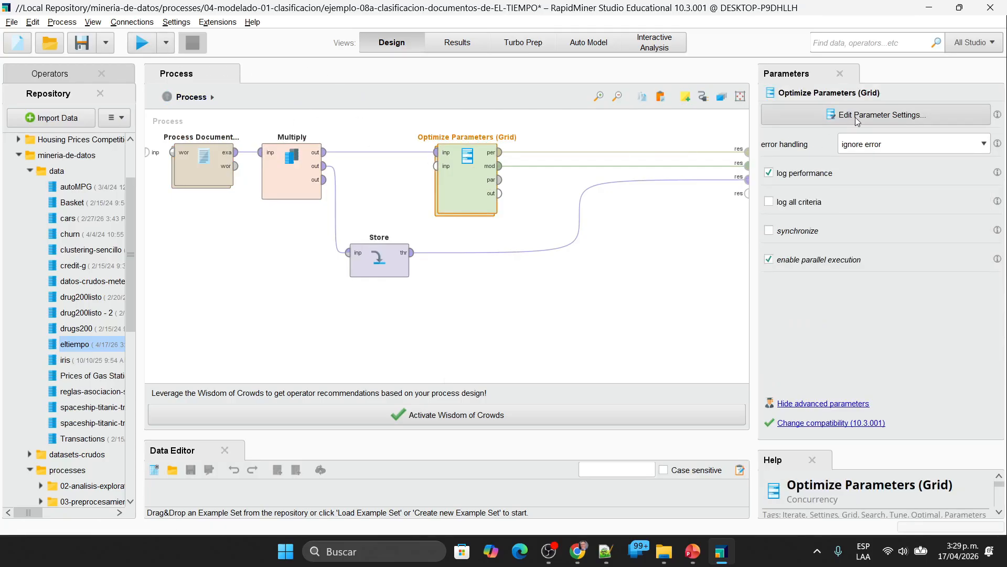
click(857, 117)
click(636, 172)
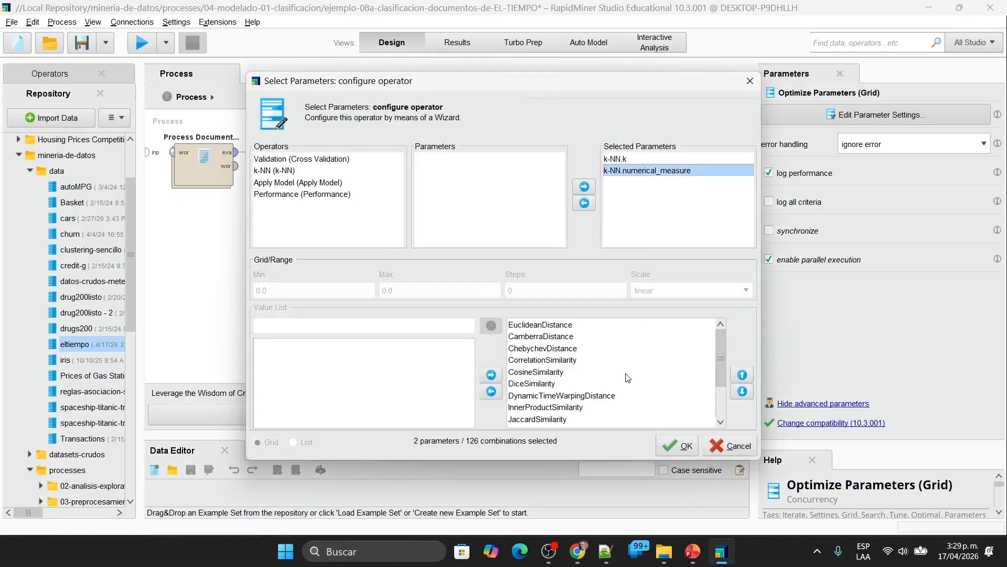
scroll(628, 378, down, 2)
scroll(628, 378, up, 2)
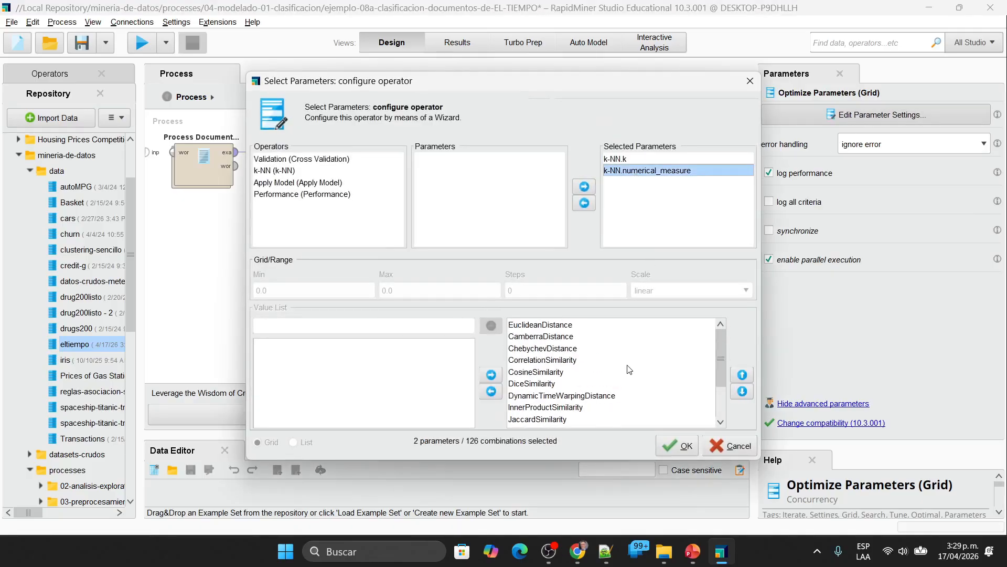
click(733, 448)
click(587, 344)
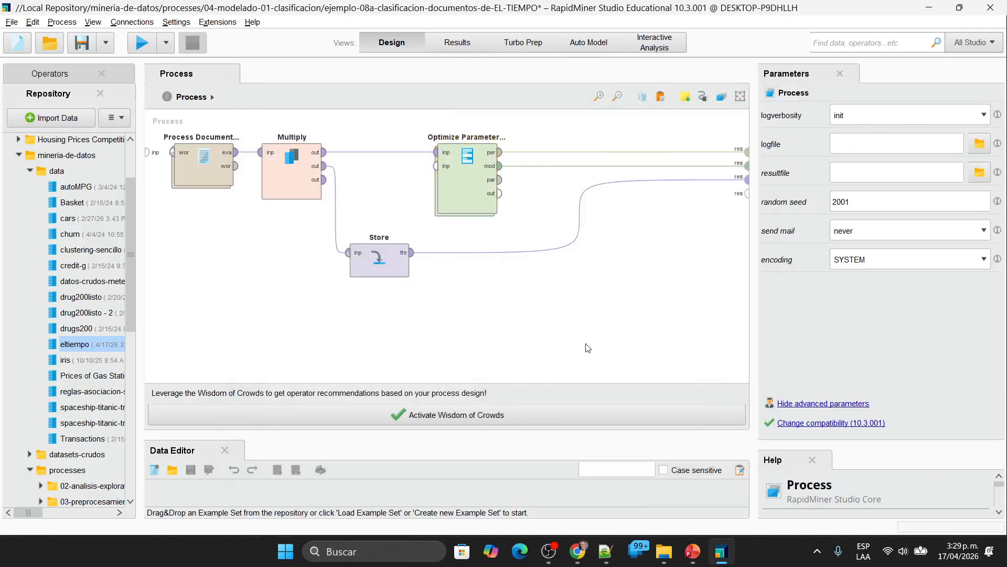
Step: Run the process and review the resulting k-NN model description and the accuracy table of the performance vector
click(146, 48)
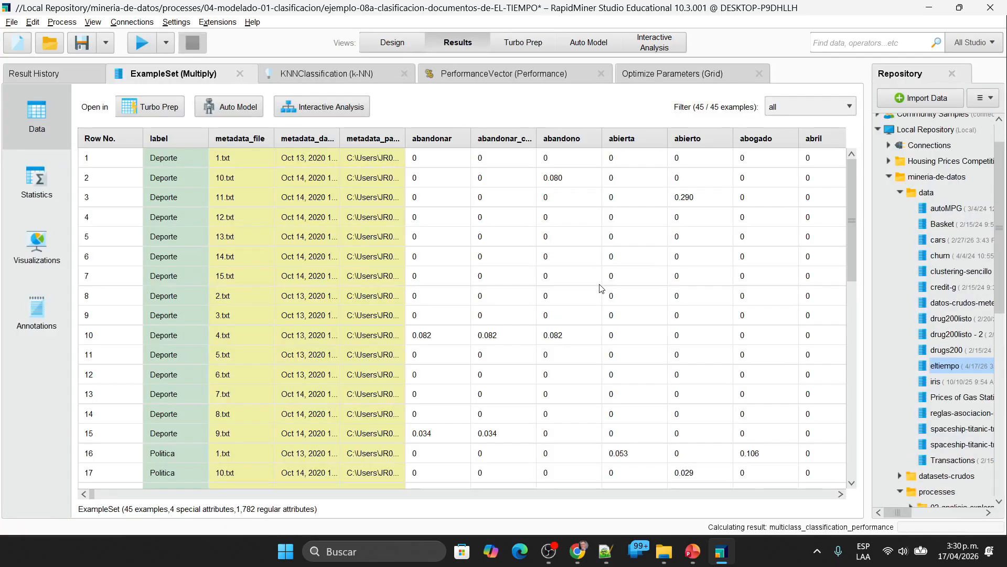
click(371, 79)
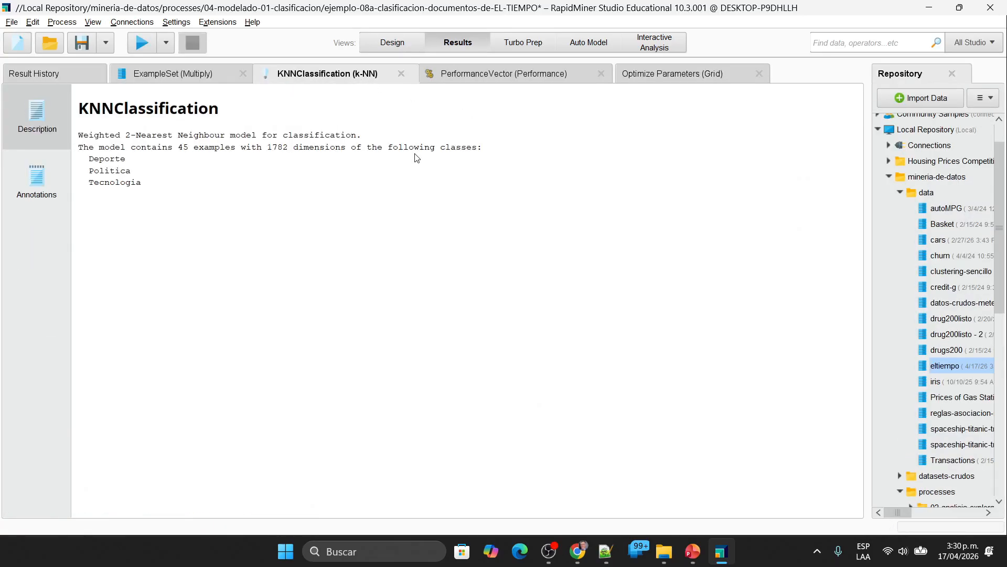
click(468, 79)
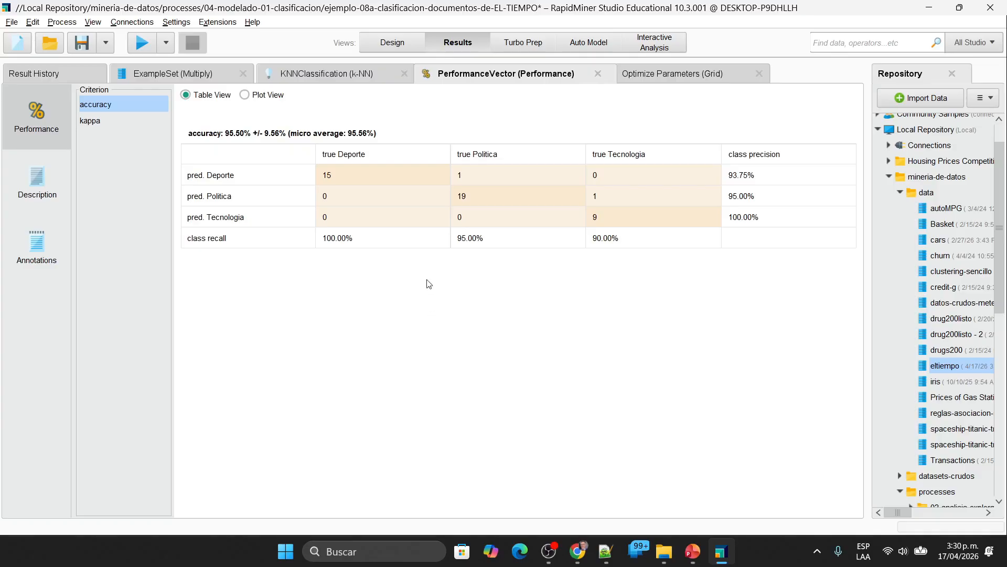
Step: Close the k-NN model, performance, Optimize Parameters (Grid) and ExampleSet results and return to the process design
click(406, 75)
click(402, 74)
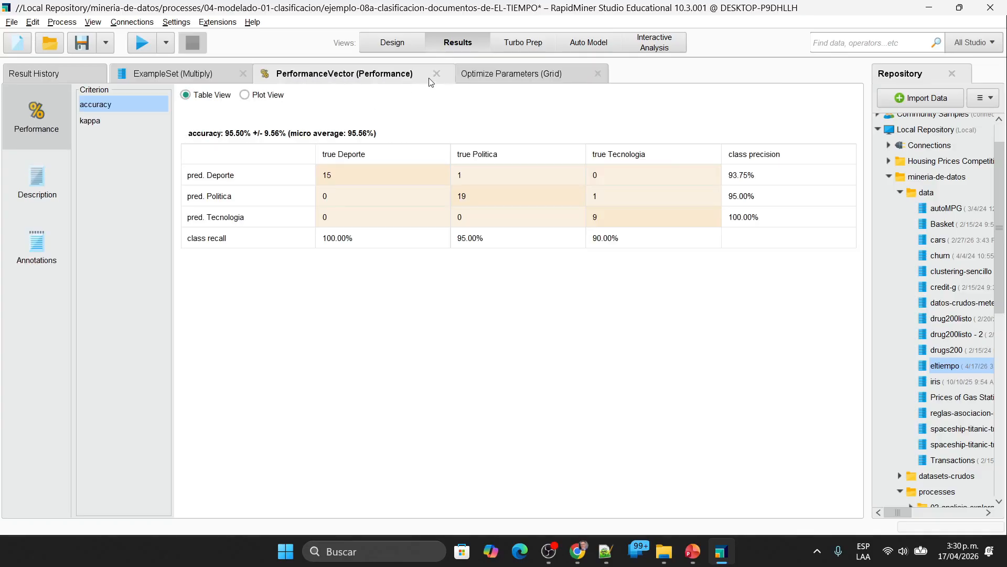
click(438, 74)
click(403, 74)
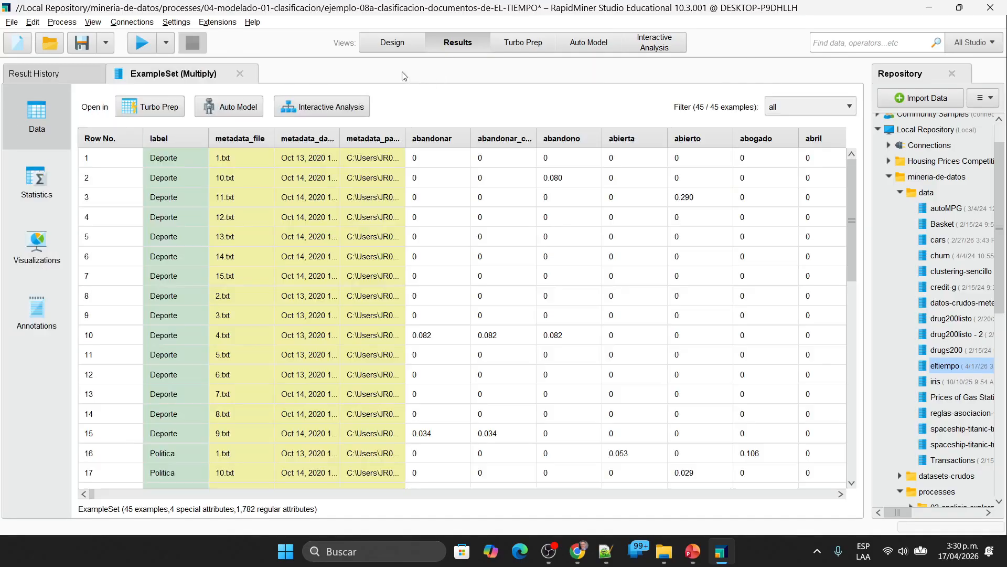
click(241, 74)
click(373, 46)
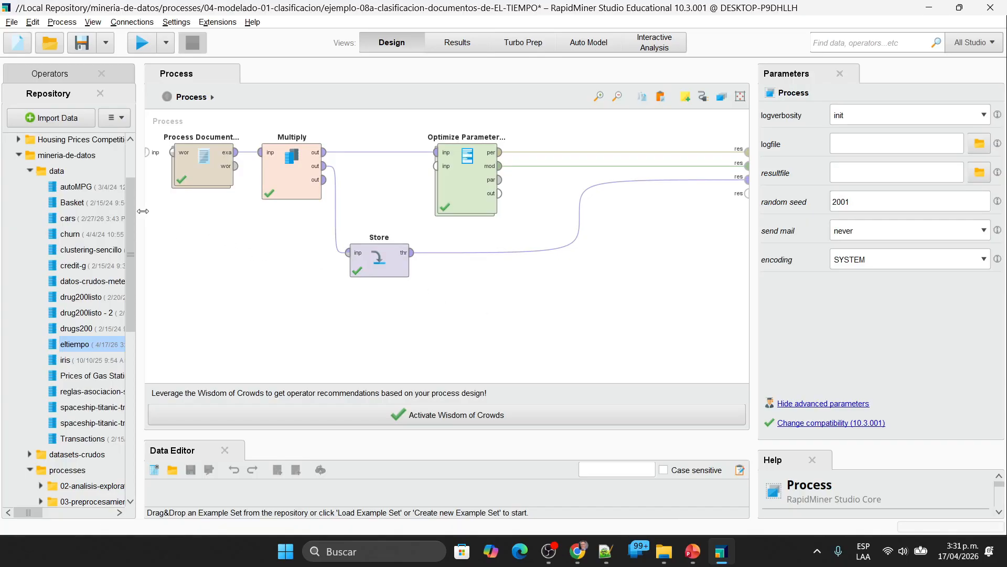
Step: Widen the Repository panel, check the Google Meet call in Chrome and return to RapidMiner
drag(159, 210, 348, 236)
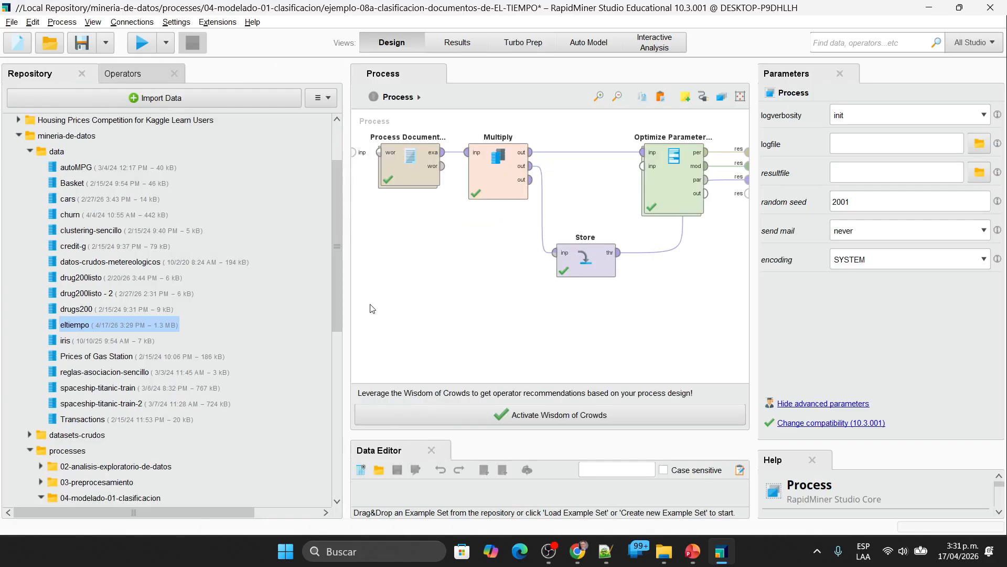
click(577, 550)
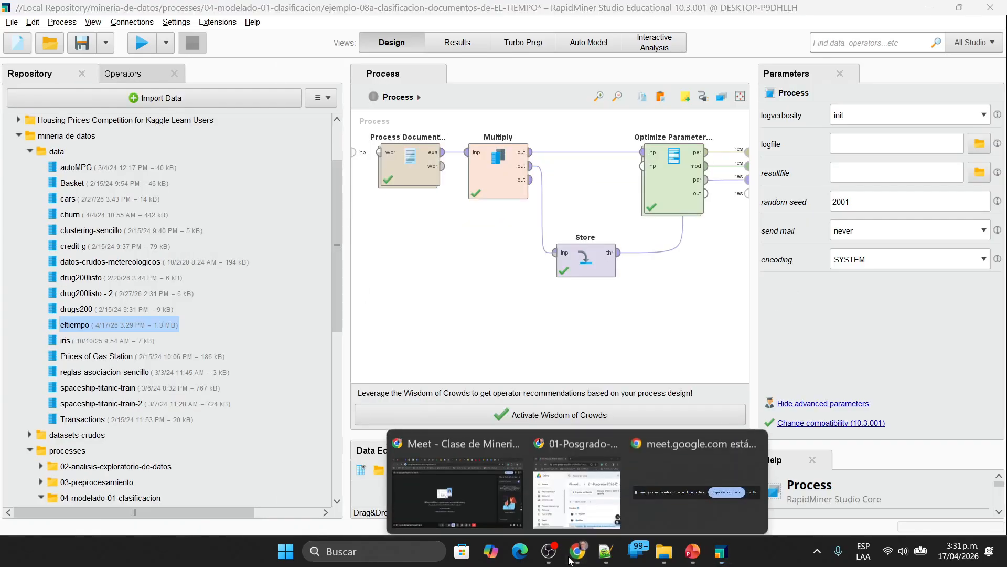
click(711, 441)
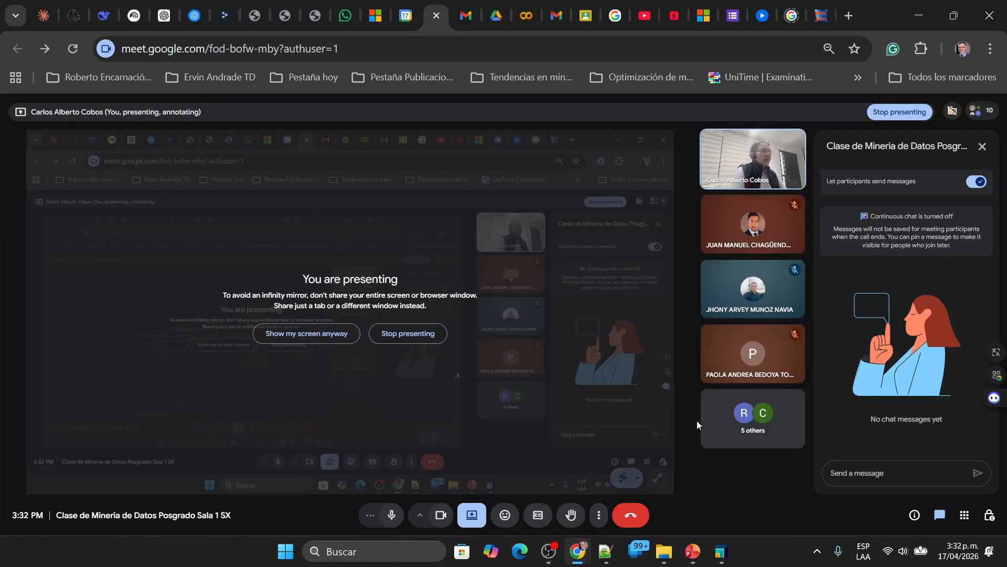
click(725, 552)
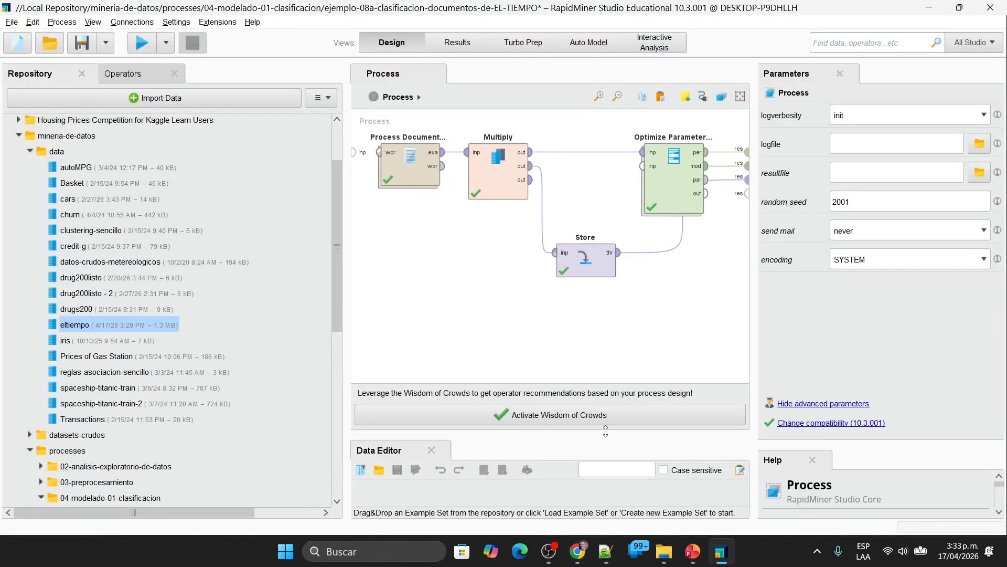
Step: Open the process ejemplo-02-clasificacion-Credit-g-con-metacost without saving the current process, and enlarge the process canvas
drag(339, 215, 311, 341)
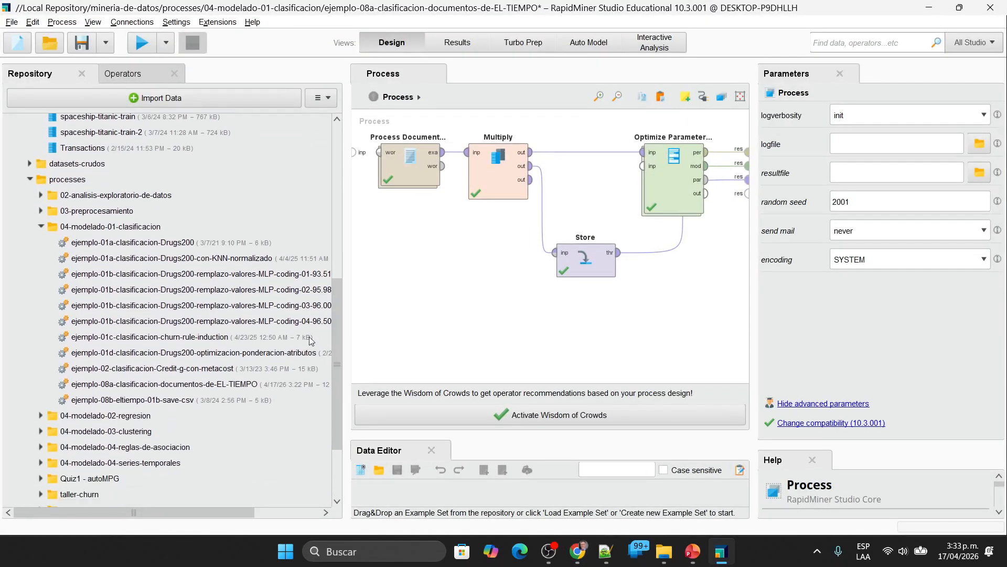
double_click(194, 368)
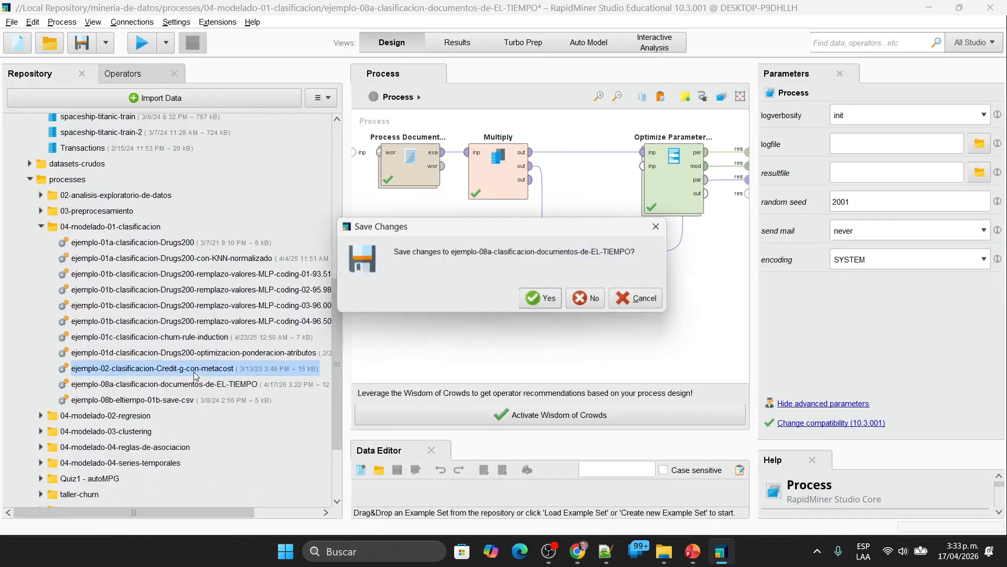
click(588, 299)
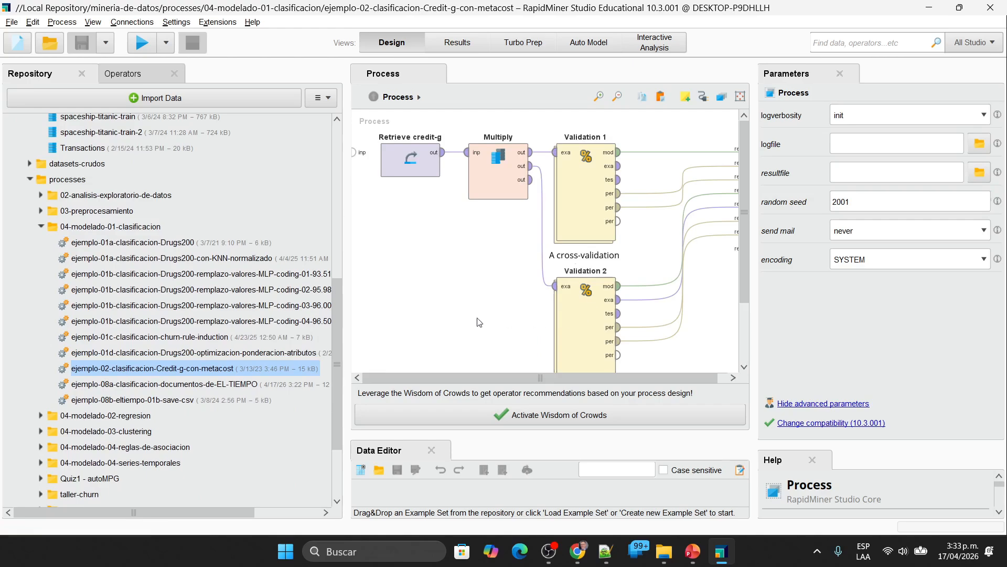
drag(342, 221, 121, 222)
drag(751, 240, 842, 239)
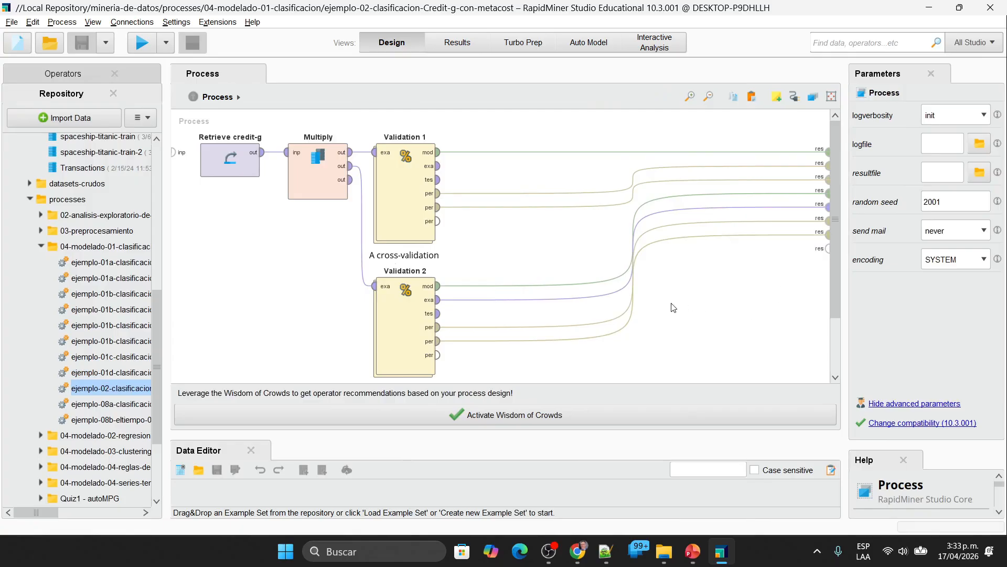
Step: Delete the Validation 2 operator from the credit-g process
click(231, 163)
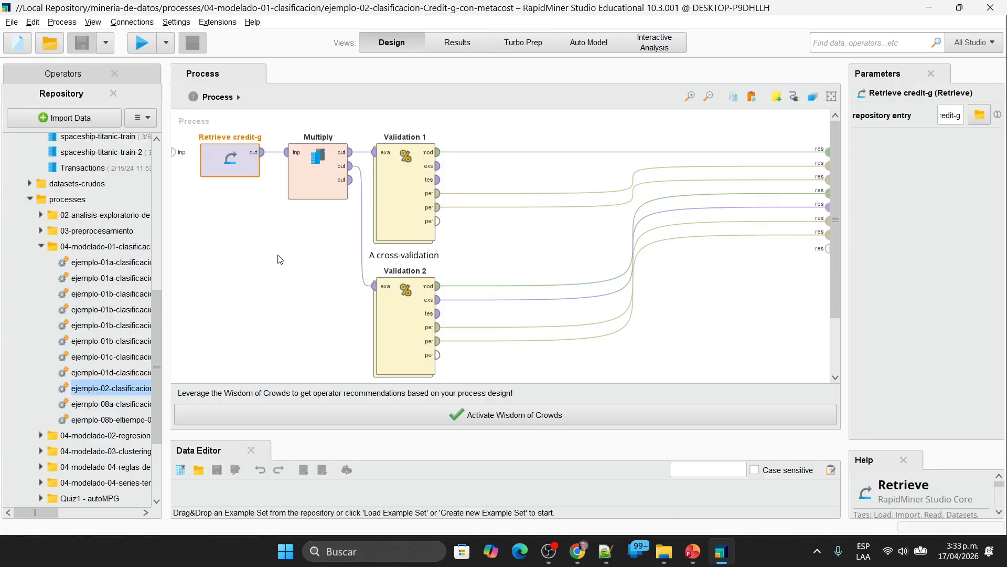
drag(287, 112, 478, 389)
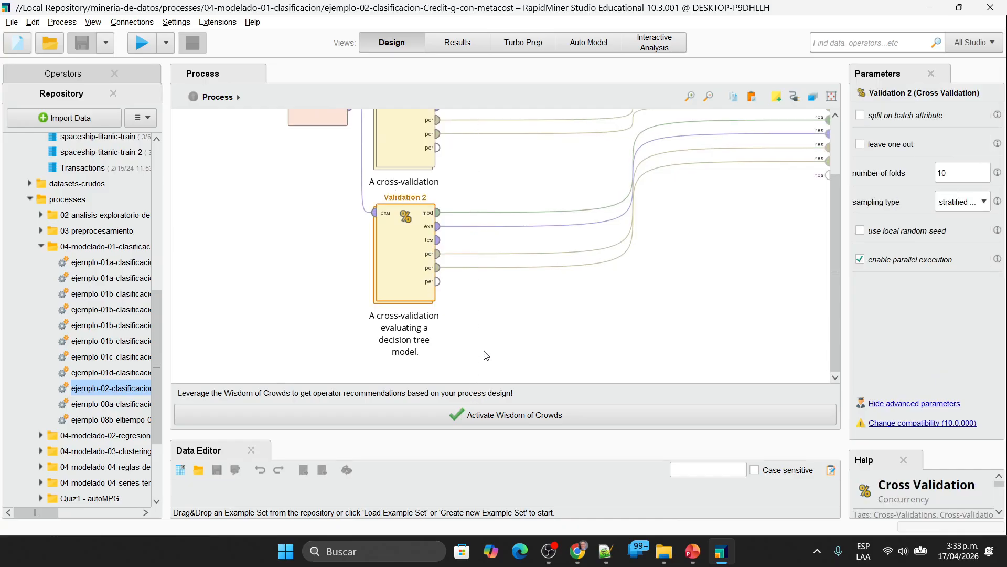
key(Delete)
scroll(469, 342, up, 3)
Step: Delete the Validation 1 and Multiply operators, keeping only Retrieve credit-g in the process
click(418, 217)
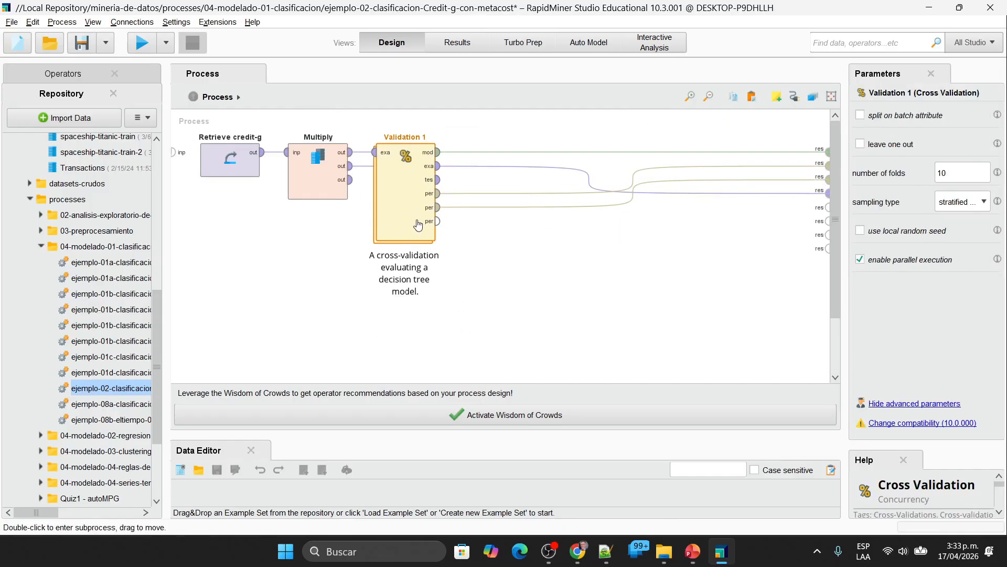
key(Delete)
click(323, 186)
key(Delete)
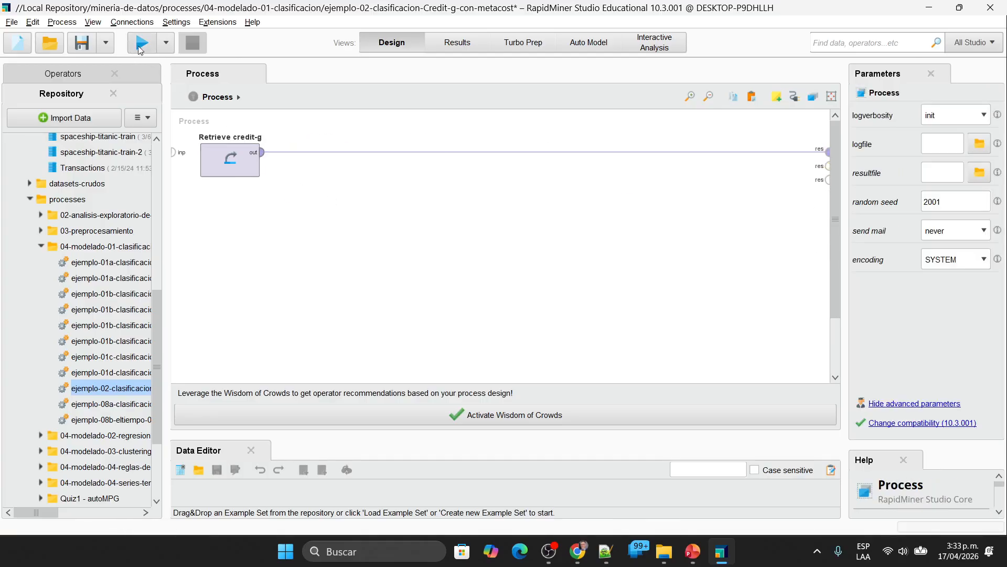
Step: Run the process and examine all attributes of the credit-g data, widening the credit_history, checking_status and purpose columns
key(F11)
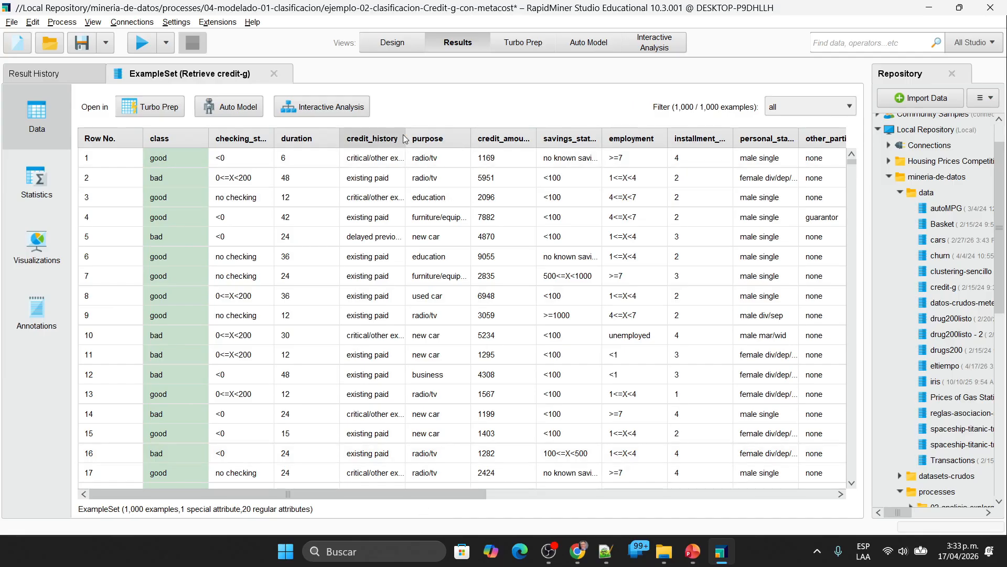
drag(404, 138, 446, 145)
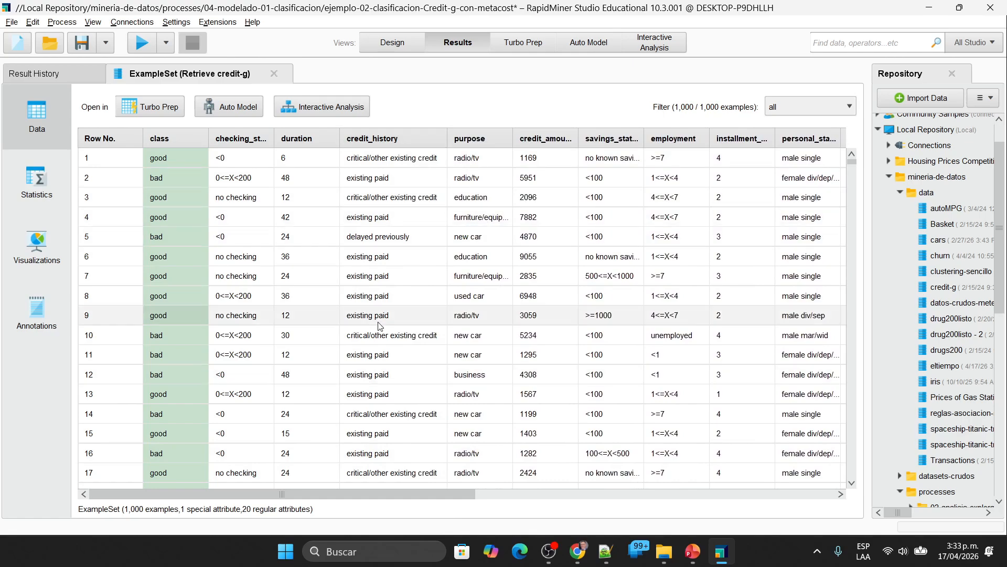
drag(273, 138, 300, 130)
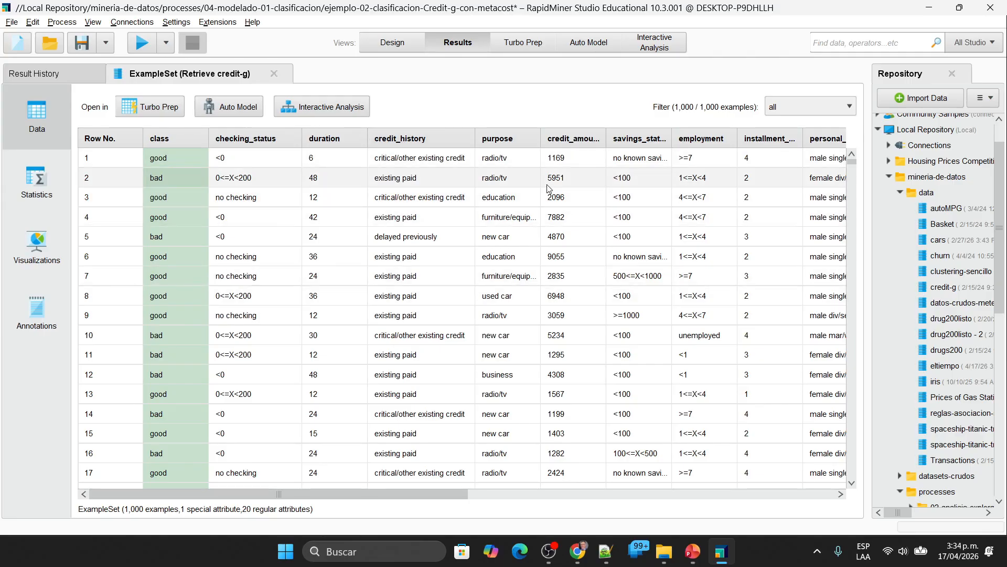
drag(541, 138, 566, 138)
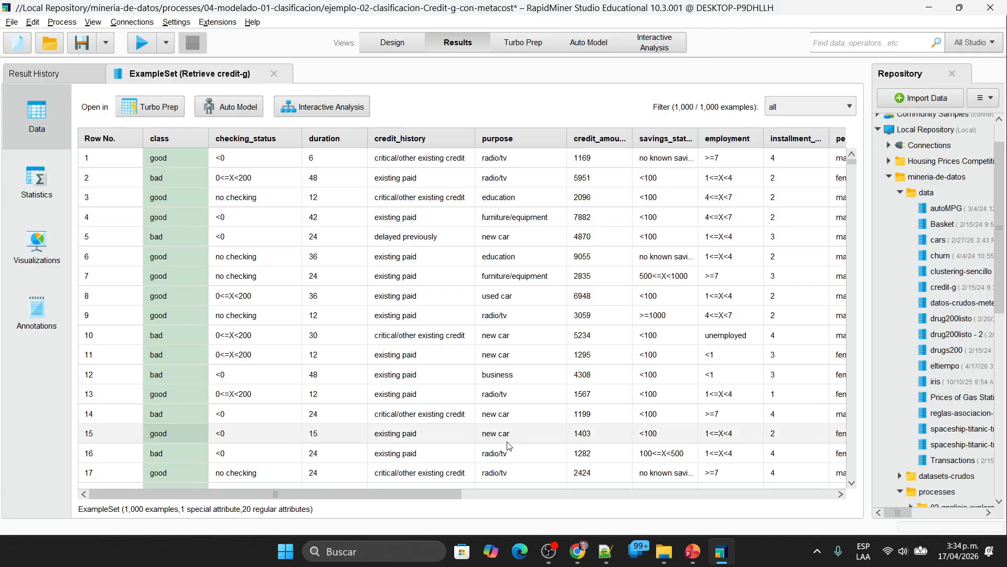
drag(439, 495, 798, 486)
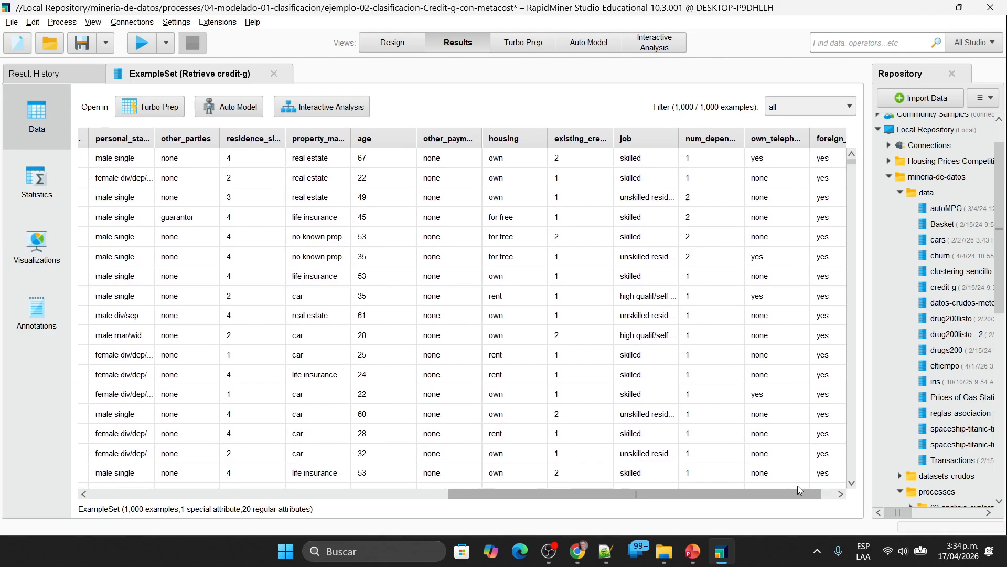
drag(797, 485, 217, 471)
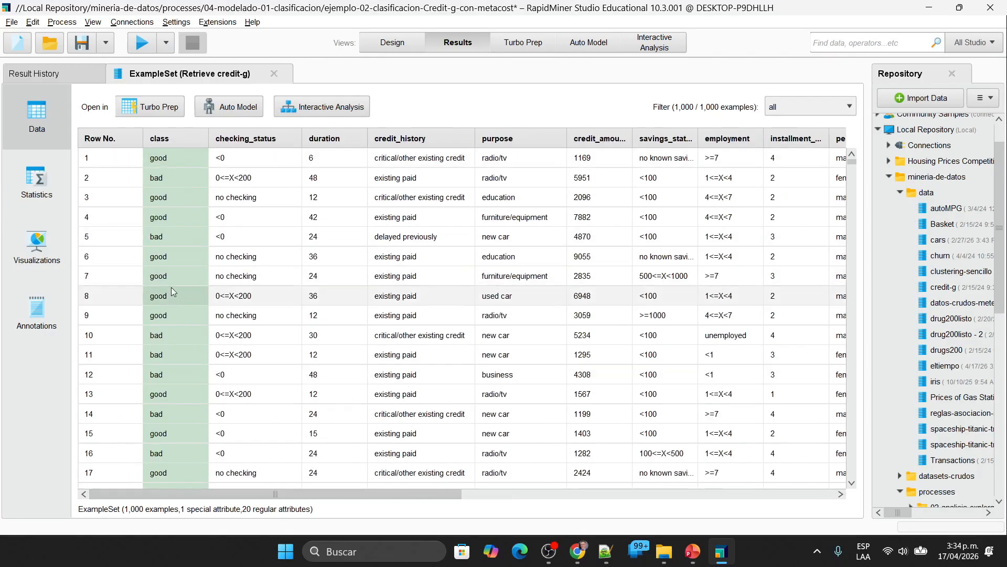
Step: Close the ExampleSet result, remove both entries from the result history and return to the process design
click(275, 75)
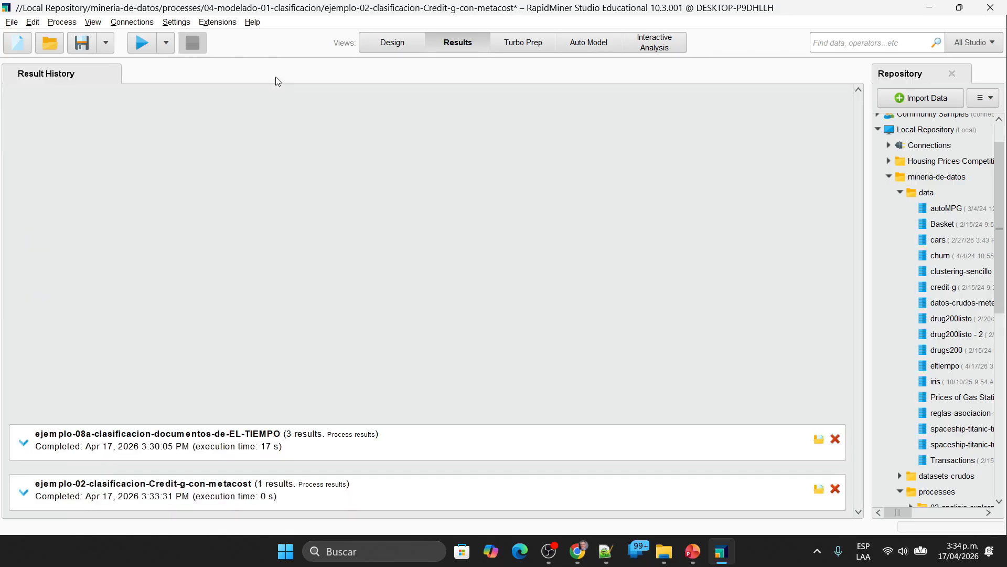
click(836, 440)
click(836, 489)
click(391, 46)
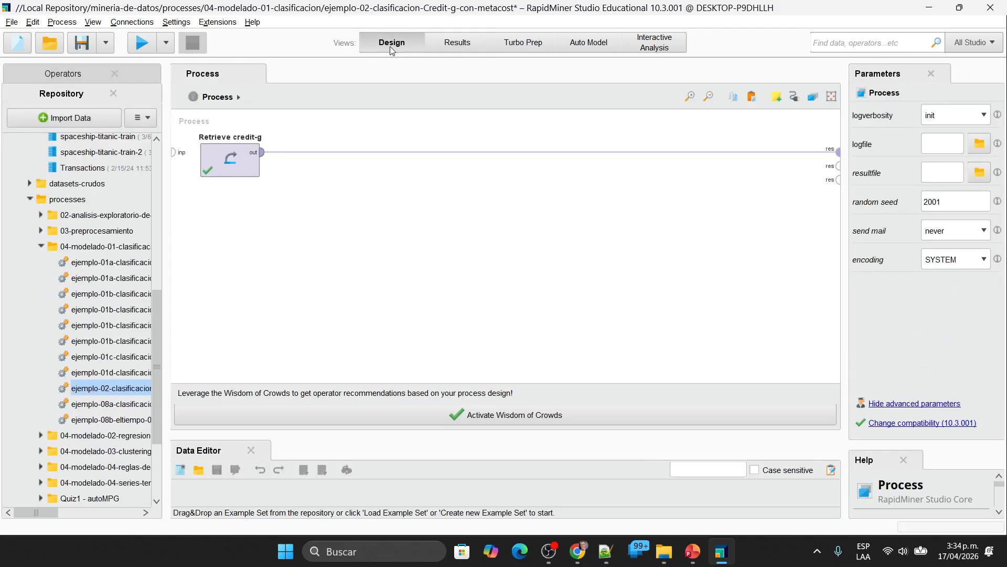
Step: Undo the deletion of the Multiply and Validation 1 operators
key(ctrl+z)
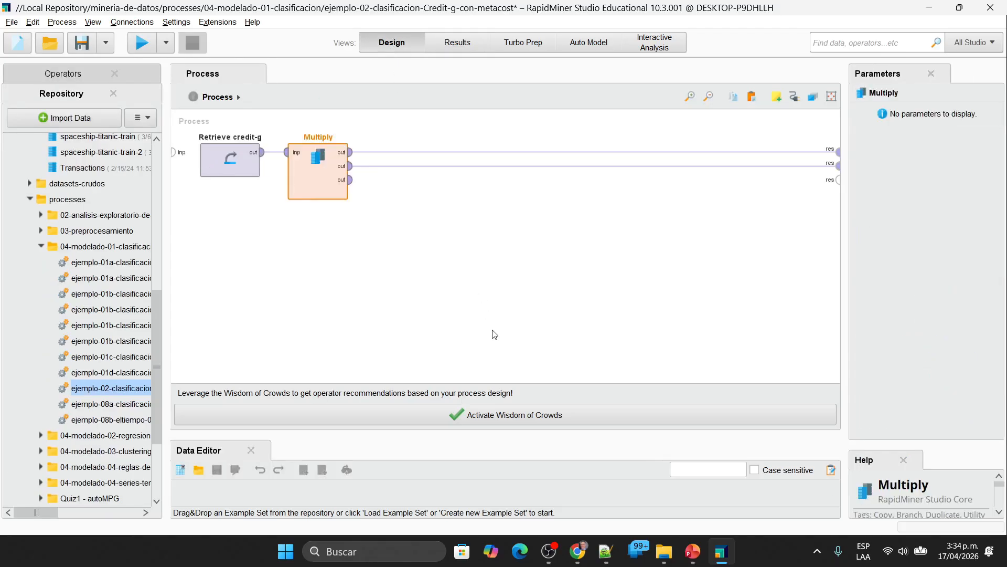
key(ctrl+z)
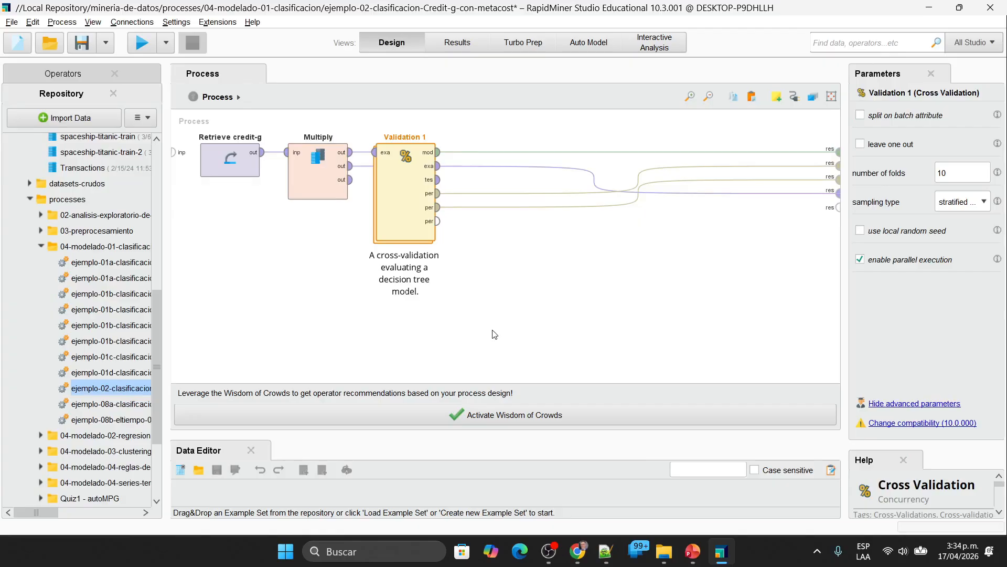
click(510, 288)
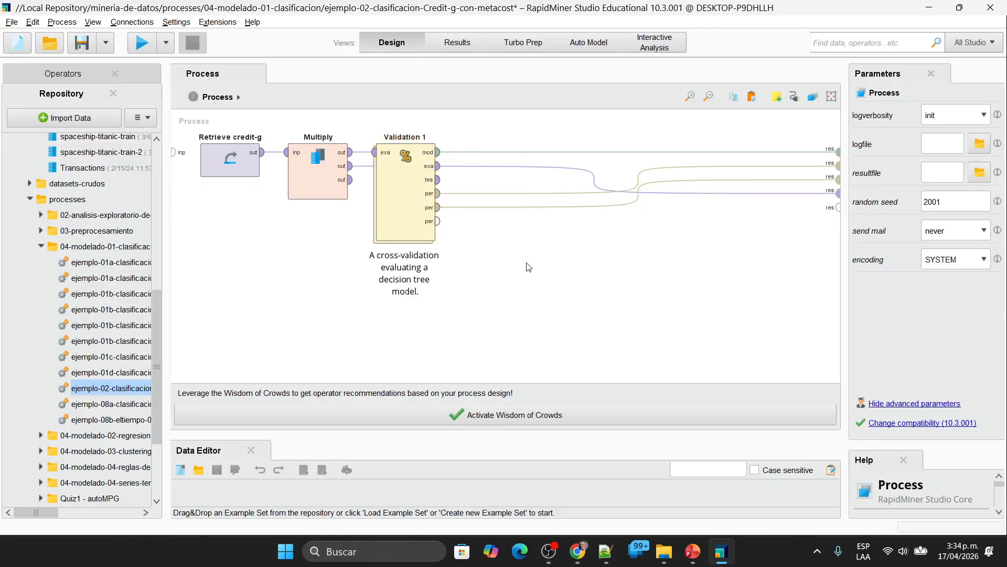
Step: Examine the settings and subprocess of Validation 1, including the parameters of Apply Model 1 and Performance Classification 1
double_click(405, 197)
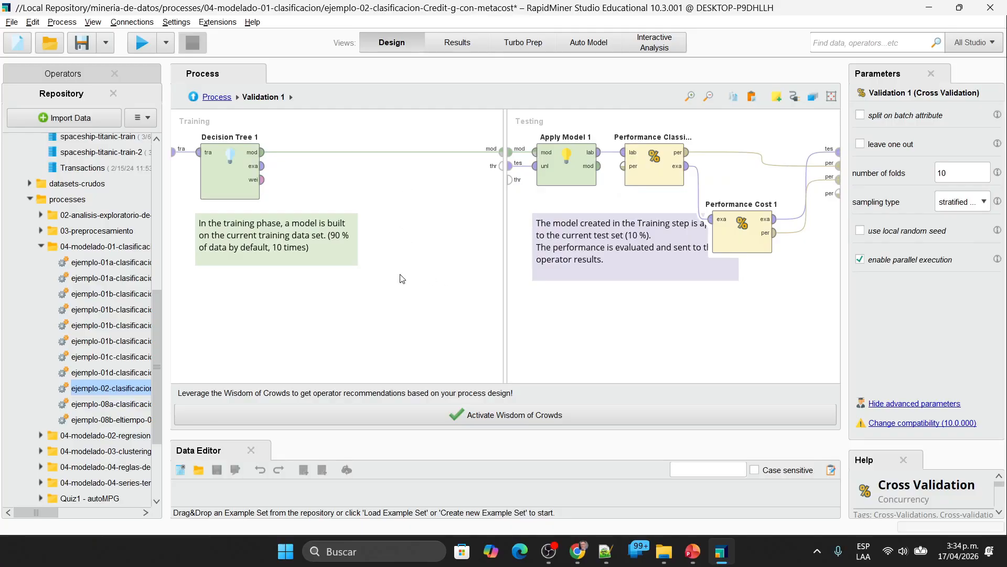
click(220, 98)
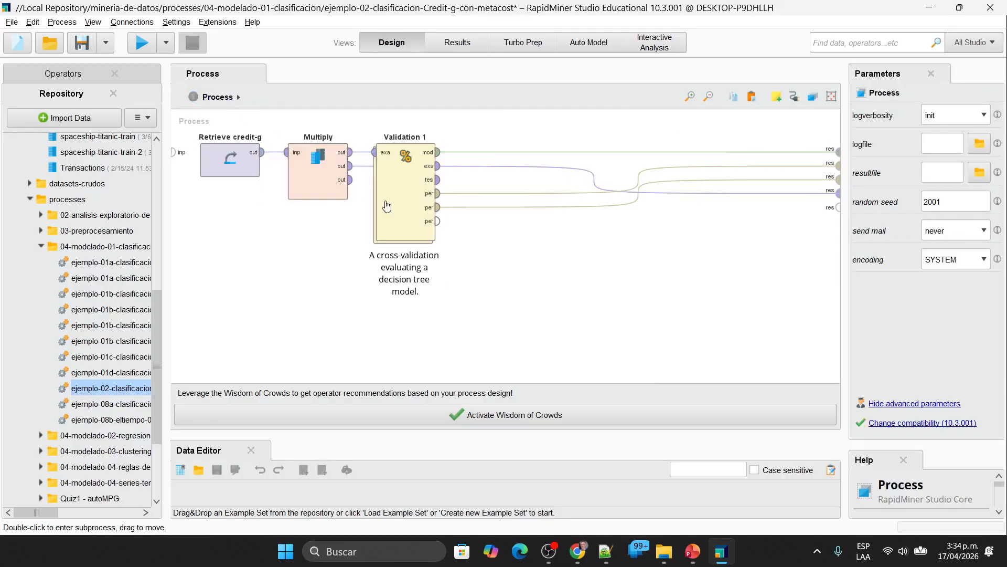
click(399, 171)
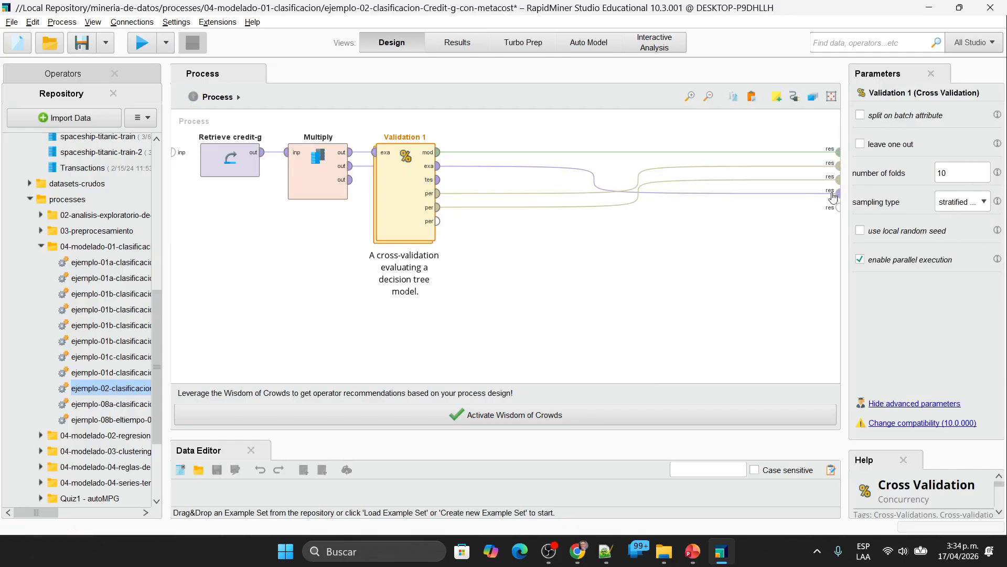
double_click(422, 217)
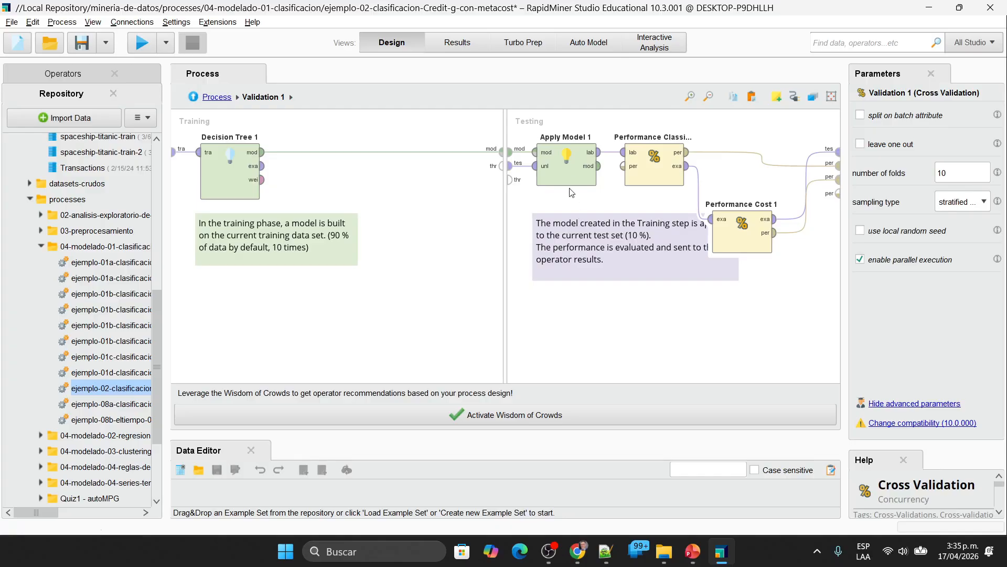
click(567, 169)
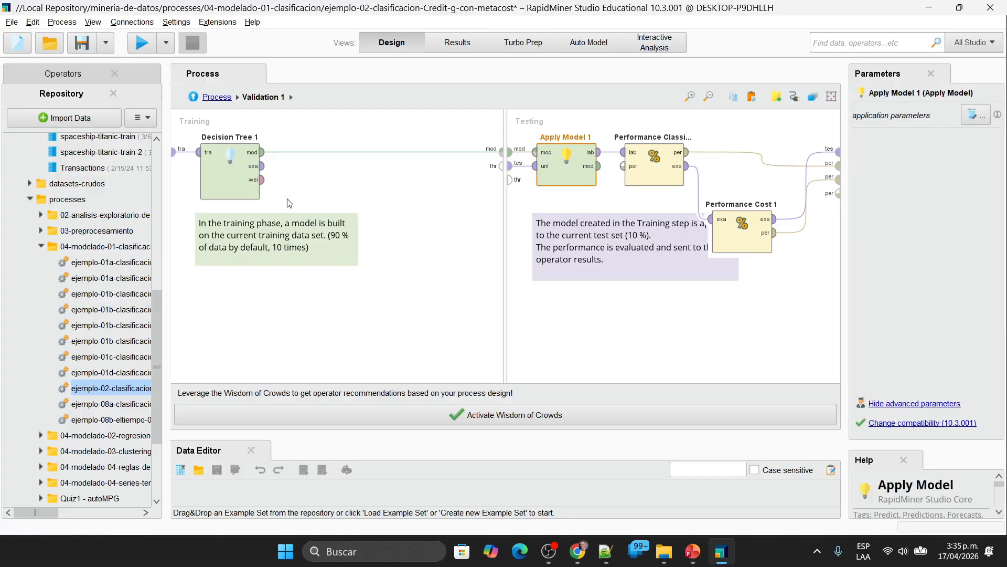
click(662, 166)
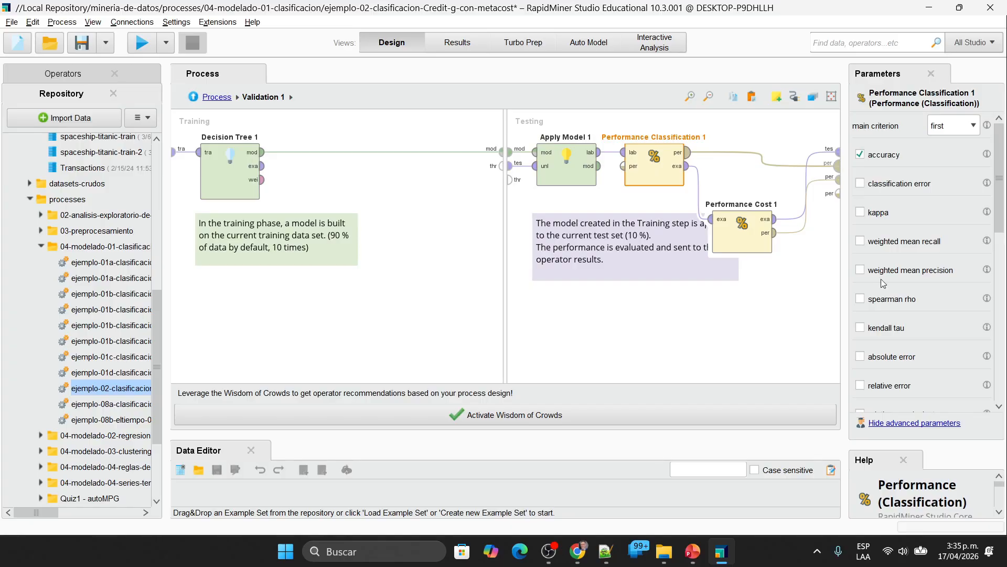
click(751, 342)
Step: Open the cost matrix of Performance Cost 1 and examine the costs for both kinds of misclassification
click(741, 236)
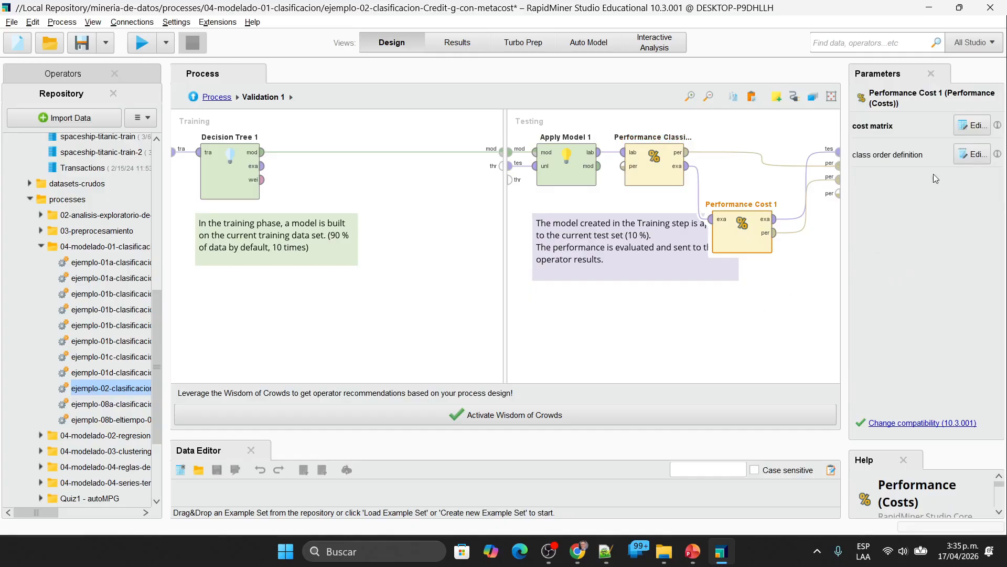
click(970, 125)
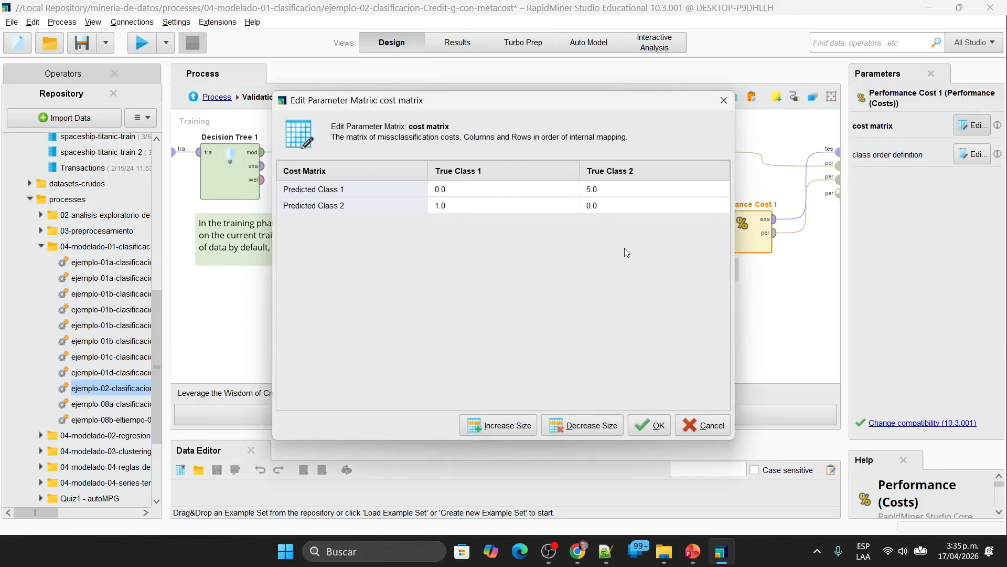
click(452, 208)
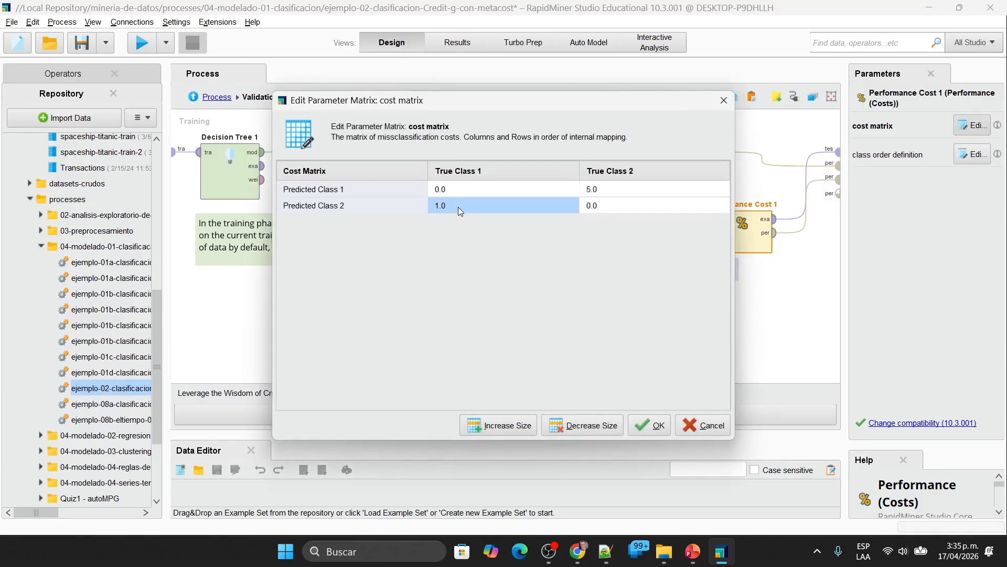
double_click(458, 207)
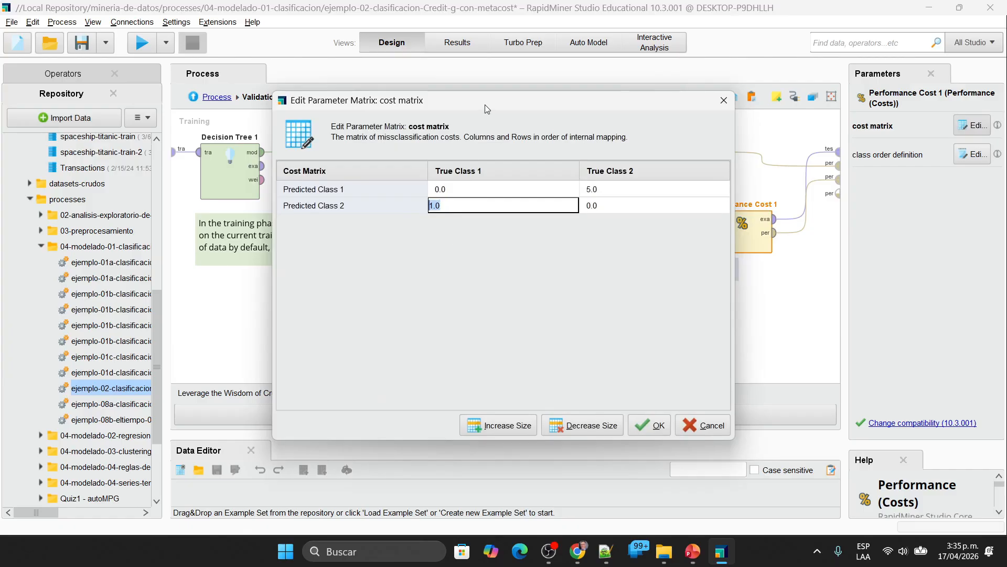
drag(484, 105, 578, 128)
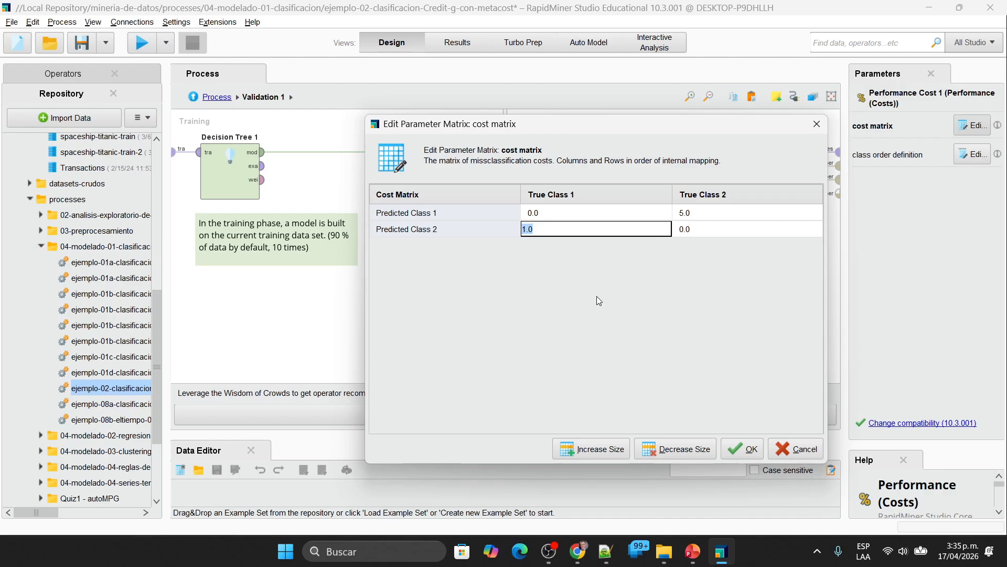
click(715, 211)
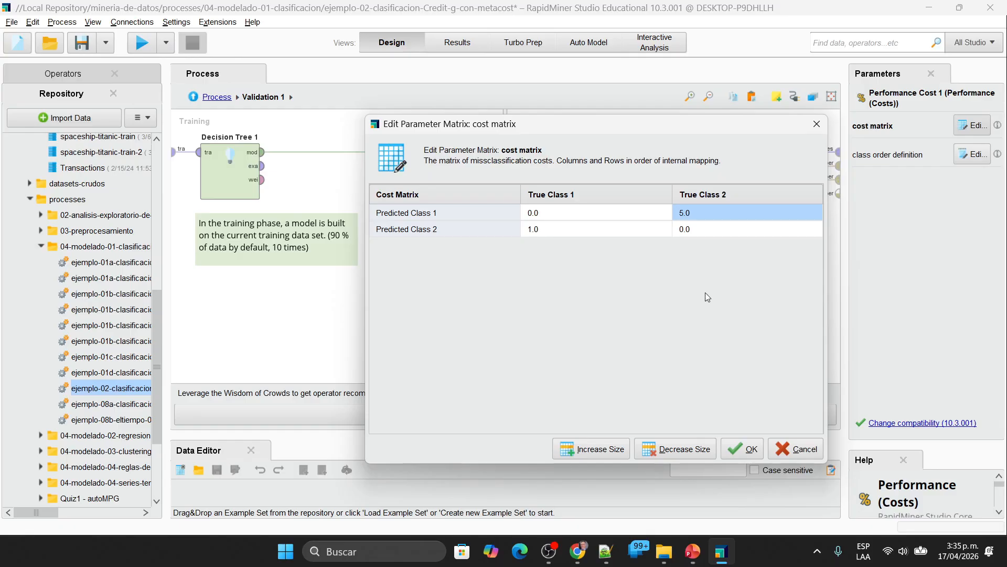
Step: Set the cost of predicting Class 2 for True Class 1 to 1000
click(548, 233)
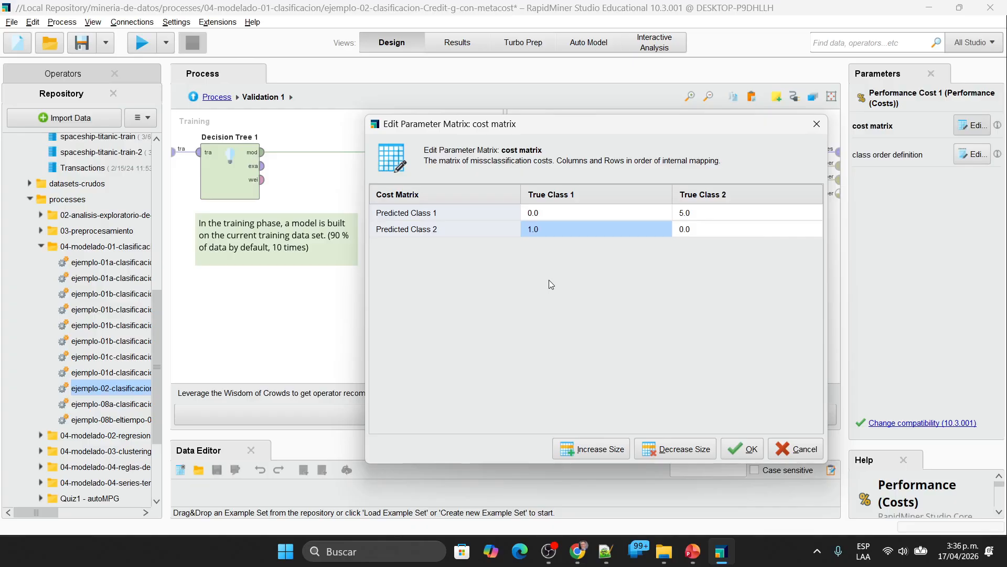
text(10)
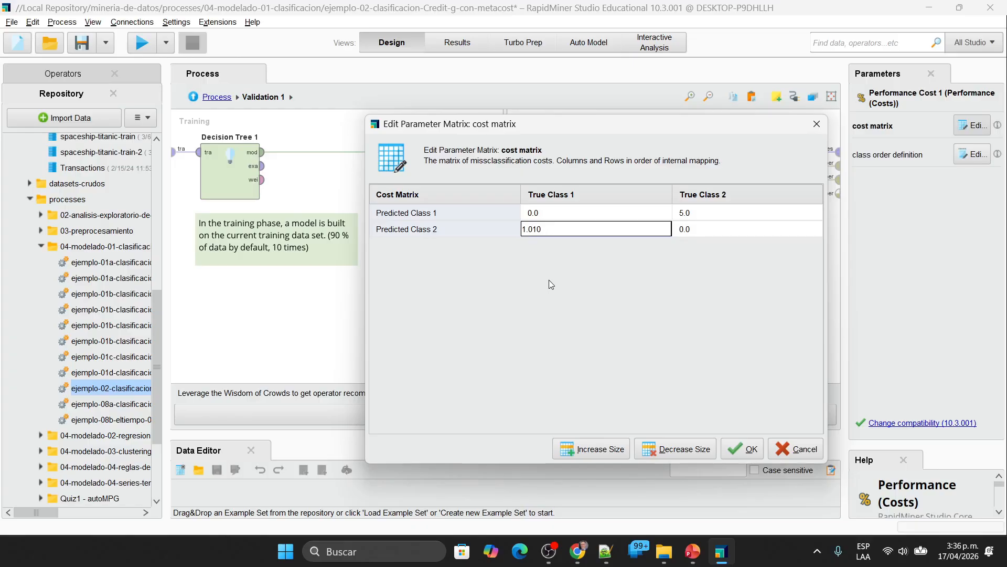
key(BackSpace)
key(BackSpace)
key(BackSpace)
key(BackSpace)
text(1000)
click(568, 212)
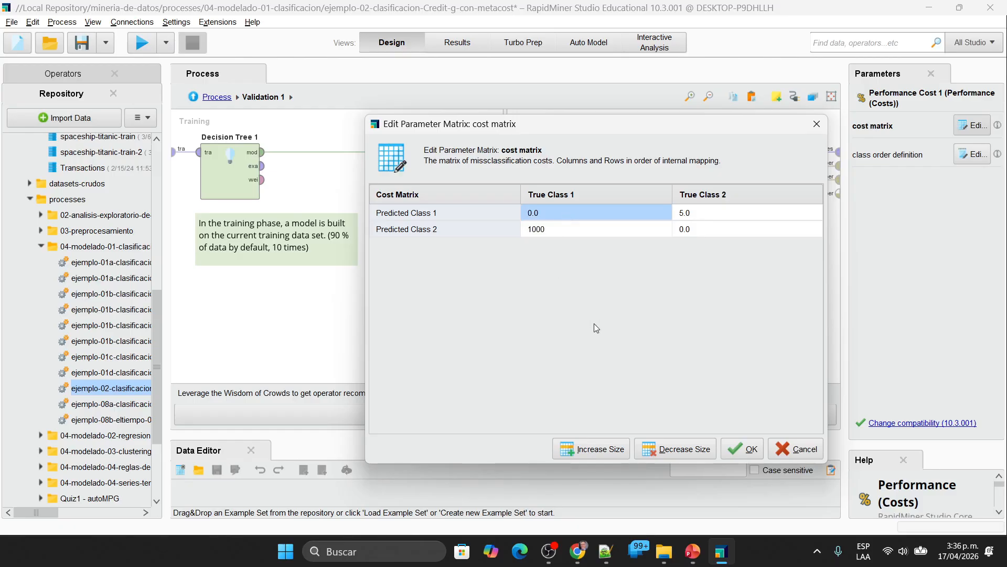
Step: Set the cost of predicting Class 1 for True Class 2 to 7000, apply the cost matrix and run the process
click(721, 216)
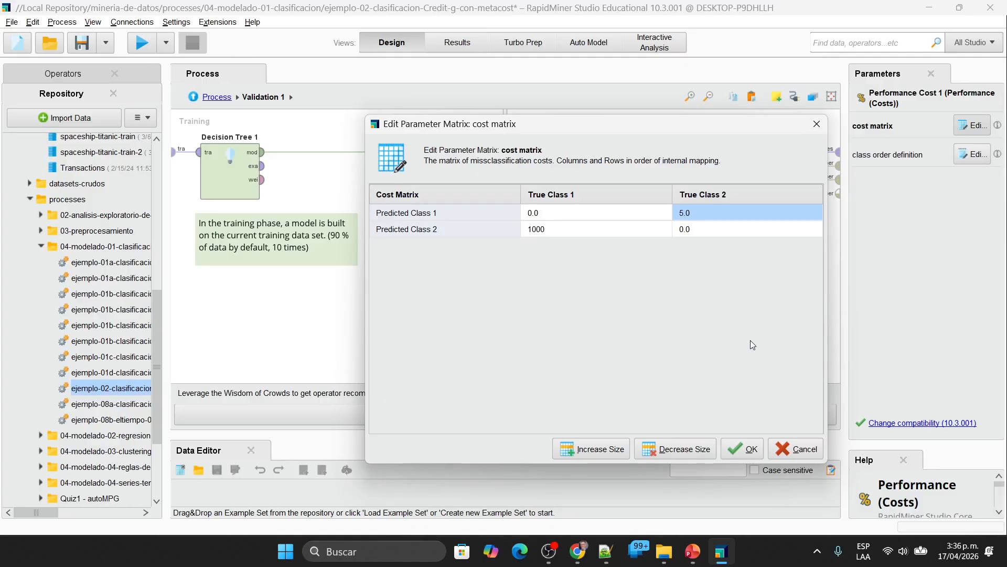
text(7)
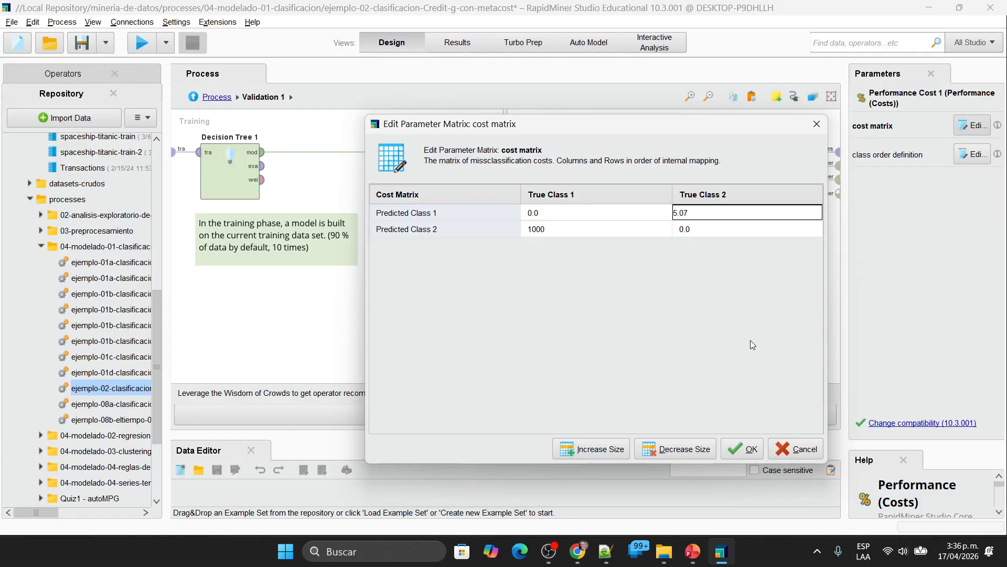
key(BackSpace)
key(BackSpace)
key(BackSpace)
text(7000)
click(563, 218)
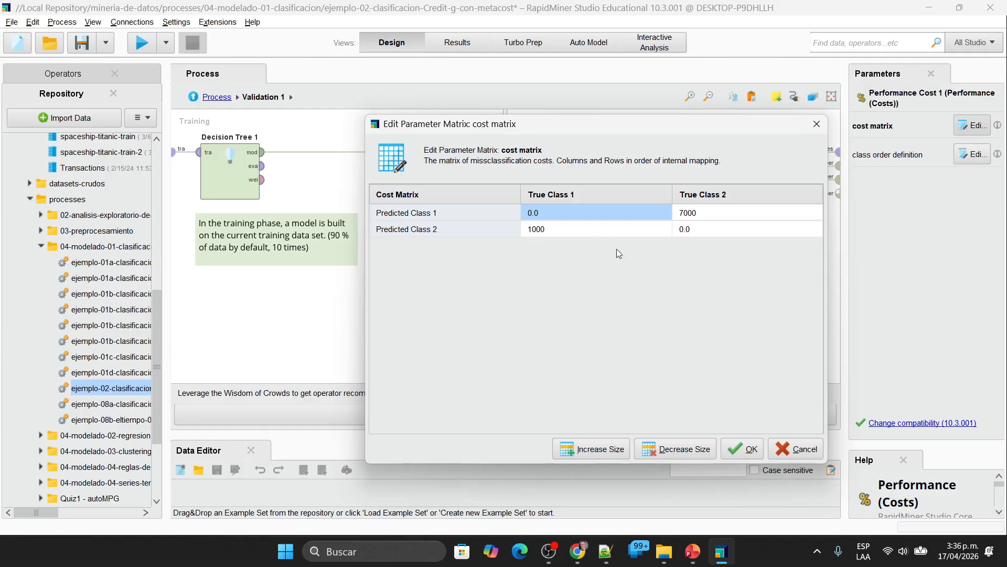
click(742, 449)
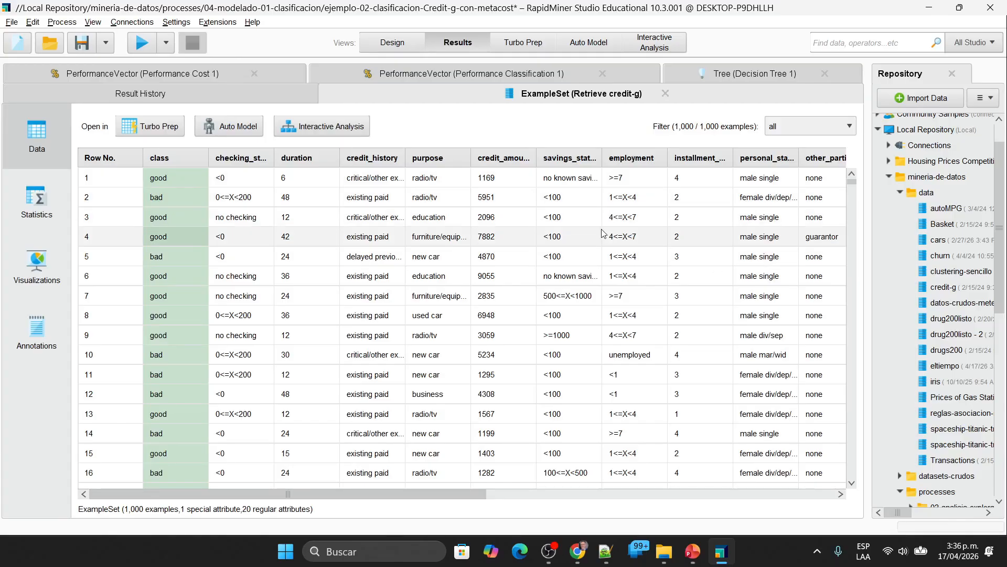
Step: Examine the Decision Tree 1 graph and compare the correct and misclassified cells of the Performance Classification 1 confusion matrix
click(750, 74)
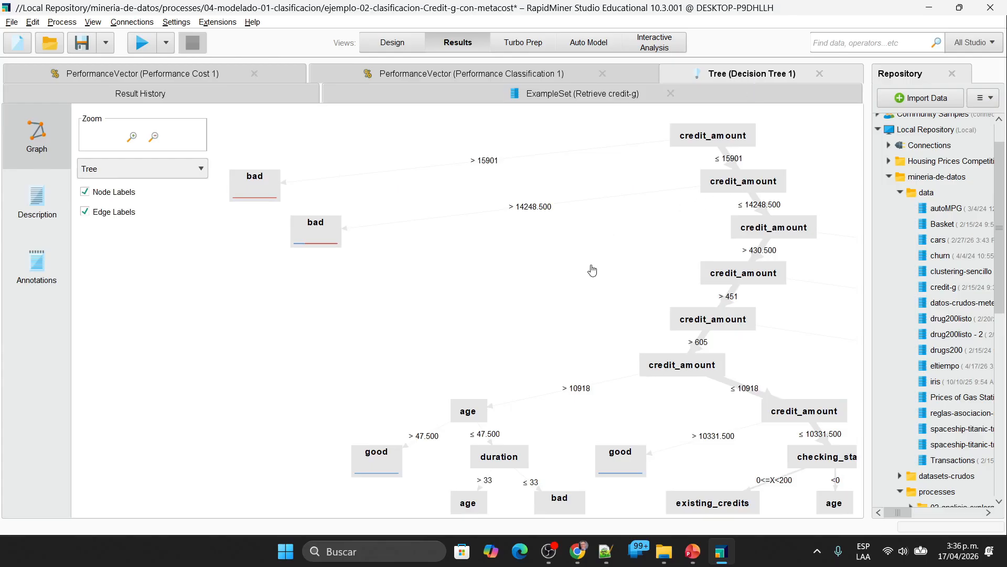
drag(593, 271, 589, 335)
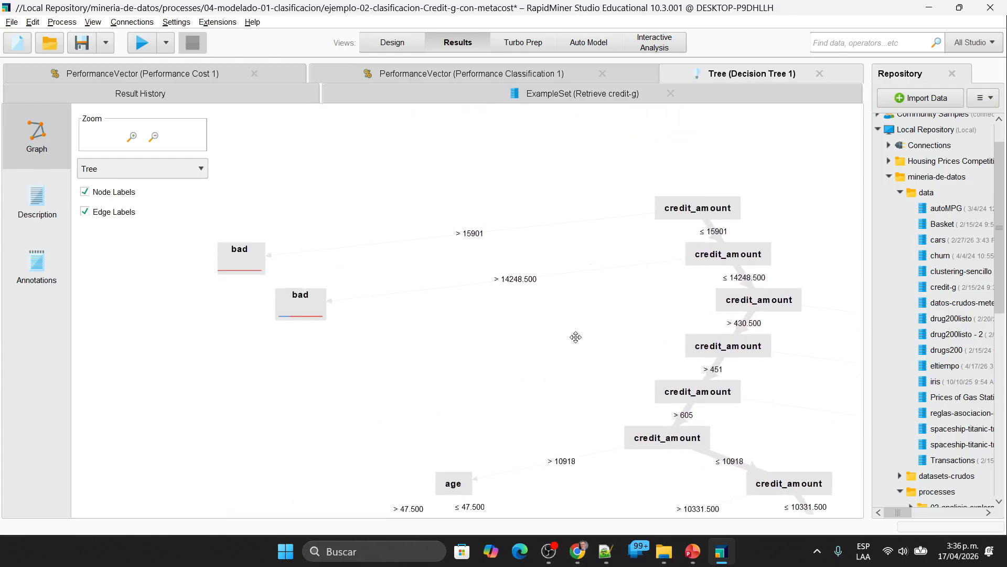
click(464, 74)
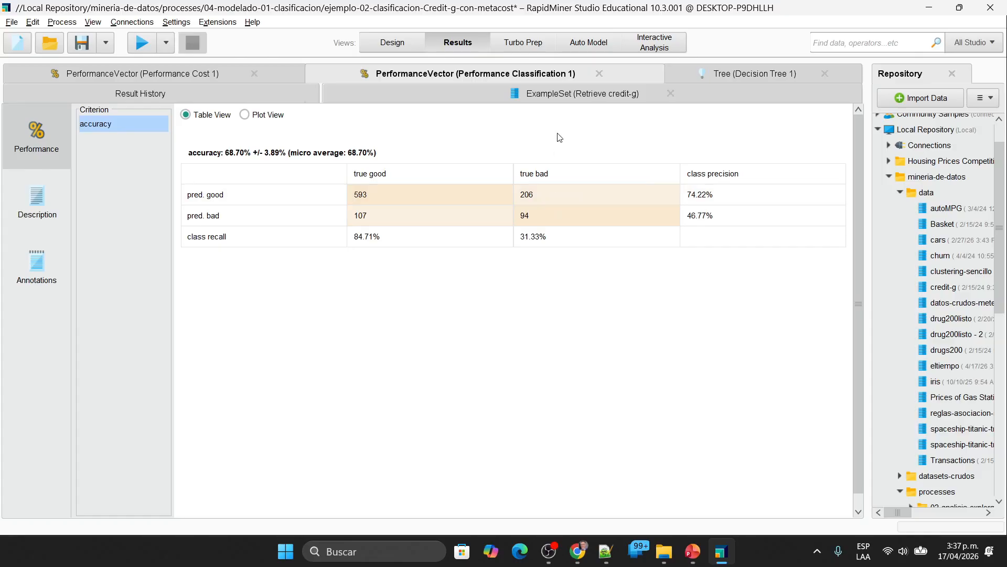
click(543, 197)
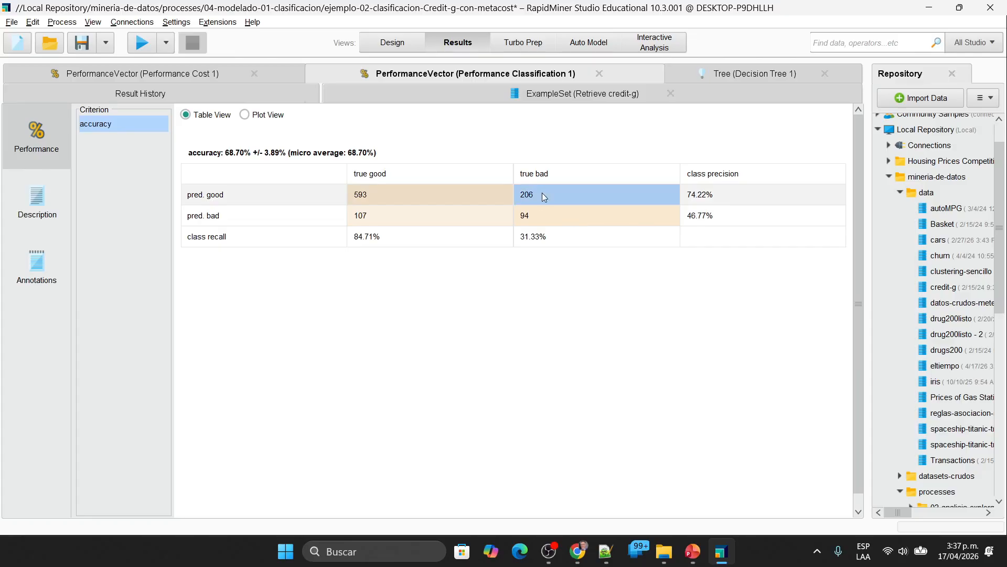
click(410, 218)
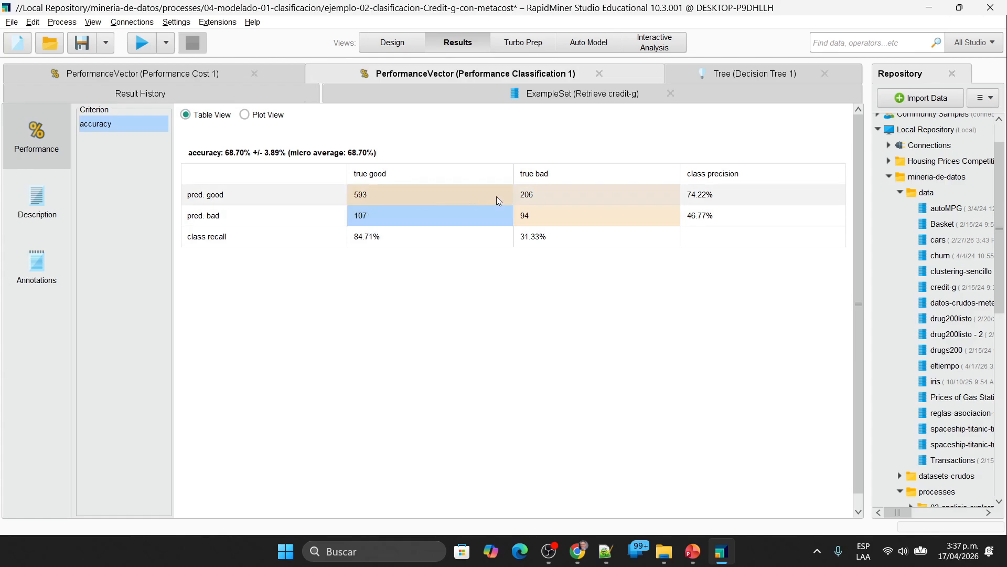
click(533, 196)
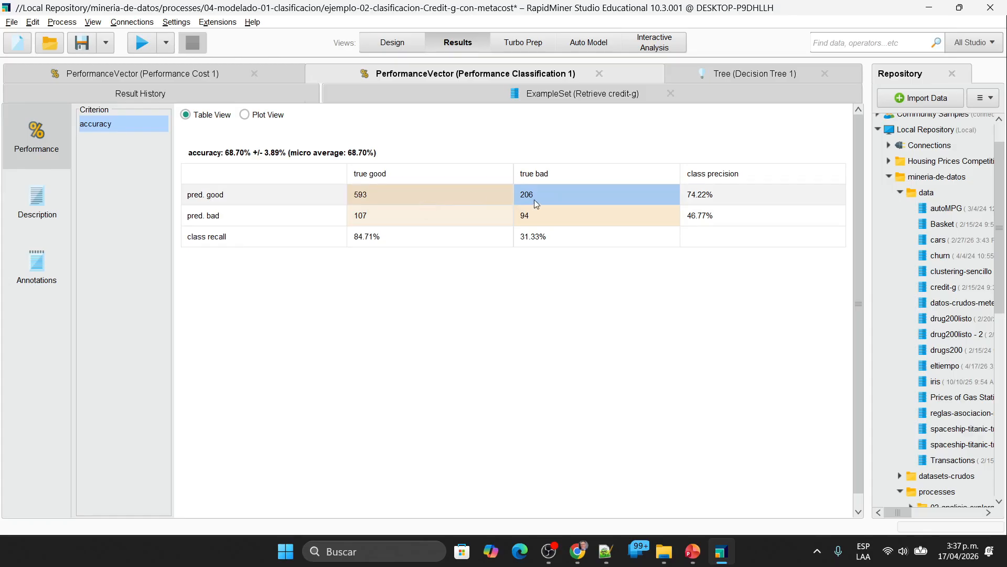
click(416, 217)
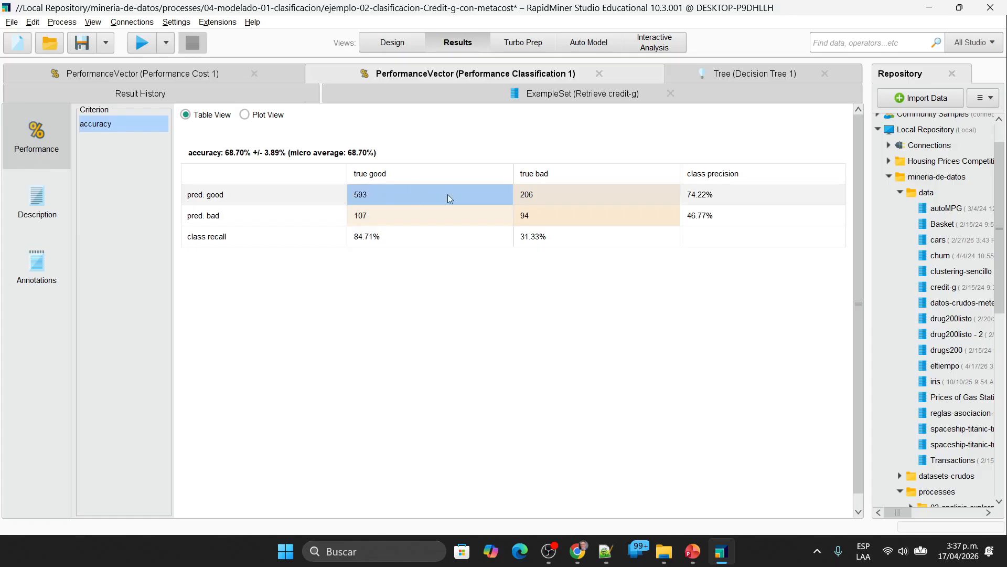
click(552, 219)
click(389, 196)
click(564, 218)
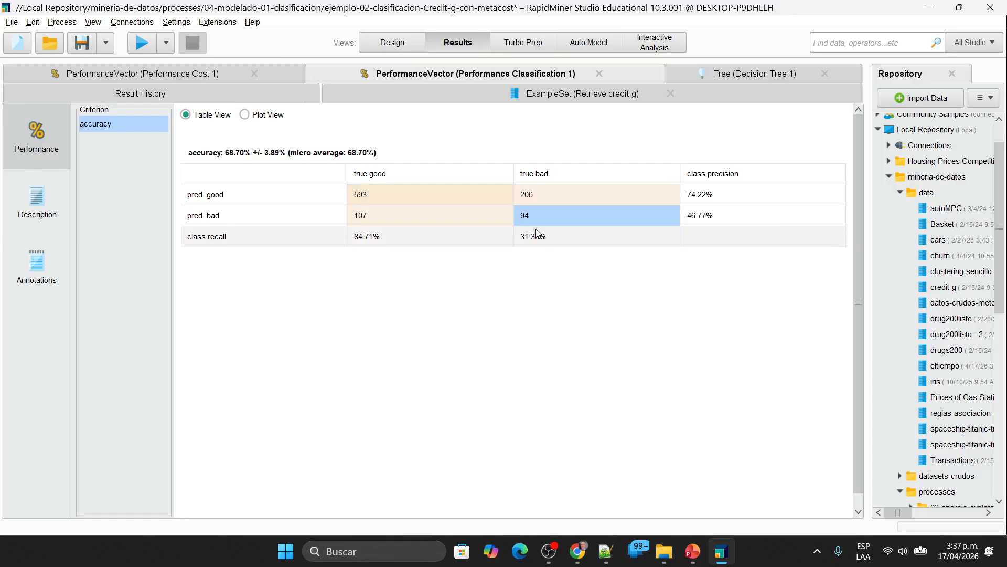
click(535, 193)
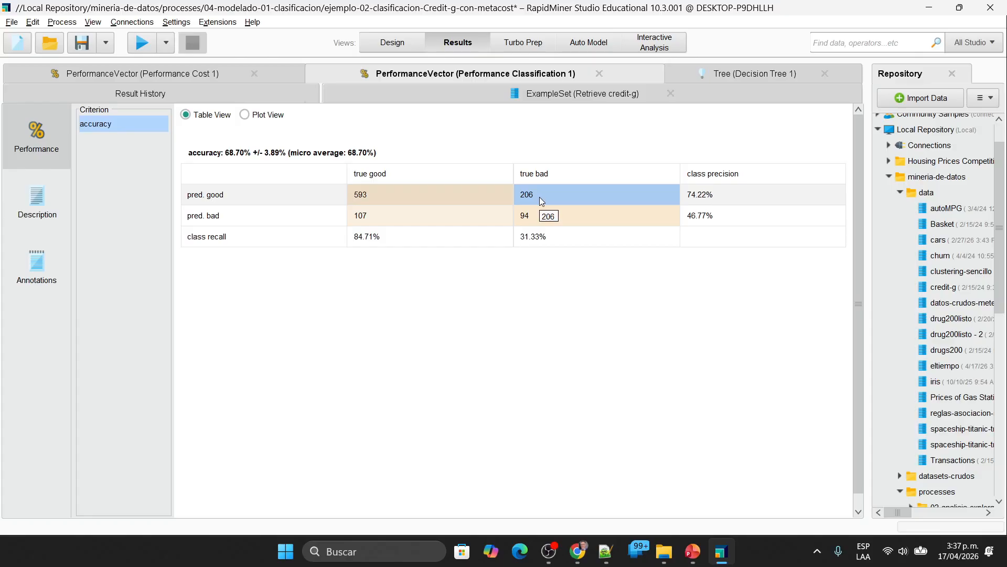
click(406, 213)
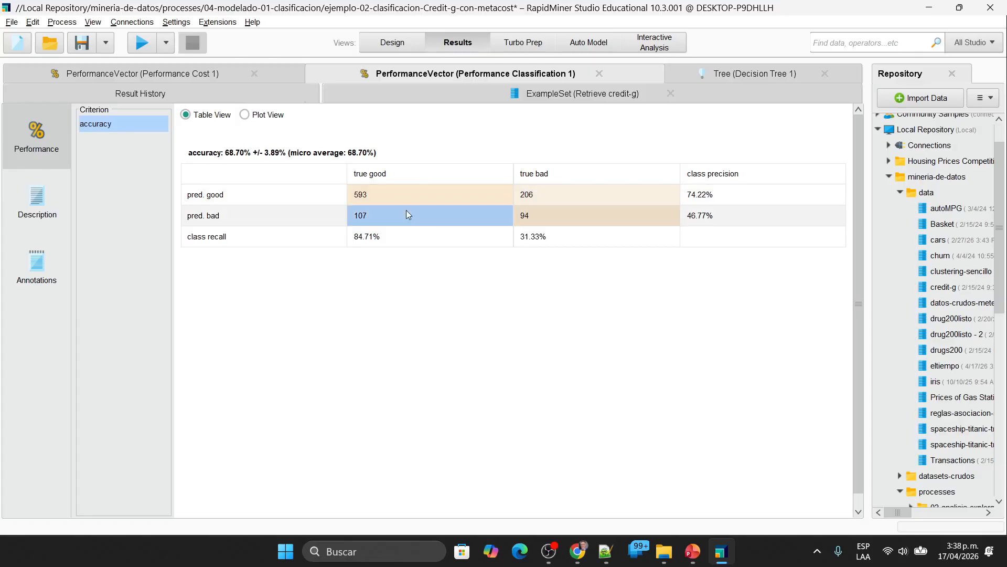
Step: Examine the misclassification costs of Performance Cost 1, checking them against the process design and the credit-g example set
click(200, 78)
drag(308, 155, 583, 159)
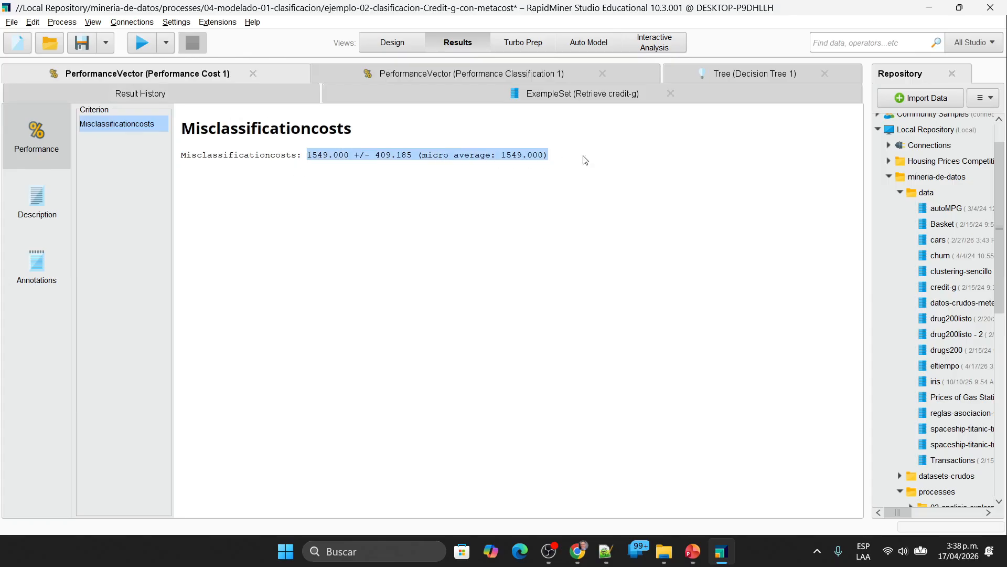
click(519, 183)
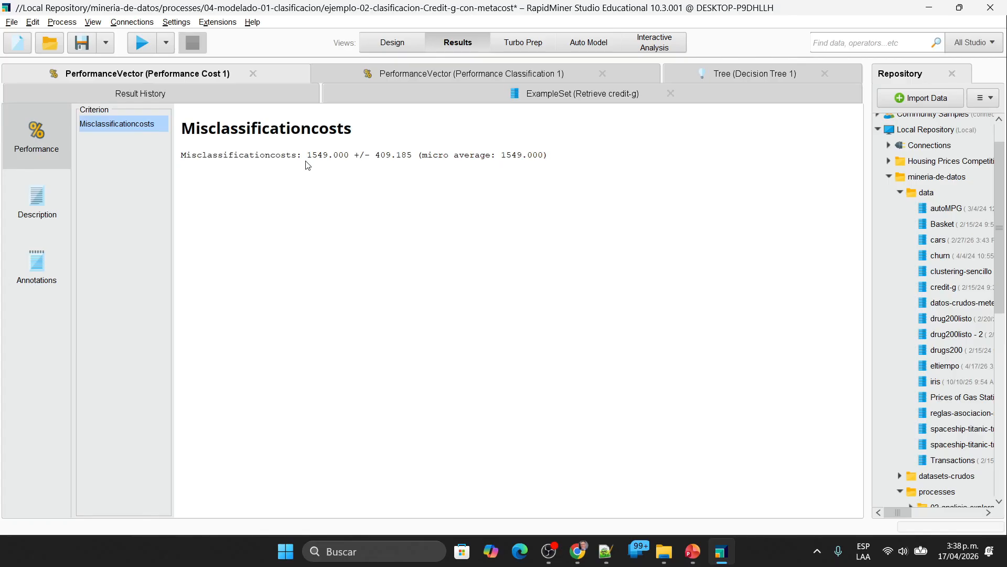
click(382, 47)
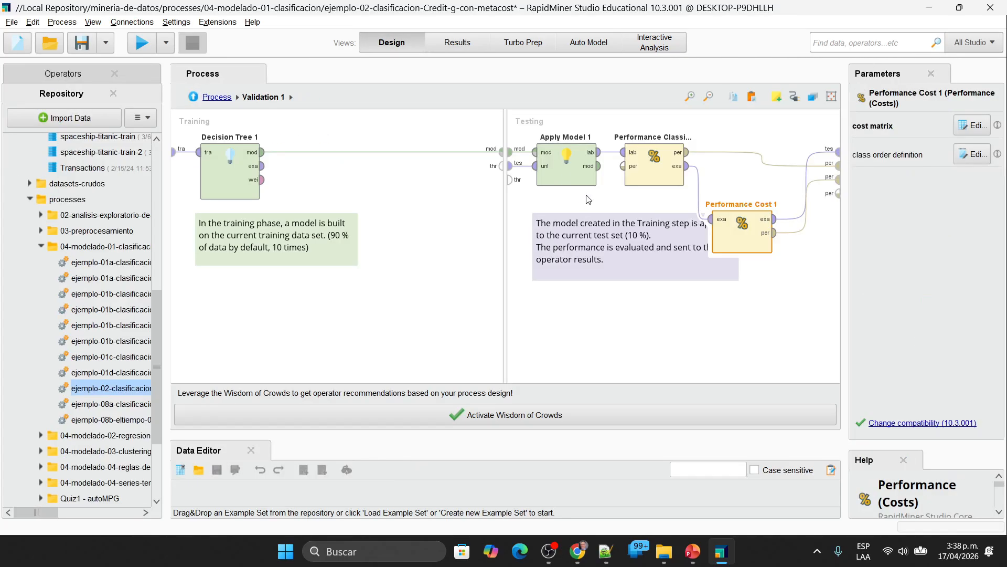
click(455, 48)
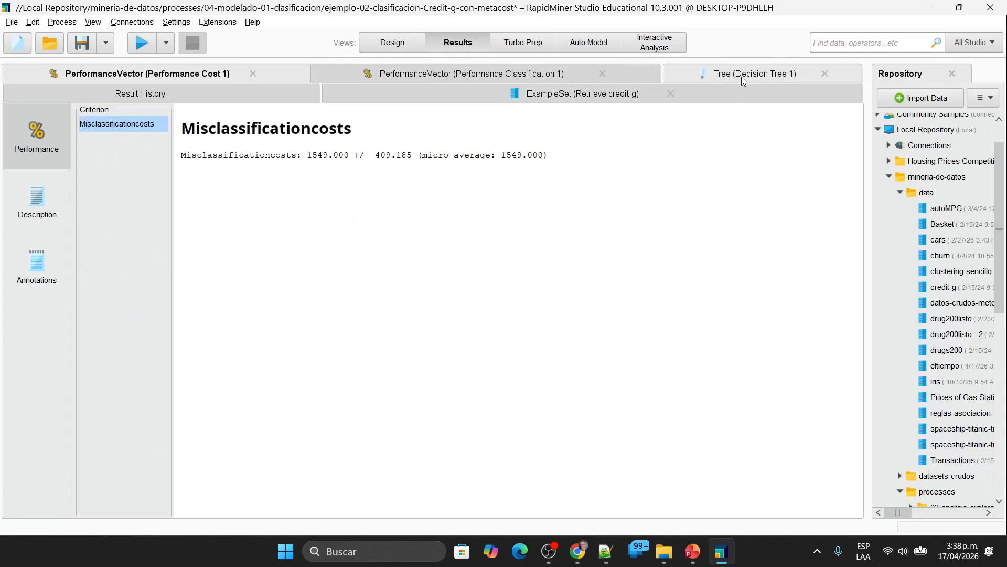
click(610, 98)
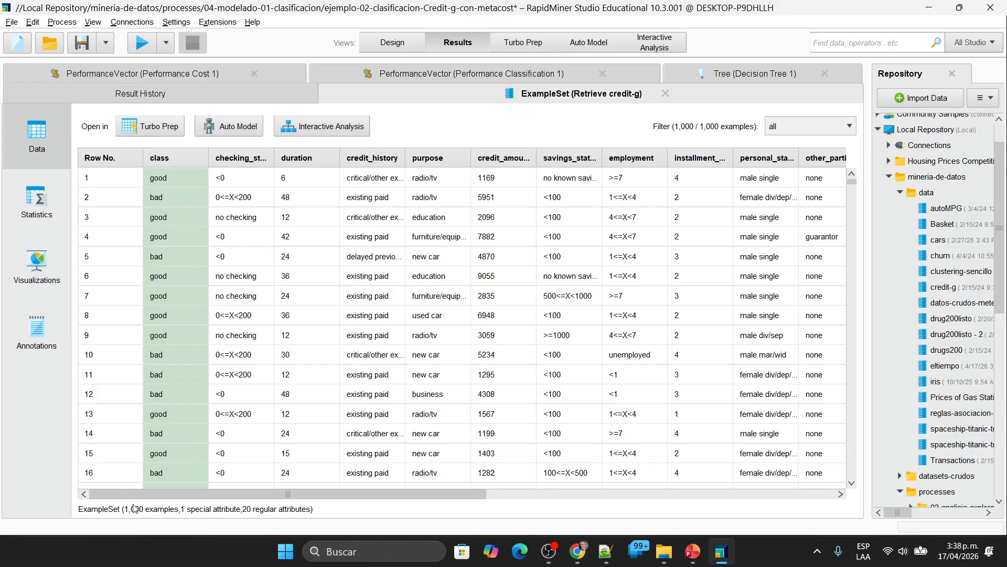
click(178, 73)
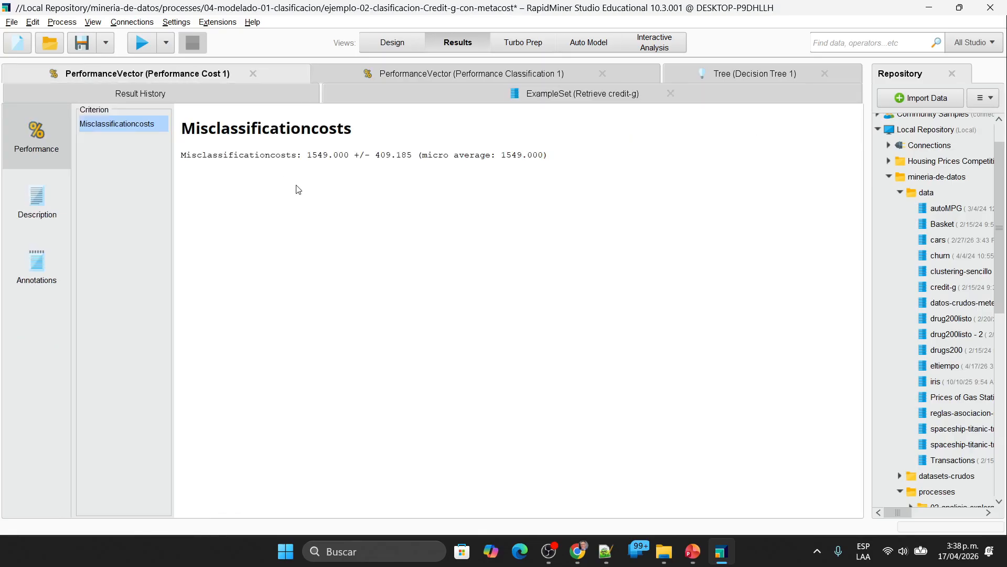
drag(308, 155, 412, 156)
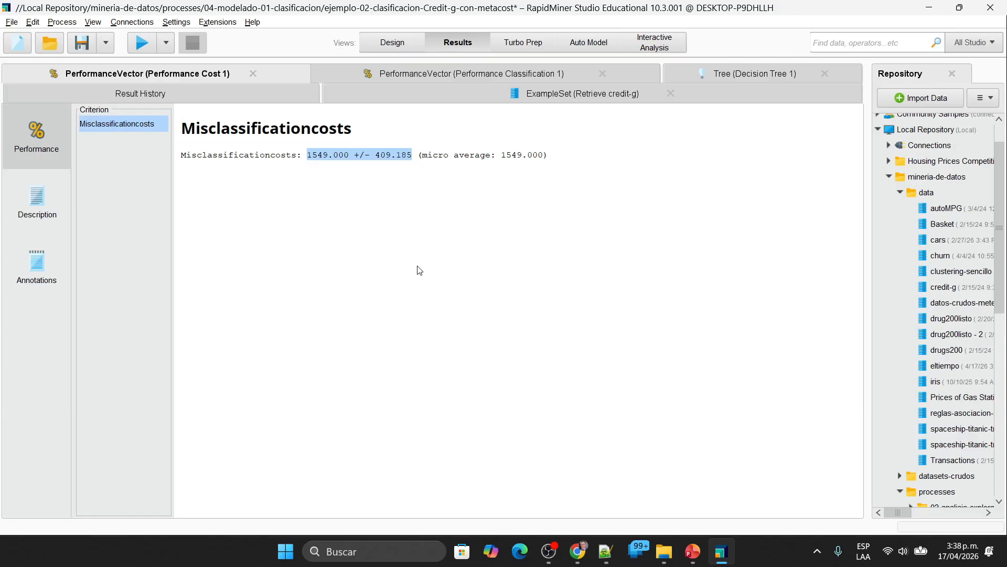
Step: Close all open results, remove the run from the result history and return to the top level of the process design
click(253, 73)
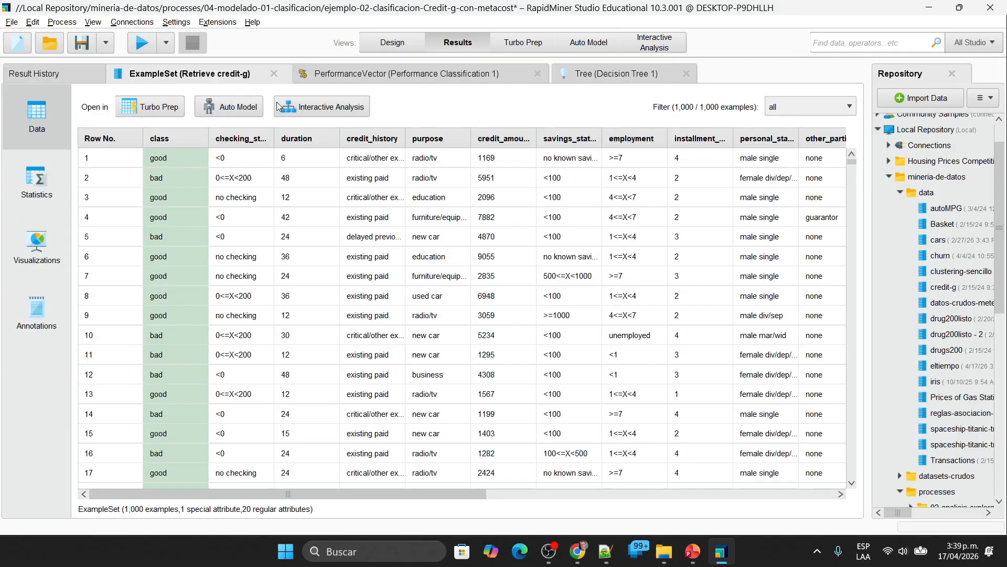
click(282, 74)
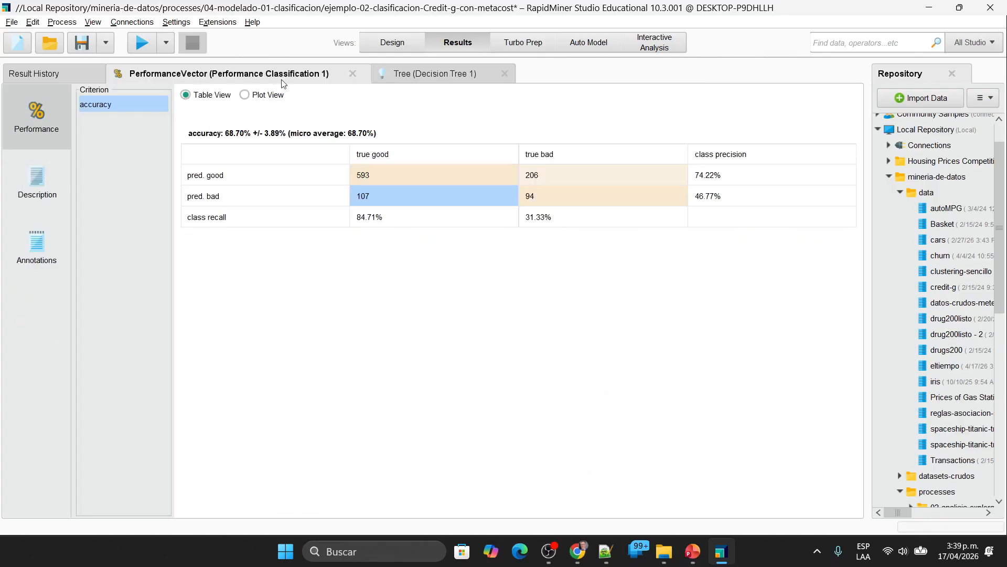
click(353, 77)
click(254, 73)
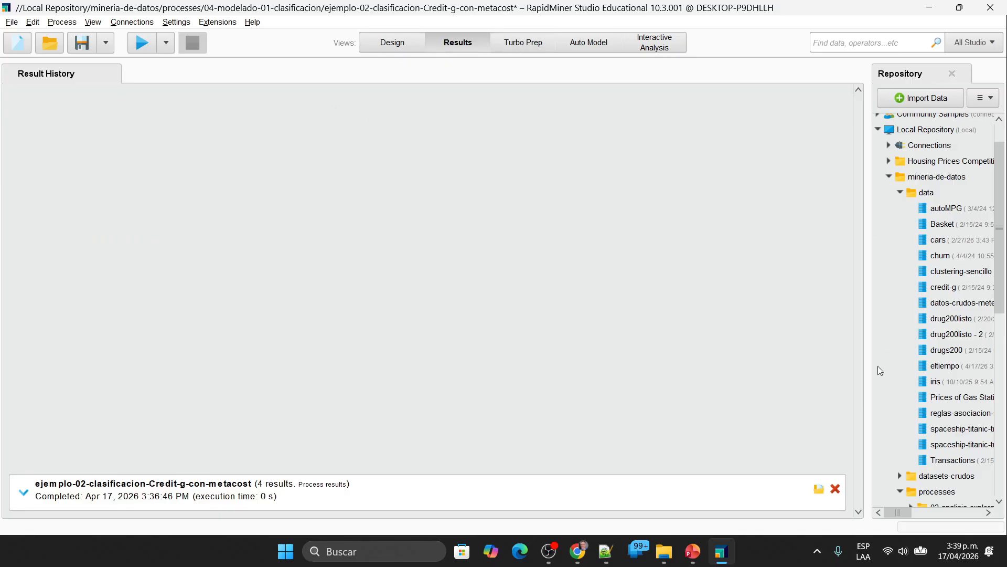
click(836, 489)
click(409, 42)
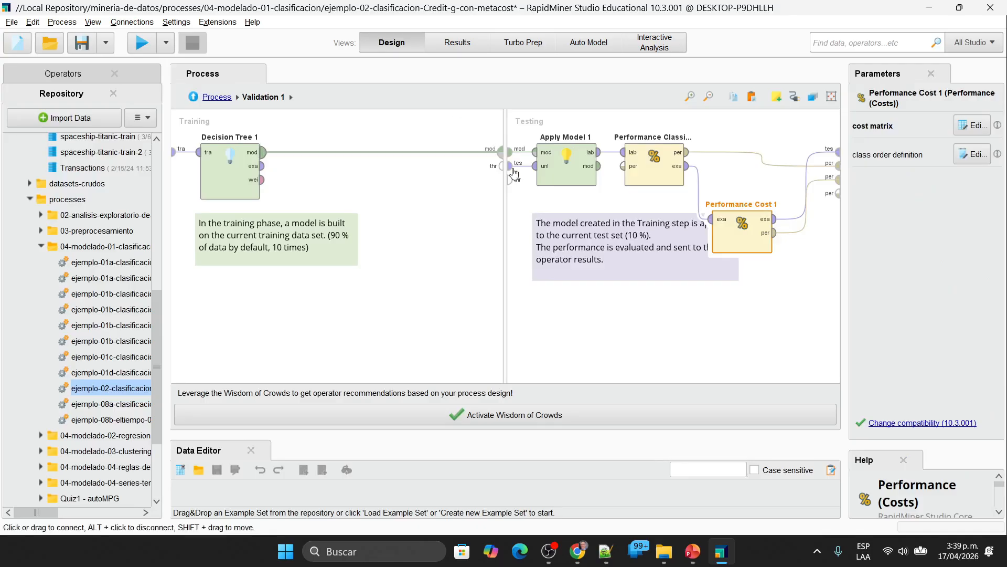
click(217, 97)
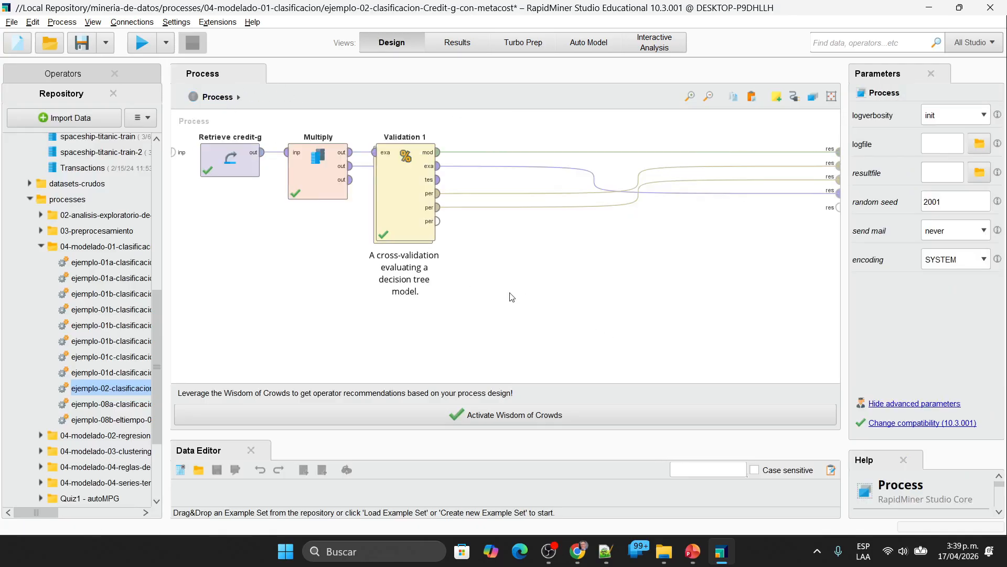
Step: Undo the recent process edits to restore the Validation 2 operator and its connections
key(ctrl+z)
key(ctrl+z)
key(ctrl+z)
key(ctrl+z)
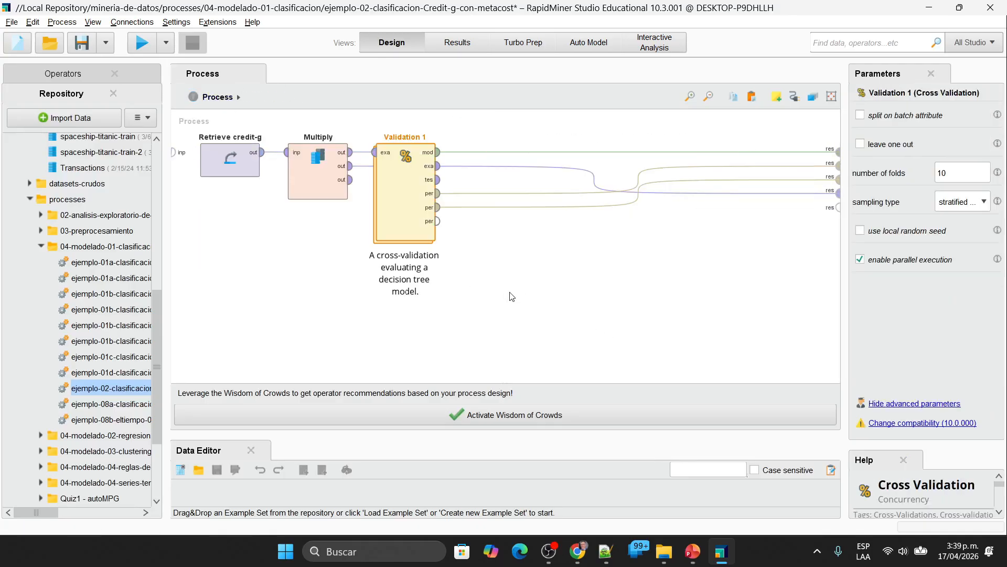
Step: Delete the Validation 1 operator and move Validation 2 up into the freed space beside Multiply
scroll(560, 334, up, 3)
click(419, 177)
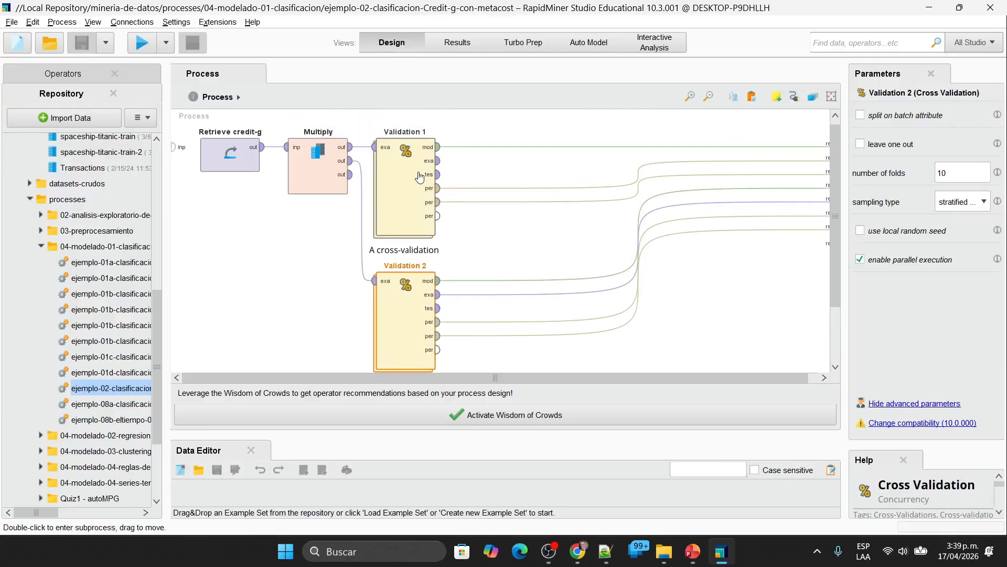
key(Delete)
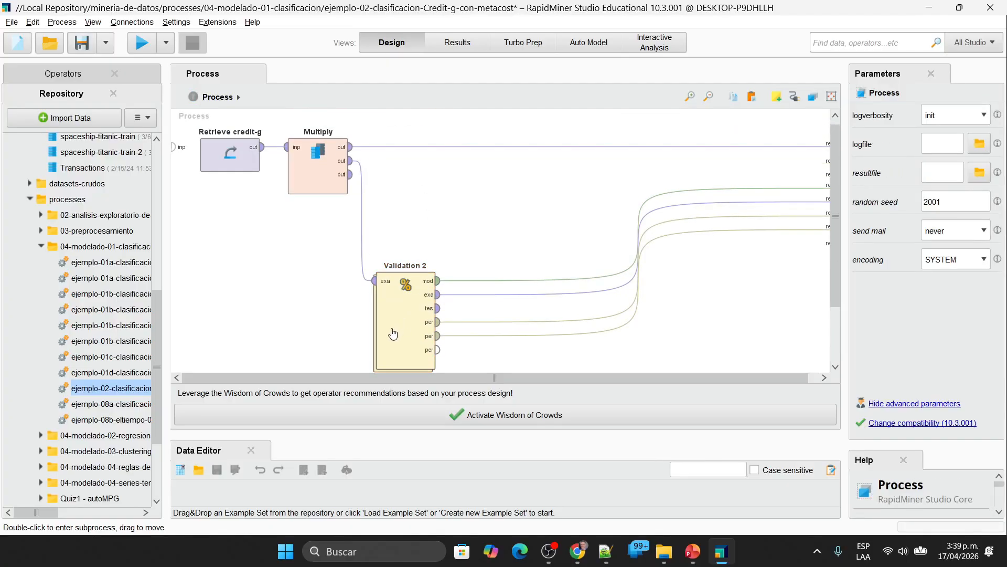
drag(400, 293, 402, 201)
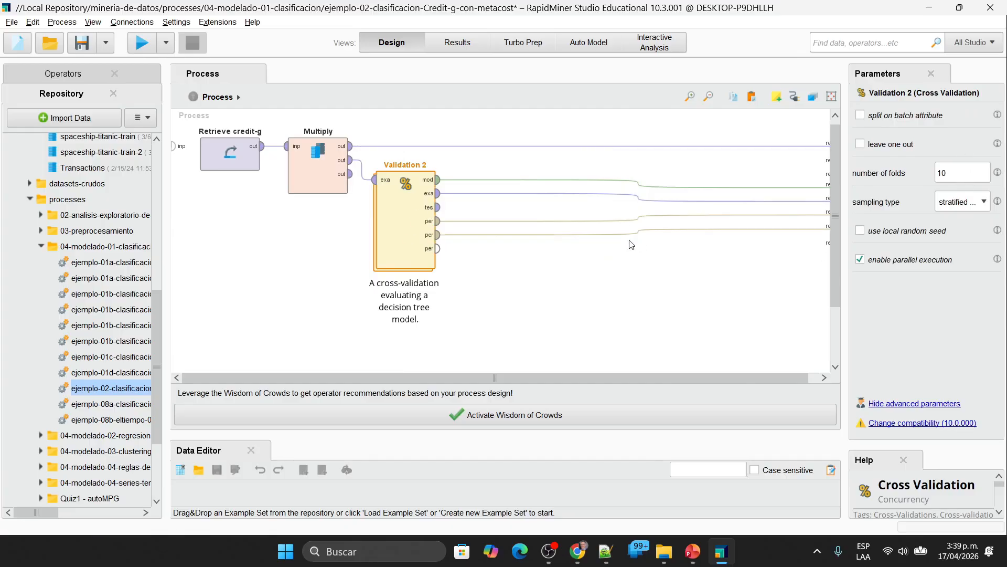
Step: In the cost matrix of Performance Cost 2 inside Validation 2, set Predicted Class 2 for True Class 1 to 10000
double_click(399, 224)
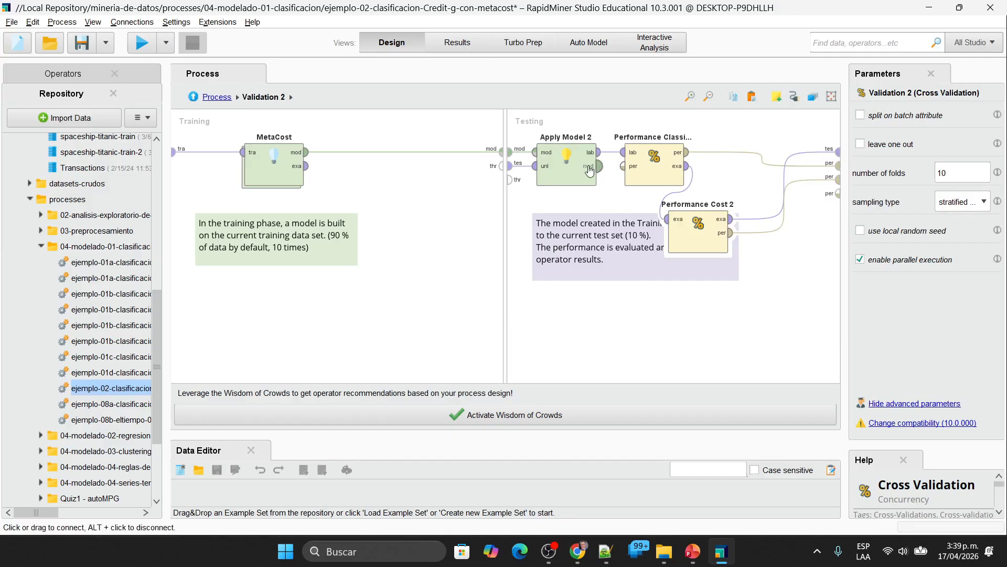
click(701, 230)
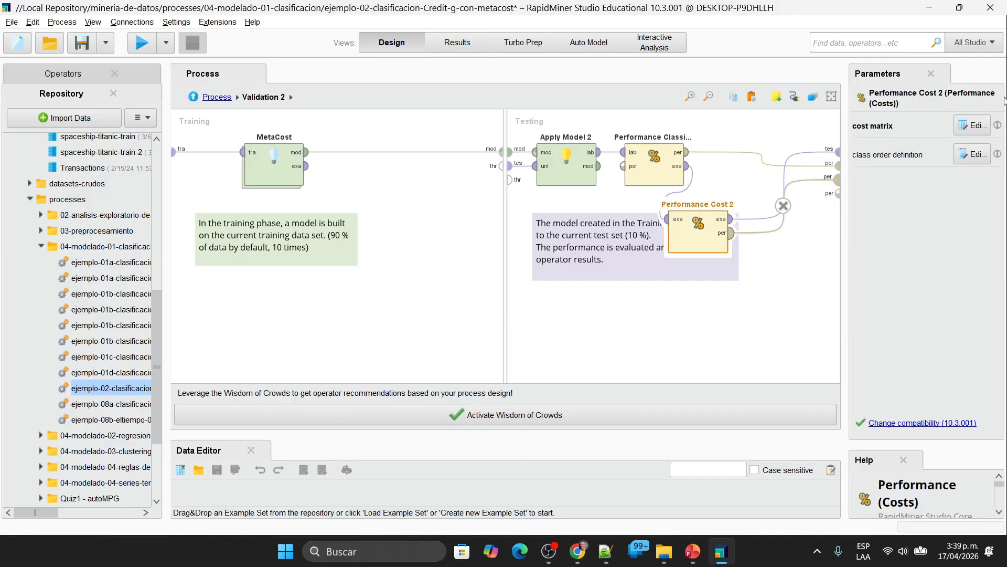
click(973, 125)
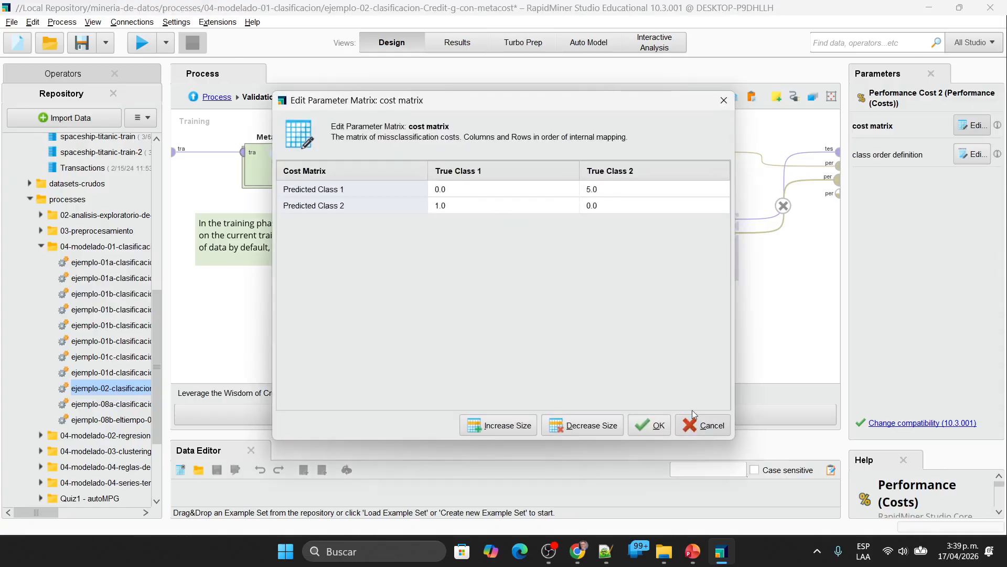
click(443, 206)
double_click(458, 206)
text(1000)
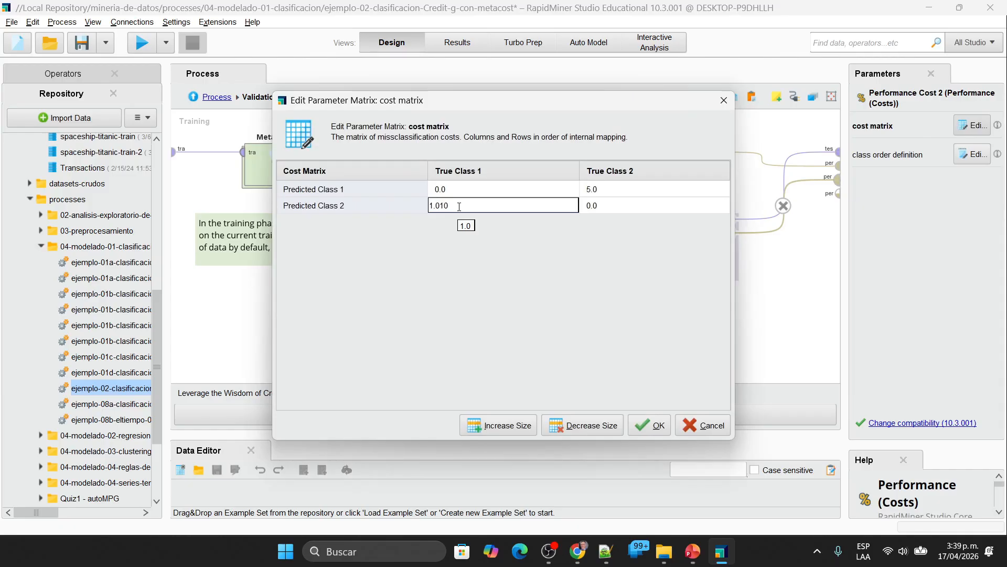
key(BackSpace)
key(BackSpace)
key(BackSpace)
key(BackSpace)
key(BackSpace)
key(BackSpace)
key(BackSpace)
text(10000)
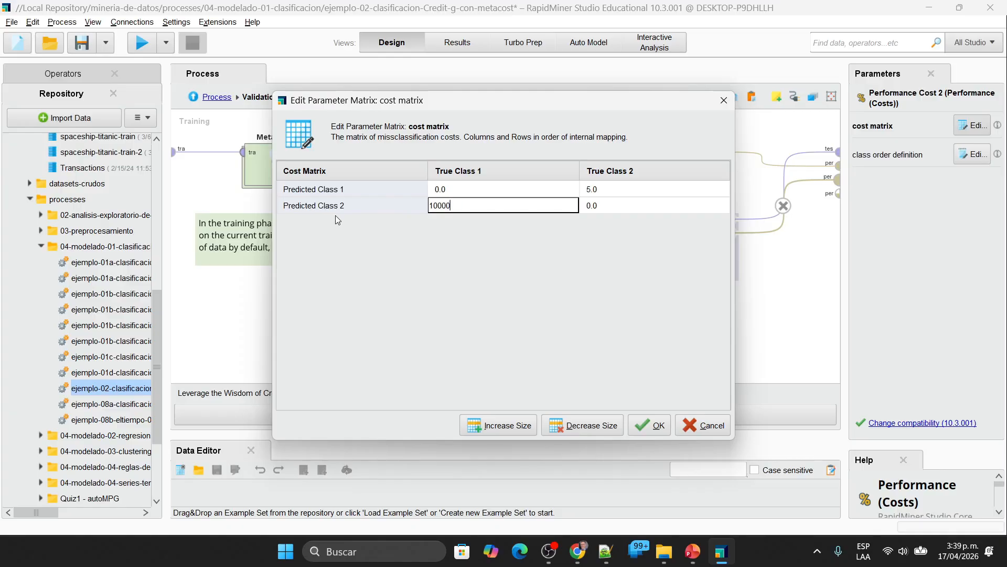
key(Tab)
Step: Set the Performance Cost 2 cost of predicting Class 1 for True Class 2 to 7000
click(608, 193)
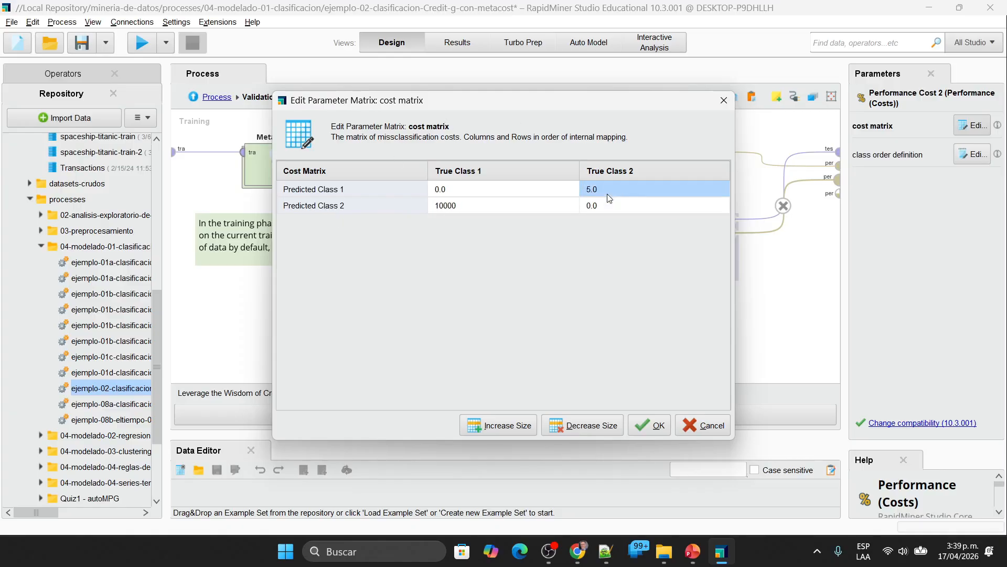
double_click(650, 186)
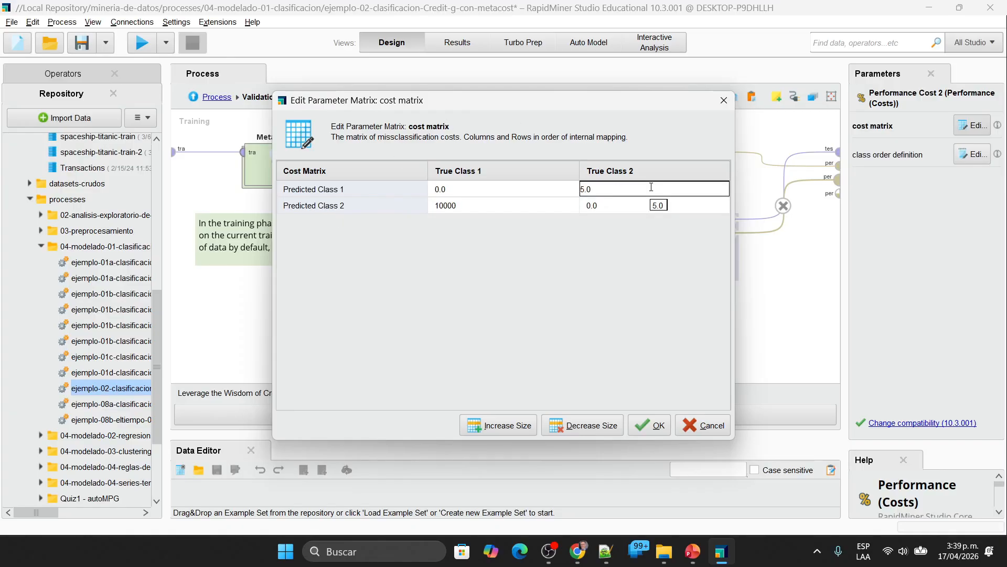
key(BackSpace)
key(BackSpace)
key(BackSpace)
text(70000)
key(BackSpace)
key(Return)
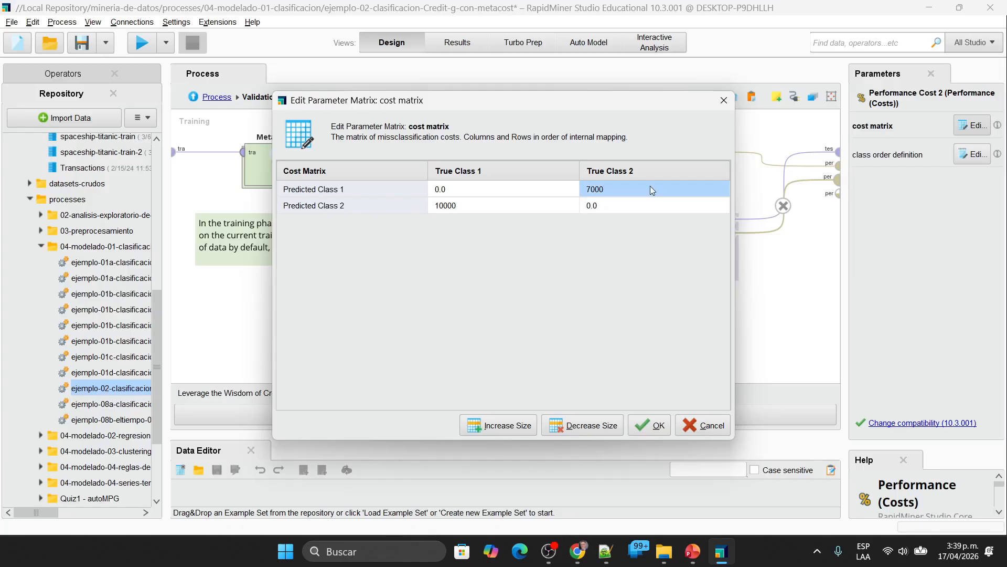
Step: Correct the cost of predicting Class 2 for True Class 1 to 1000 and apply the Performance Cost 2 matrix
click(459, 209)
double_click(470, 204)
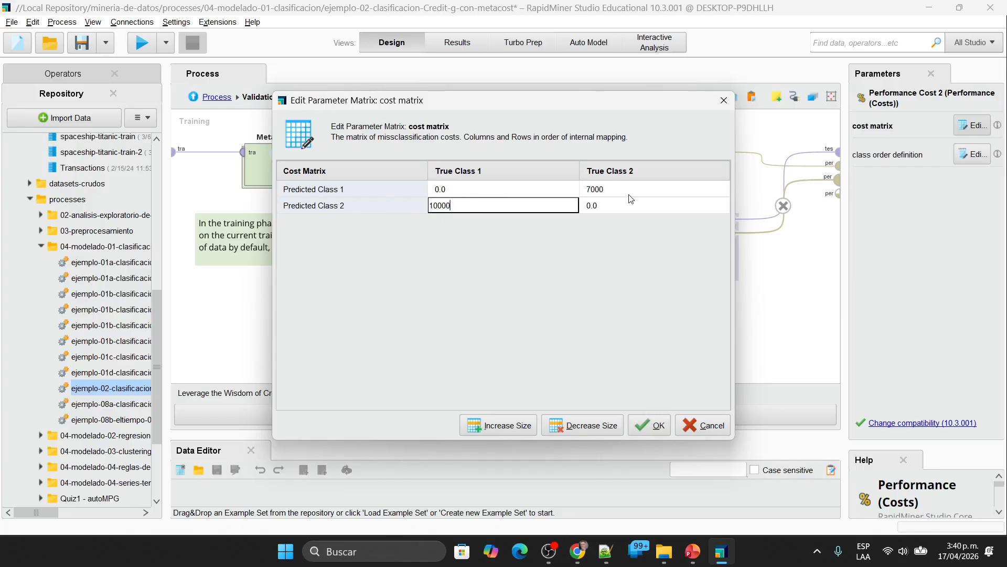
key(BackSpace)
click(660, 426)
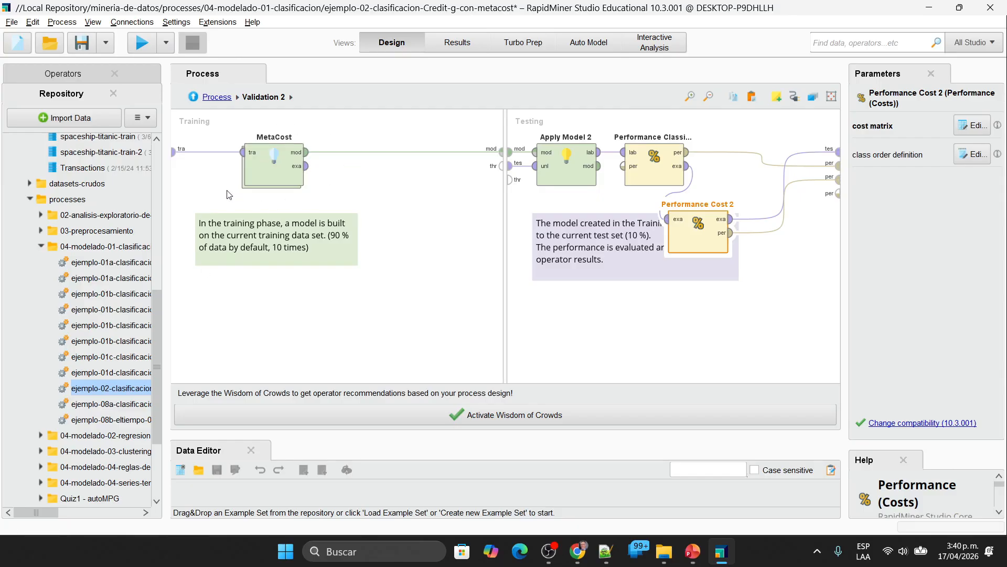
Step: Examine the MetaCost subprocess and the parameters of its Decision Tree 2, and return to Validation 2
click(299, 184)
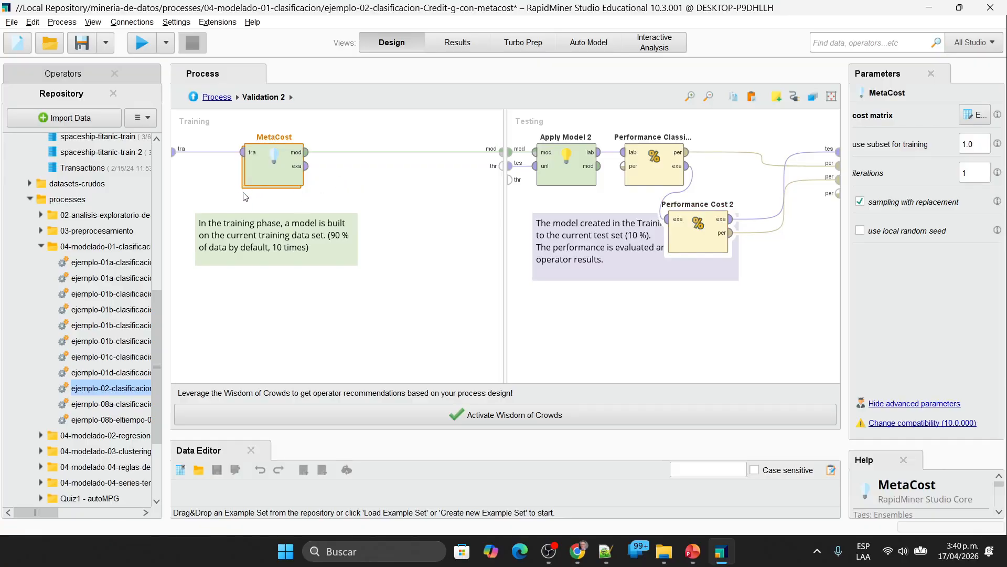
double_click(272, 170)
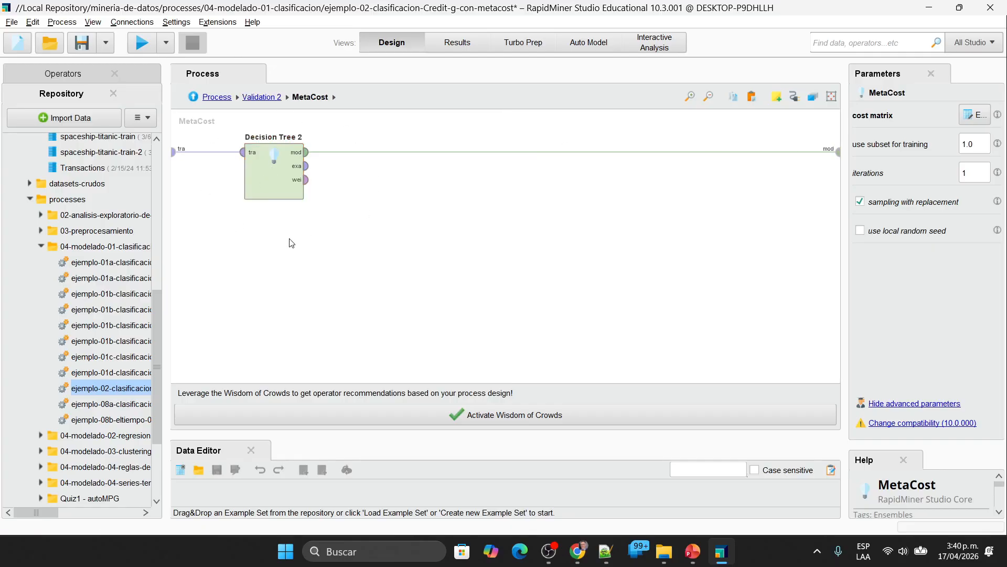
click(273, 176)
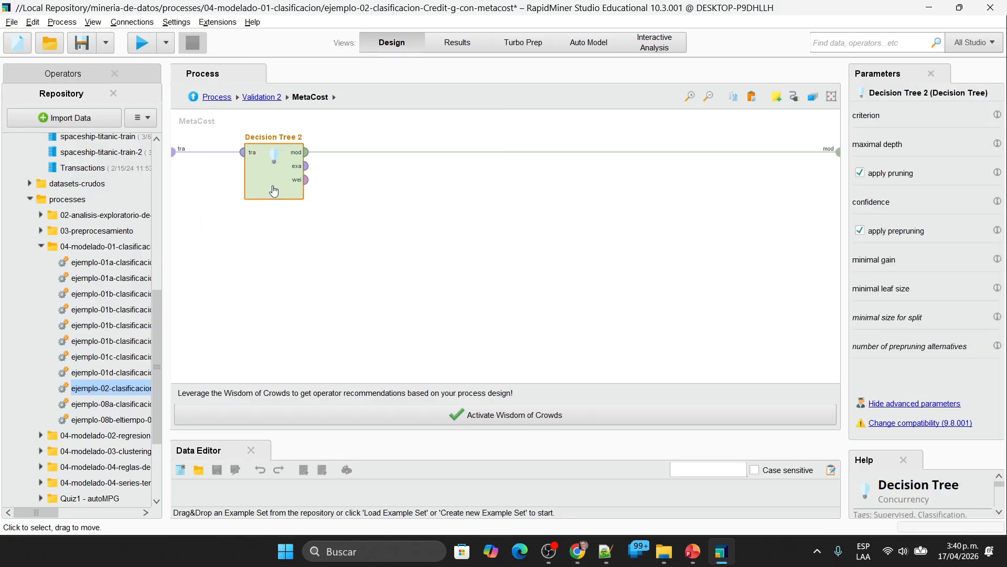
click(396, 238)
click(265, 173)
drag(846, 204, 801, 204)
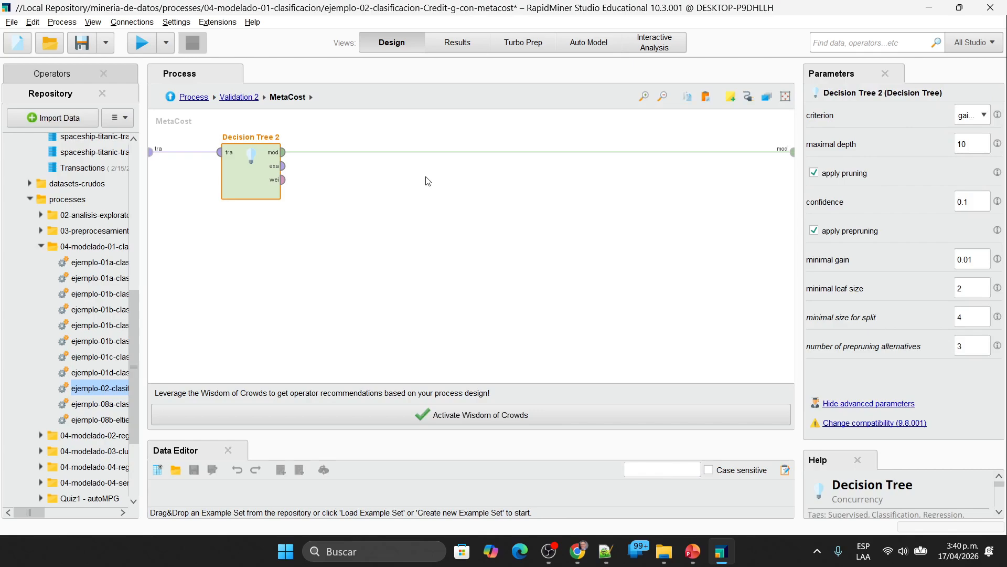
click(239, 97)
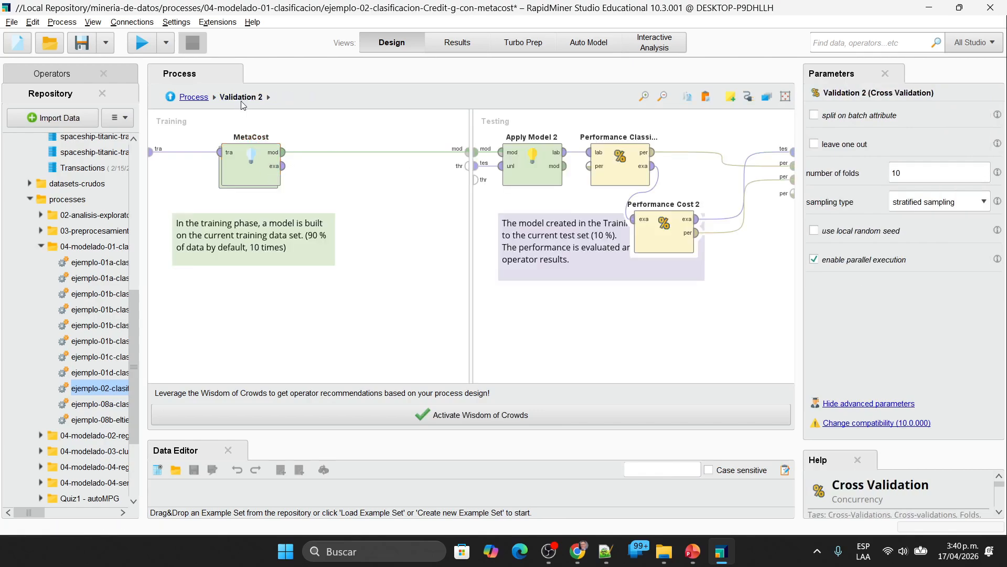
Step: In MetaCost's cost matrix, set the cost of predicting Class 2 for True Class 1 to 1000
click(248, 168)
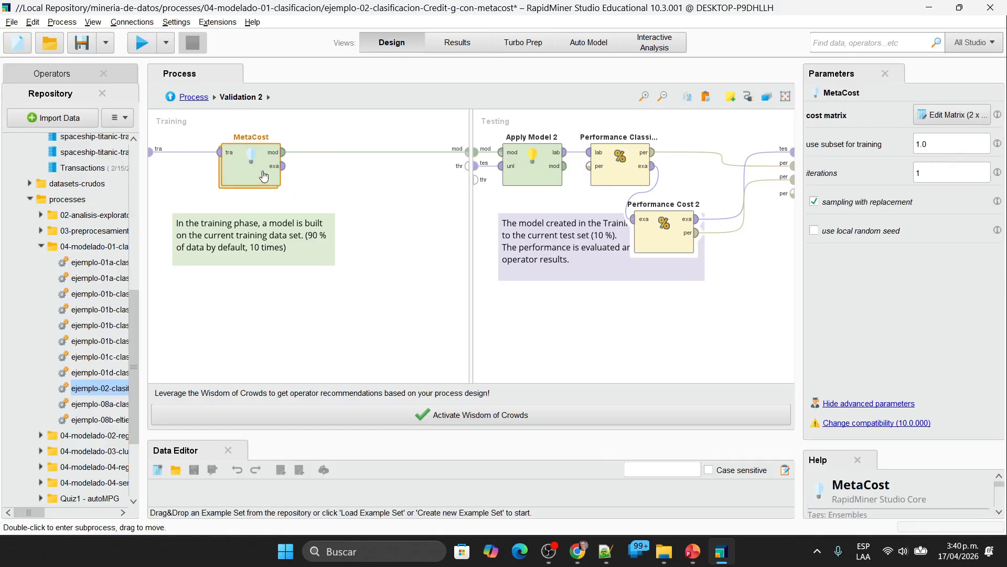
click(952, 115)
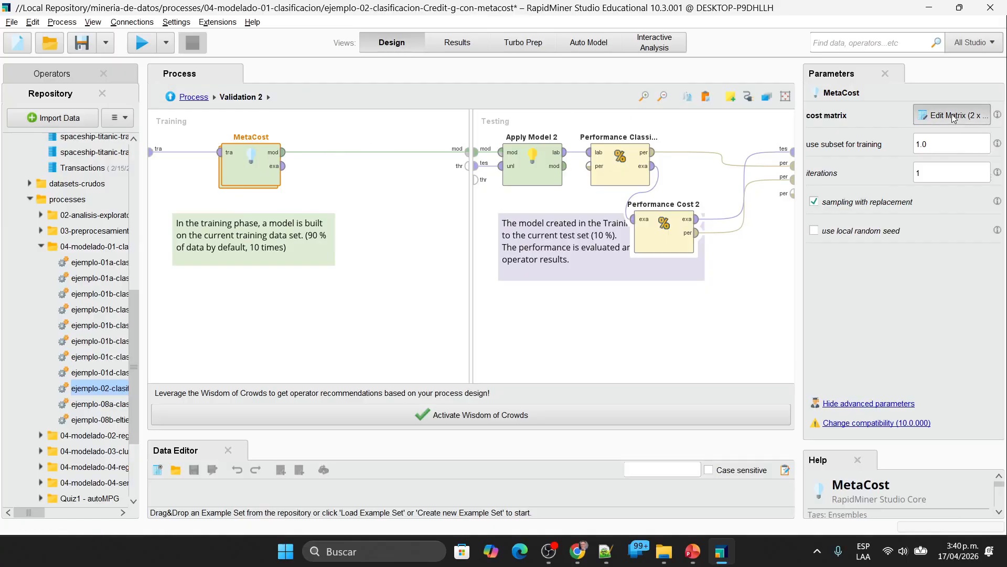
click(457, 204)
double_click(452, 205)
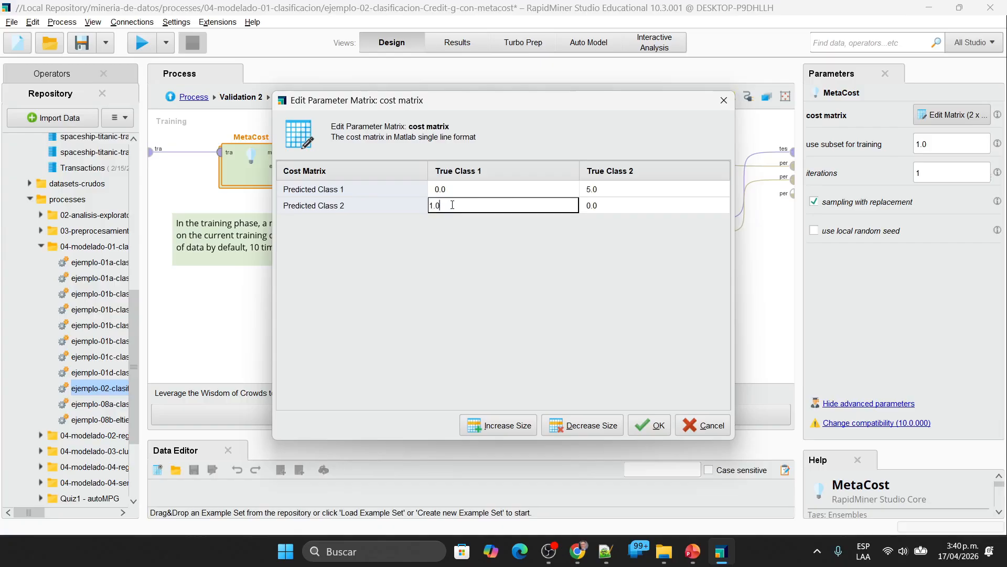
key(BackSpace)
key(BackSpace)
text(000)
Step: Set MetaCost's cost of predicting Class 1 for True Class 2 to 7000 and apply the matrix
click(613, 190)
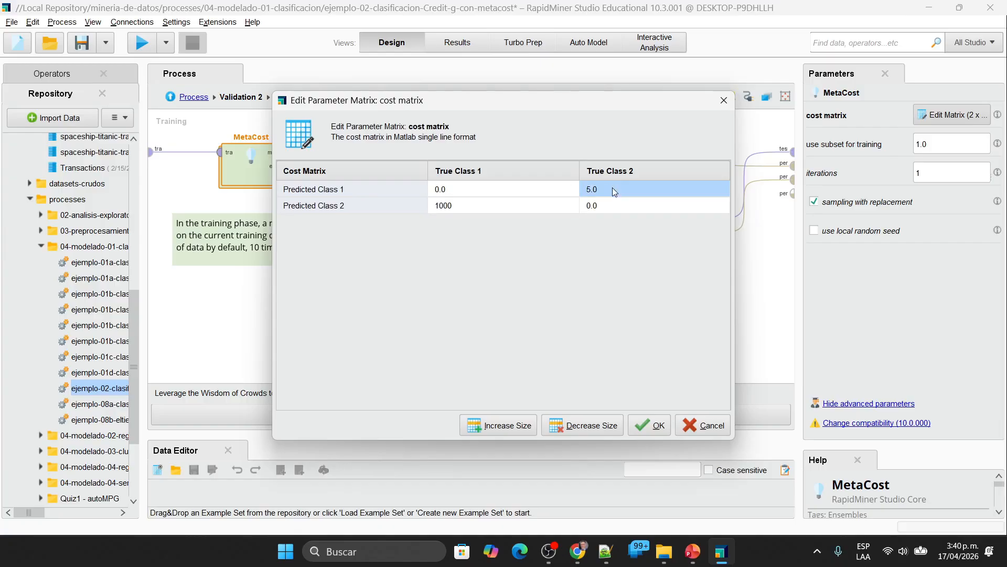
double_click(680, 189)
key(BackSpace)
key(BackSpace)
key(BackSpace)
text(70200)
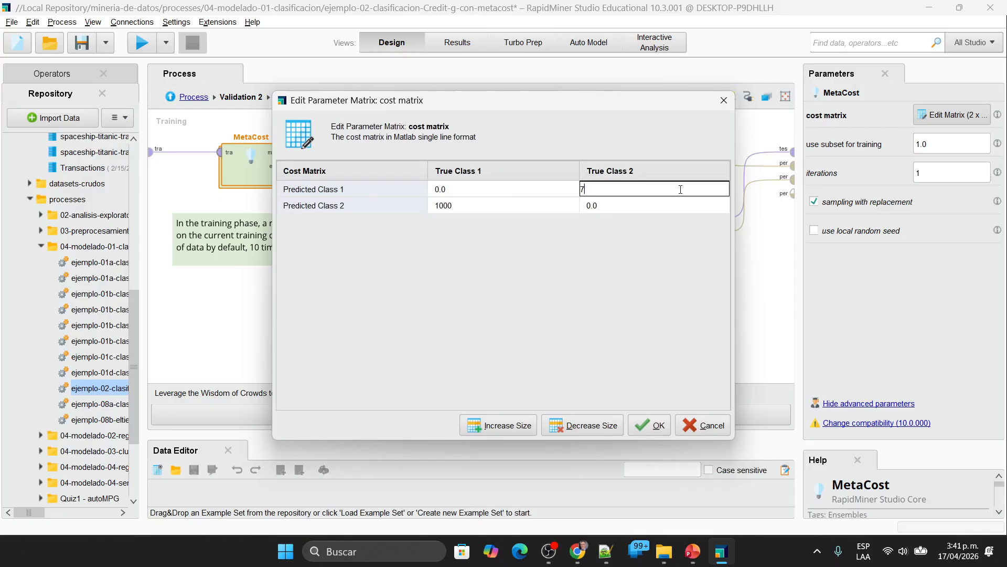
key(BackSpace)
key(BackSpace)
key(BackSpace)
key(BackSpace)
text(000)
click(653, 426)
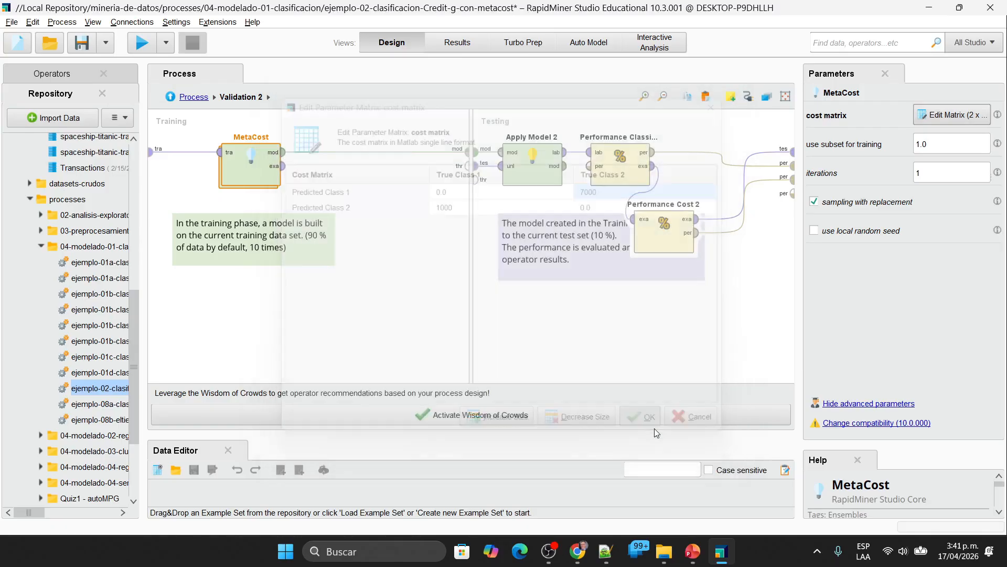
Step: Run the process from its top level and examine the misclassification costs of Performance Cost 2
click(191, 97)
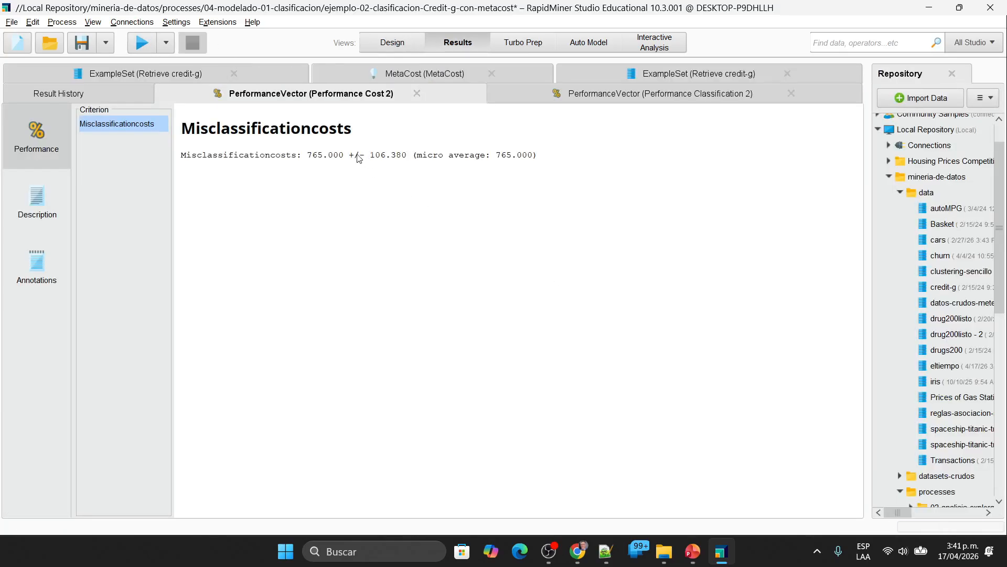
drag(360, 156, 307, 156)
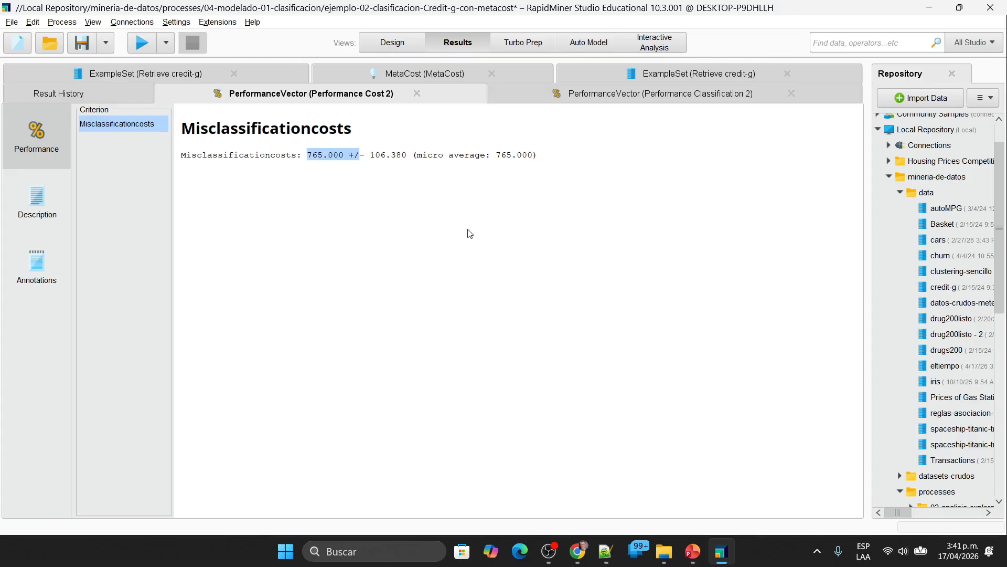
Step: Compare the correct and misclassified cells of the Performance Classification 2 confusion matrix
click(603, 100)
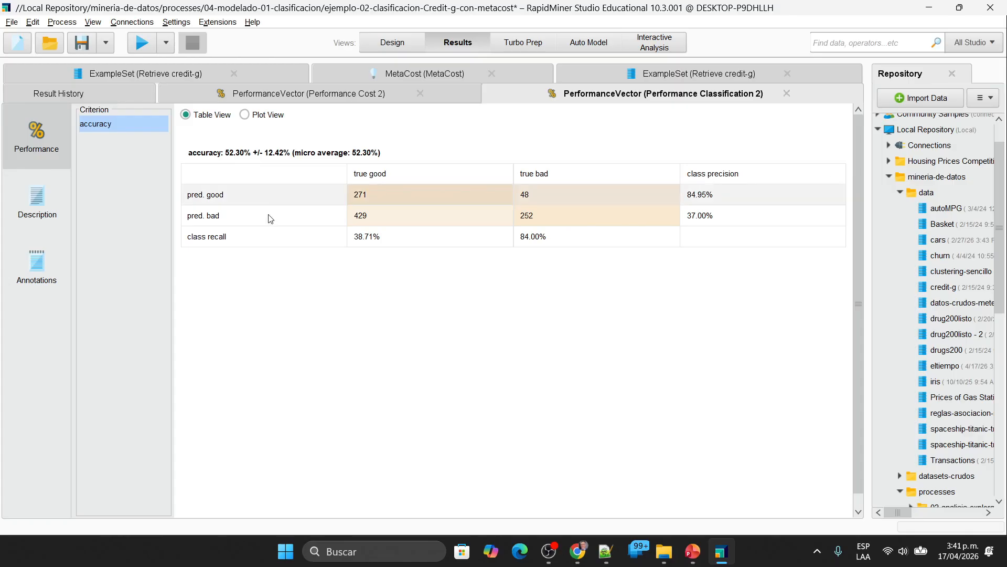
click(543, 194)
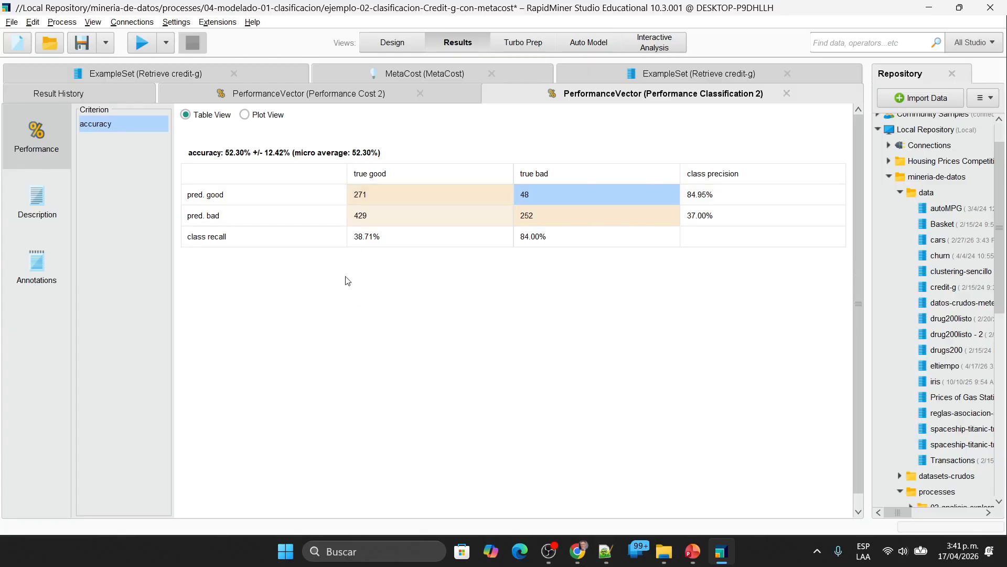
click(374, 215)
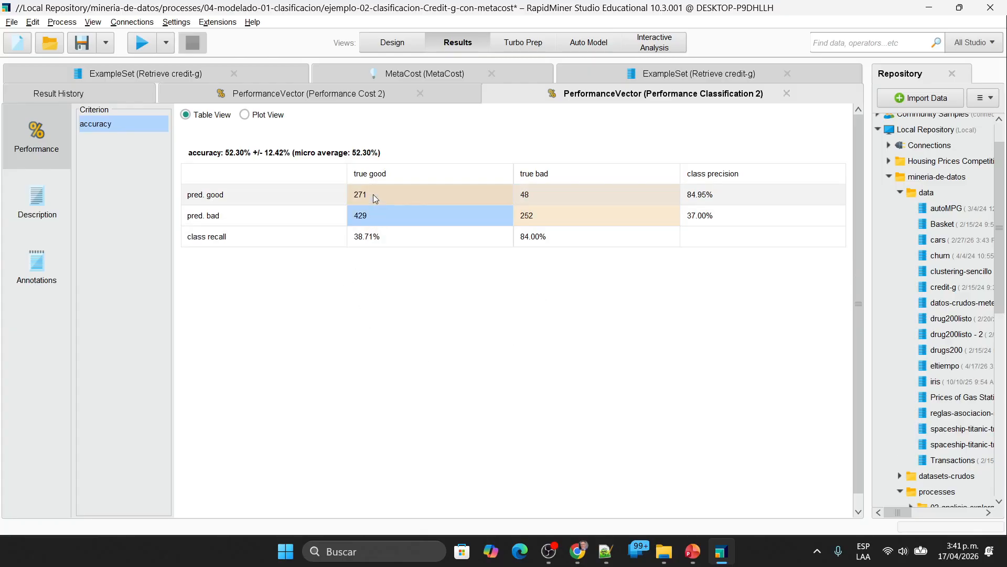
click(373, 194)
click(528, 220)
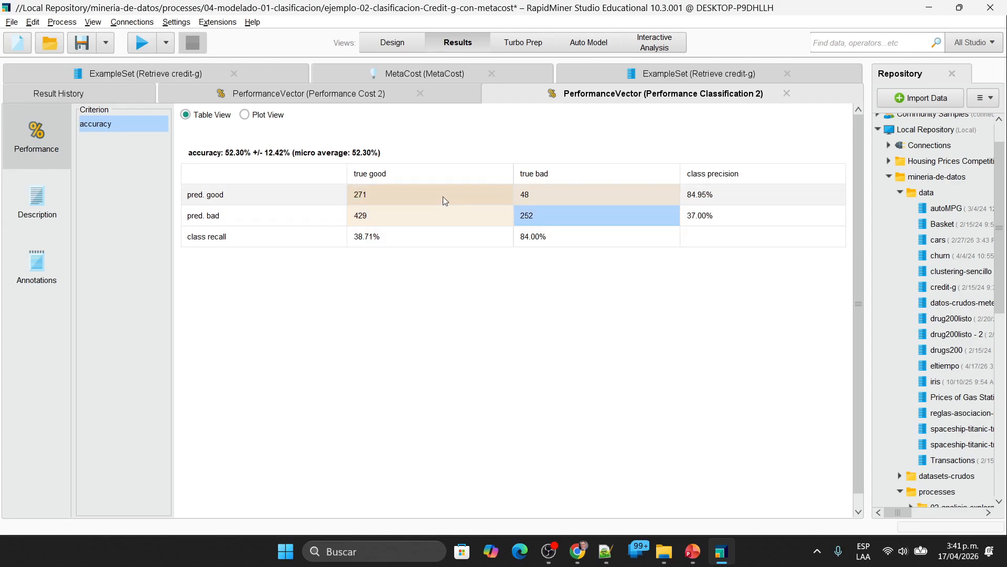
click(443, 196)
click(546, 217)
click(401, 199)
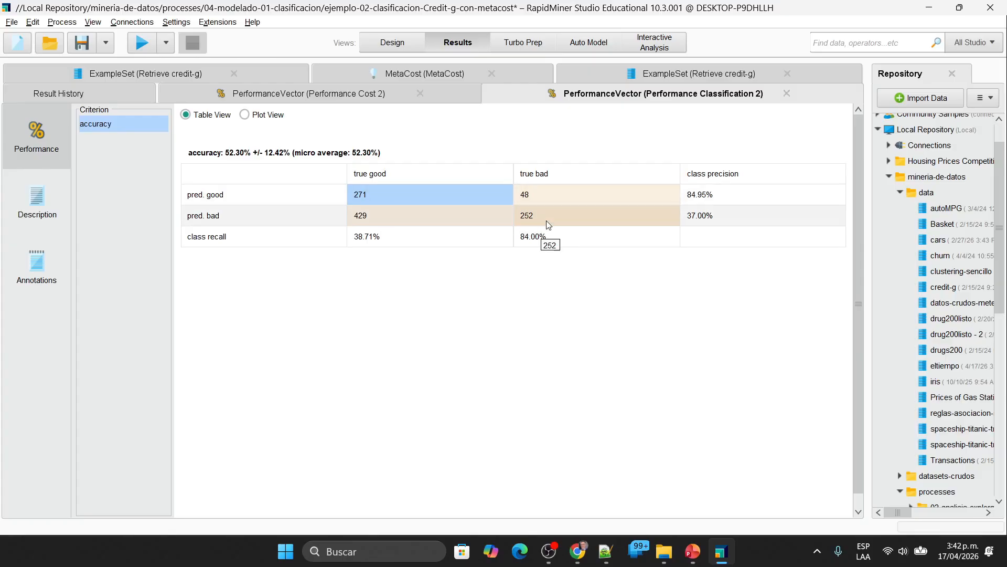
click(518, 214)
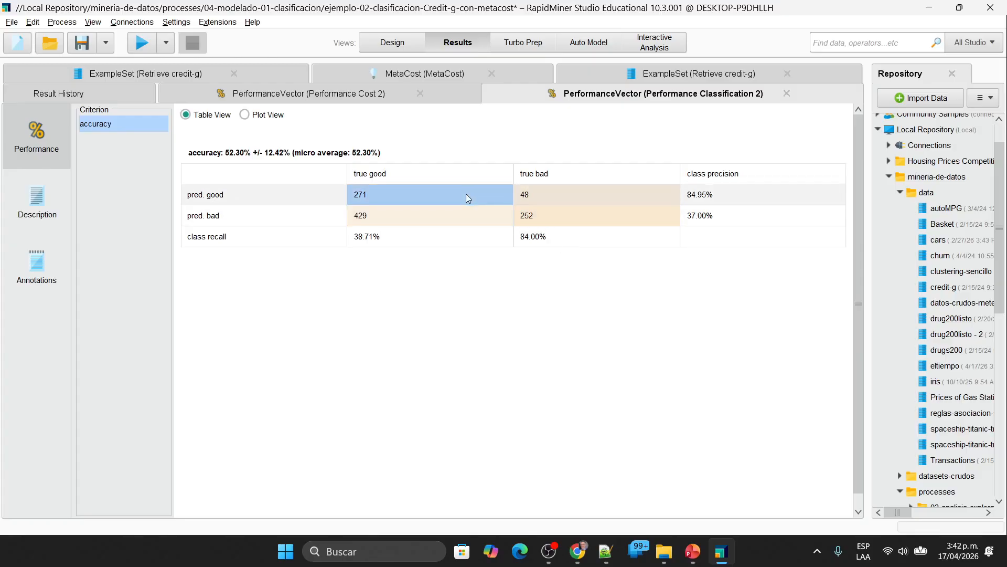
click(466, 193)
click(365, 219)
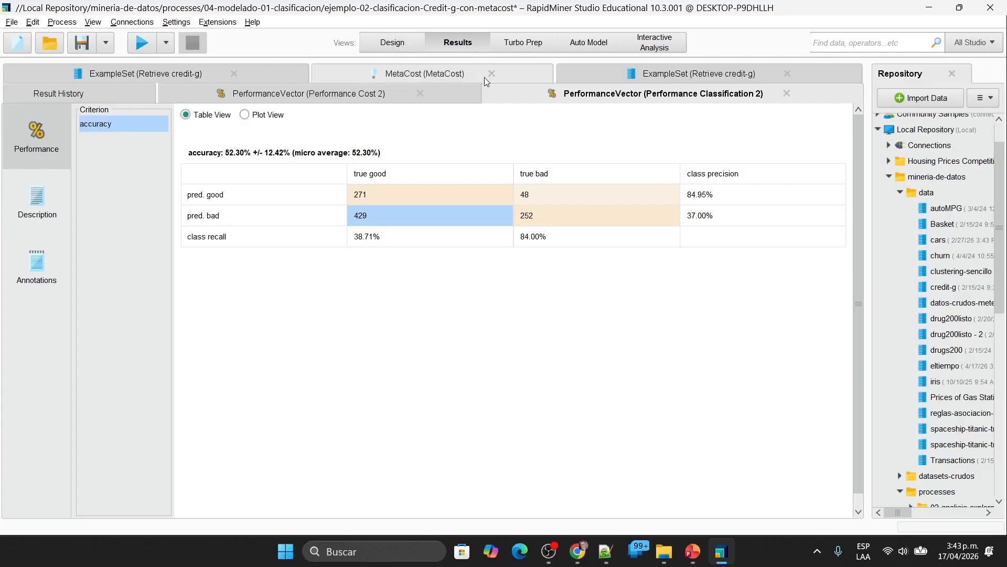
Step: Close the example sets, the MetaCost model and the Performance Classification 2 result, and switch to the Google Meet call
click(701, 74)
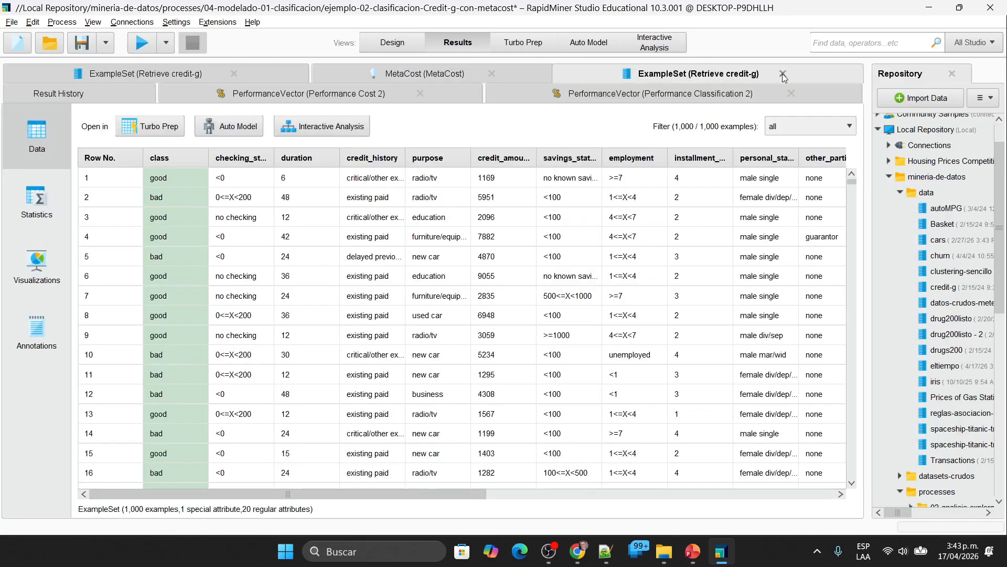
click(787, 73)
click(793, 77)
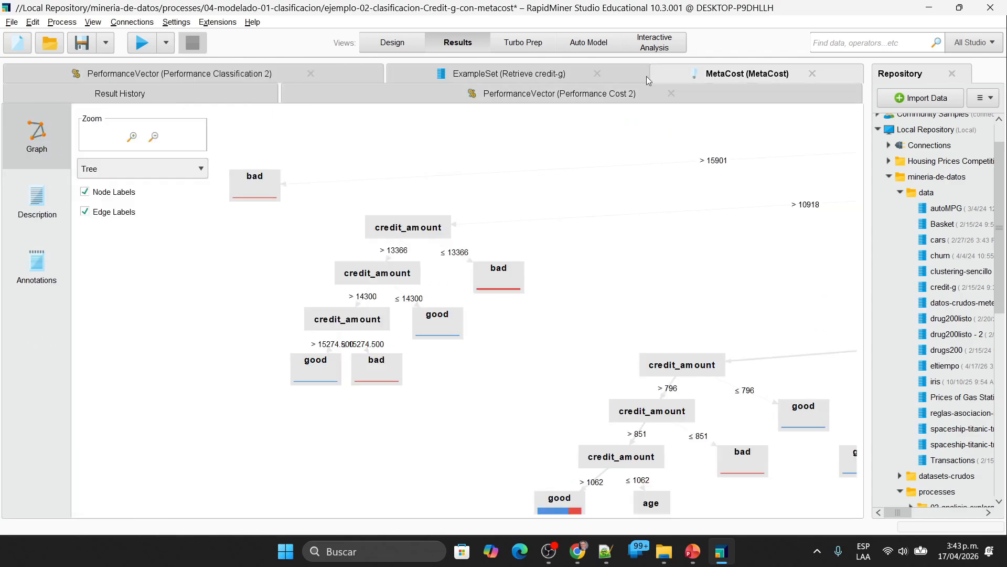
click(813, 74)
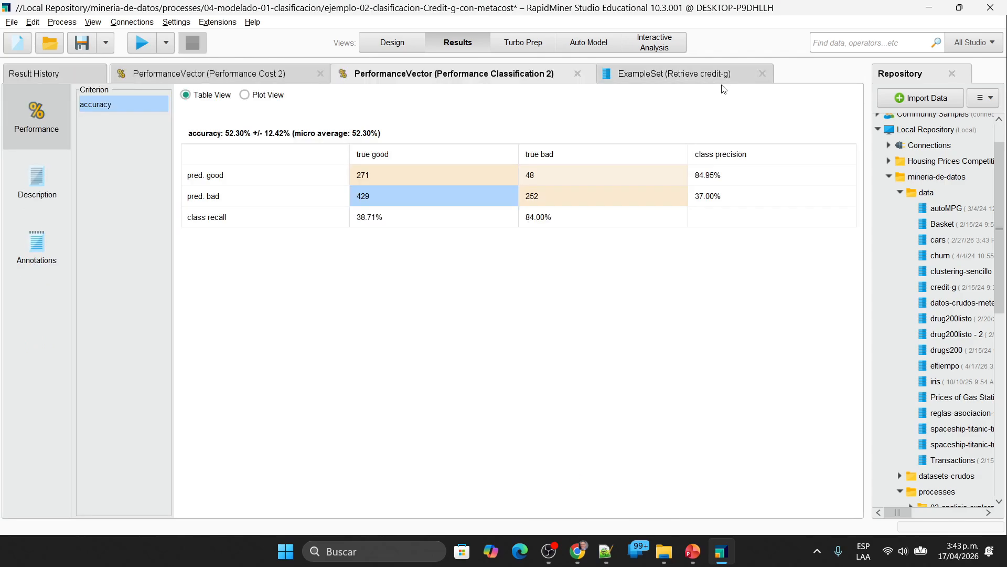
click(769, 78)
click(759, 74)
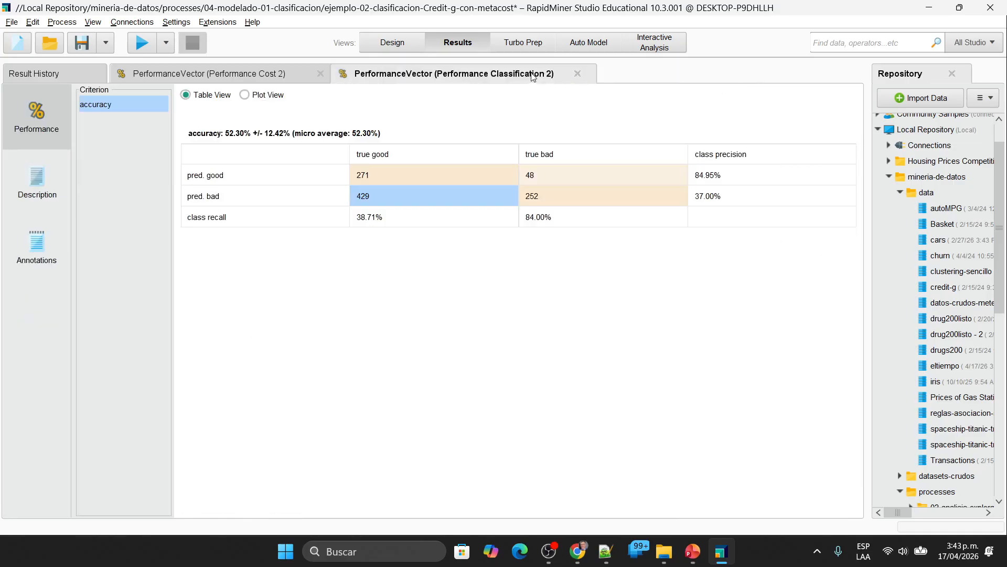
click(580, 73)
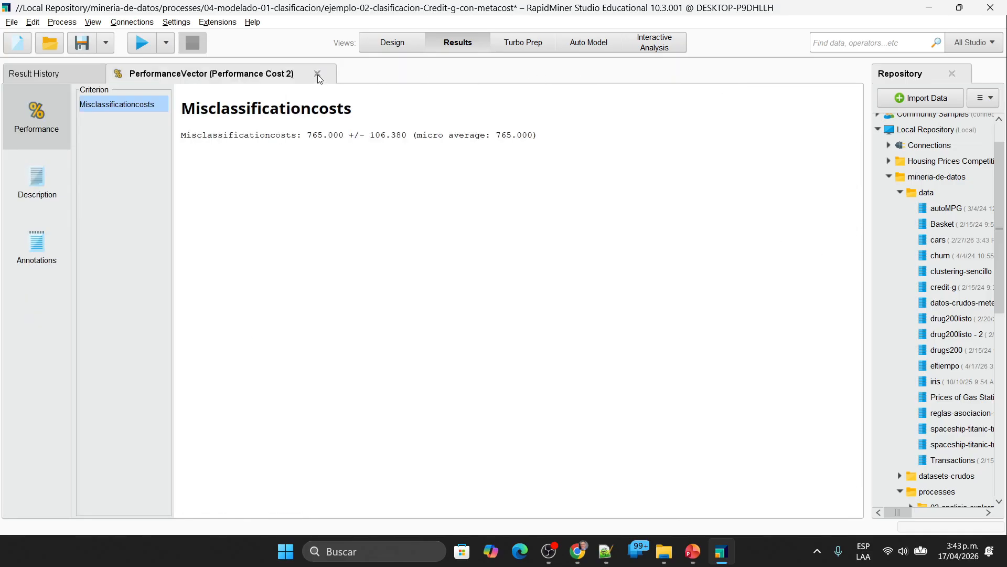
key(alt+Tab)
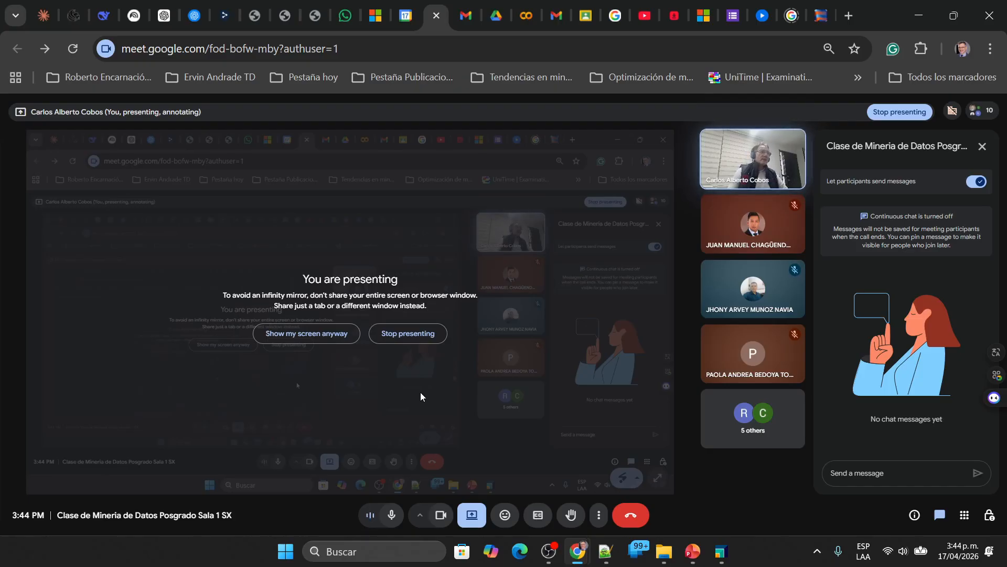